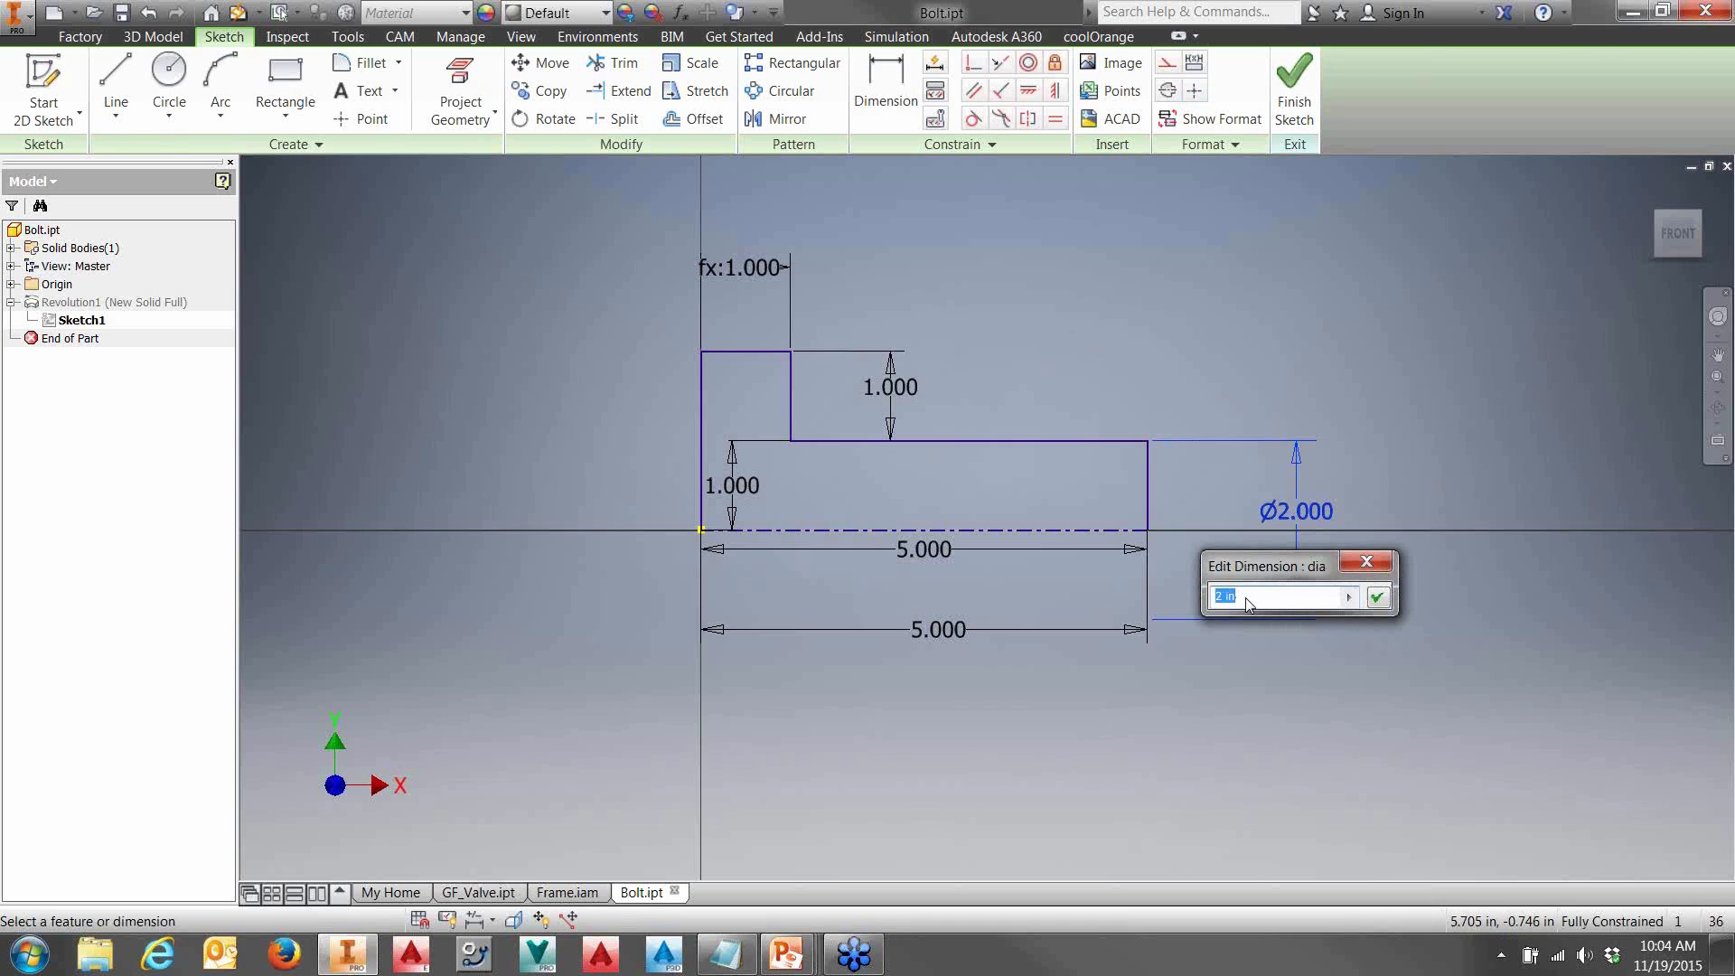
- Confirm the shank's diameter dimension at 2 in and finish the bolt sketch
{"action": "left_click", "coordinate": [1215, 597]}
{"action": "type", "text": "dia="}
{"action": "key", "text": "BackSpace"}
{"action": "key", "text": "BackSpace"}
{"action": "key", "text": "BackSpace"}
{"action": "key", "text": "BackSpace"}
{"action": "key", "text": "Return"}
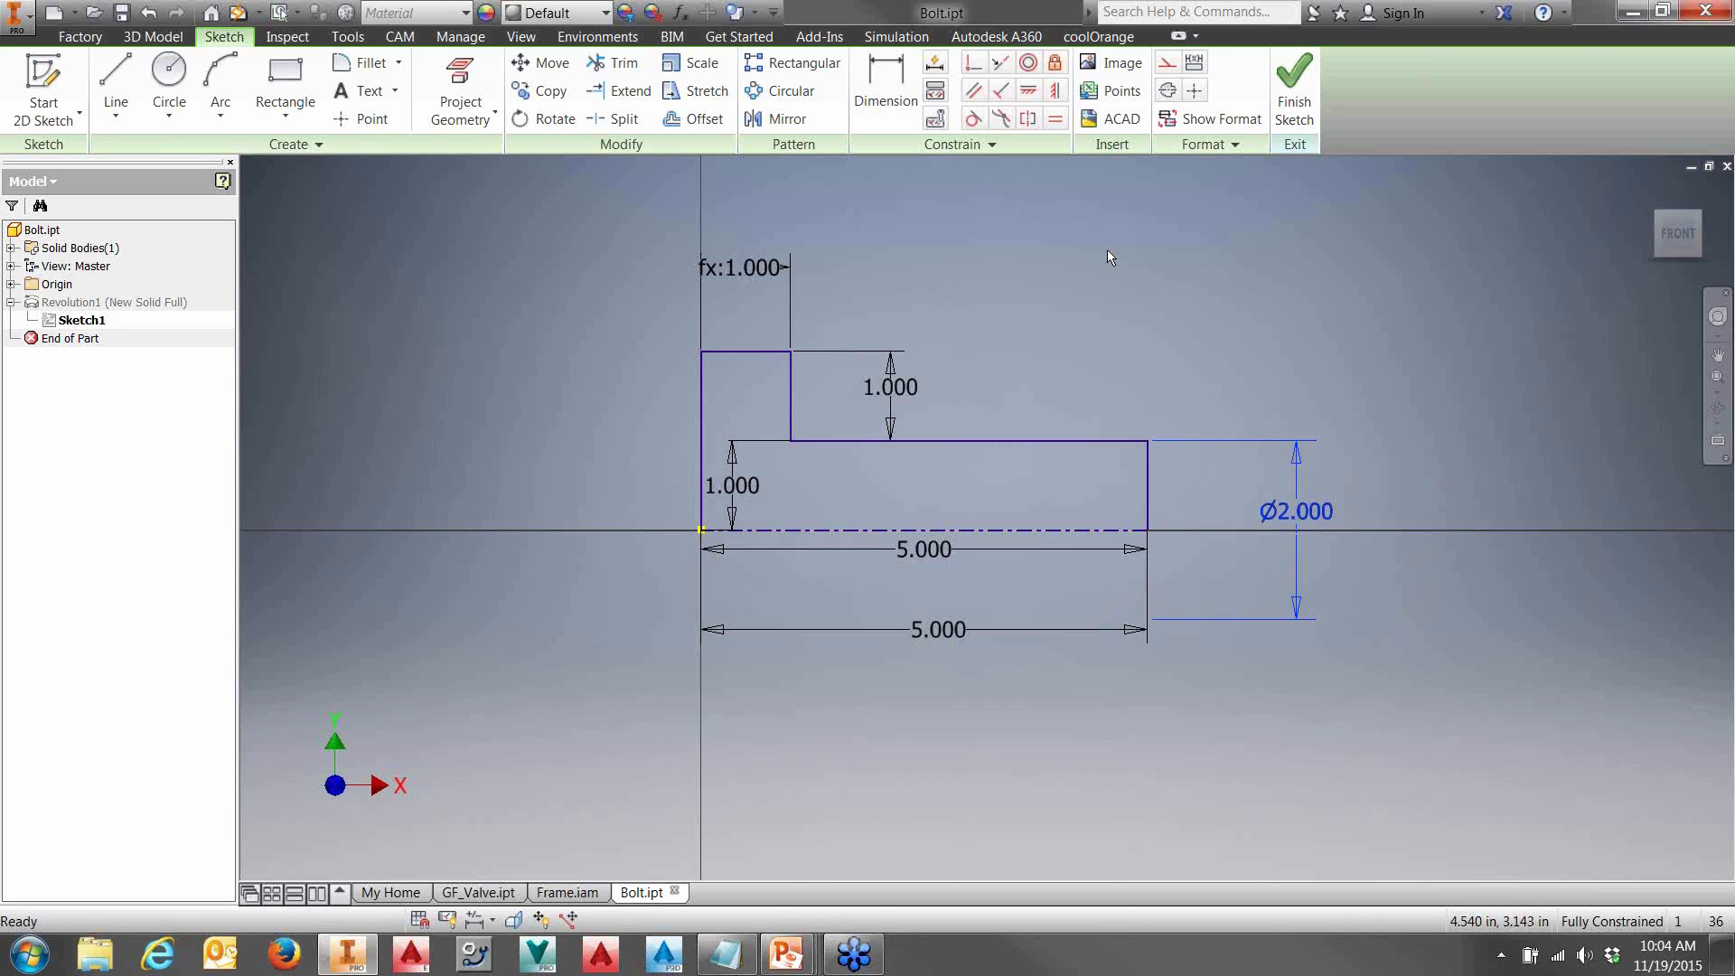
{"action": "left_click", "coordinate": [1294, 91]}
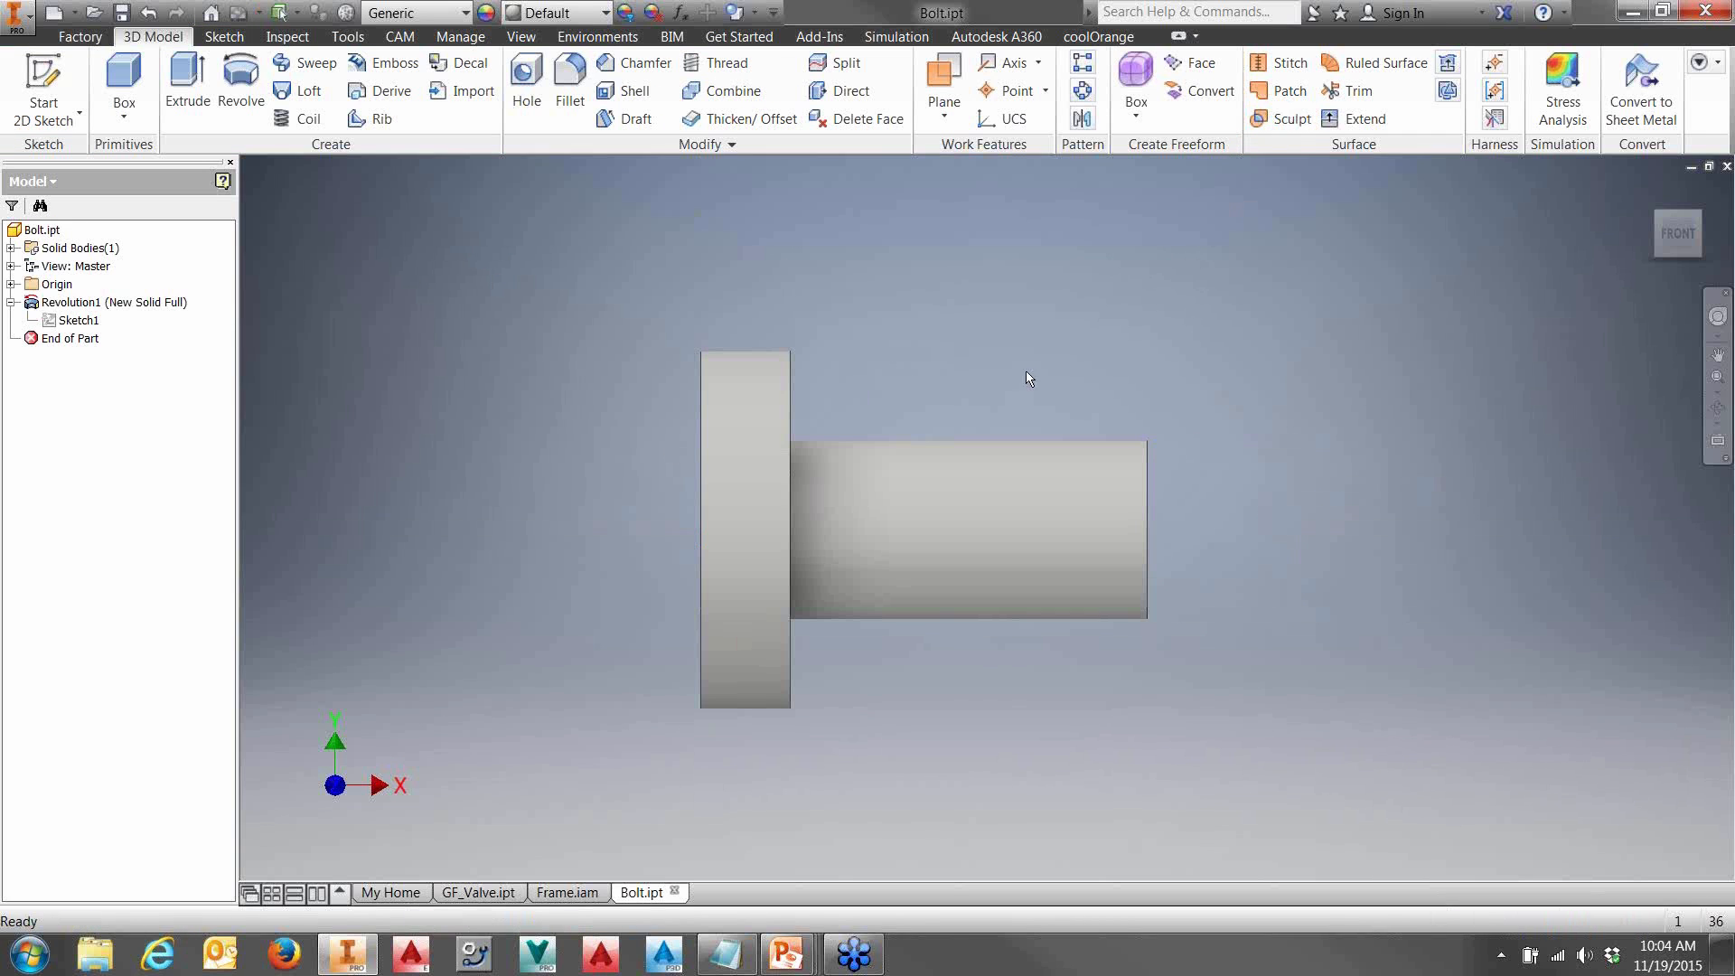
- Start a thread on the shank's cylindrical face and set its length to thrd_length=length-2
{"action": "middle_click_drag", "start_coordinate": [1099, 364], "coordinate": [1059, 351], "text": "shift"}
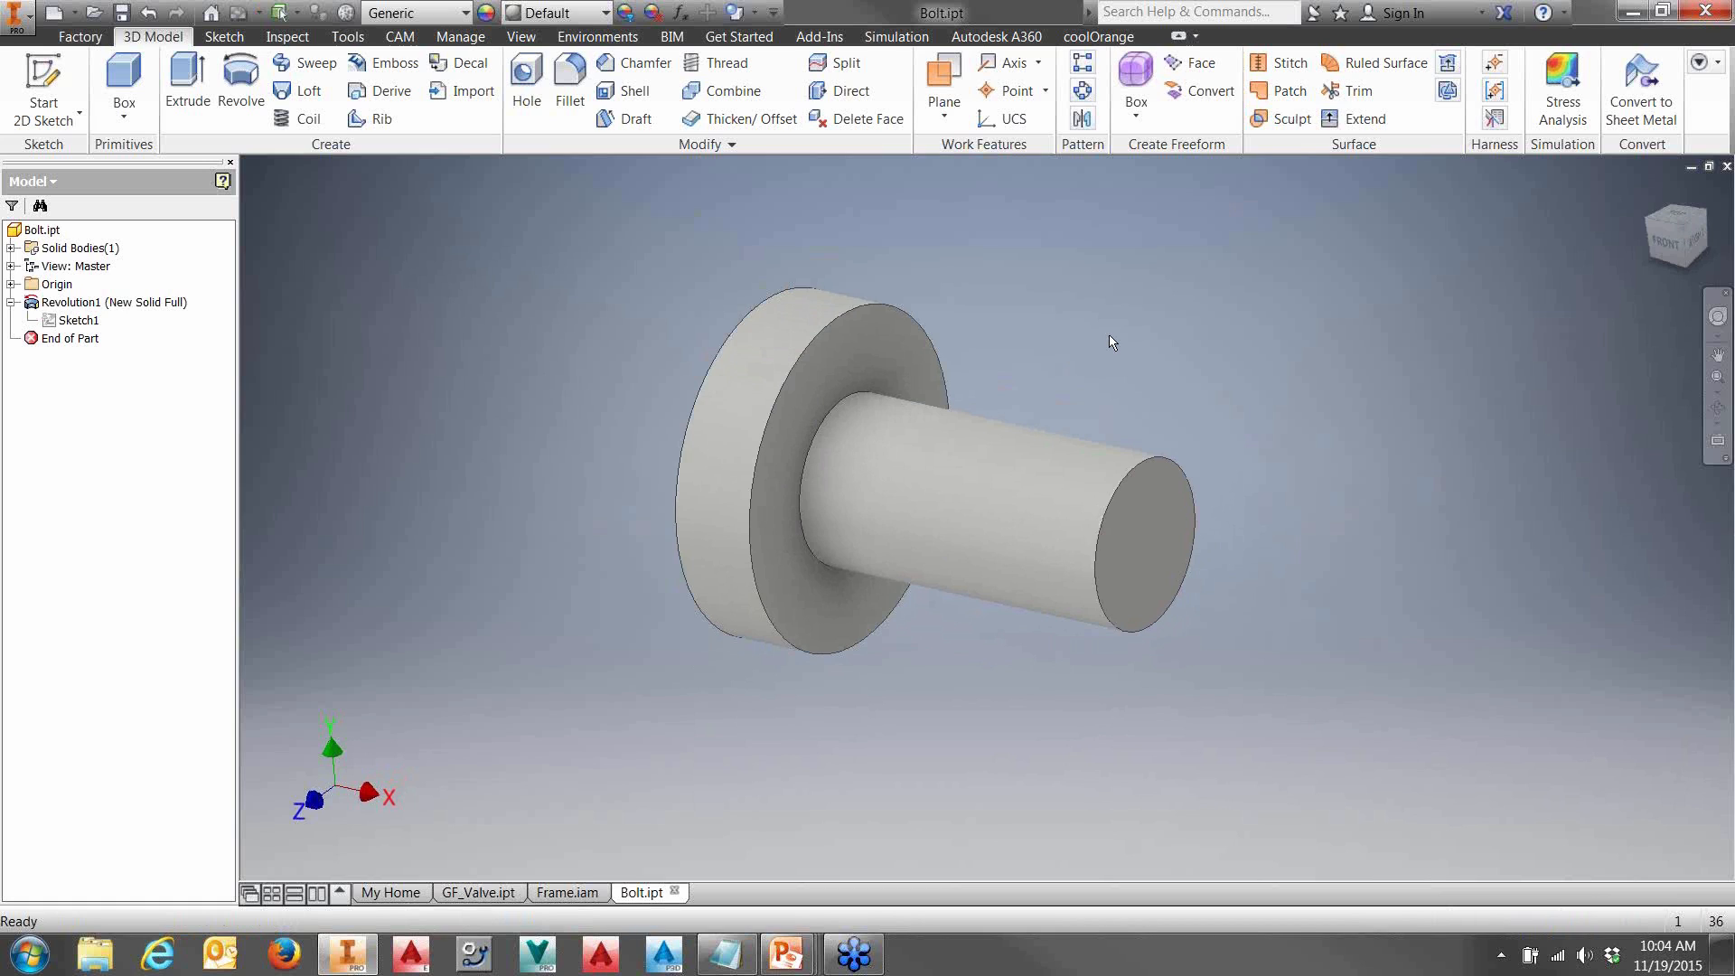
{"action": "left_click", "coordinate": [723, 62]}
{"action": "left_click", "coordinate": [984, 506]}
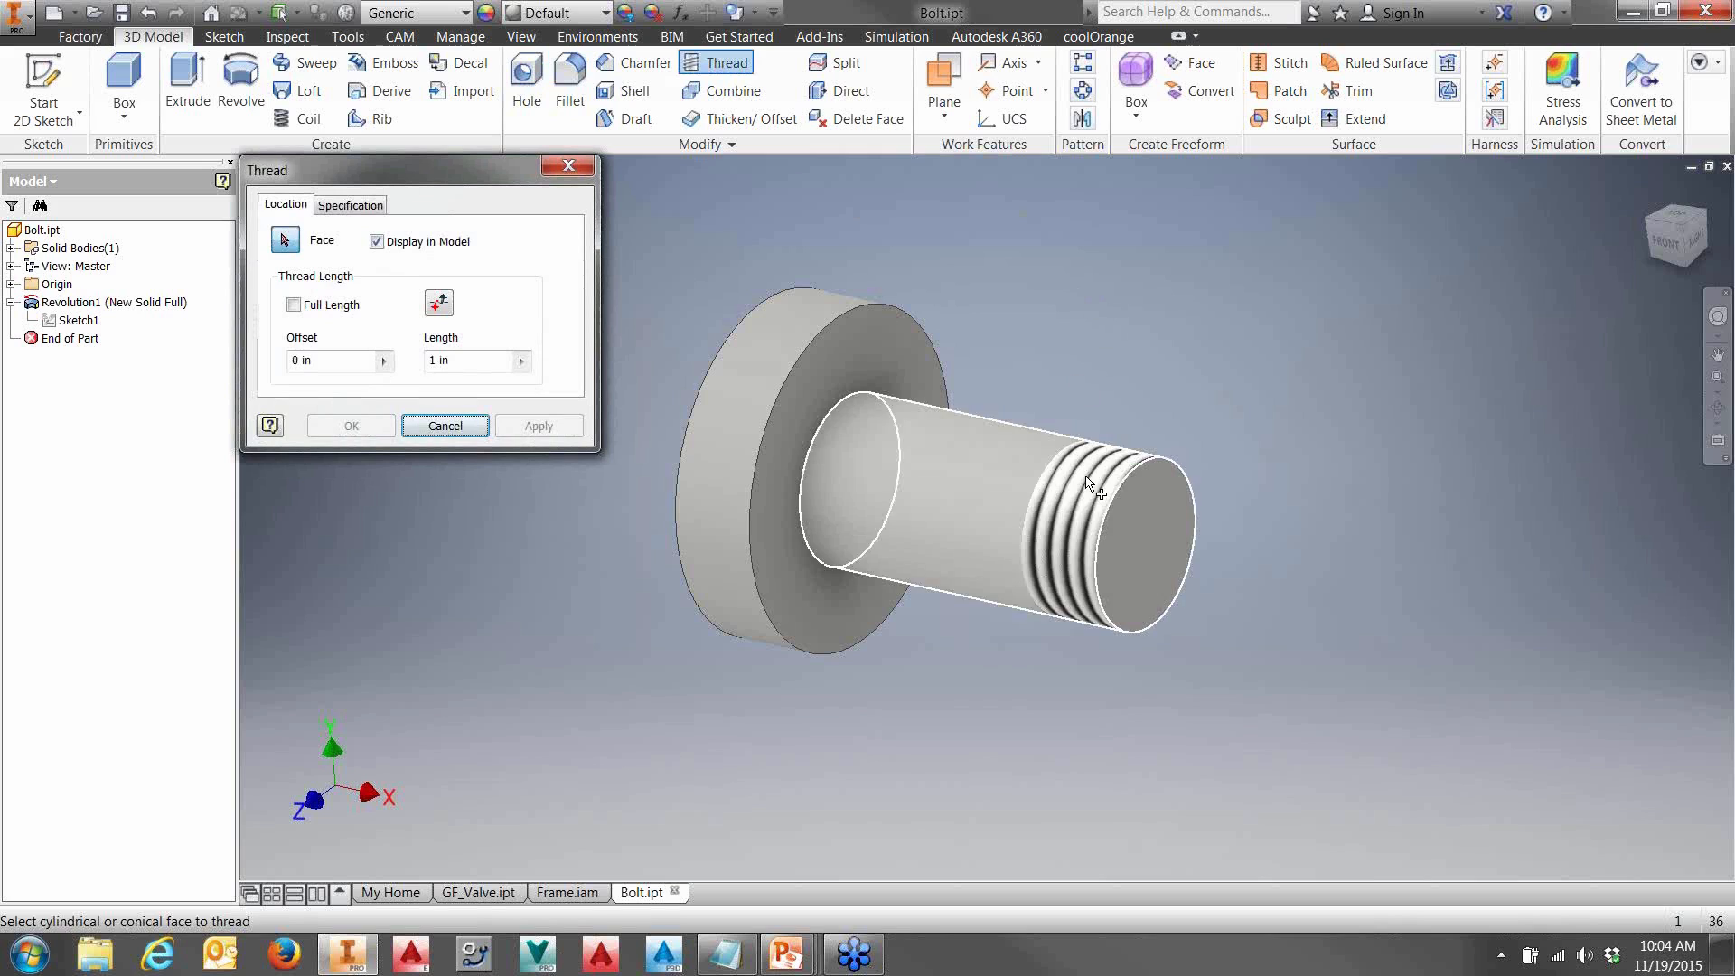
{"action": "left_click", "coordinate": [469, 360]}
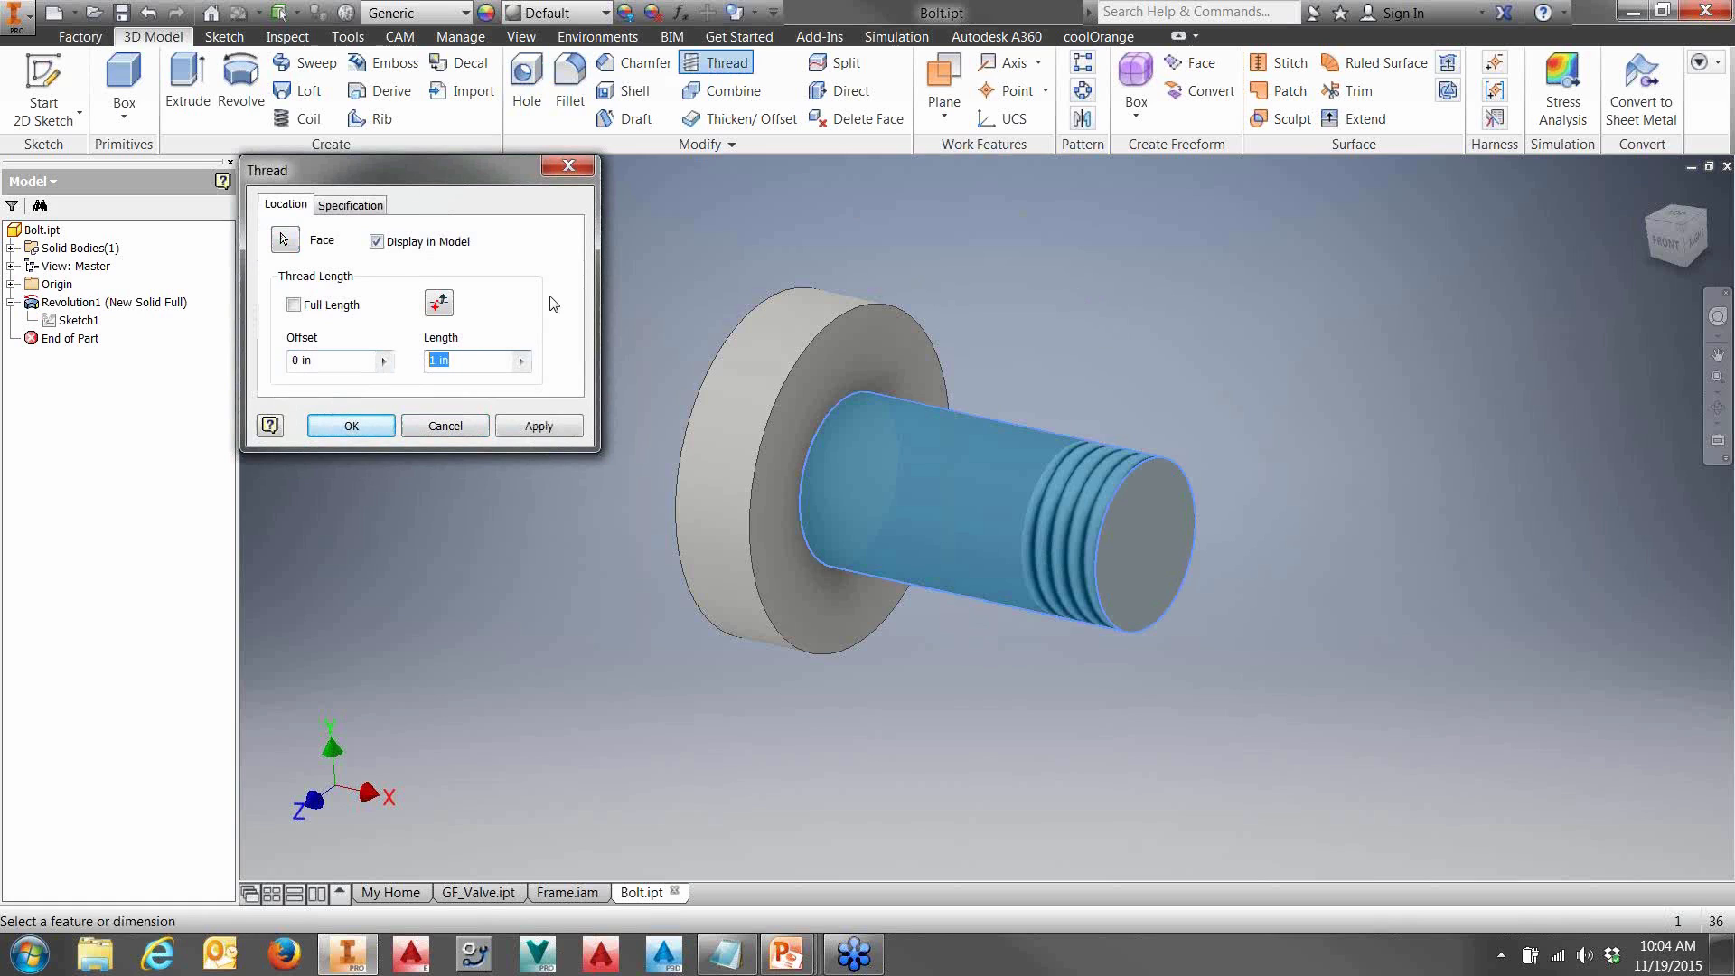
{"action": "type", "text": "thrd"}
{"action": "type", "text": "_length"}
{"action": "type", "text": "="}
{"action": "type", "text": "length"}
{"action": "type", "text": "-2"}
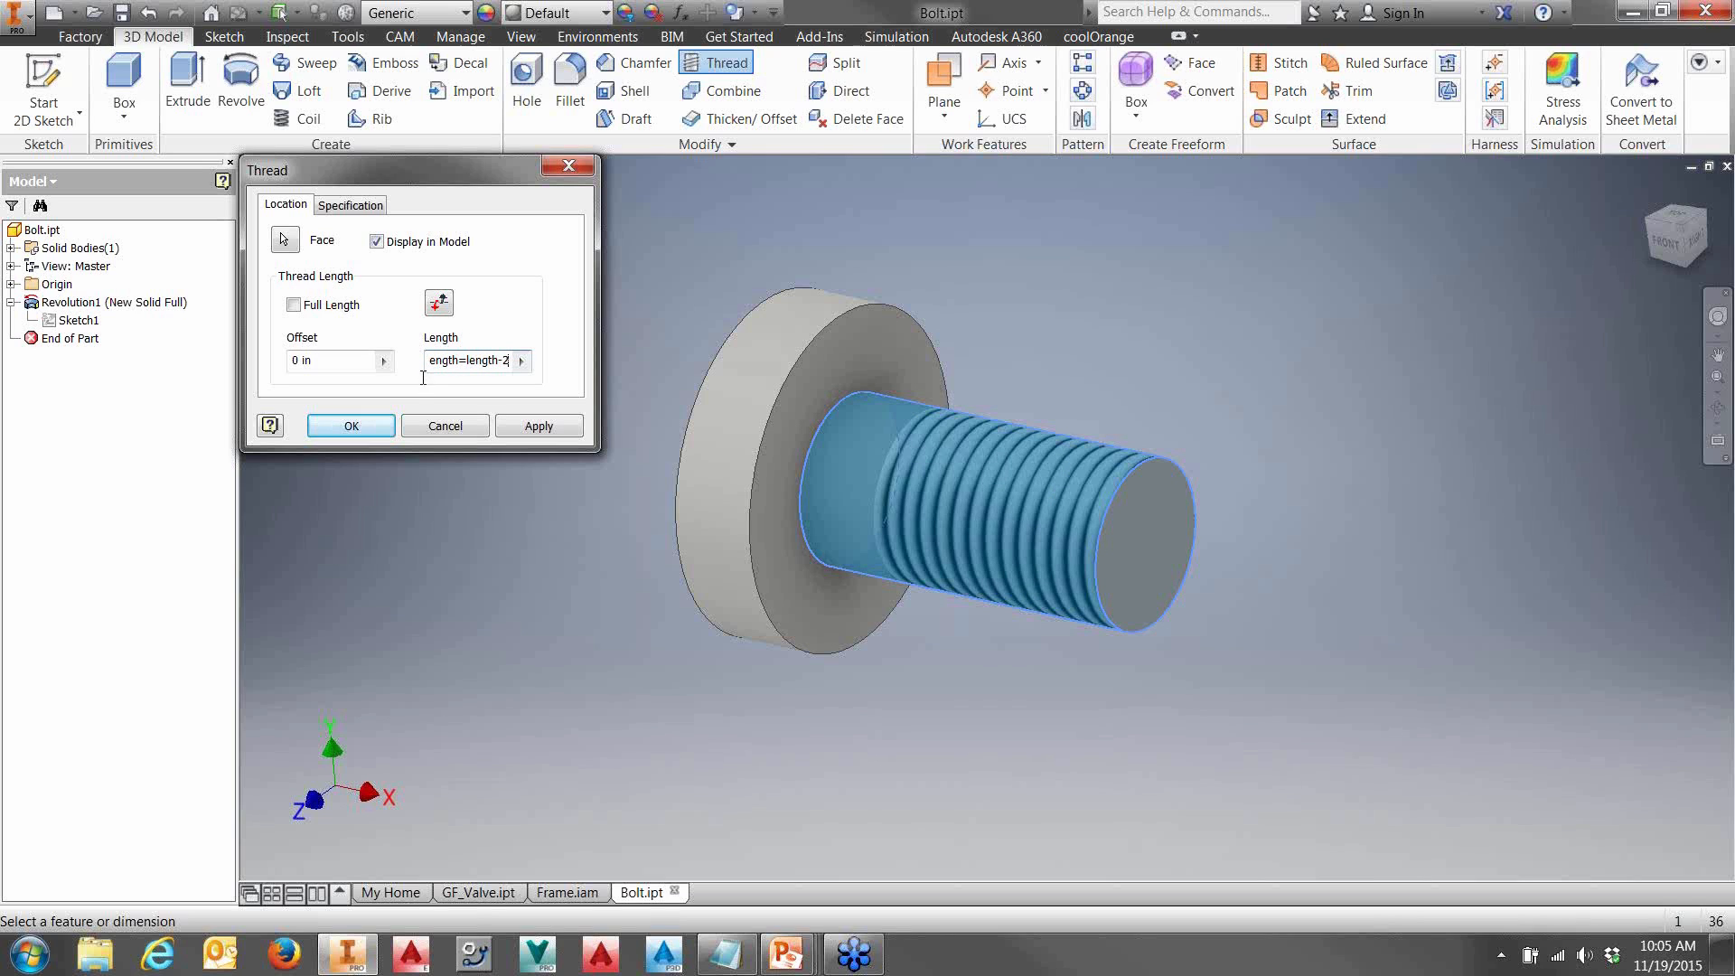
- Check the thread's length expression and specification, and create the thread
{"action": "left_click_drag", "start_coordinate": [450, 366], "coordinate": [511, 360]}
{"action": "left_click", "coordinate": [496, 358]}
{"action": "left_click", "coordinate": [492, 360]}
{"action": "left_click", "coordinate": [350, 205]}
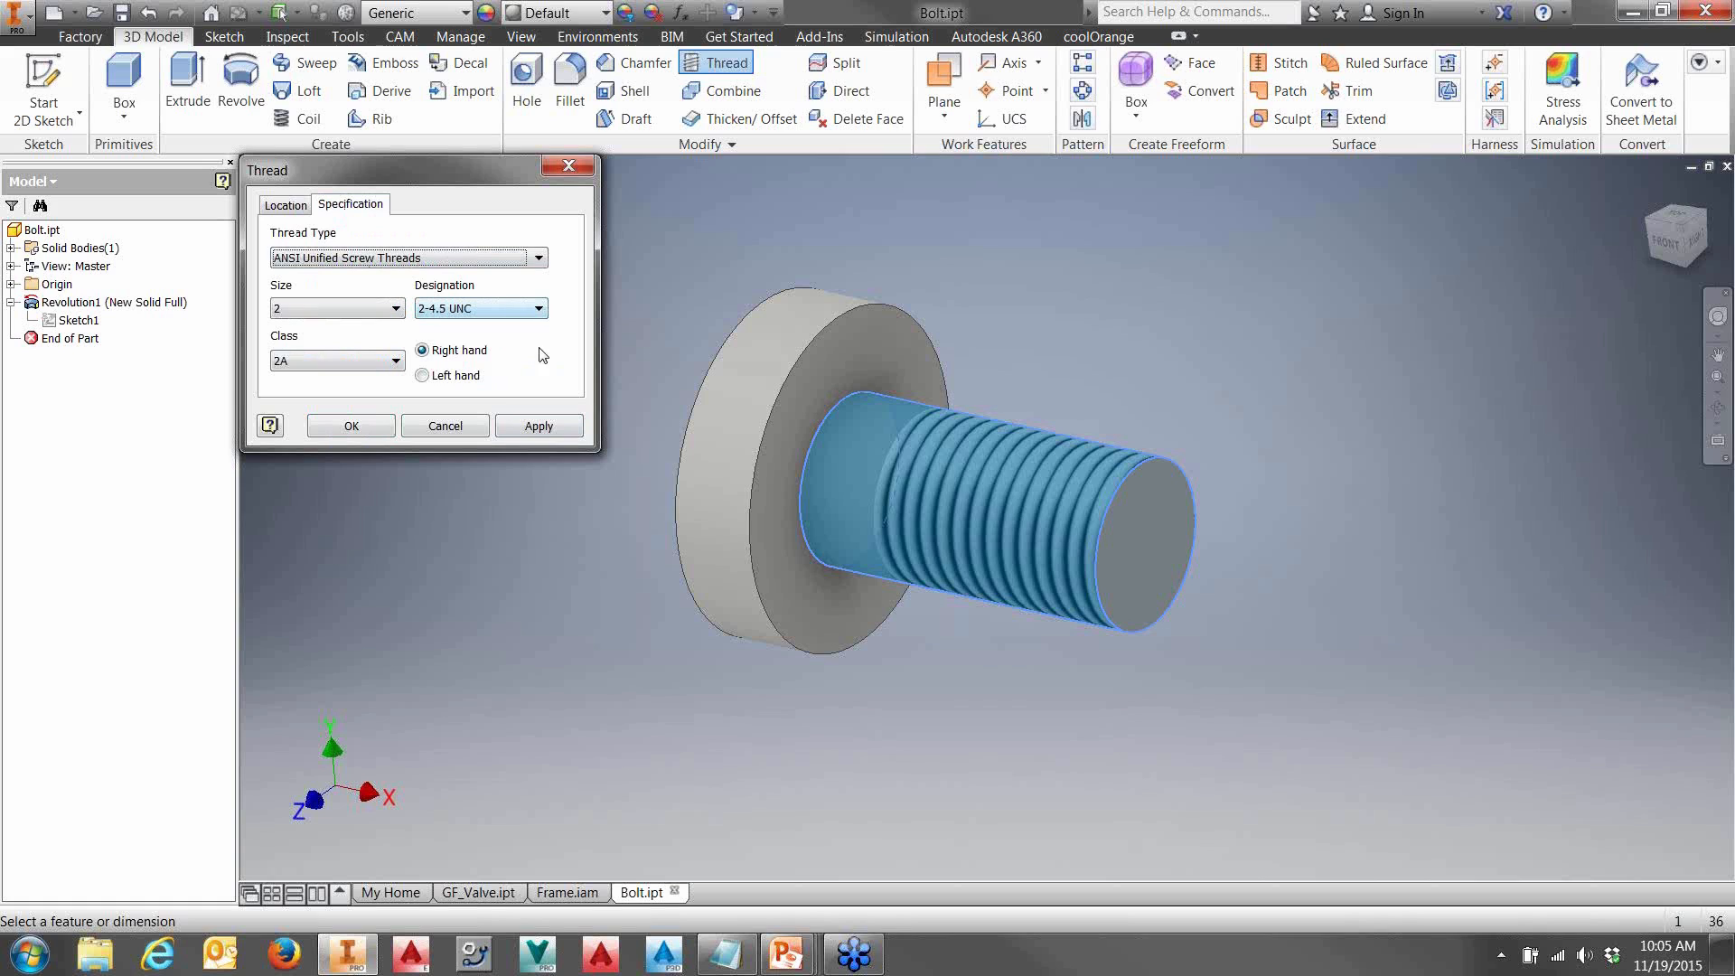
{"action": "left_click", "coordinate": [368, 431]}
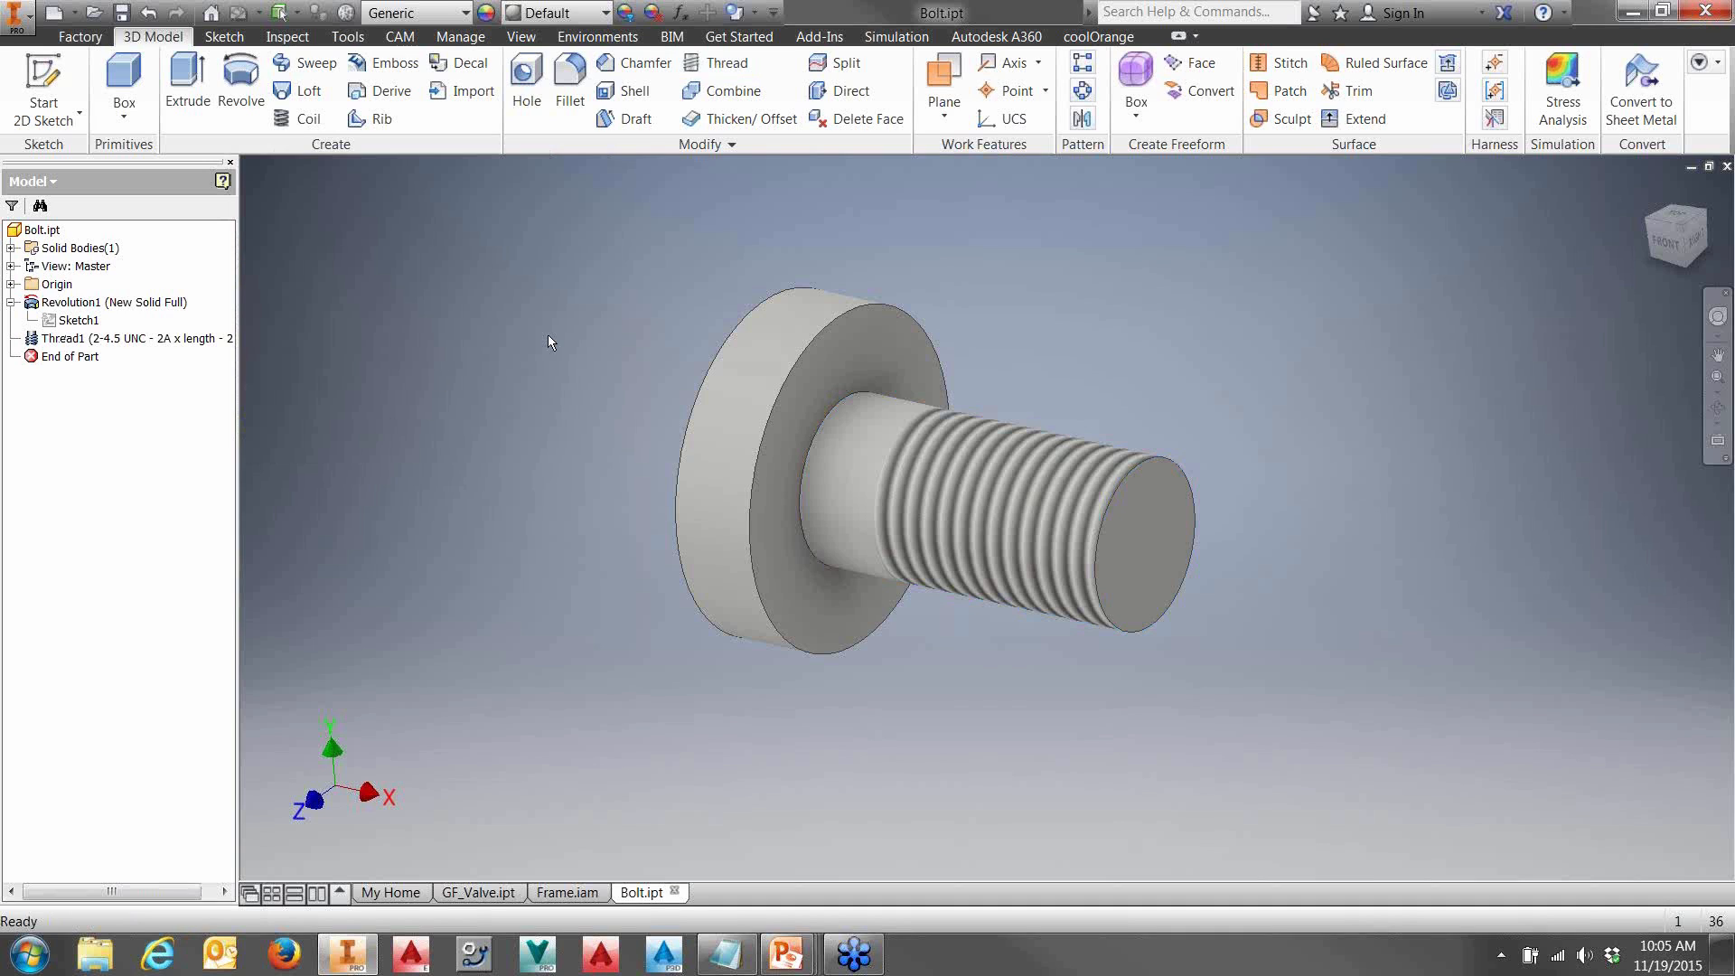
- Open the Content Center Editor and examine the Fasteners, Bolts and Structural Shapes categories in My Library
{"action": "left_click", "coordinate": [461, 39]}
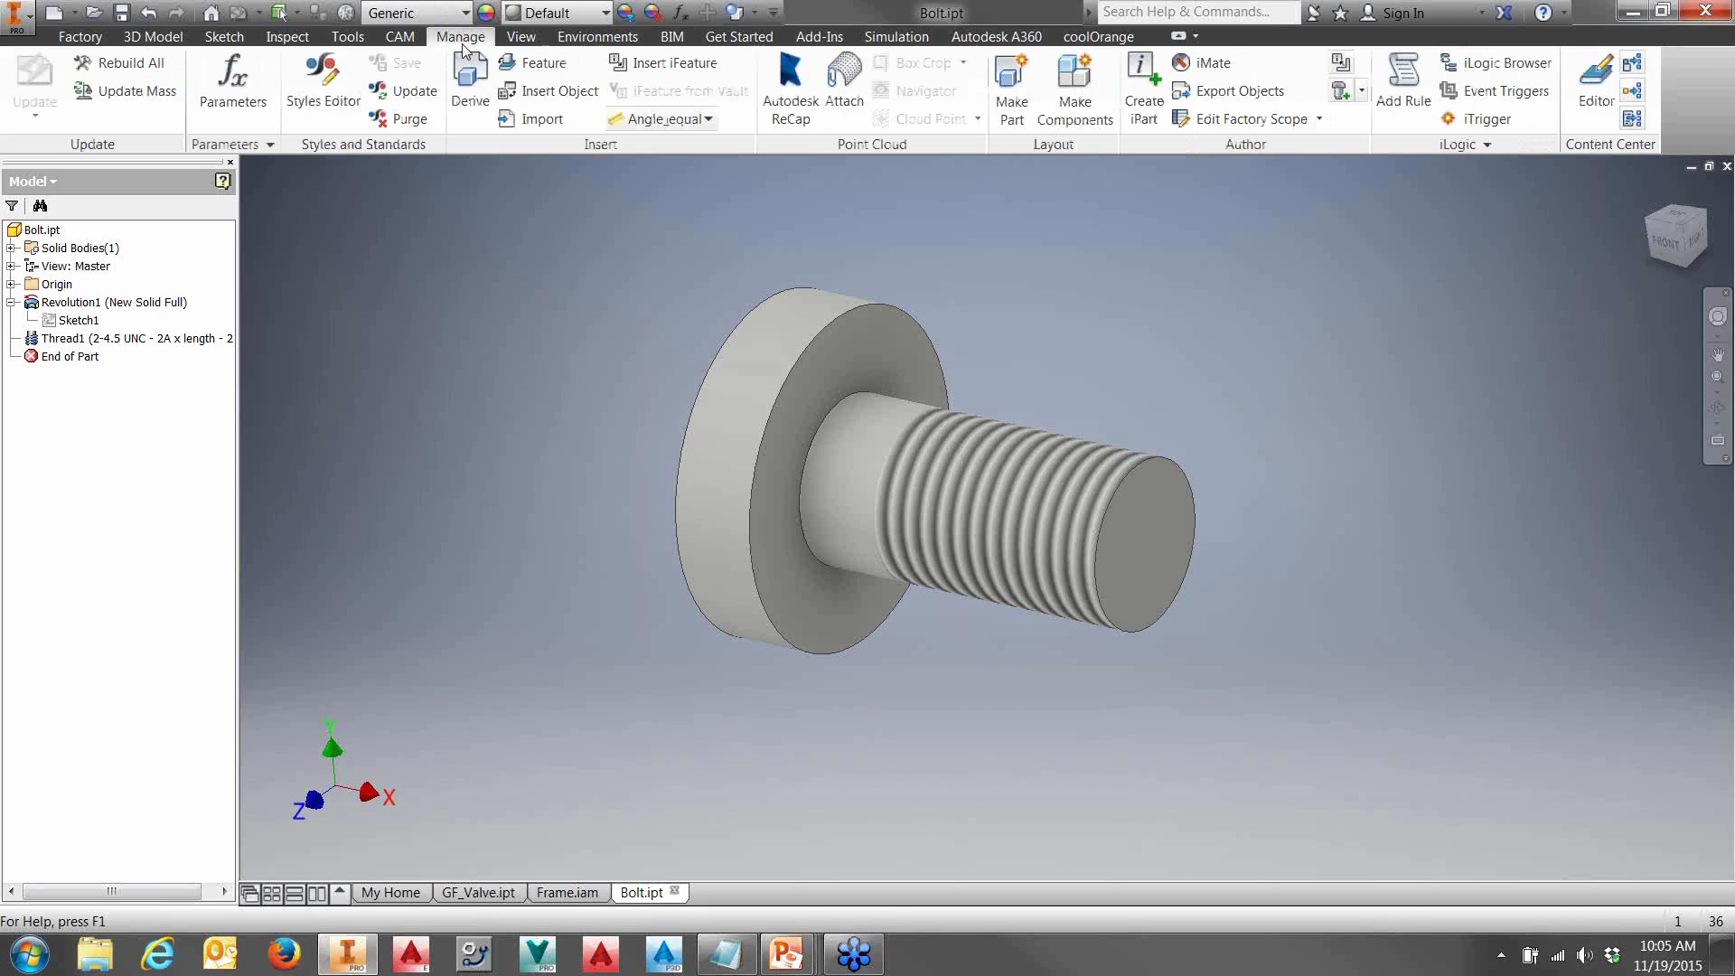
{"action": "left_click", "coordinate": [1362, 91]}
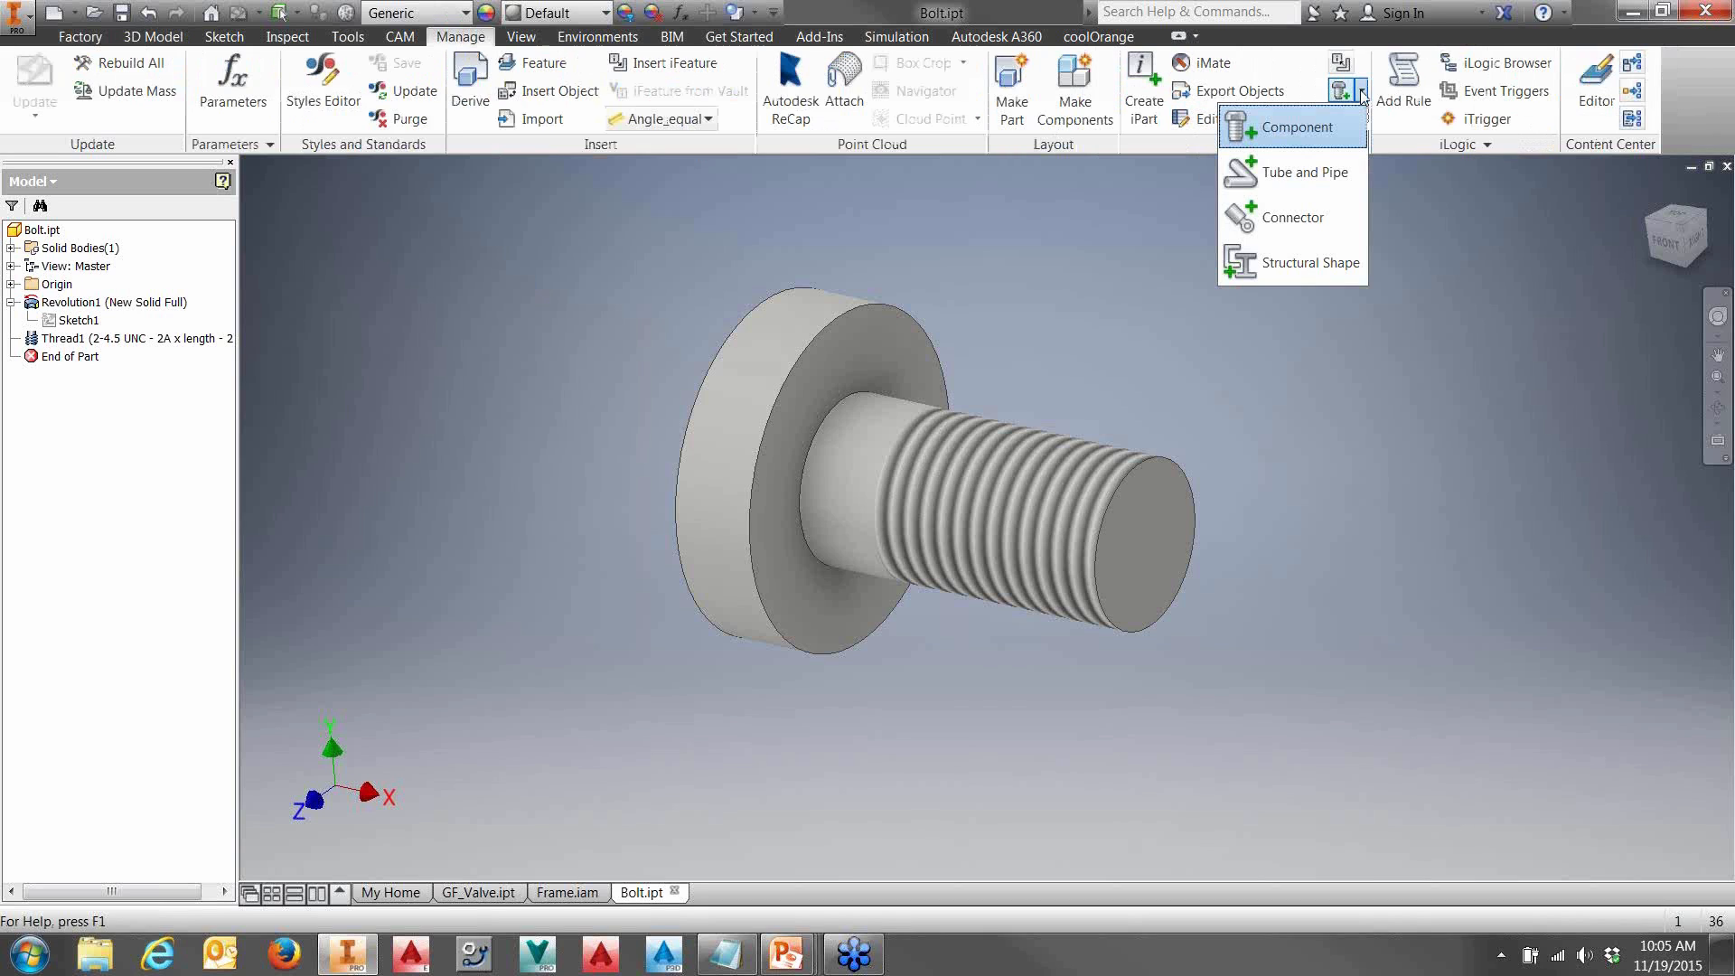
{"action": "left_click", "coordinate": [1577, 206]}
{"action": "left_click", "coordinate": [1596, 92]}
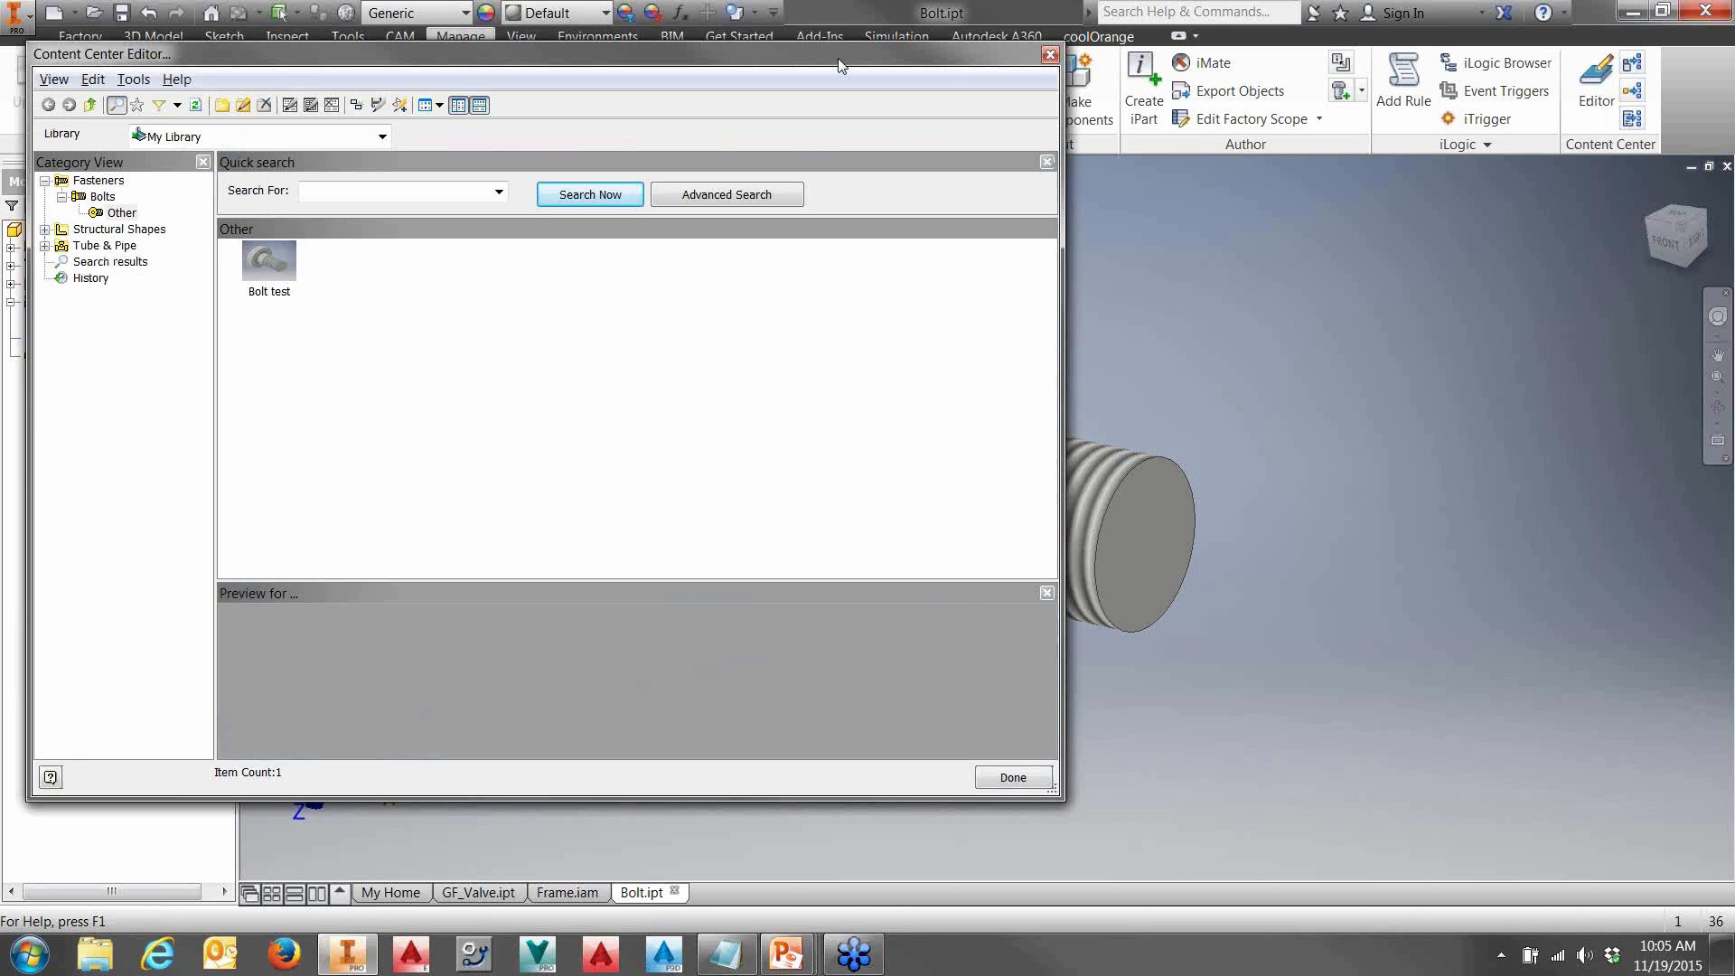
{"action": "left_click_drag", "start_coordinate": [800, 65], "coordinate": [917, 167]}
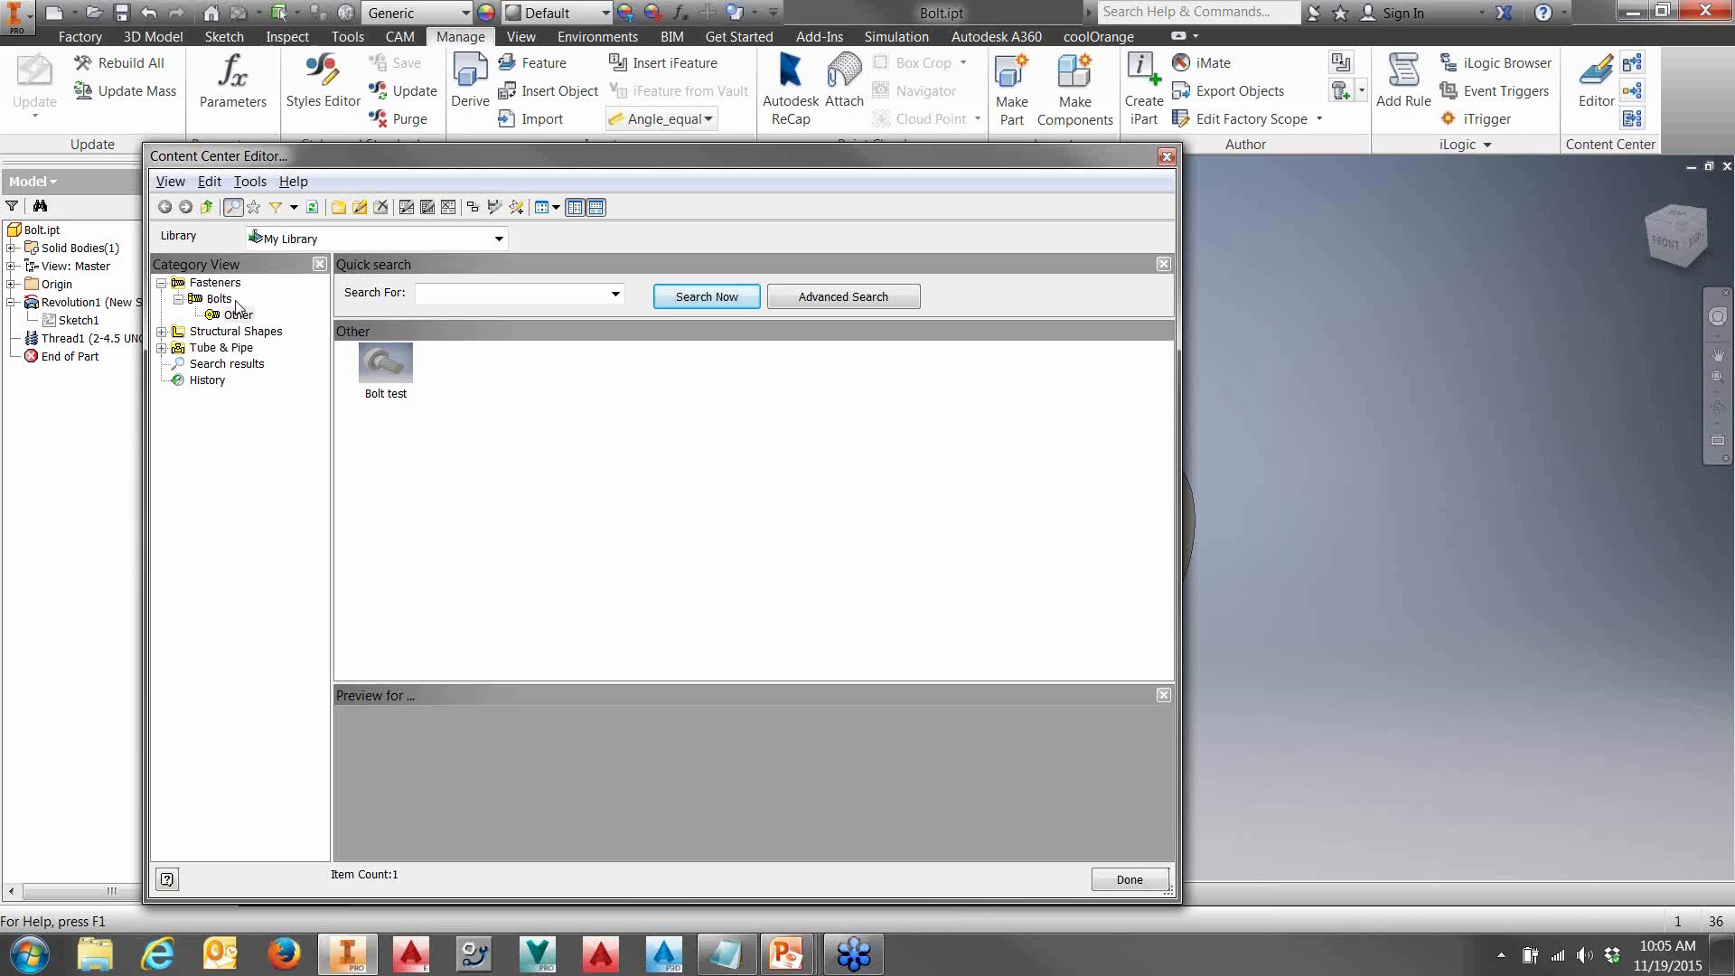
{"action": "left_click", "coordinate": [162, 331]}
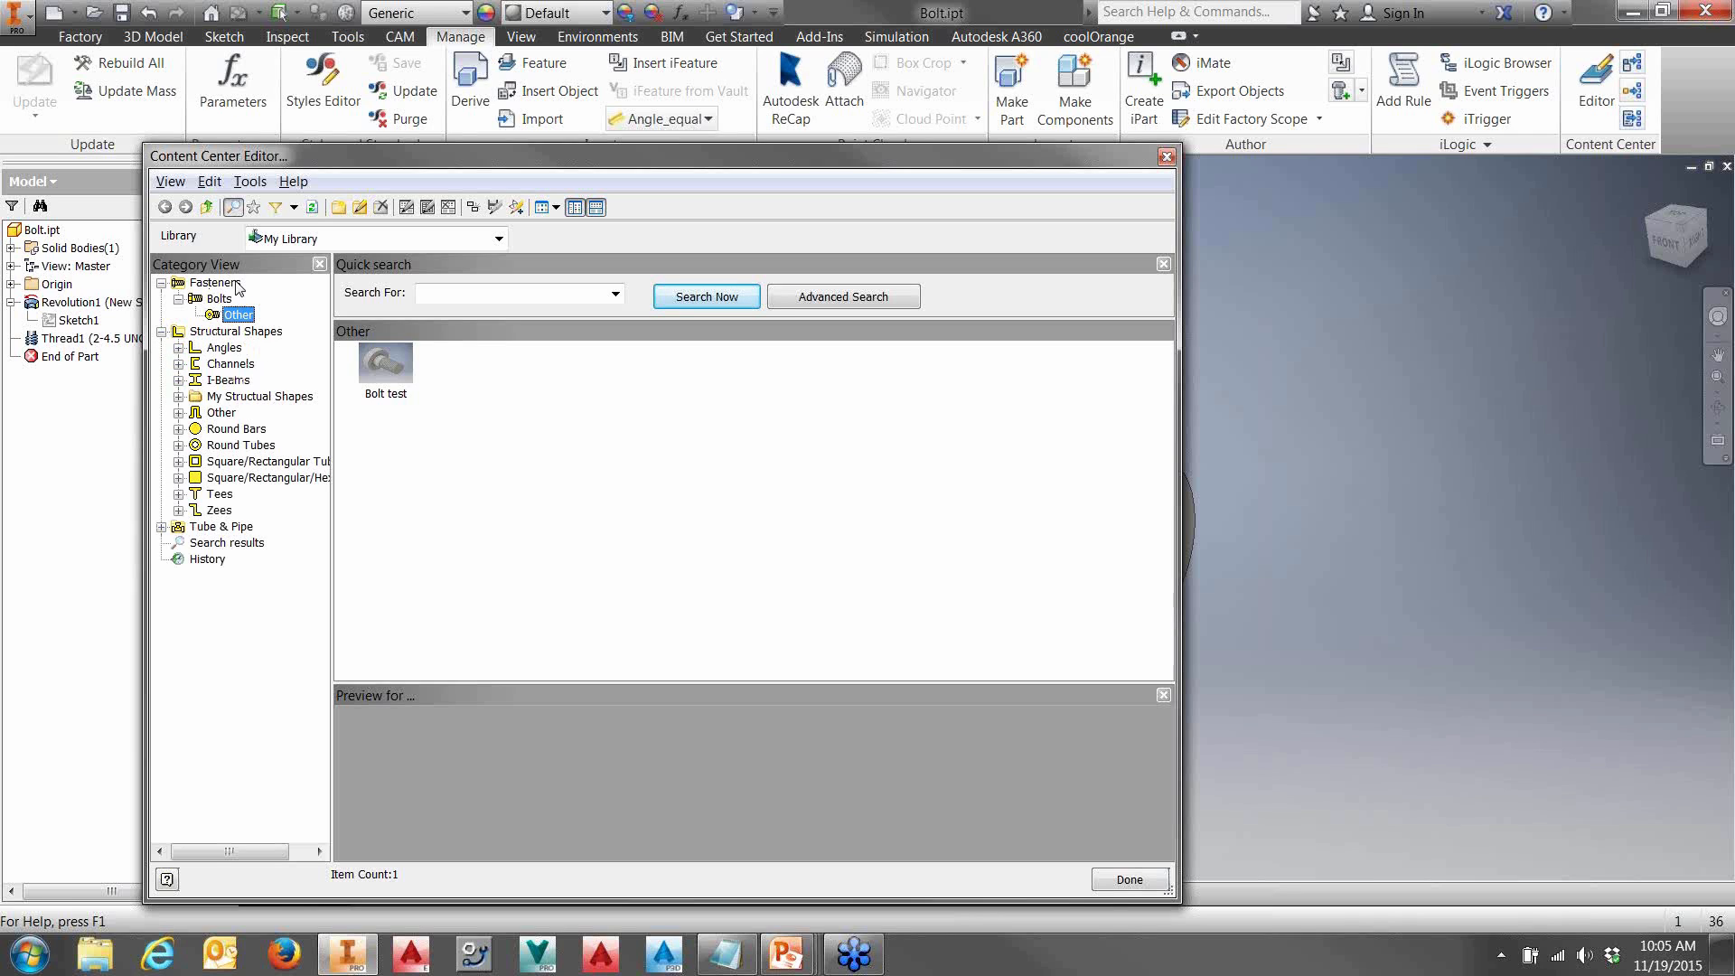
{"action": "left_click", "coordinate": [328, 242]}
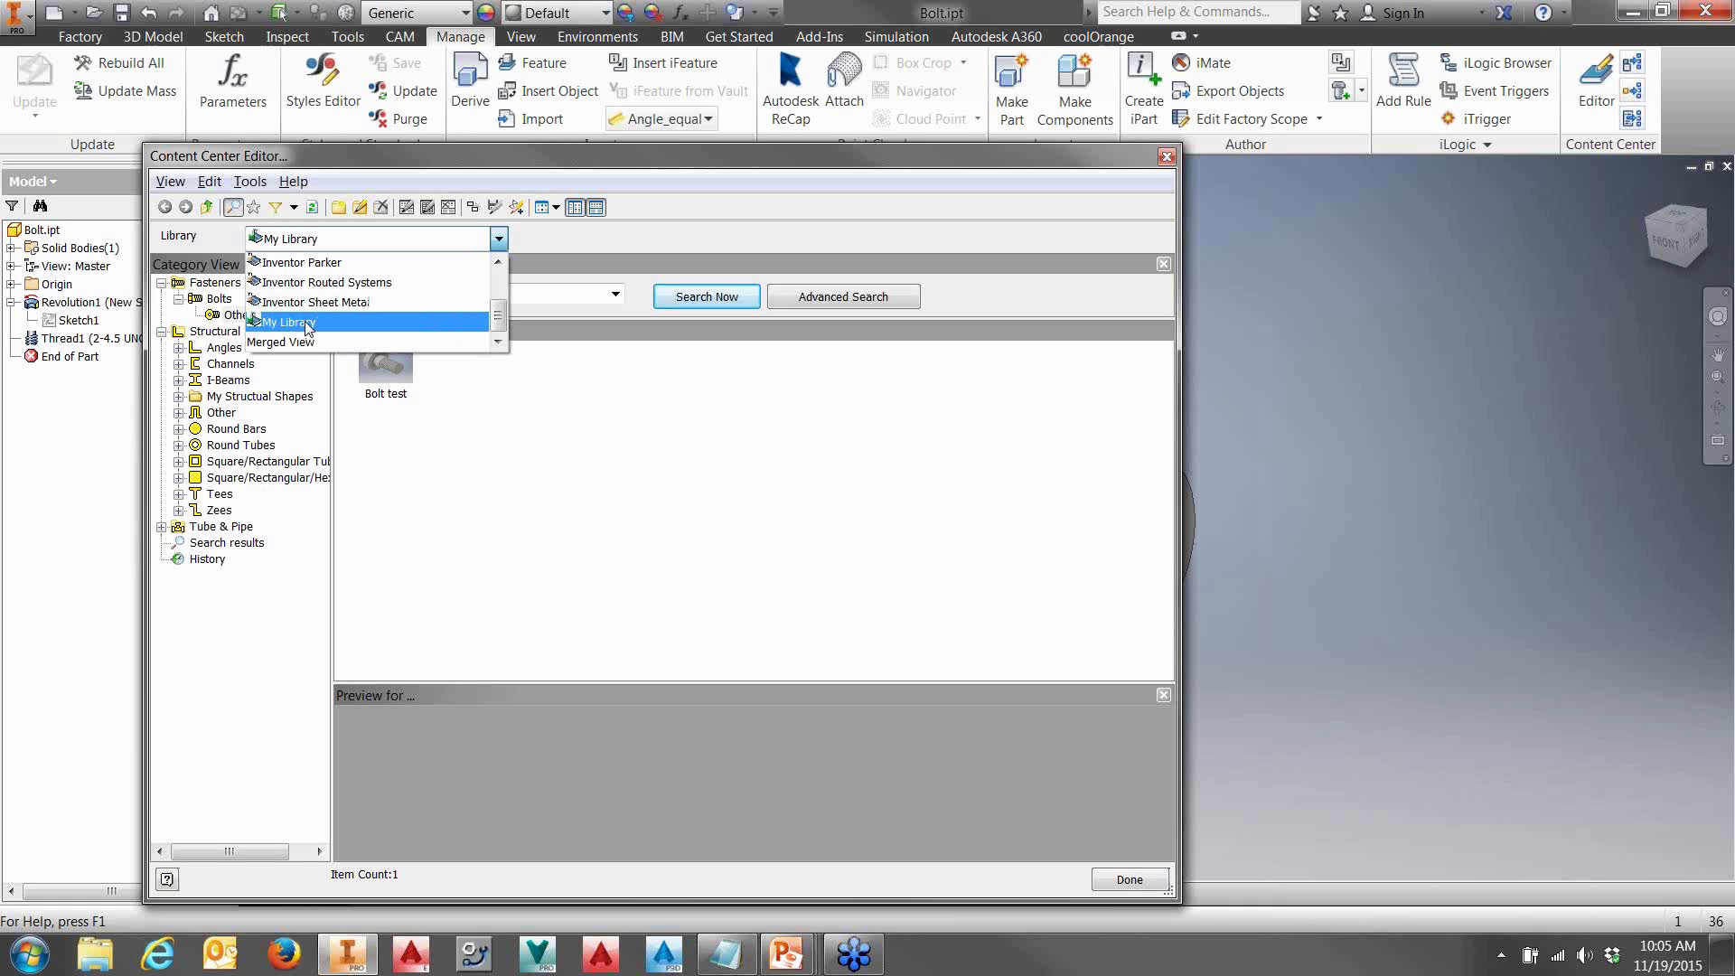
{"action": "left_click", "coordinate": [531, 463]}
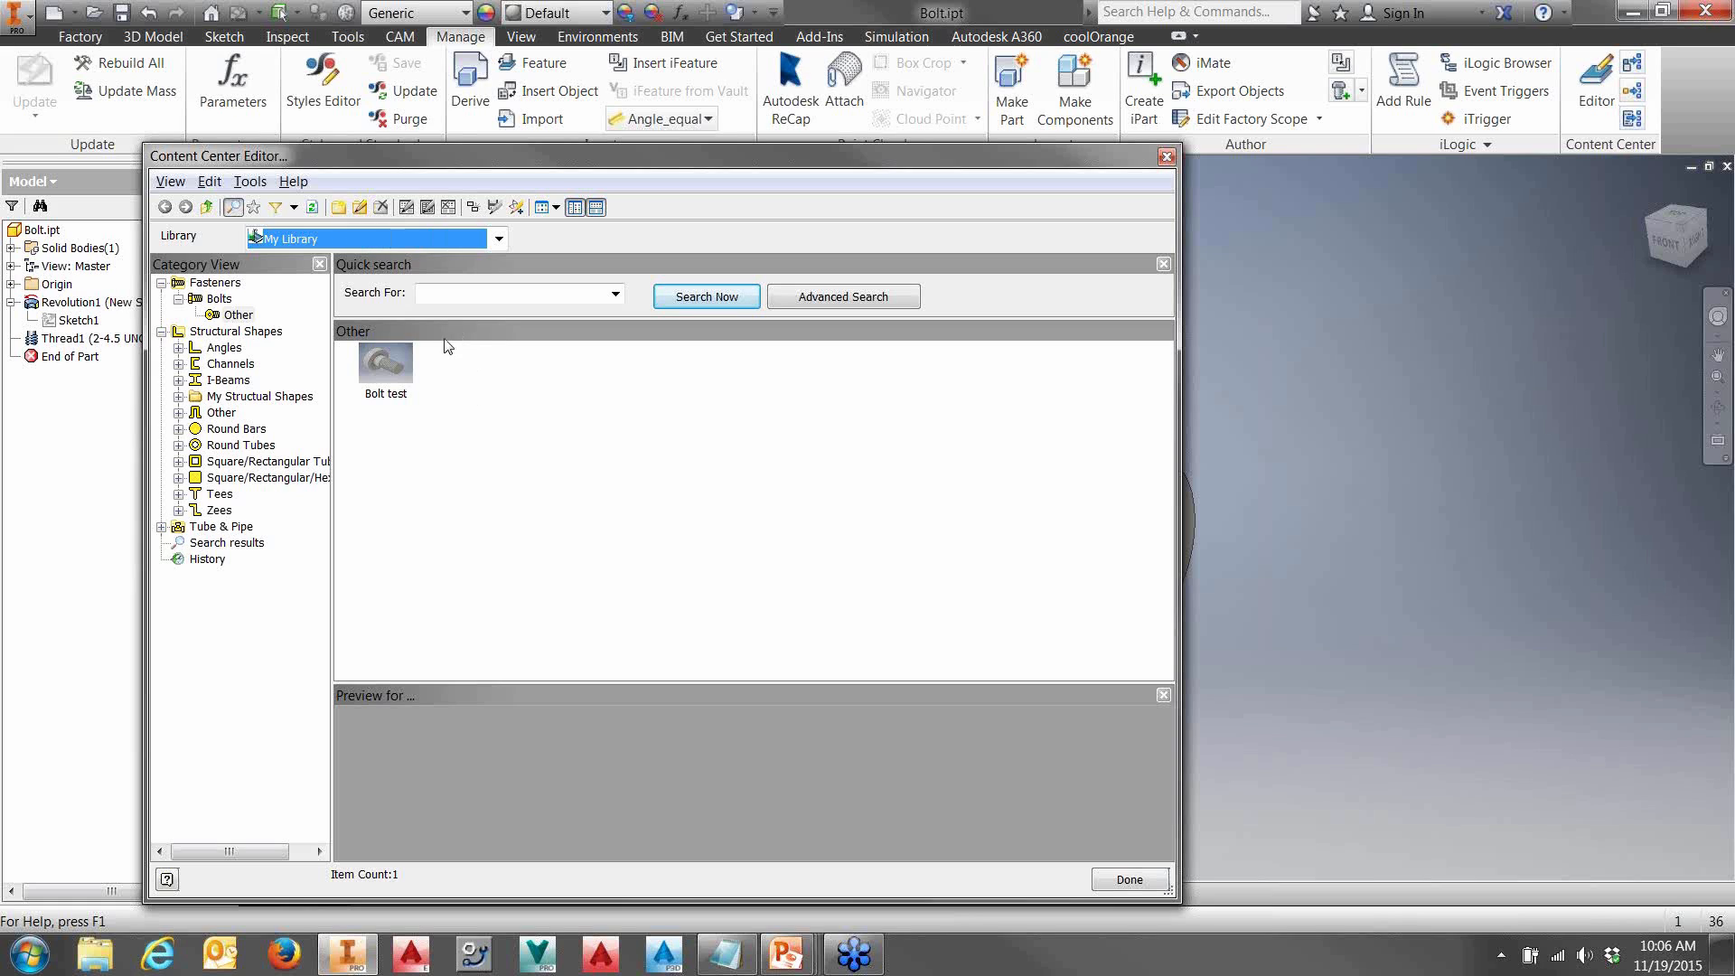
{"action": "left_click", "coordinate": [218, 299]}
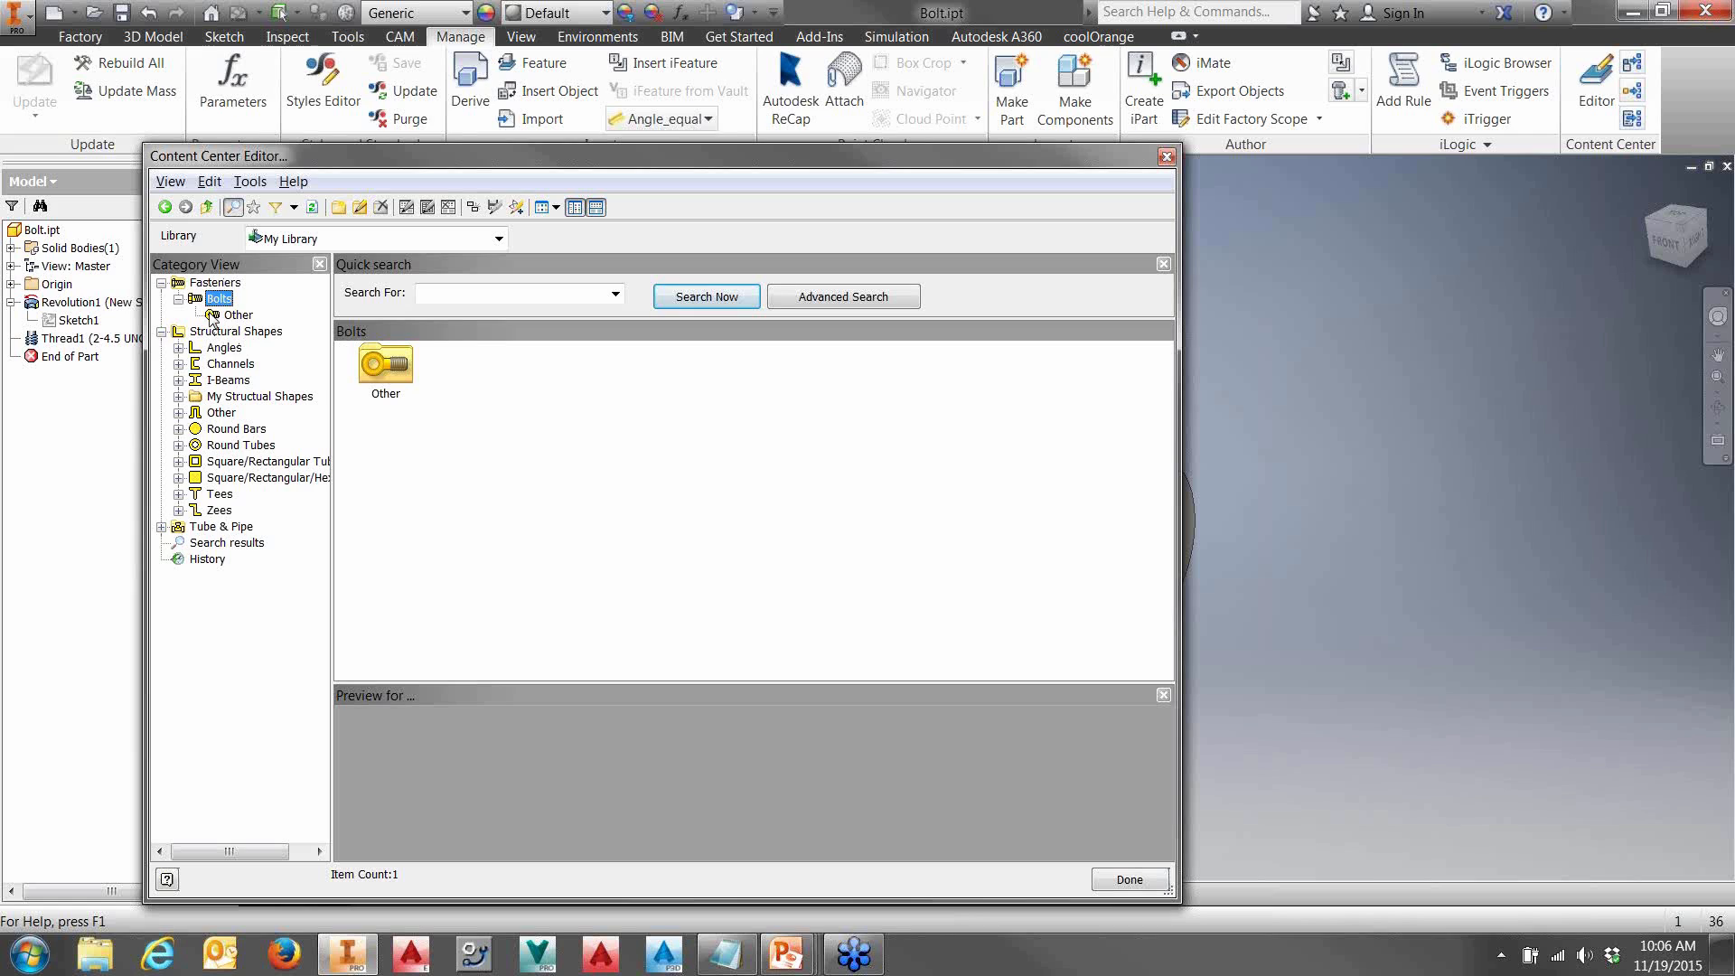
- Examine the option for copying the Nuts category structure from Merged View to My Library, and close the Content Center Editor
{"action": "left_click", "coordinate": [418, 239]}
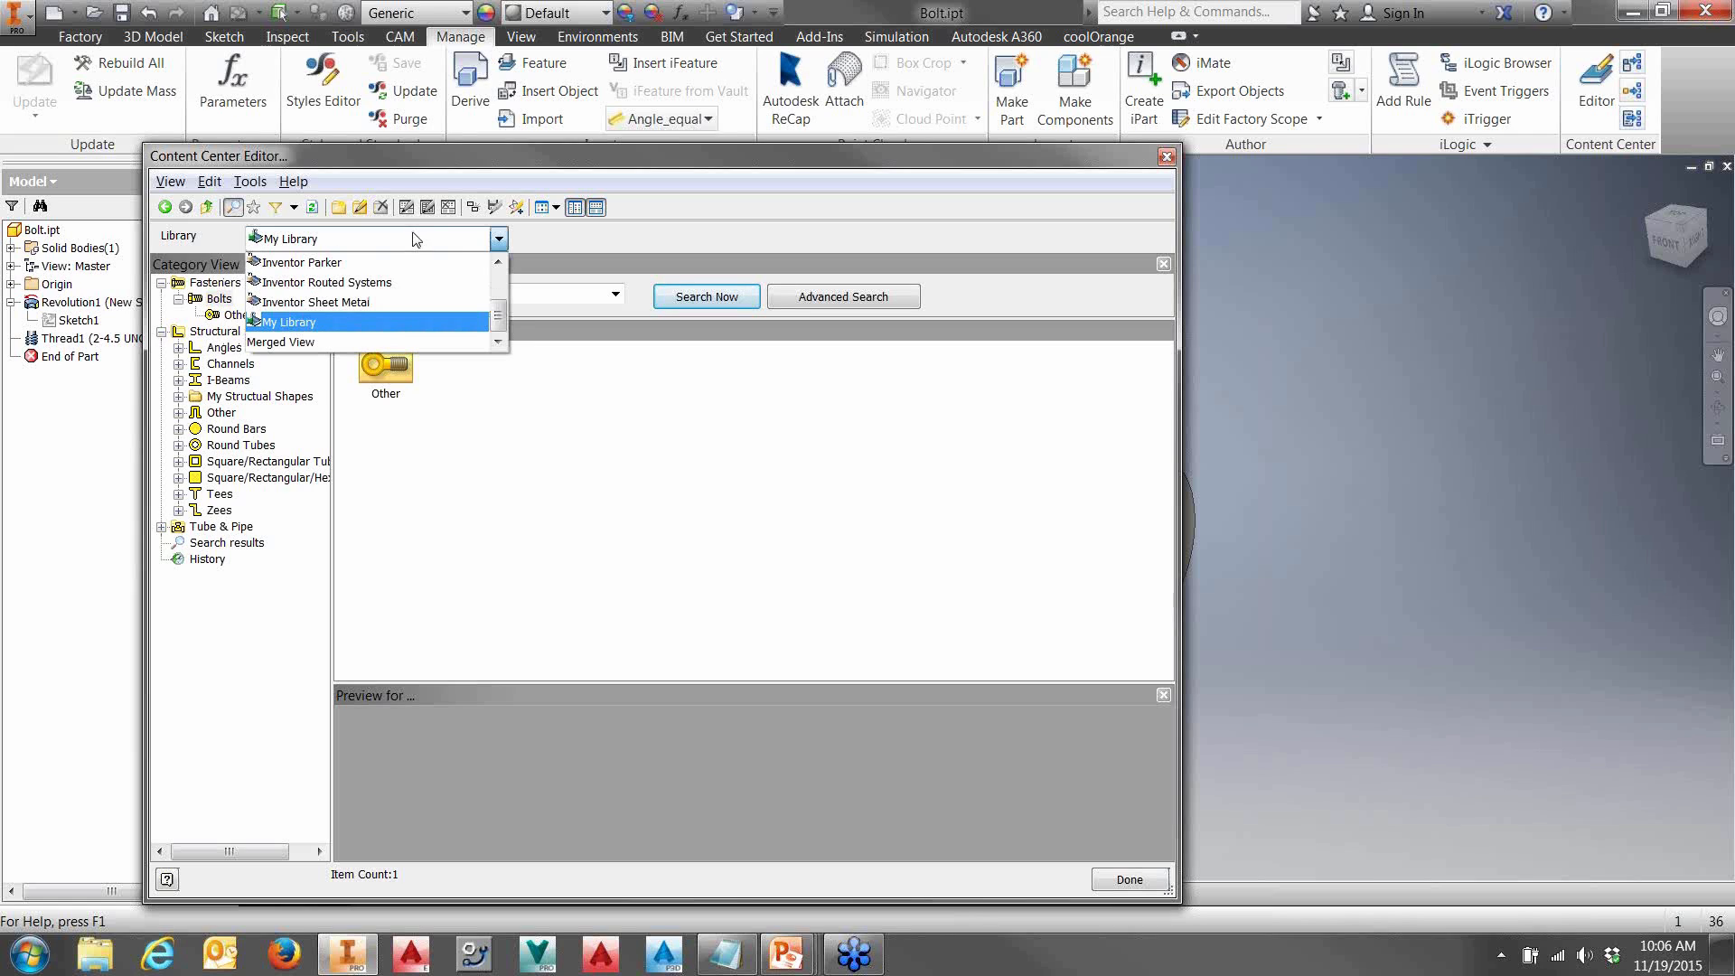
{"action": "left_click_drag", "start_coordinate": [501, 316], "coordinate": [402, 361]}
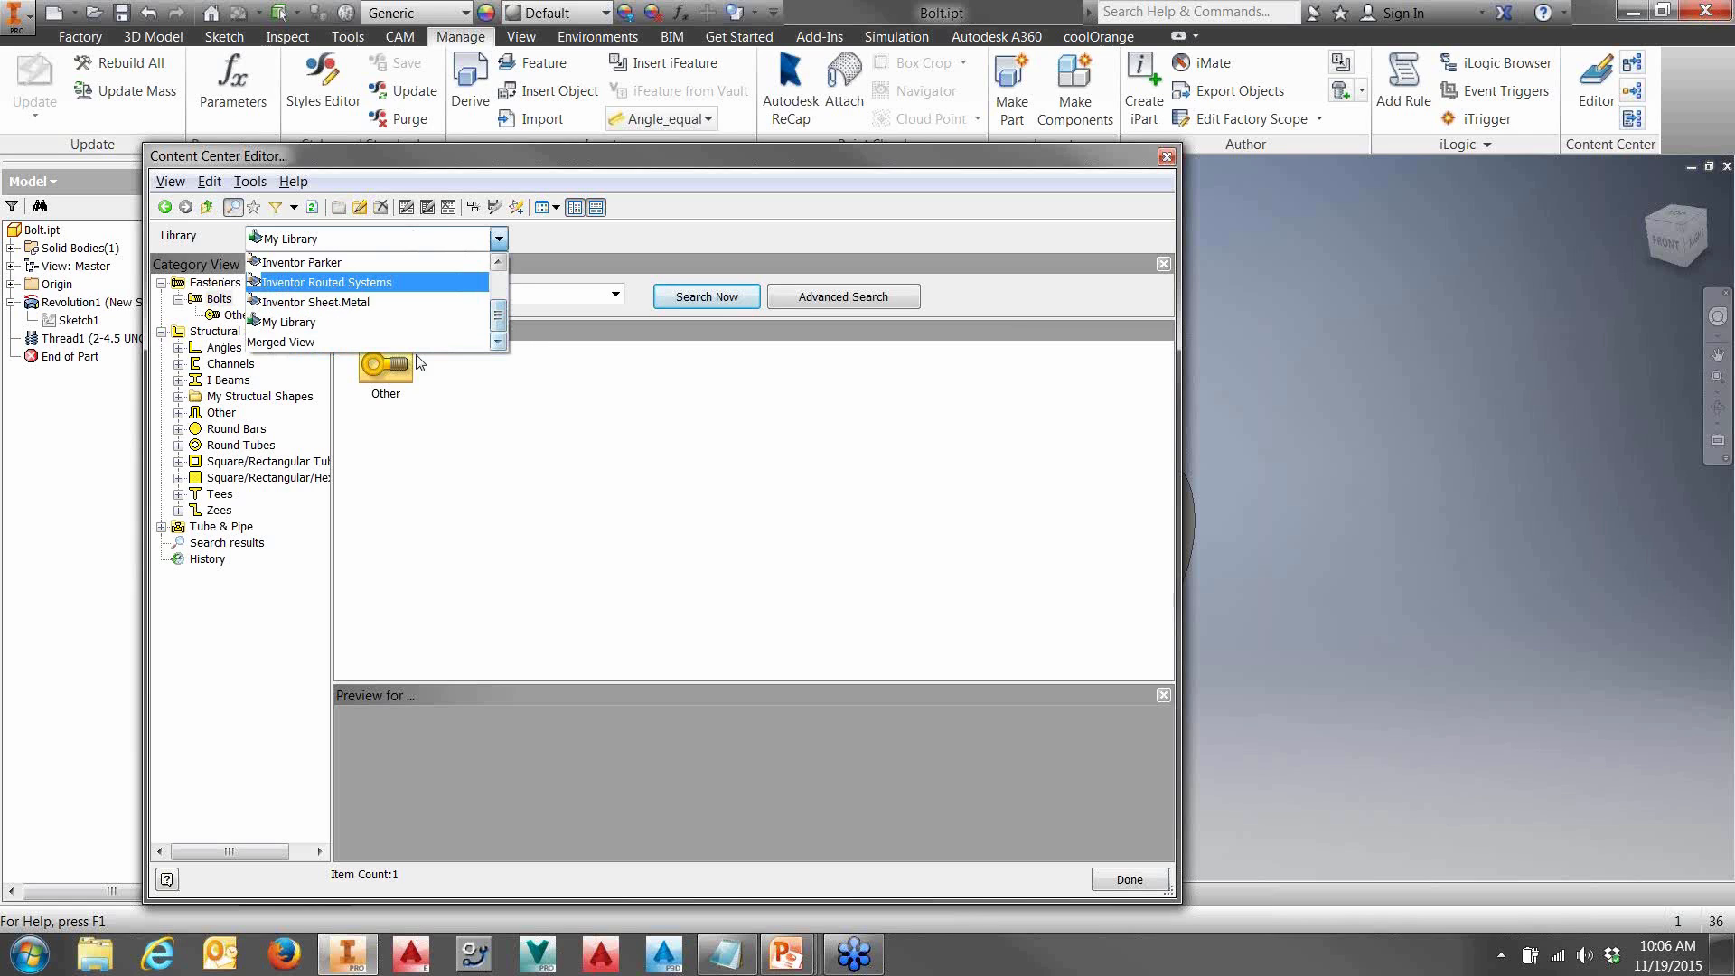
{"action": "left_click", "coordinate": [389, 343]}
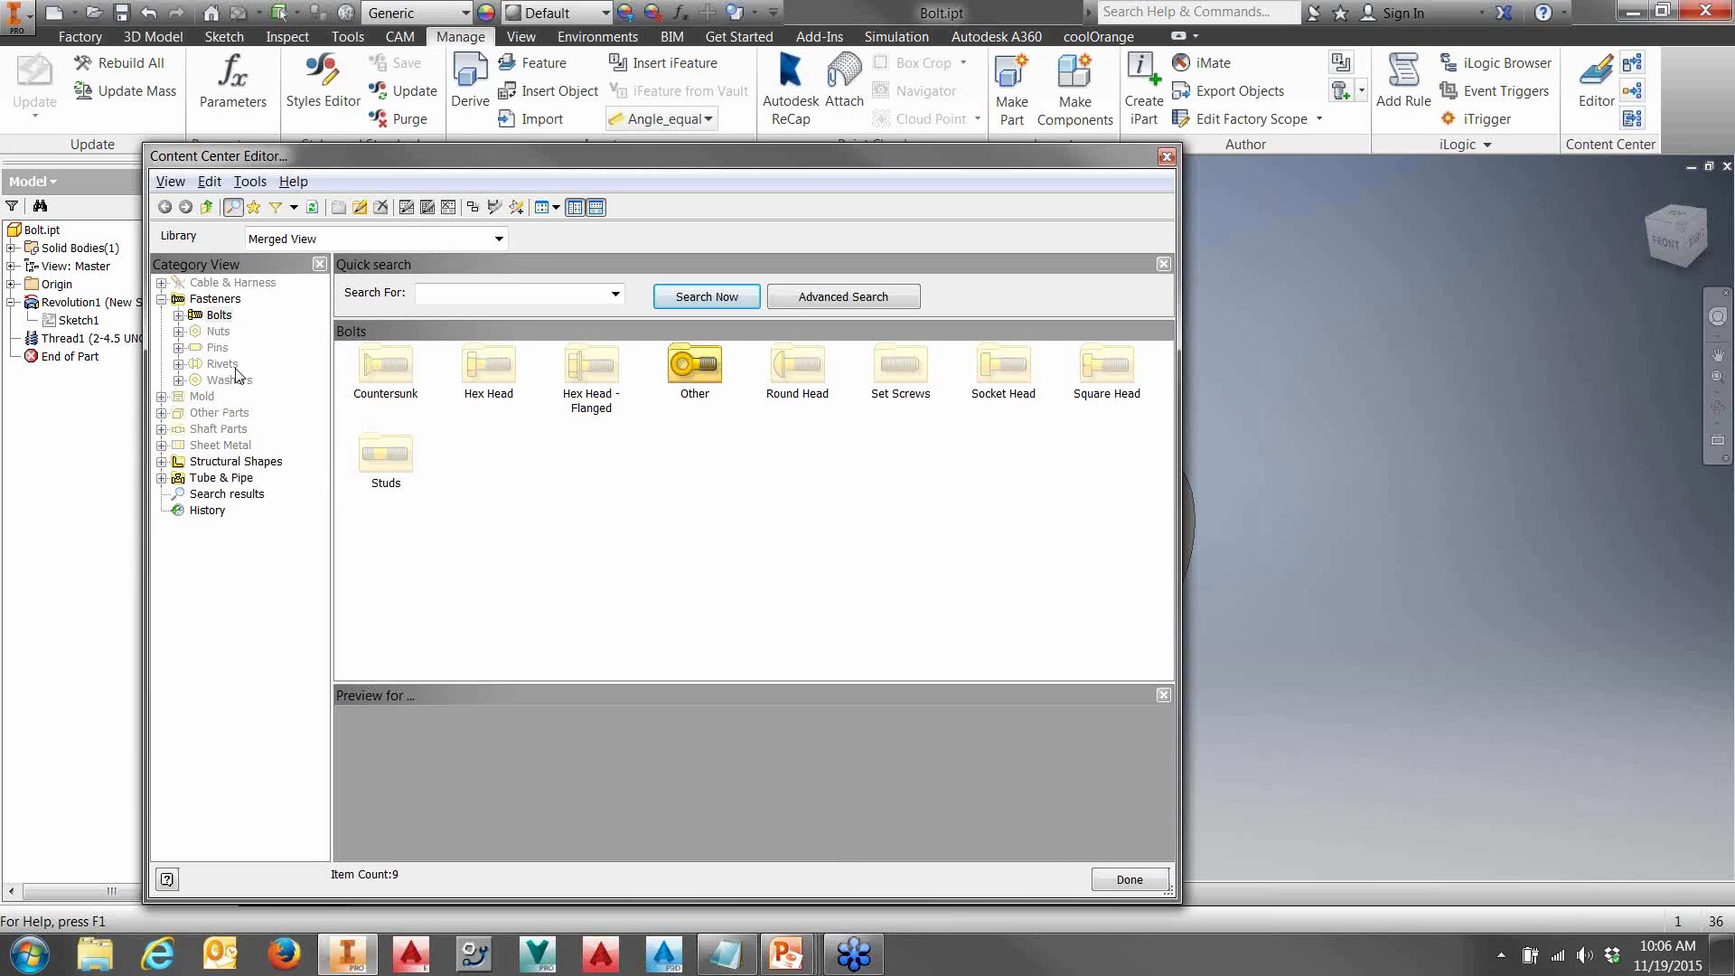
{"action": "left_click", "coordinate": [215, 333]}
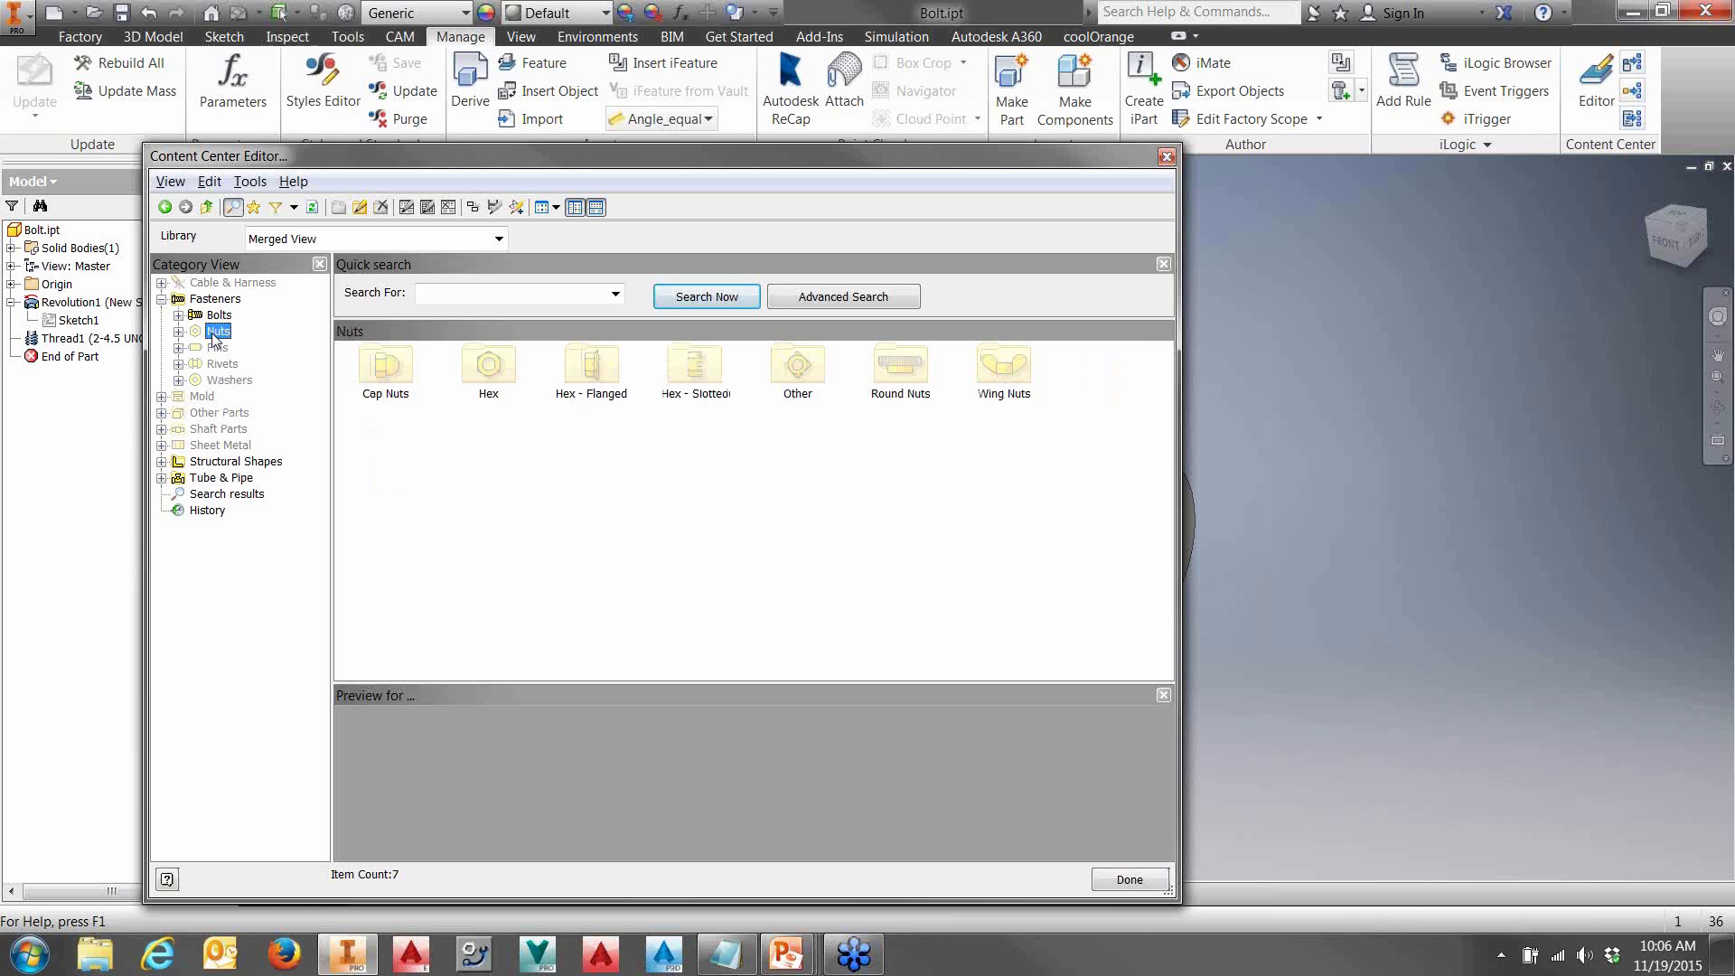
{"action": "right_click", "coordinate": [215, 336]}
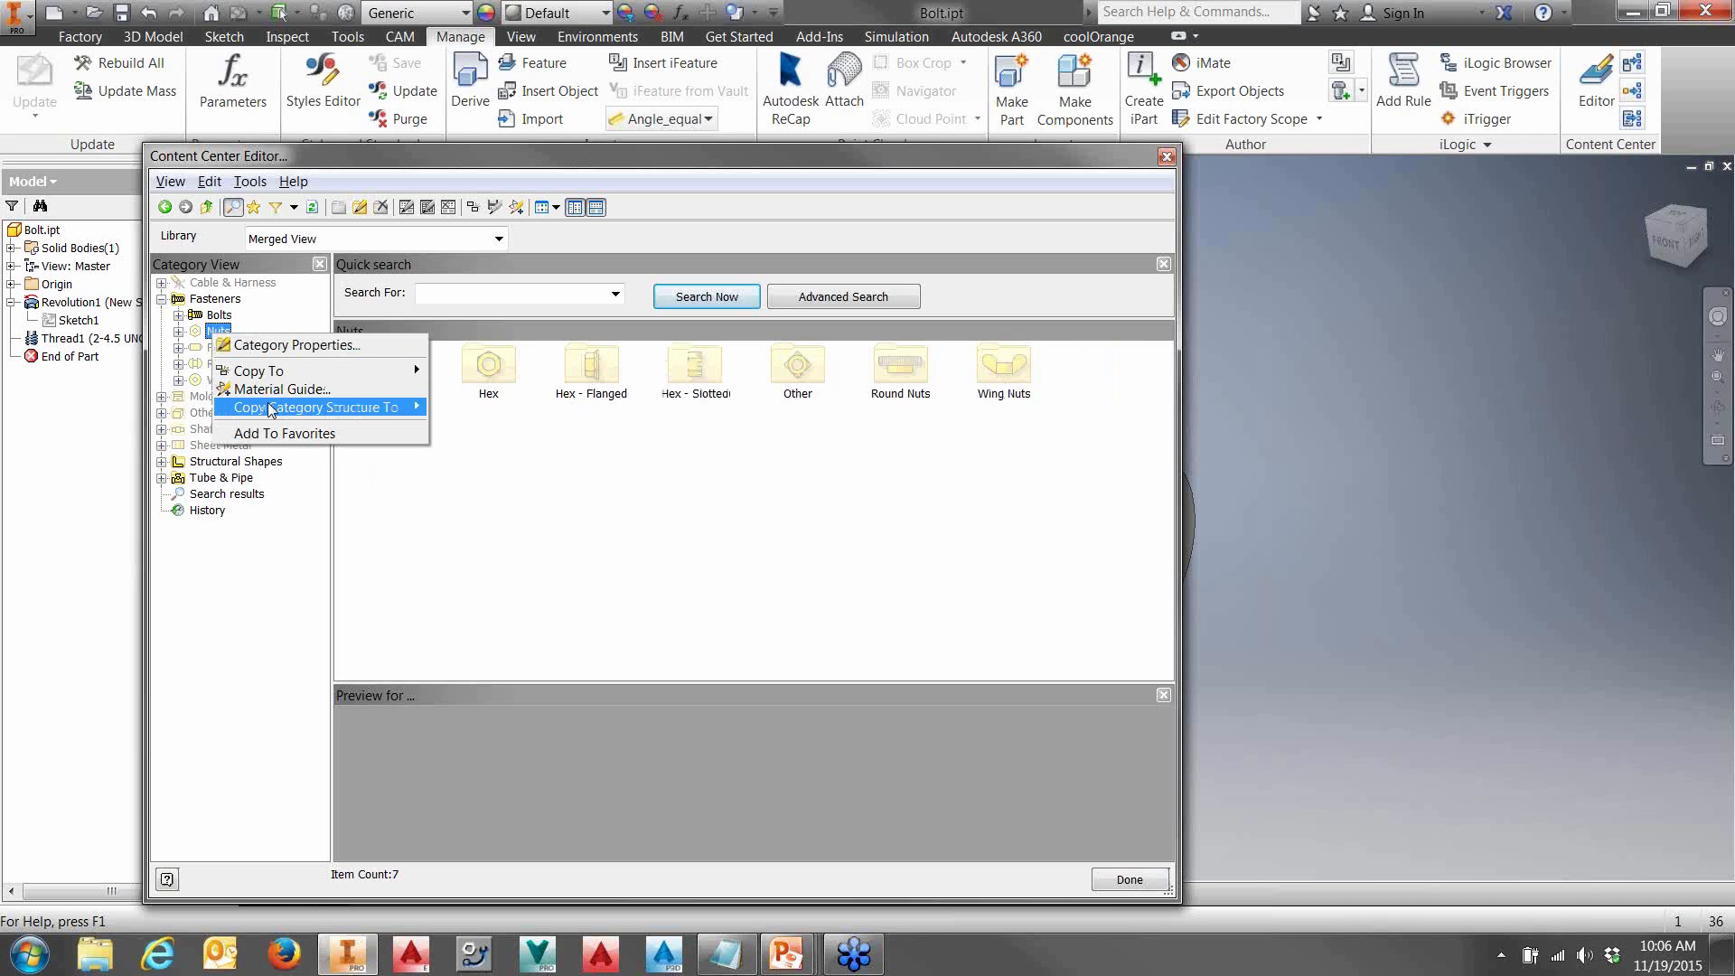
{"action": "mouse_move", "coordinate": [314, 408]}
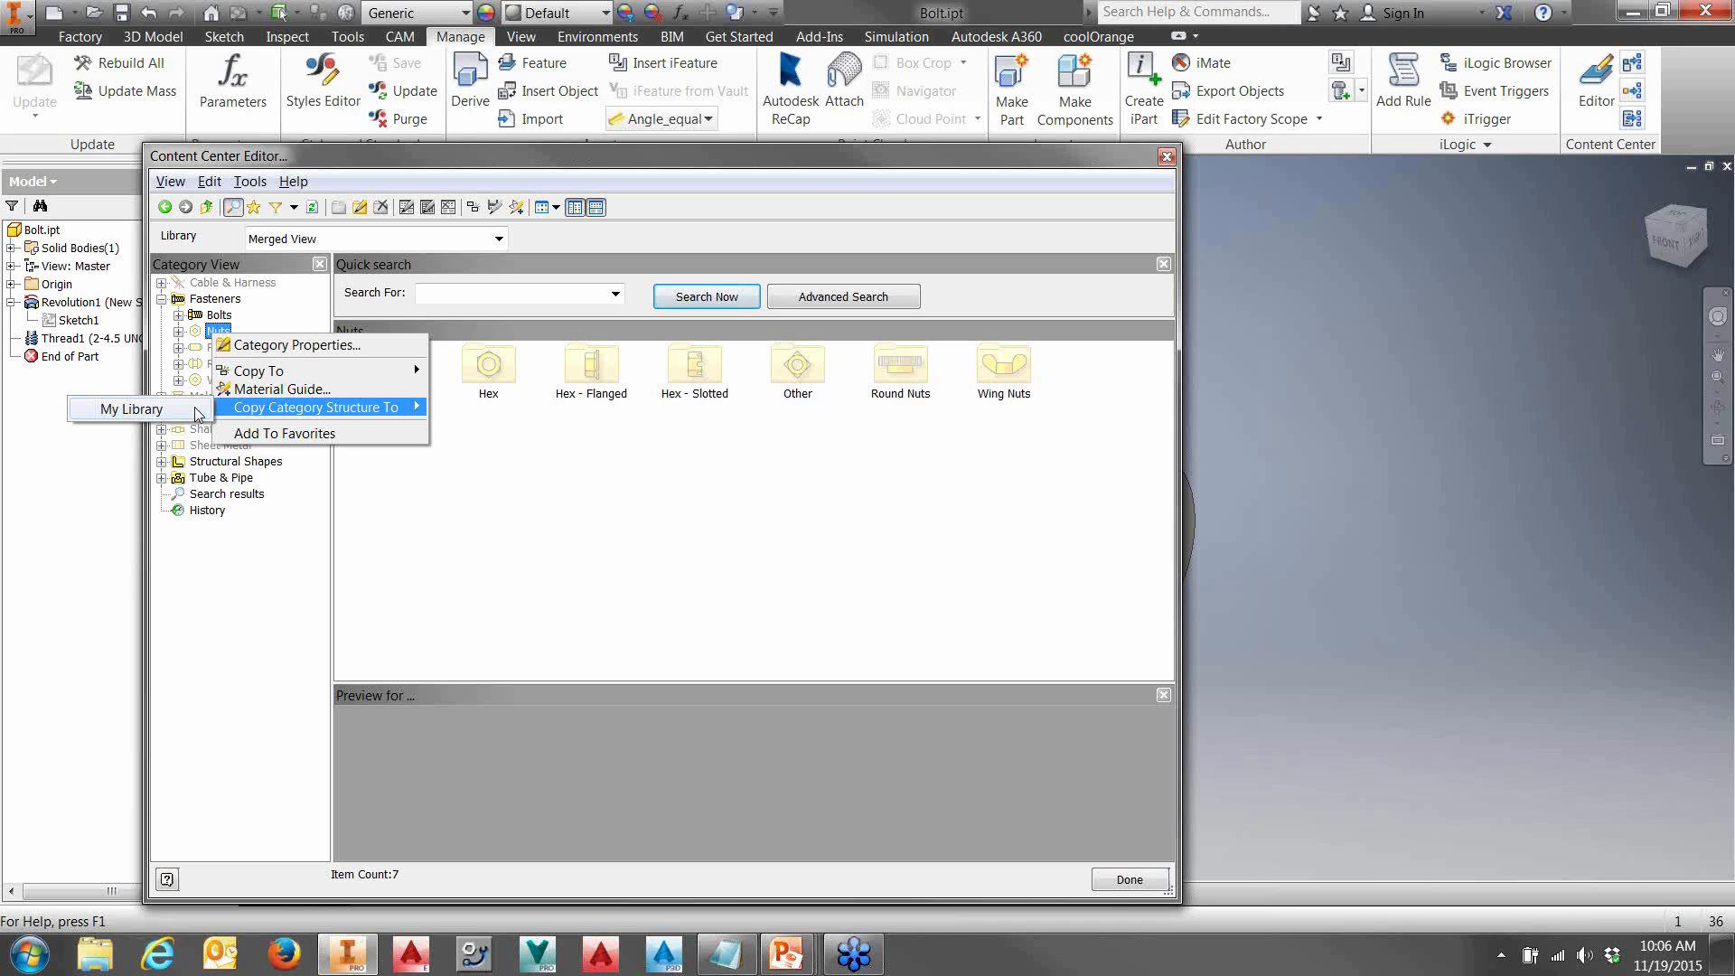
{"action": "left_click", "coordinate": [565, 502]}
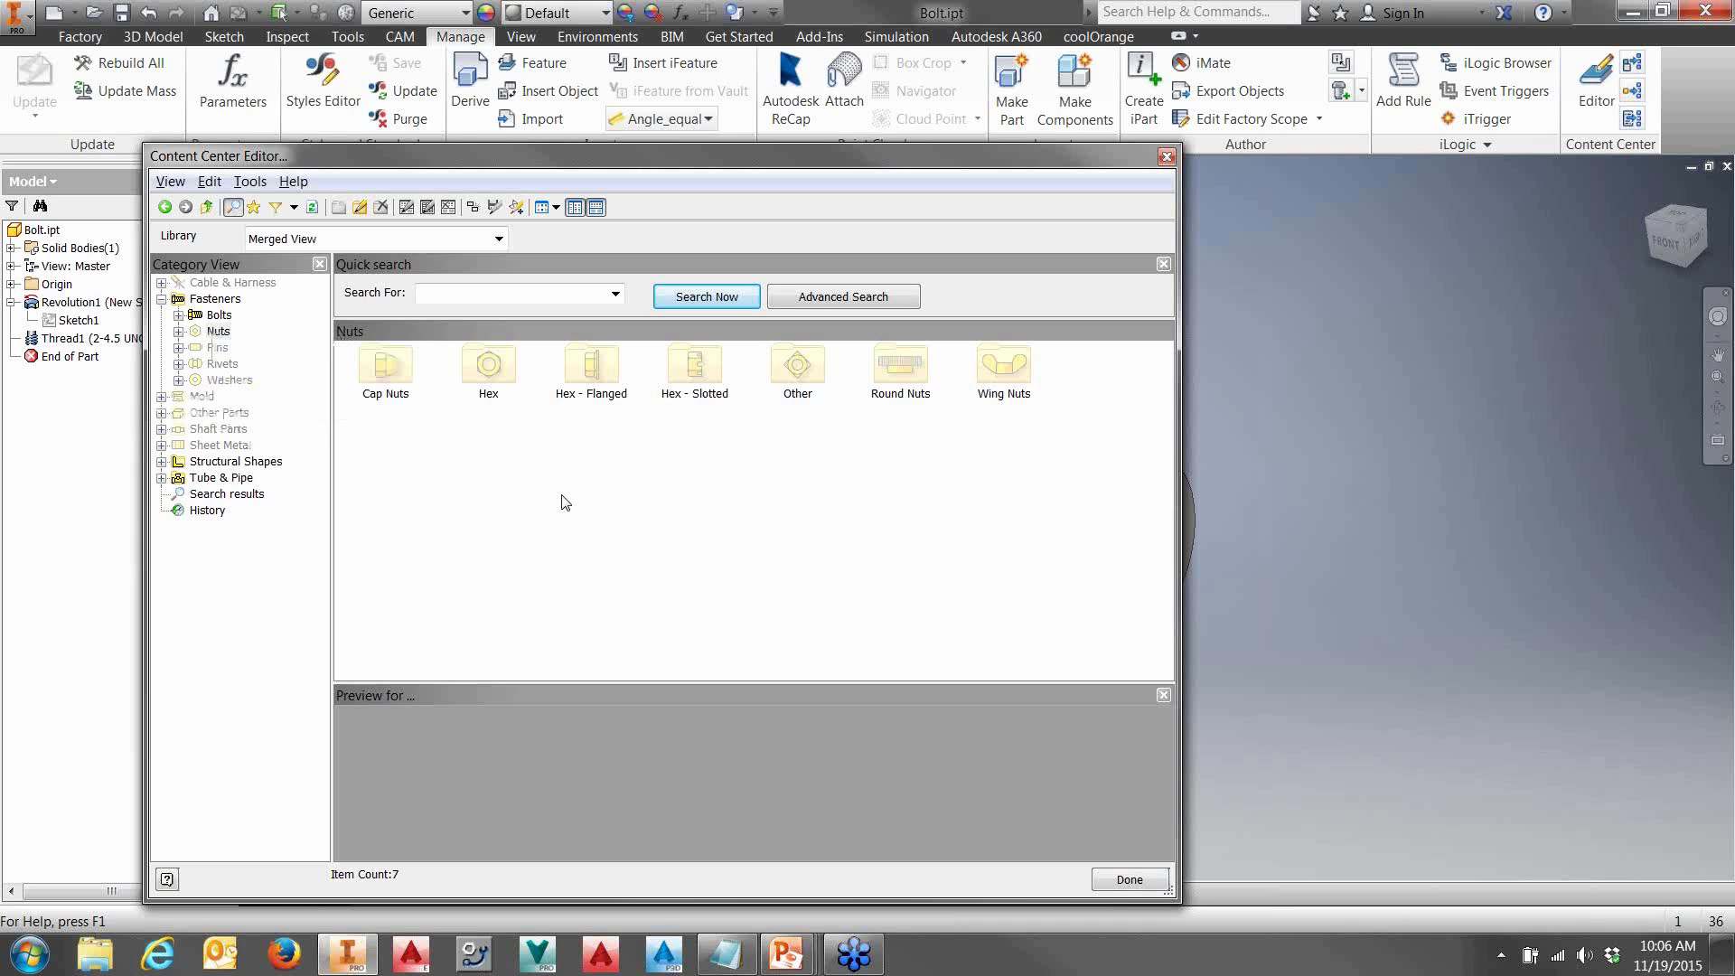
{"action": "left_click", "coordinate": [1166, 157]}
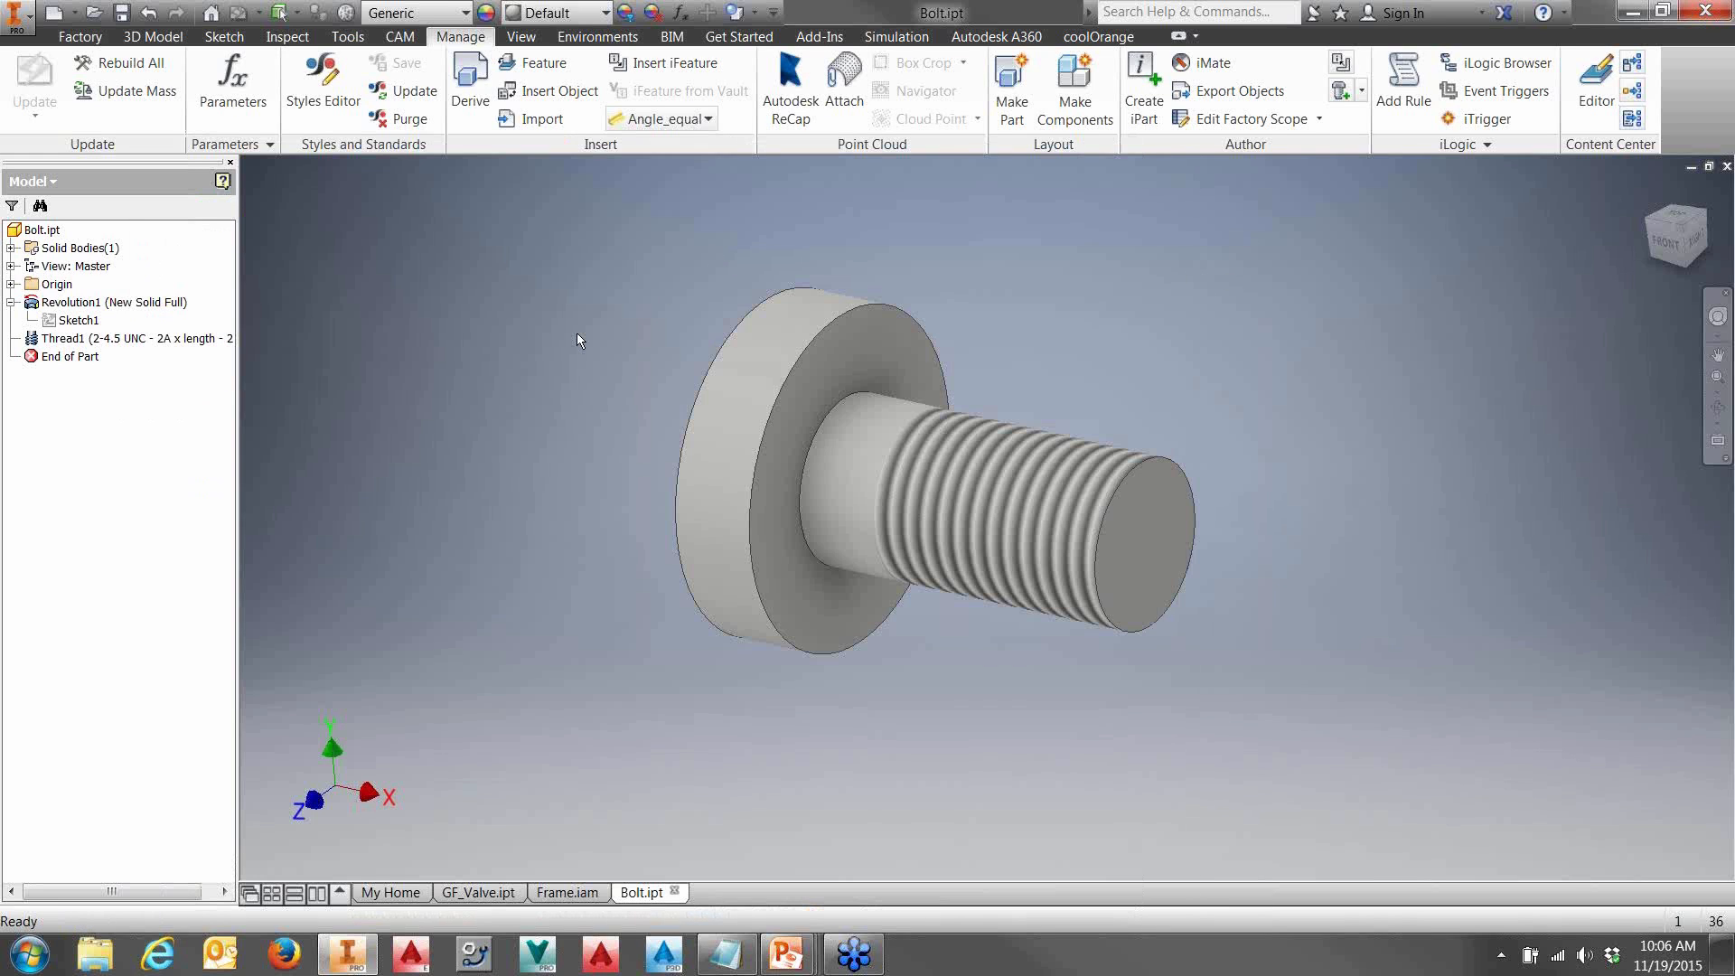
- Start Component Authoring for the bolt and set its category to Socket Head
{"action": "left_click", "coordinate": [1362, 91]}
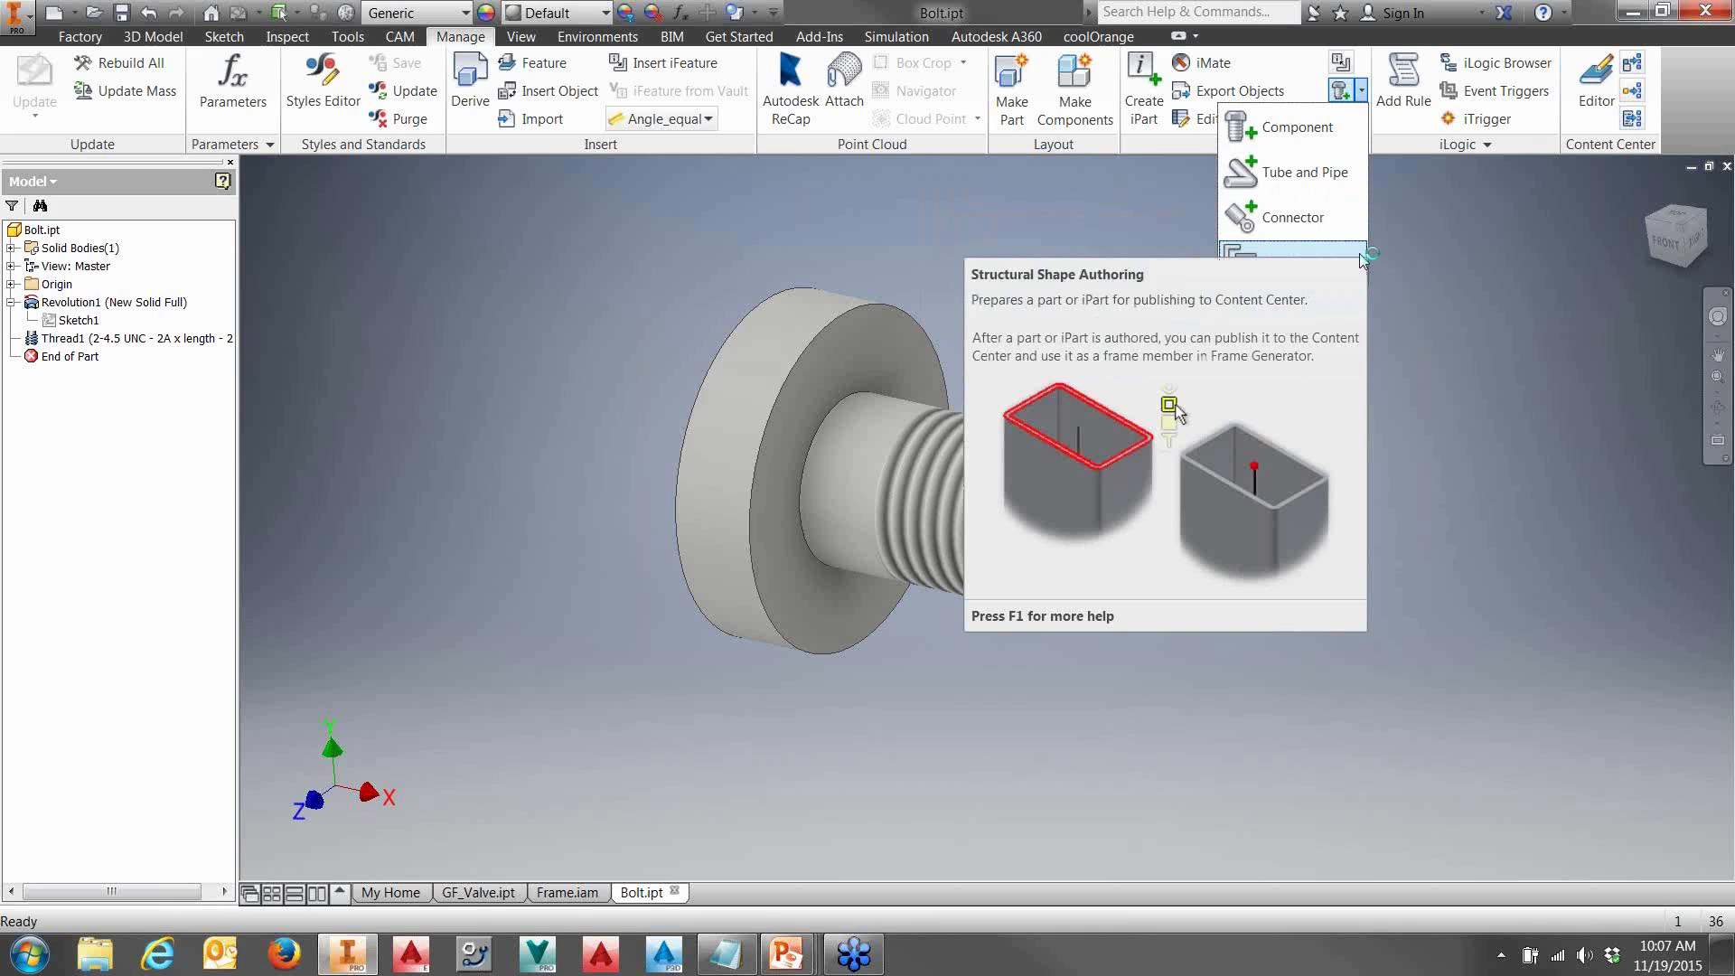
{"action": "left_click", "coordinate": [1322, 143]}
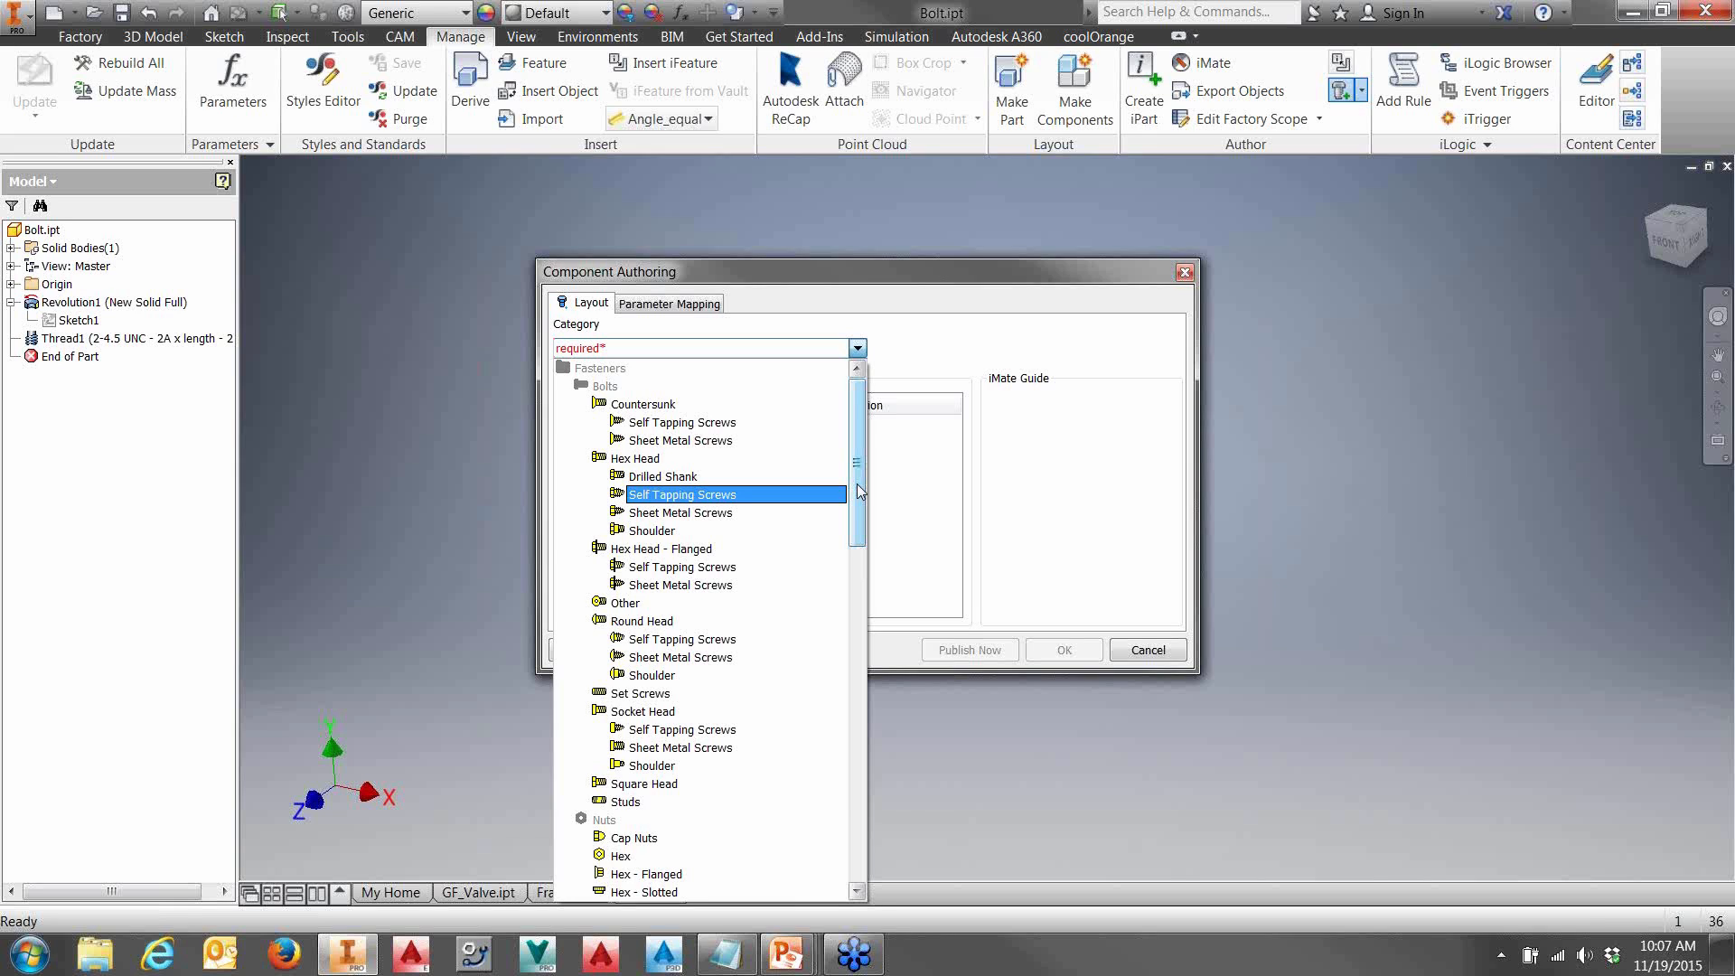
{"action": "left_click", "coordinate": [664, 713]}
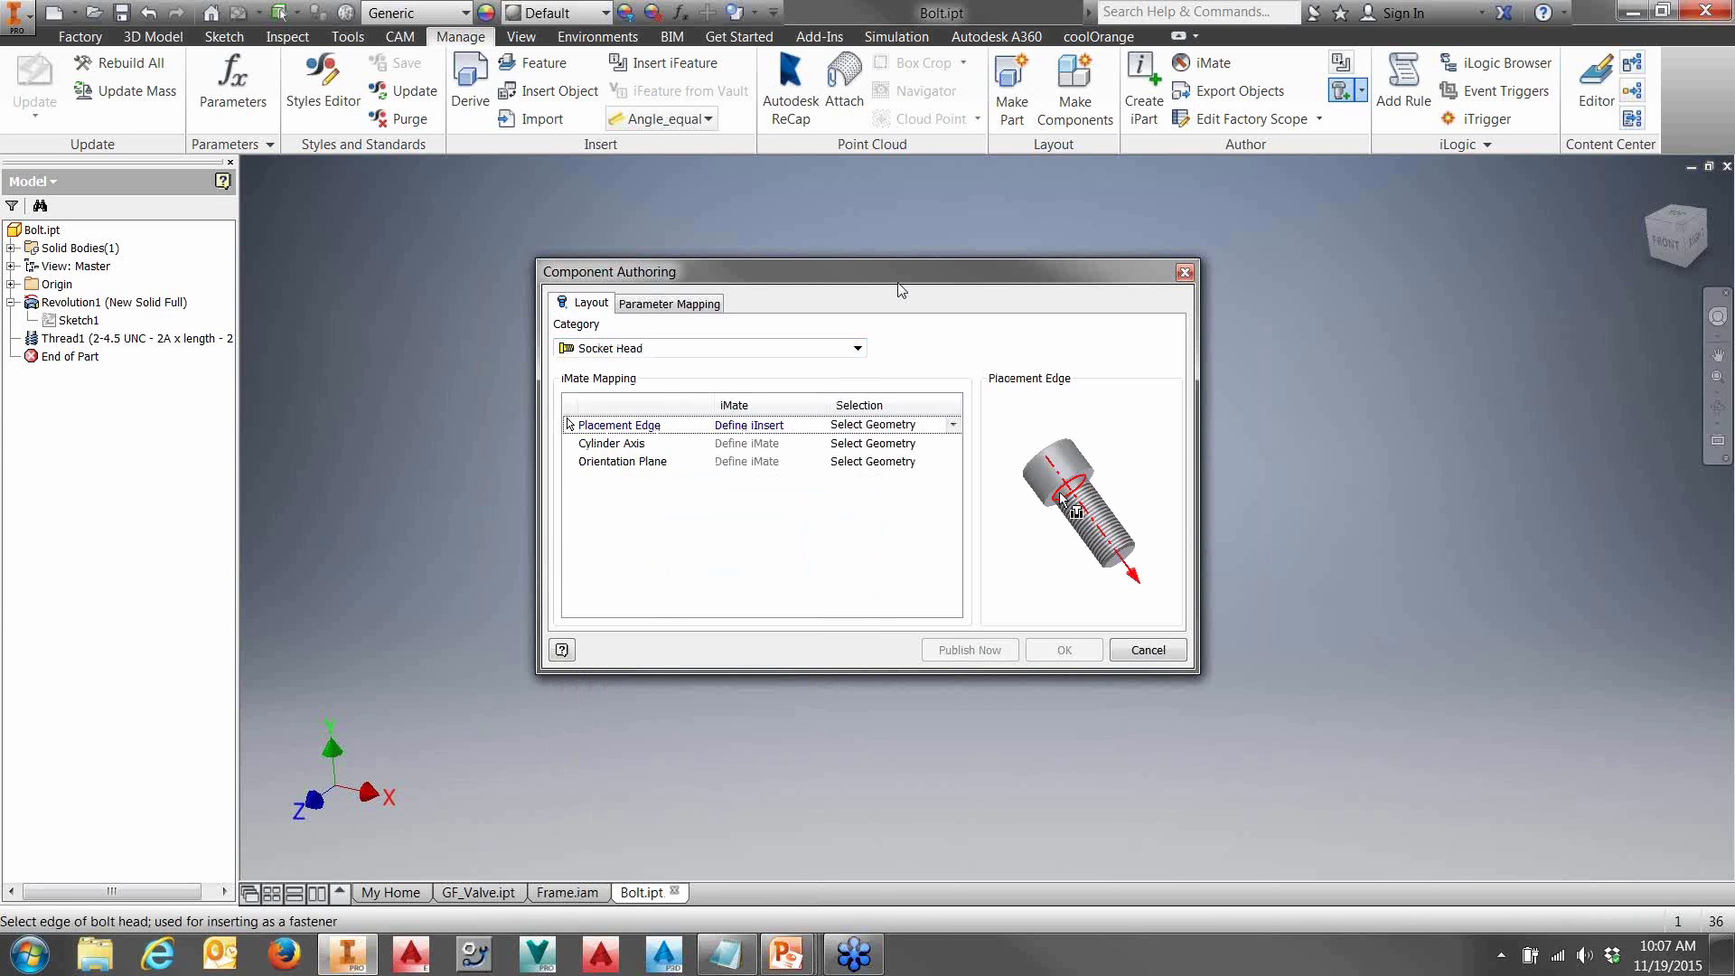
- Map the placement edge to the shank-head edge, the cylinder axis to the threaded shank, and the orientation plane to the XZ Plane
{"action": "left_click_drag", "start_coordinate": [900, 290], "coordinate": [474, 228]}
{"action": "middle_click_drag", "start_coordinate": [942, 250], "coordinate": [1222, 310]}
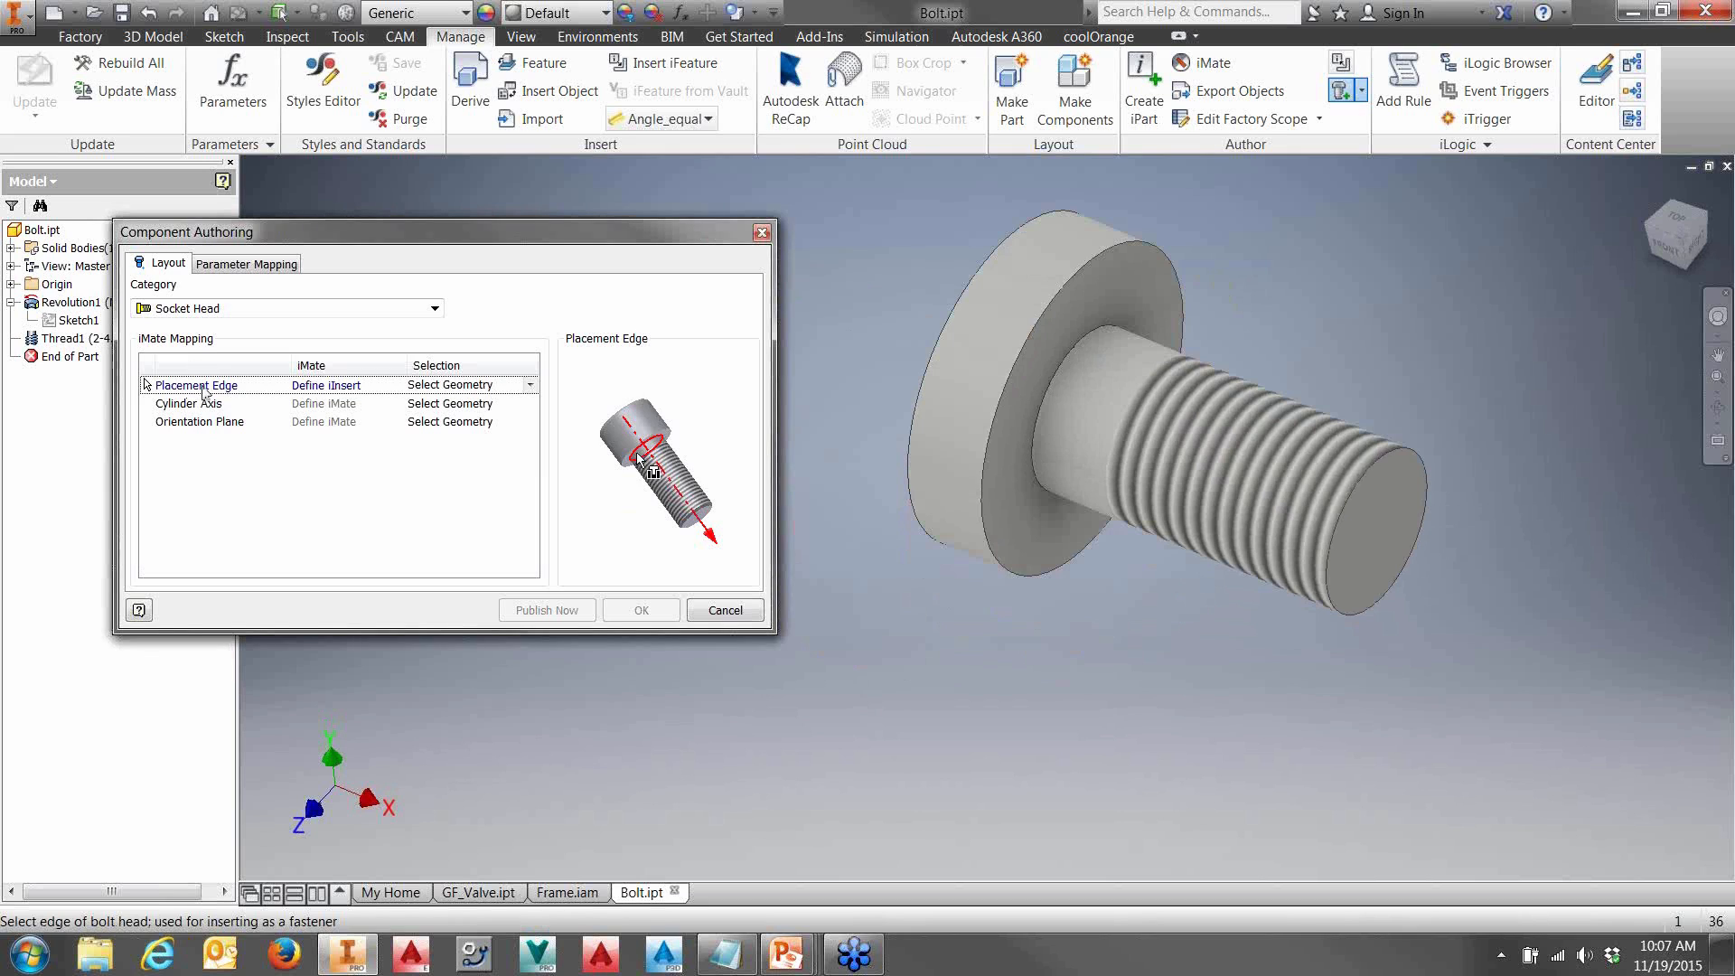
{"action": "left_click", "coordinate": [1112, 332]}
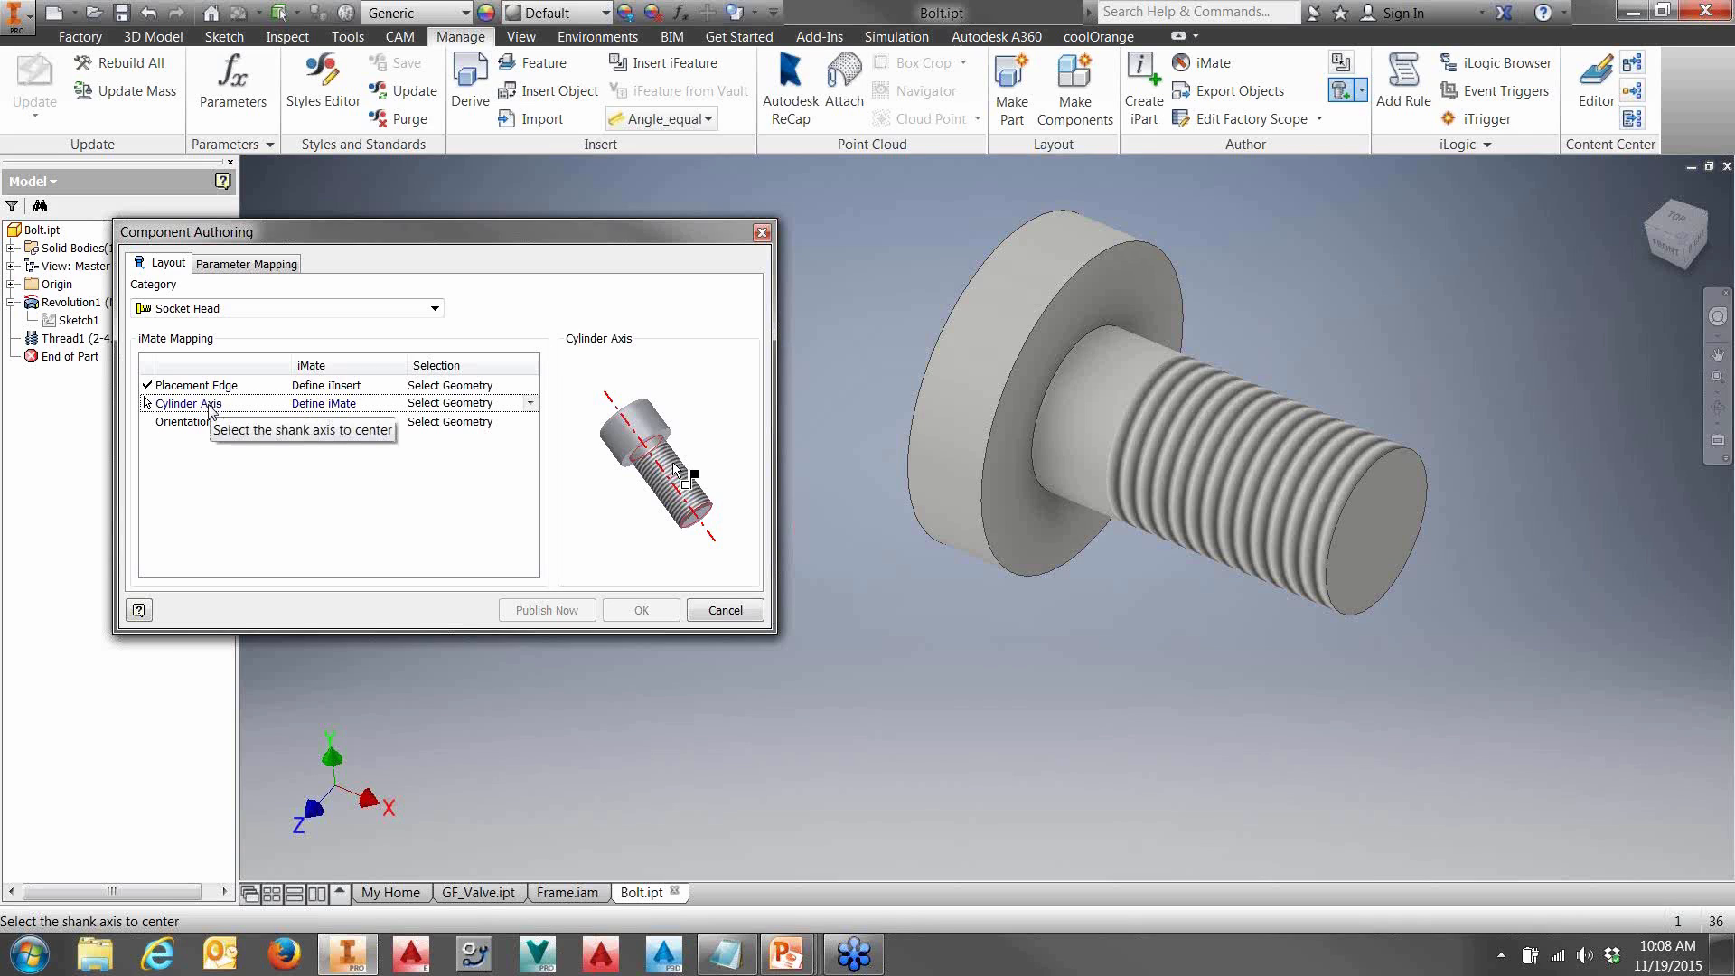
{"action": "left_click", "coordinate": [1265, 492]}
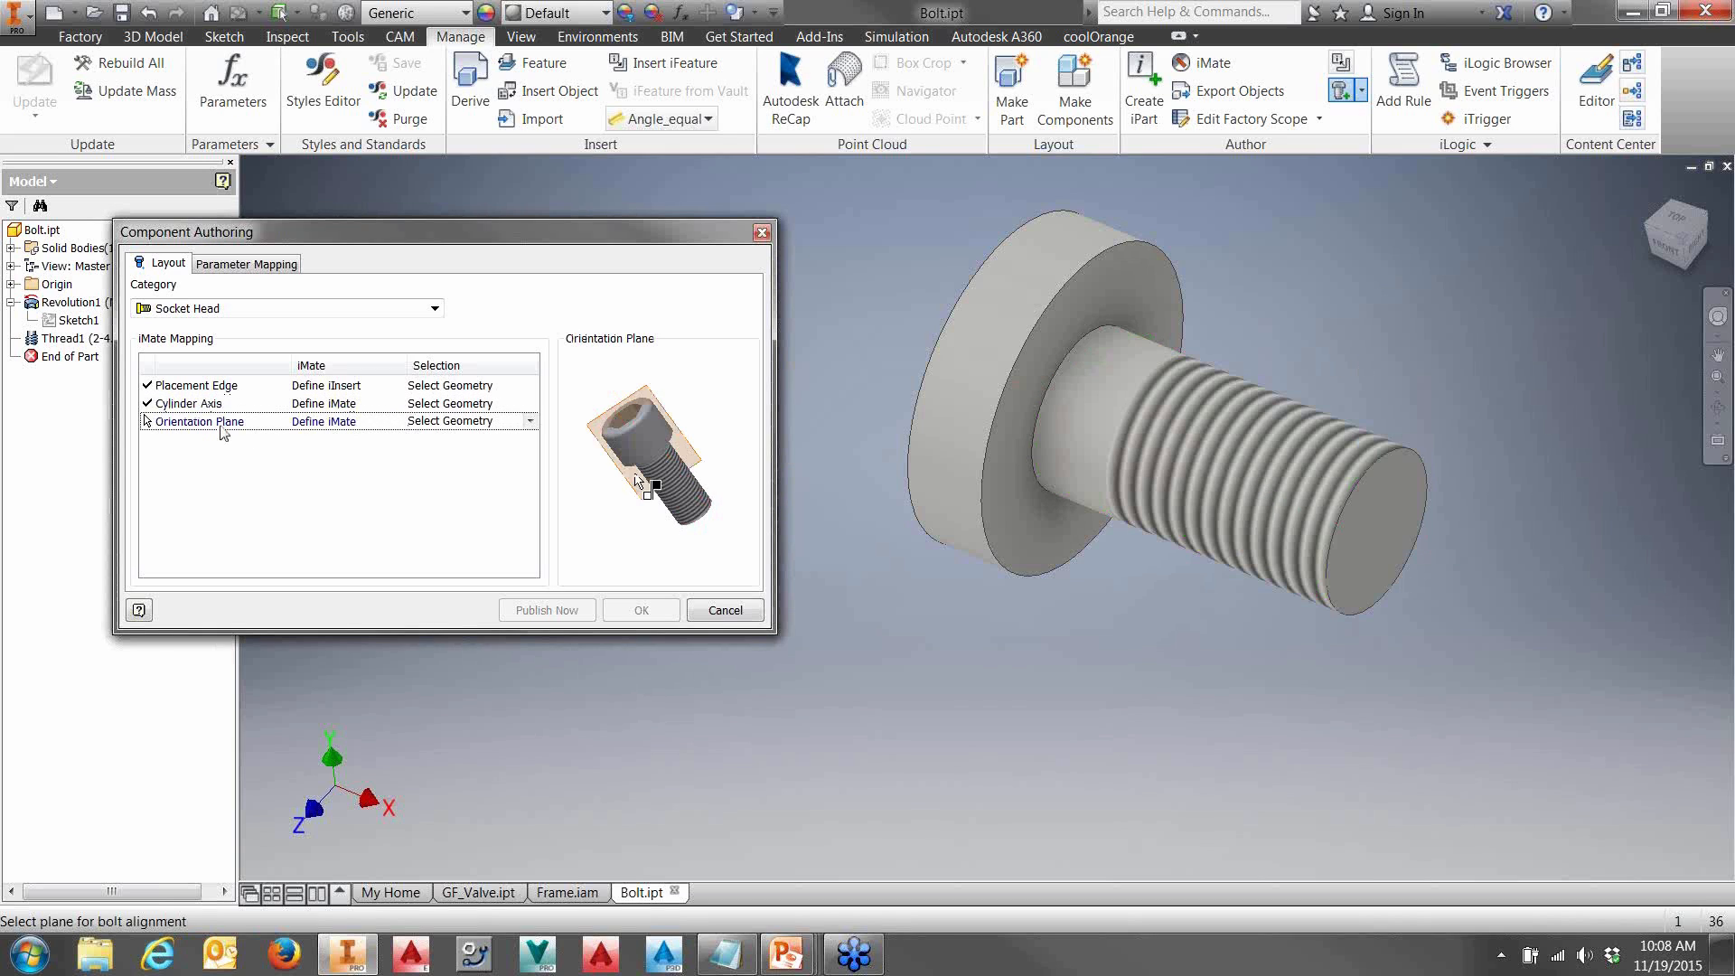
{"action": "left_click", "coordinate": [11, 284]}
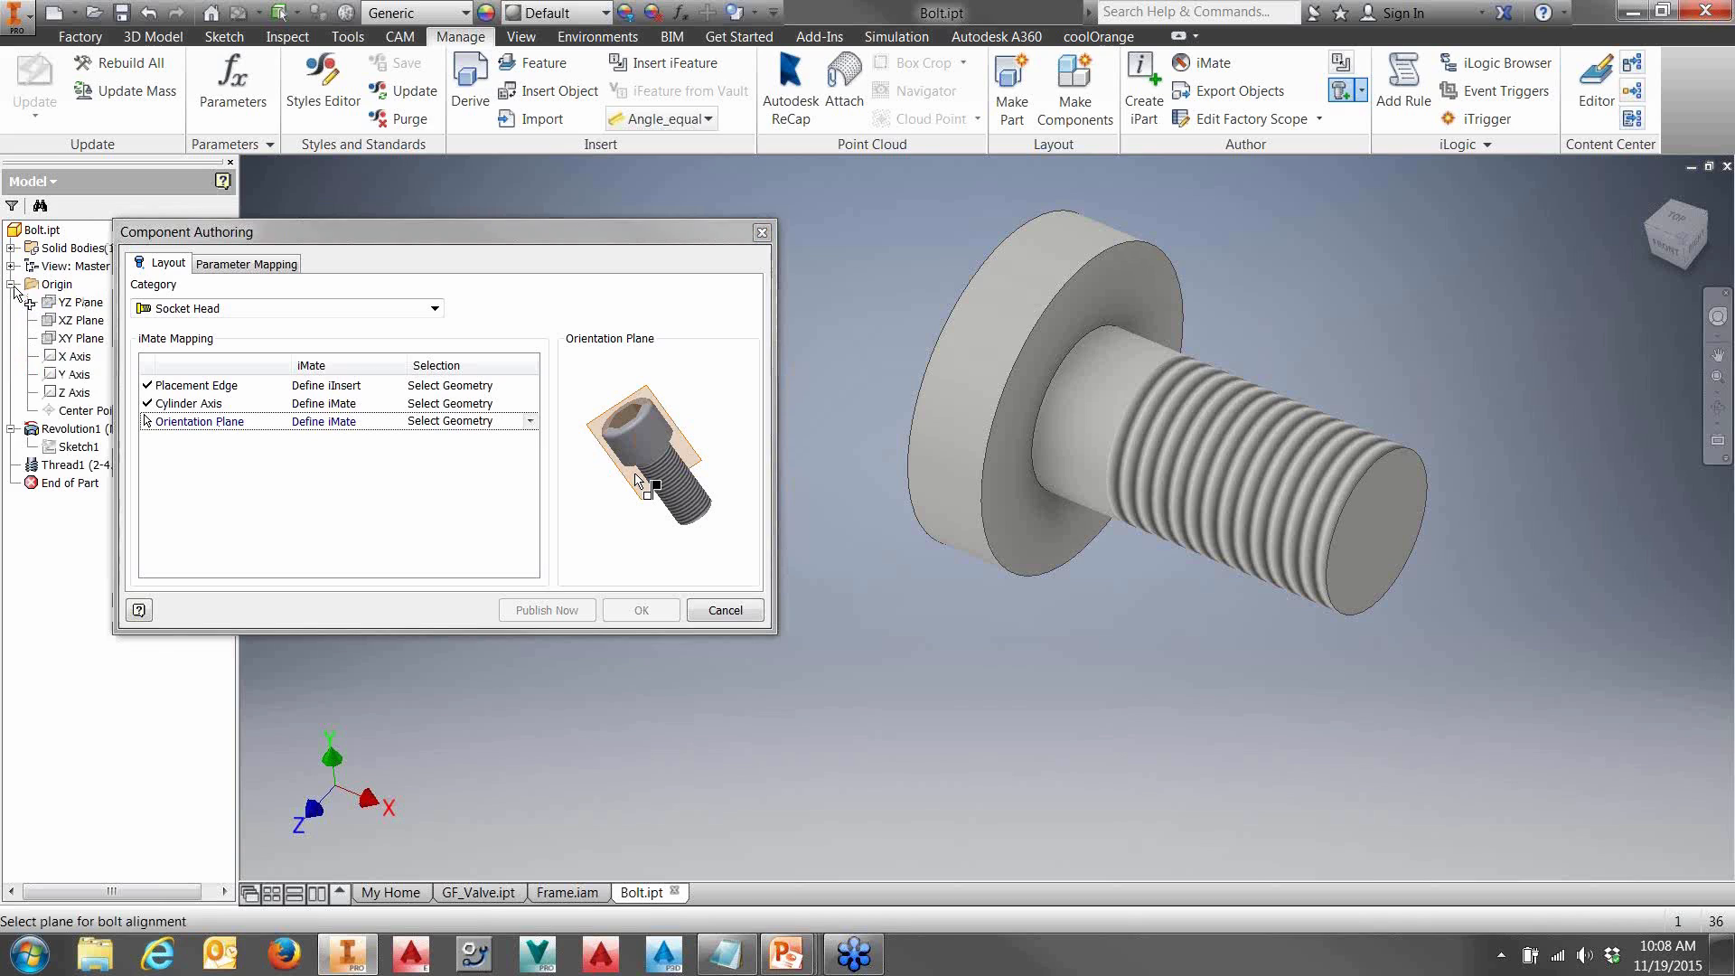
{"action": "left_click", "coordinate": [72, 321]}
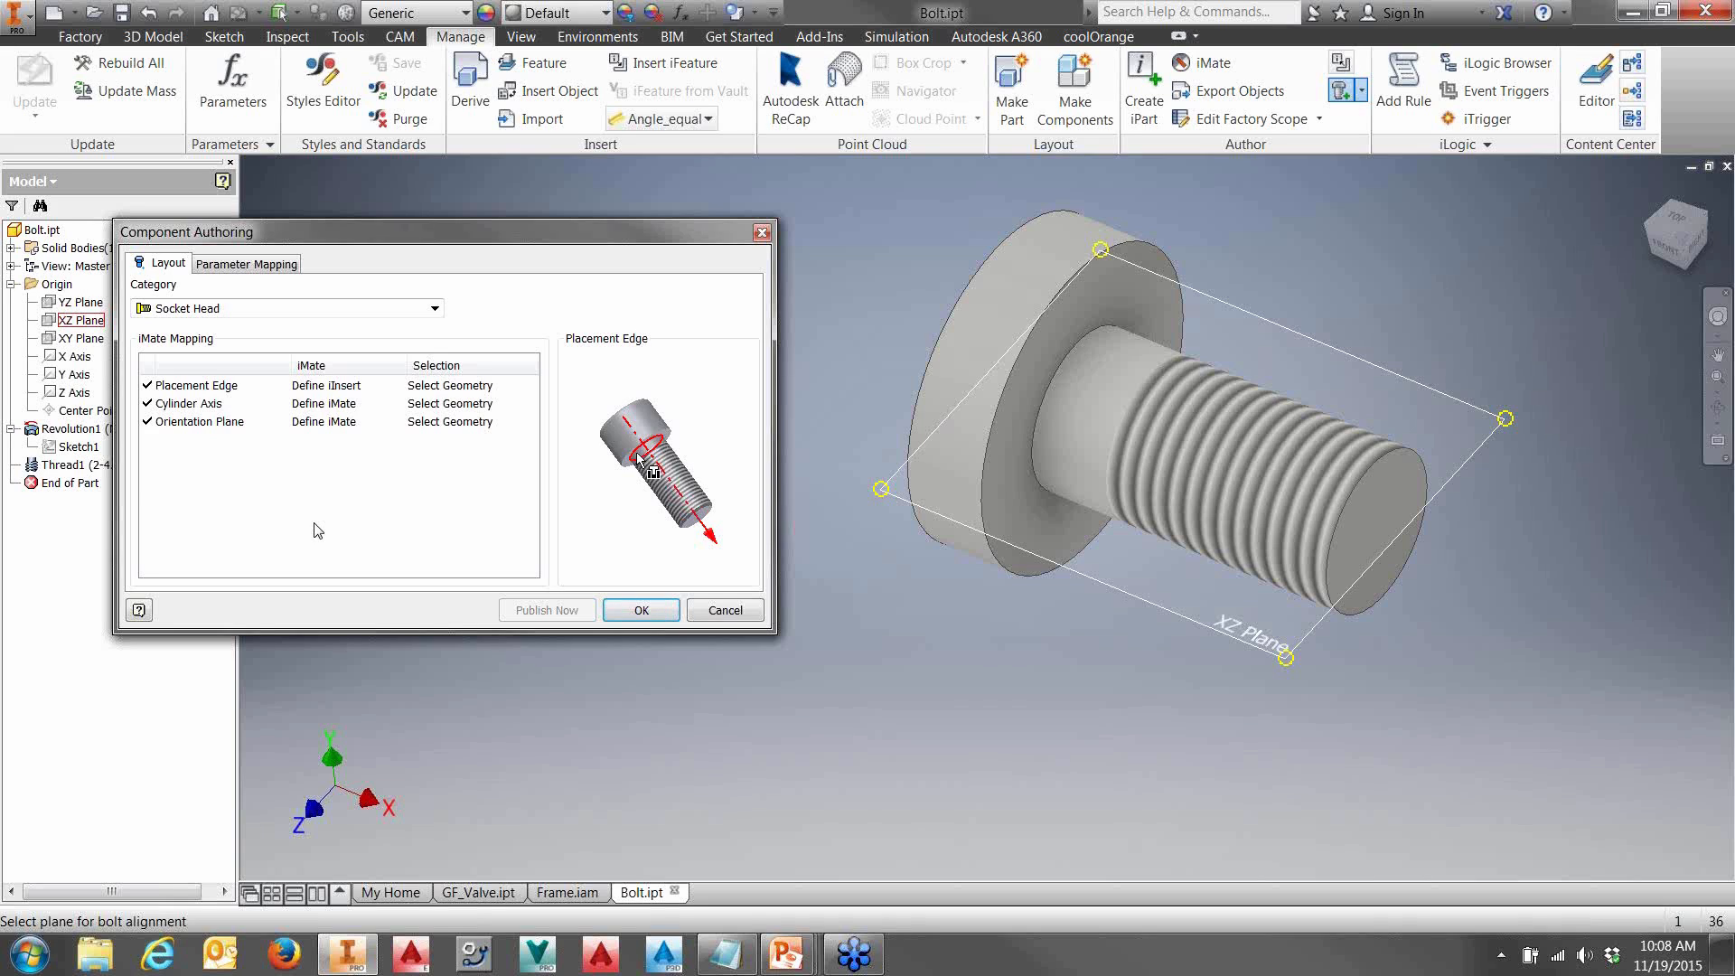
{"action": "left_click", "coordinate": [248, 262]}
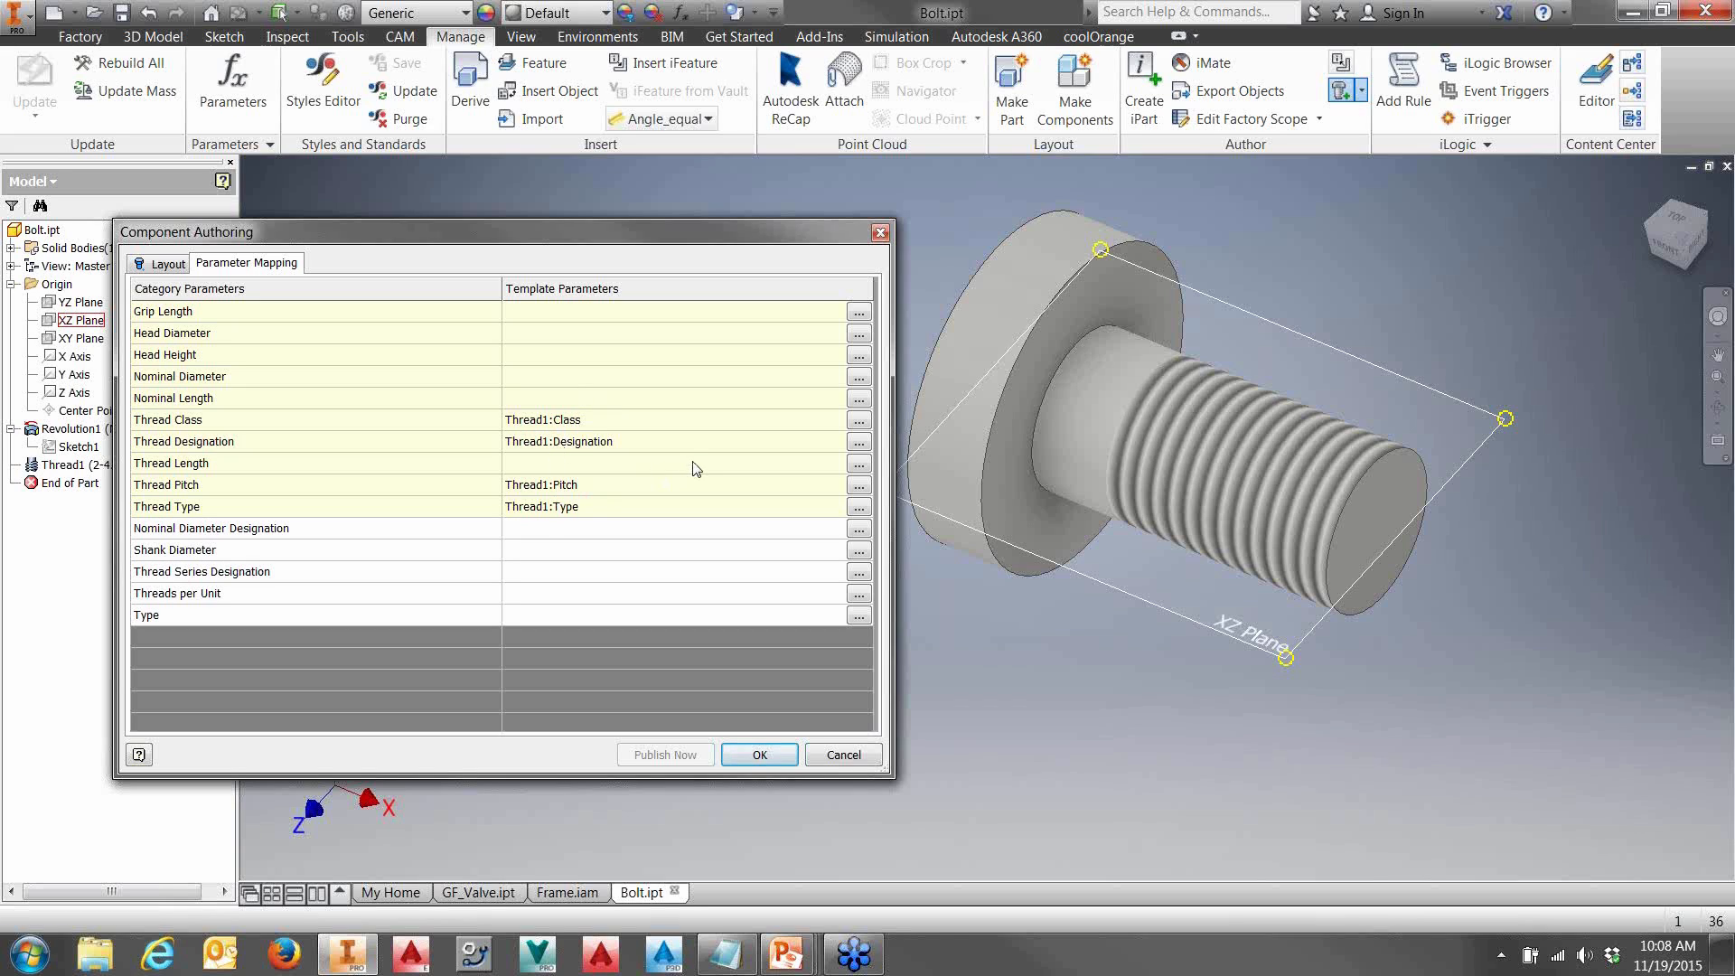
{"action": "left_click", "coordinate": [857, 314]}
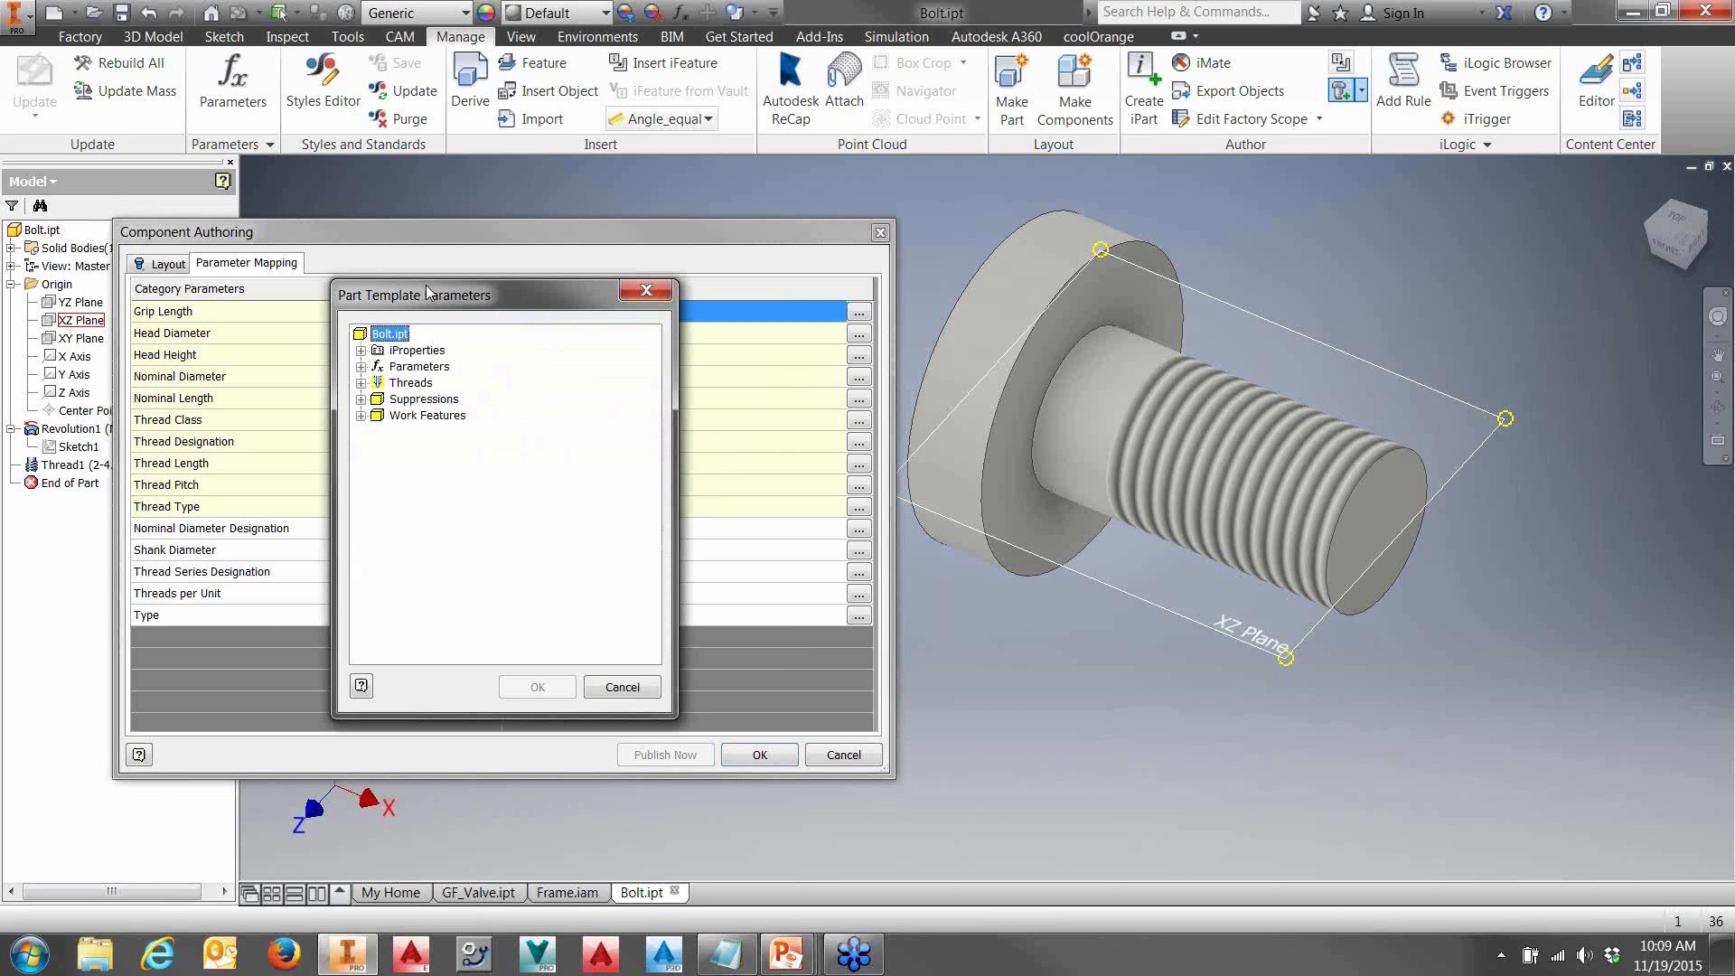
{"action": "left_click_drag", "start_coordinate": [440, 301], "coordinate": [530, 342]}
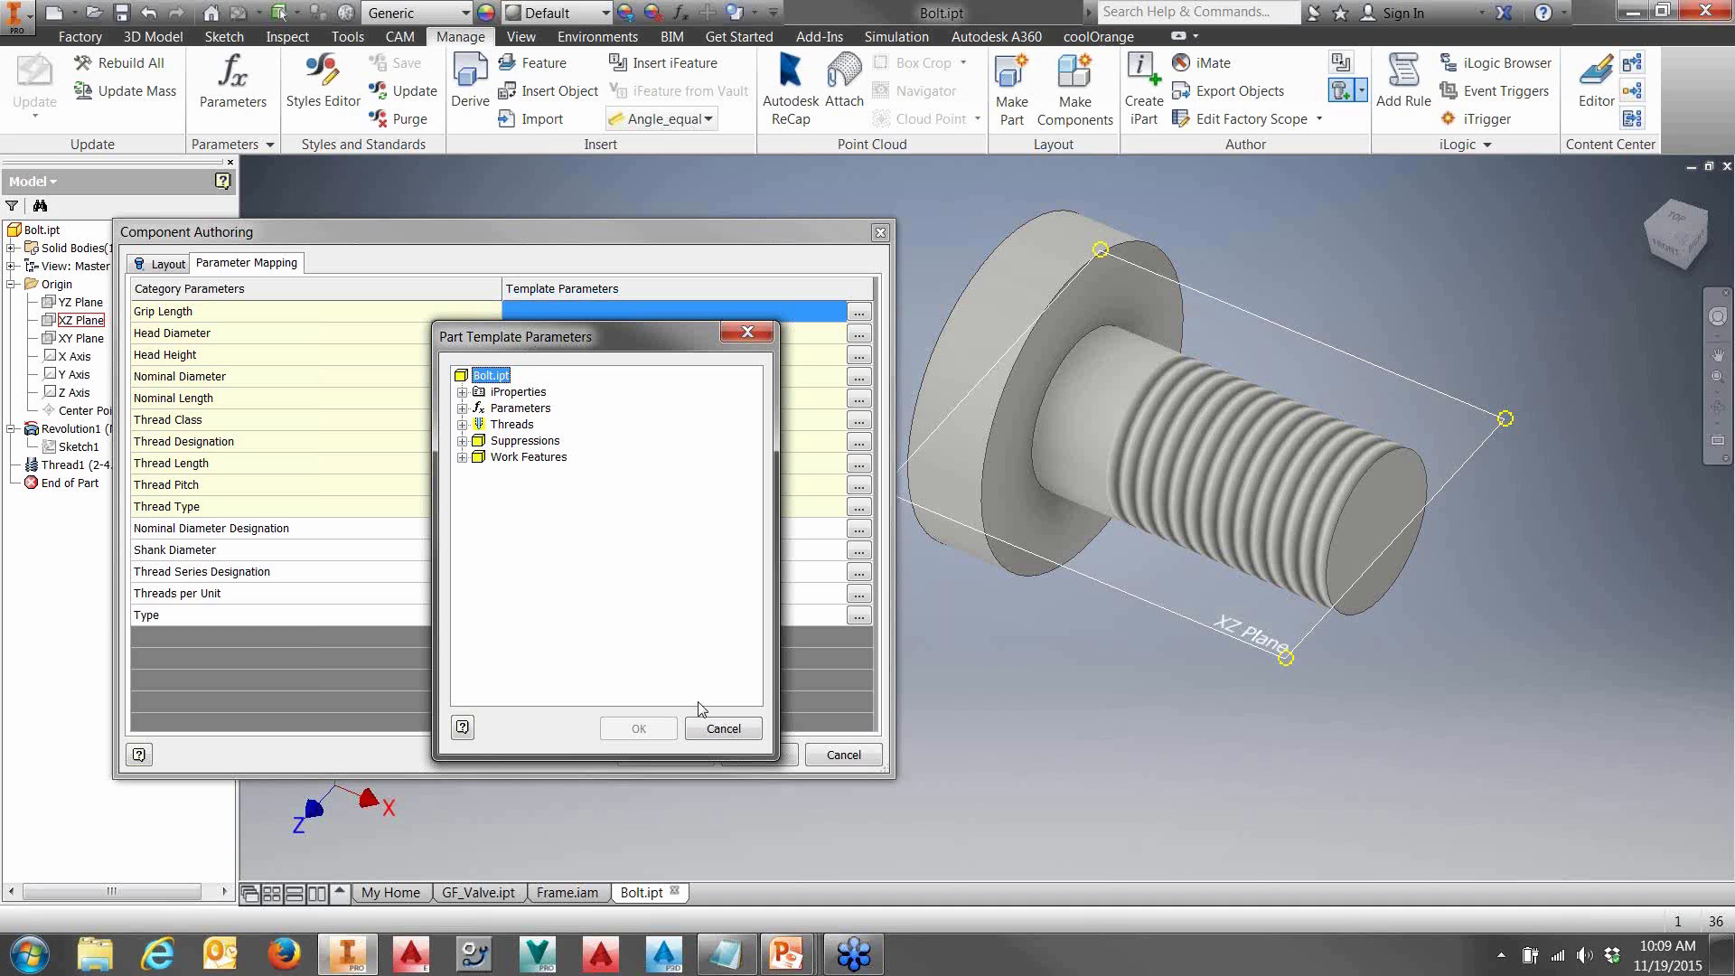
{"action": "left_click", "coordinate": [723, 729]}
- Change the component's authoring category from Socket Head to Other under Bolts
{"action": "left_click", "coordinate": [162, 263]}
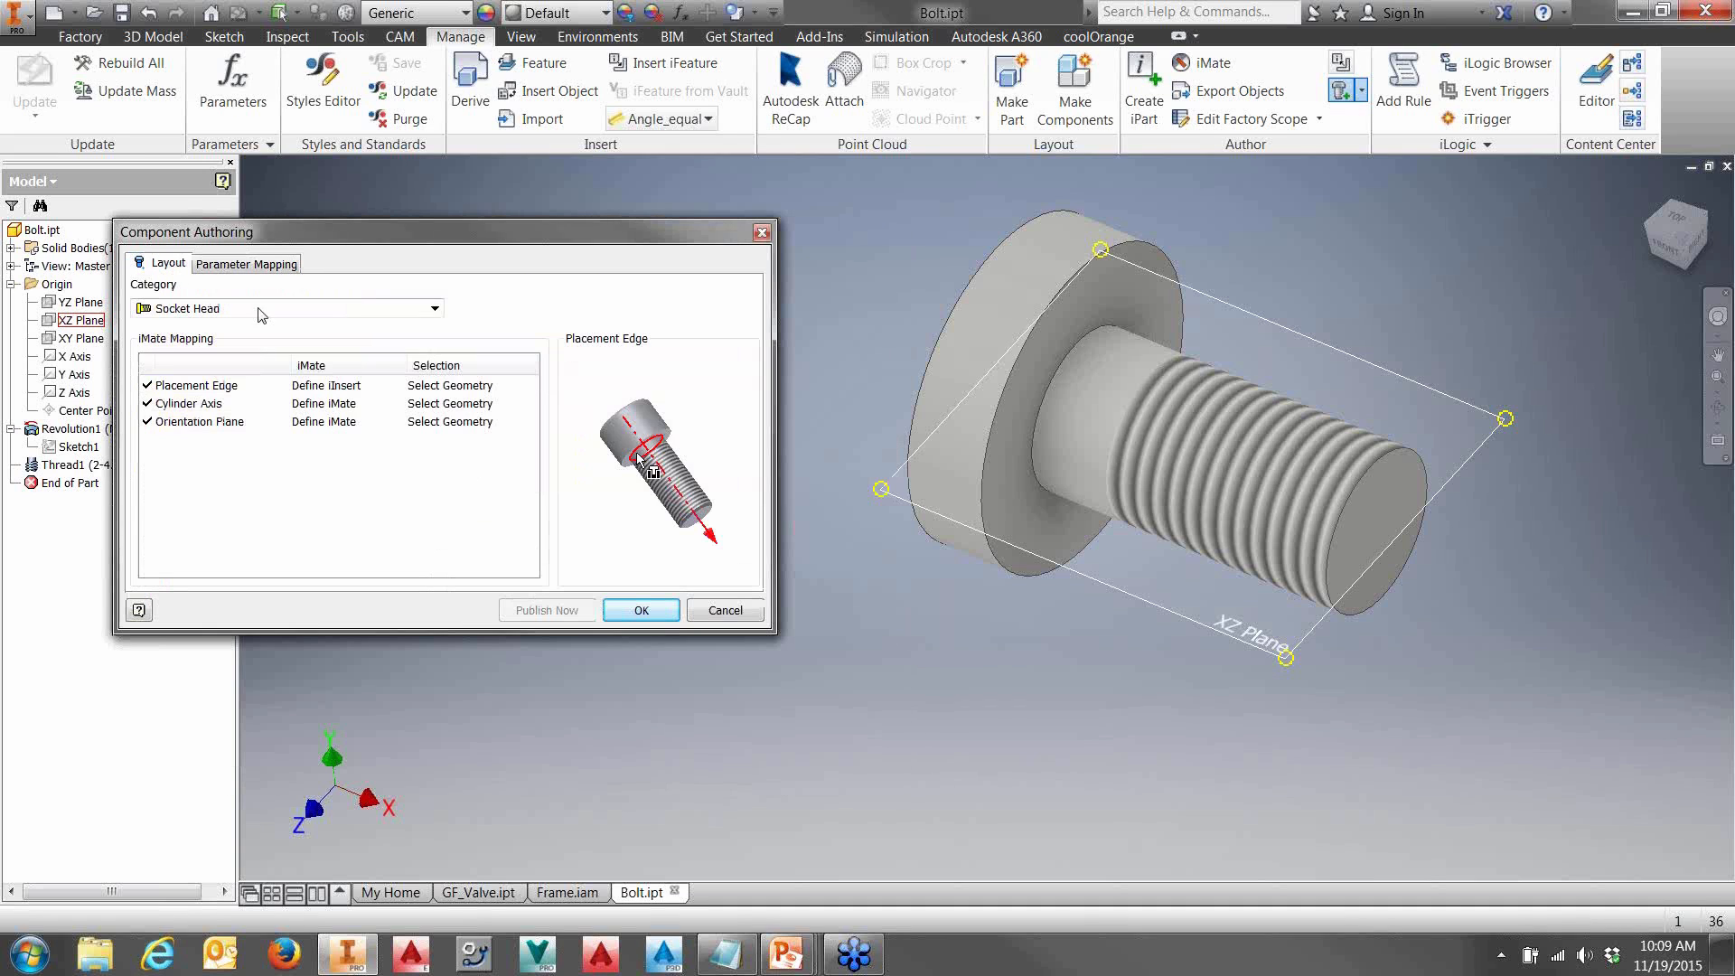
{"action": "left_click", "coordinate": [340, 310]}
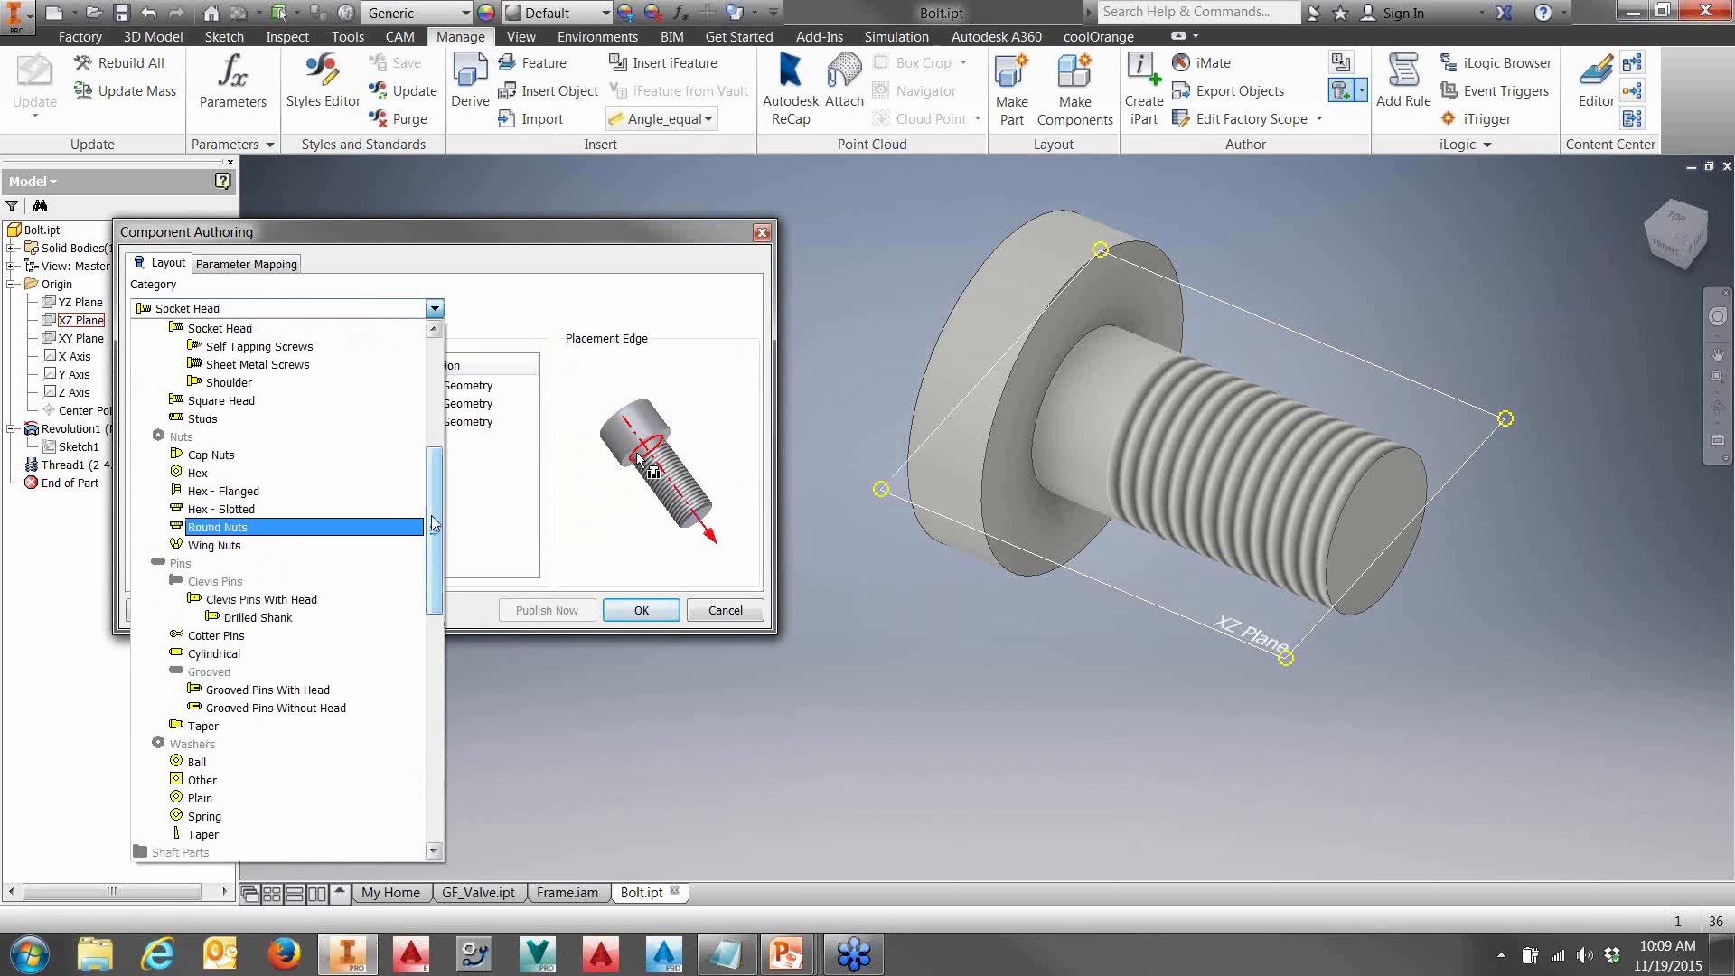
{"action": "left_click_drag", "start_coordinate": [432, 524], "coordinate": [442, 419]}
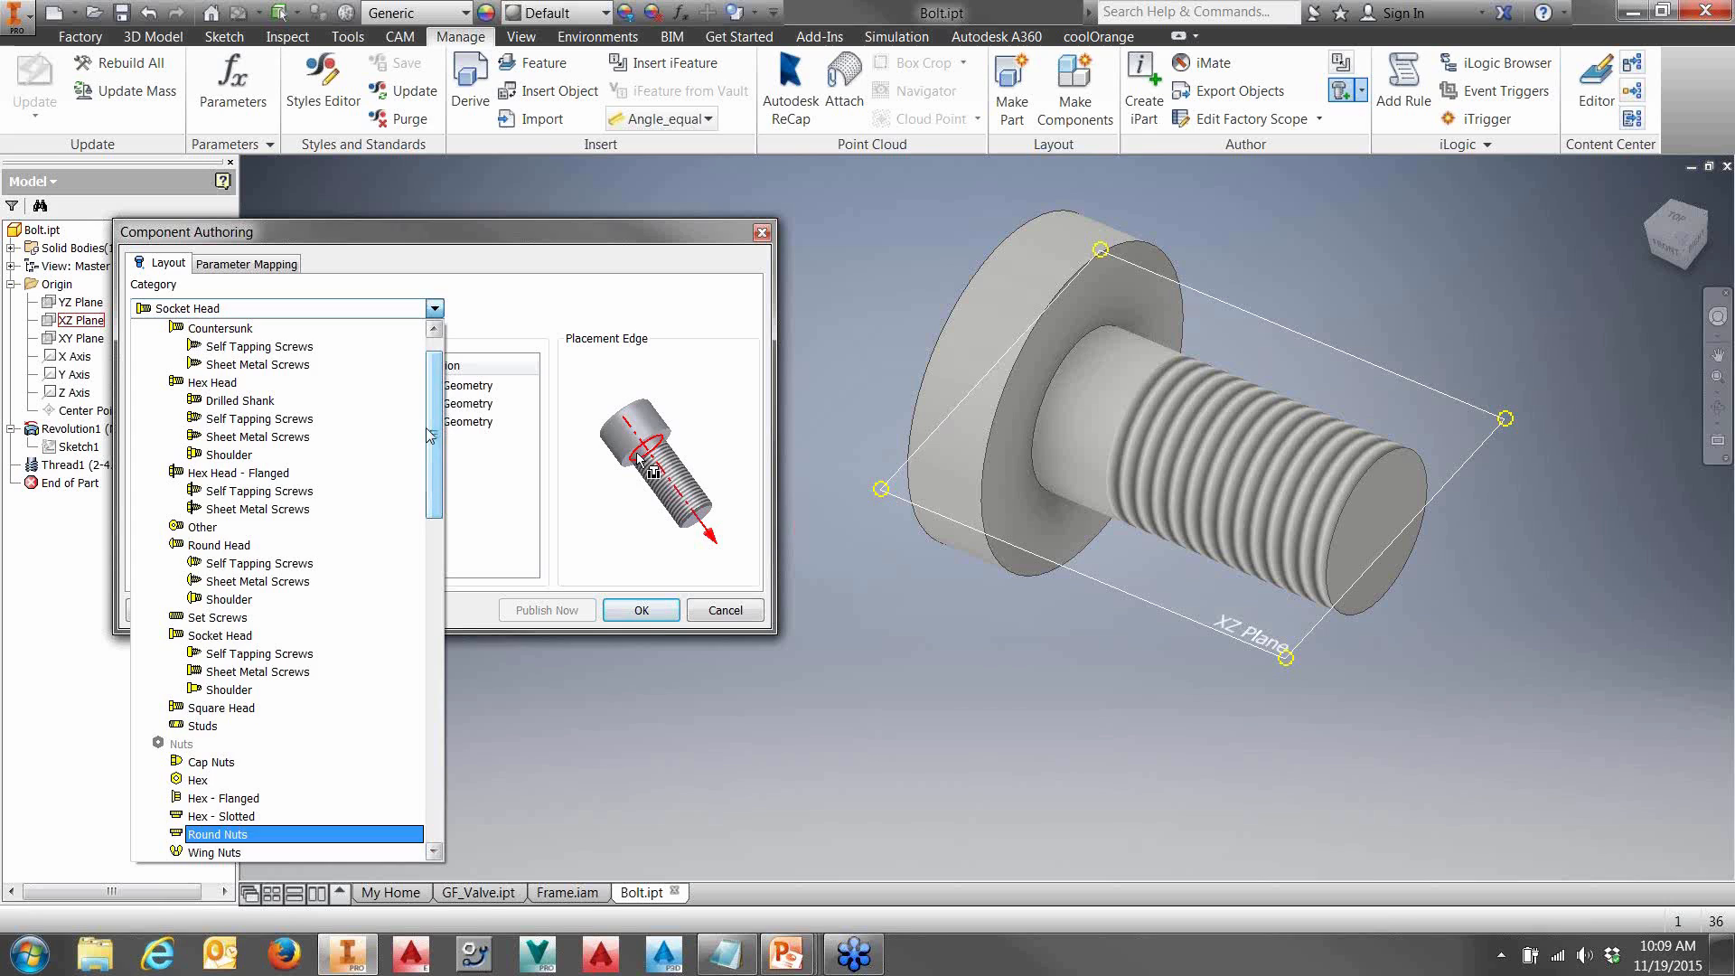
{"action": "left_click", "coordinate": [221, 531]}
- Map the Grip Length category parameter to the user parameter Grip
{"action": "left_click", "coordinate": [242, 263]}
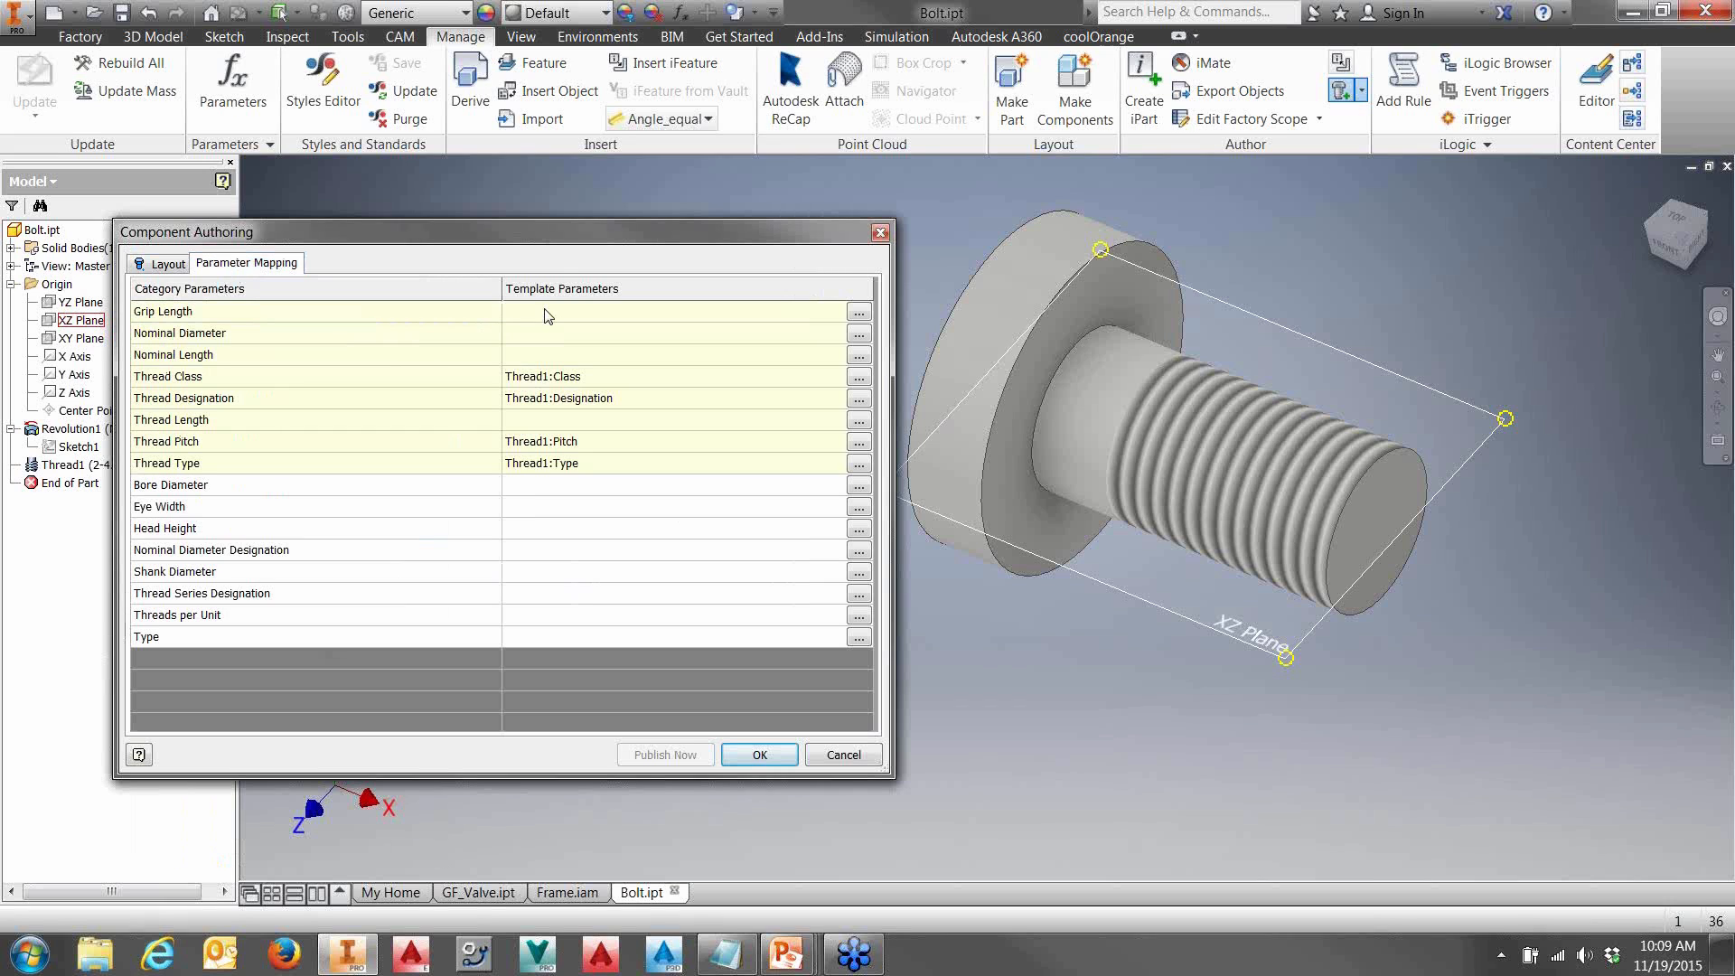
{"action": "left_click", "coordinate": [857, 313]}
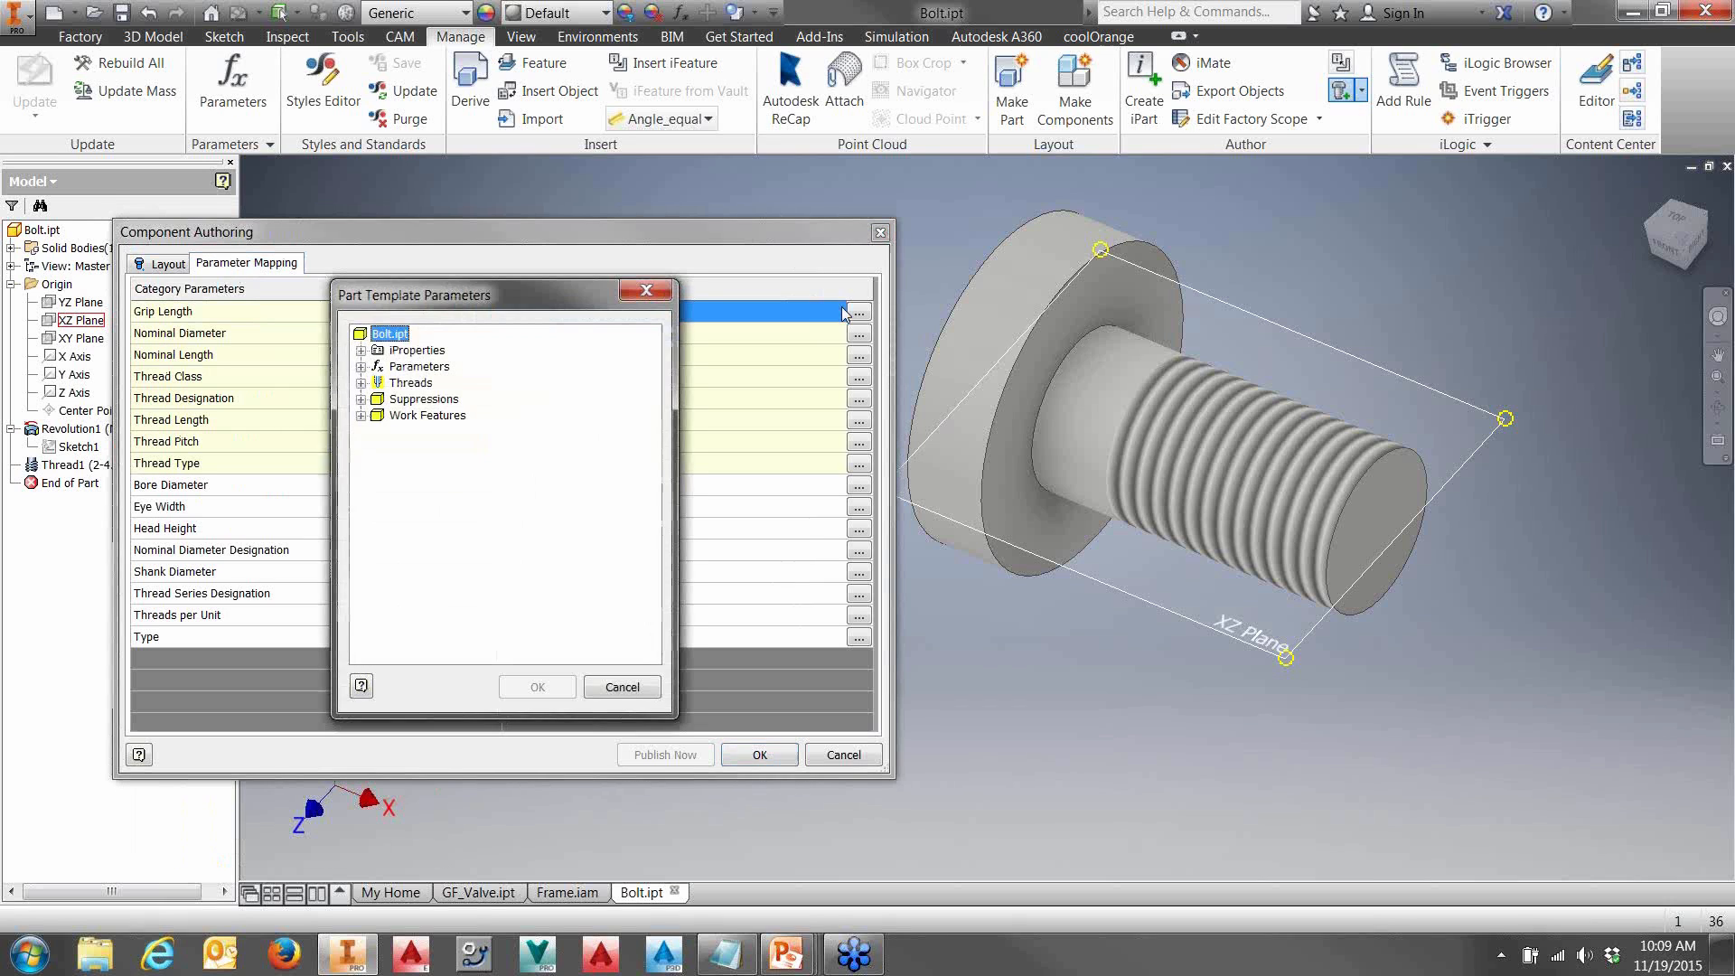
{"action": "left_click", "coordinate": [361, 366]}
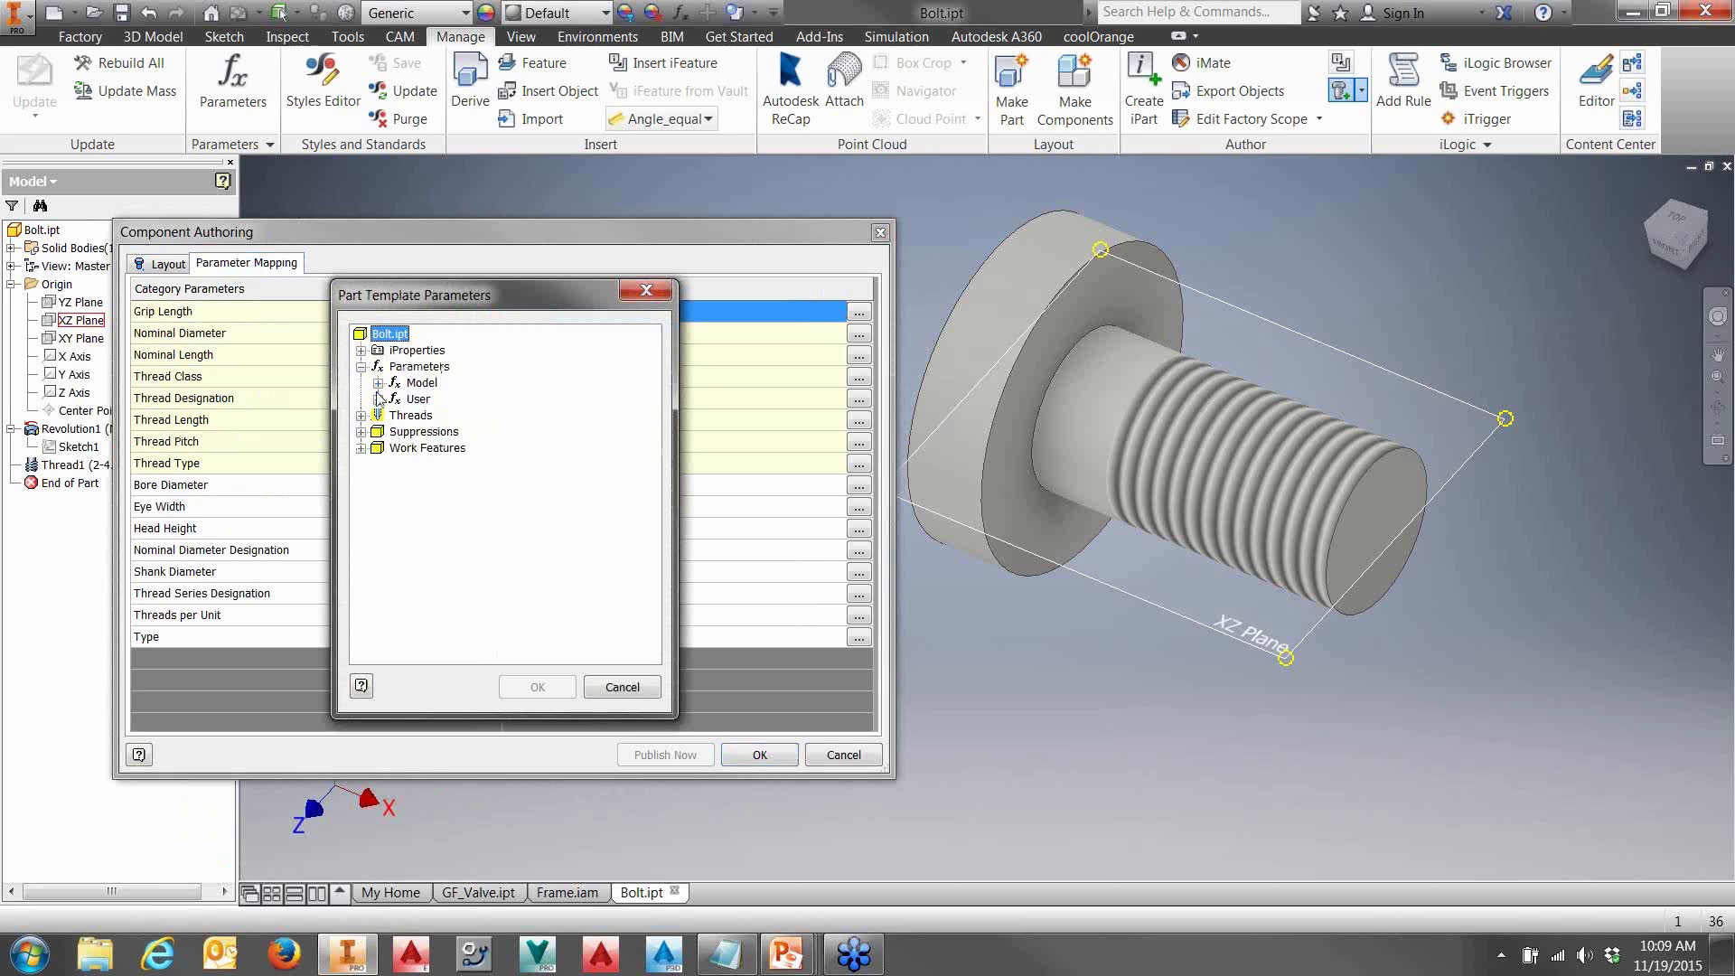
{"action": "left_click", "coordinate": [378, 399]}
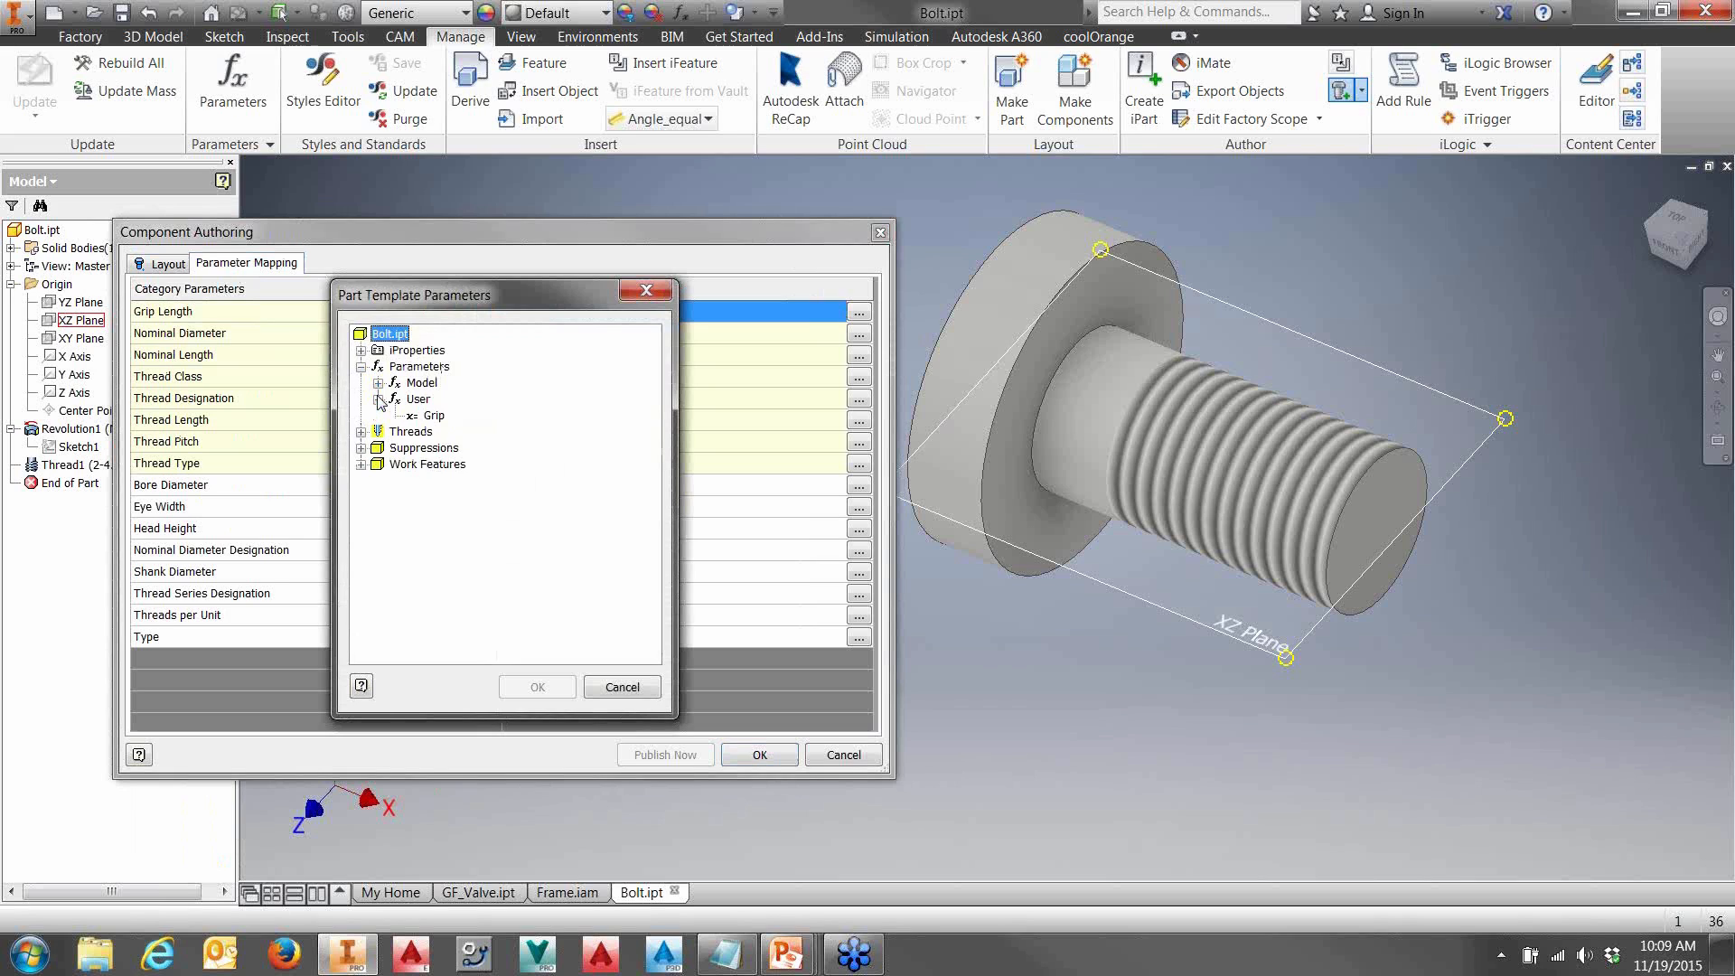
{"action": "left_click", "coordinate": [434, 415]}
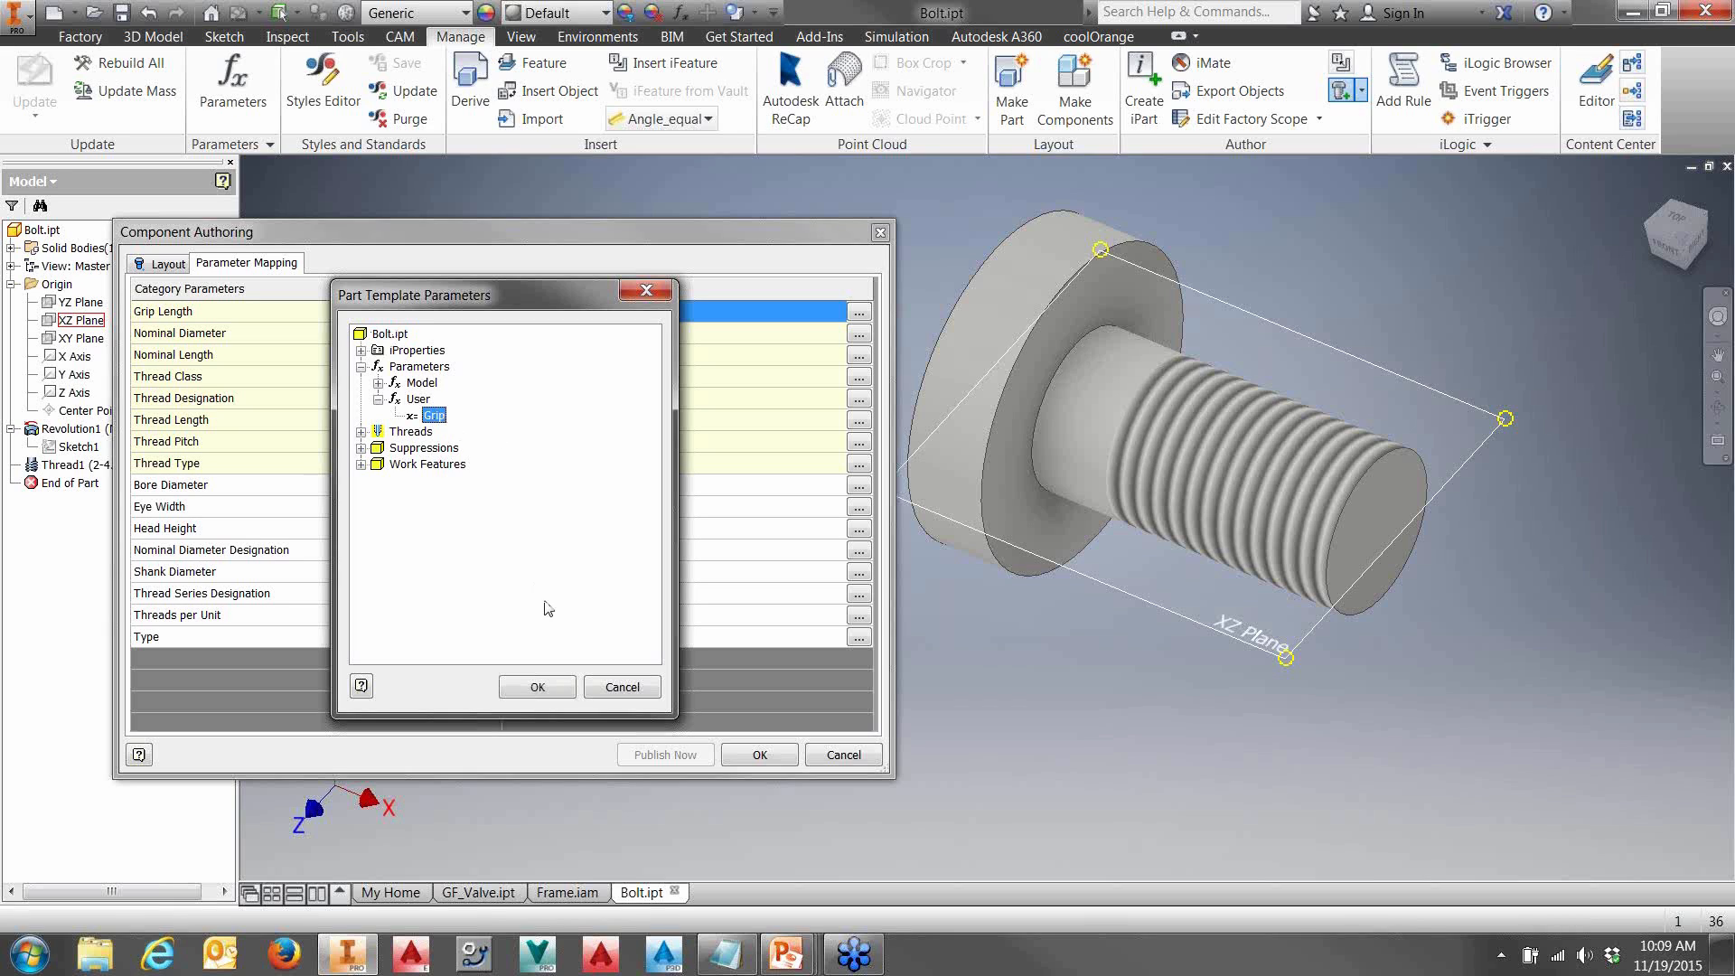
{"action": "left_click", "coordinate": [549, 688]}
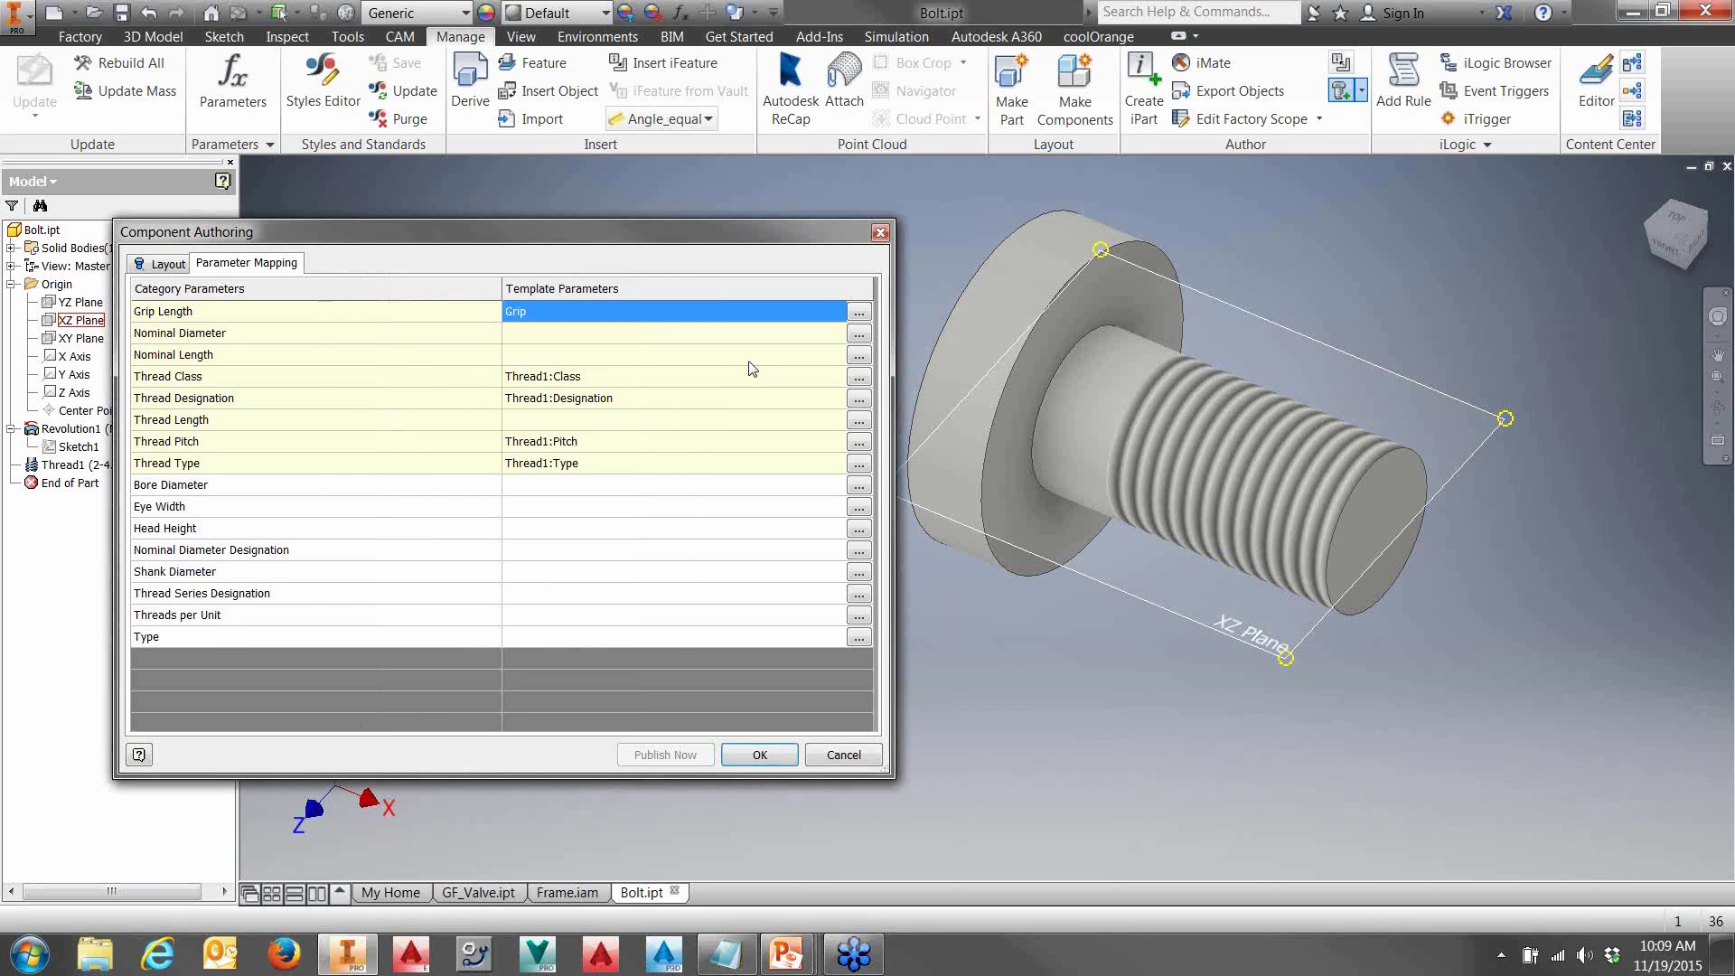
- Map the Nominal Diameter category parameter to the model parameter dia
{"action": "left_click", "coordinate": [858, 334]}
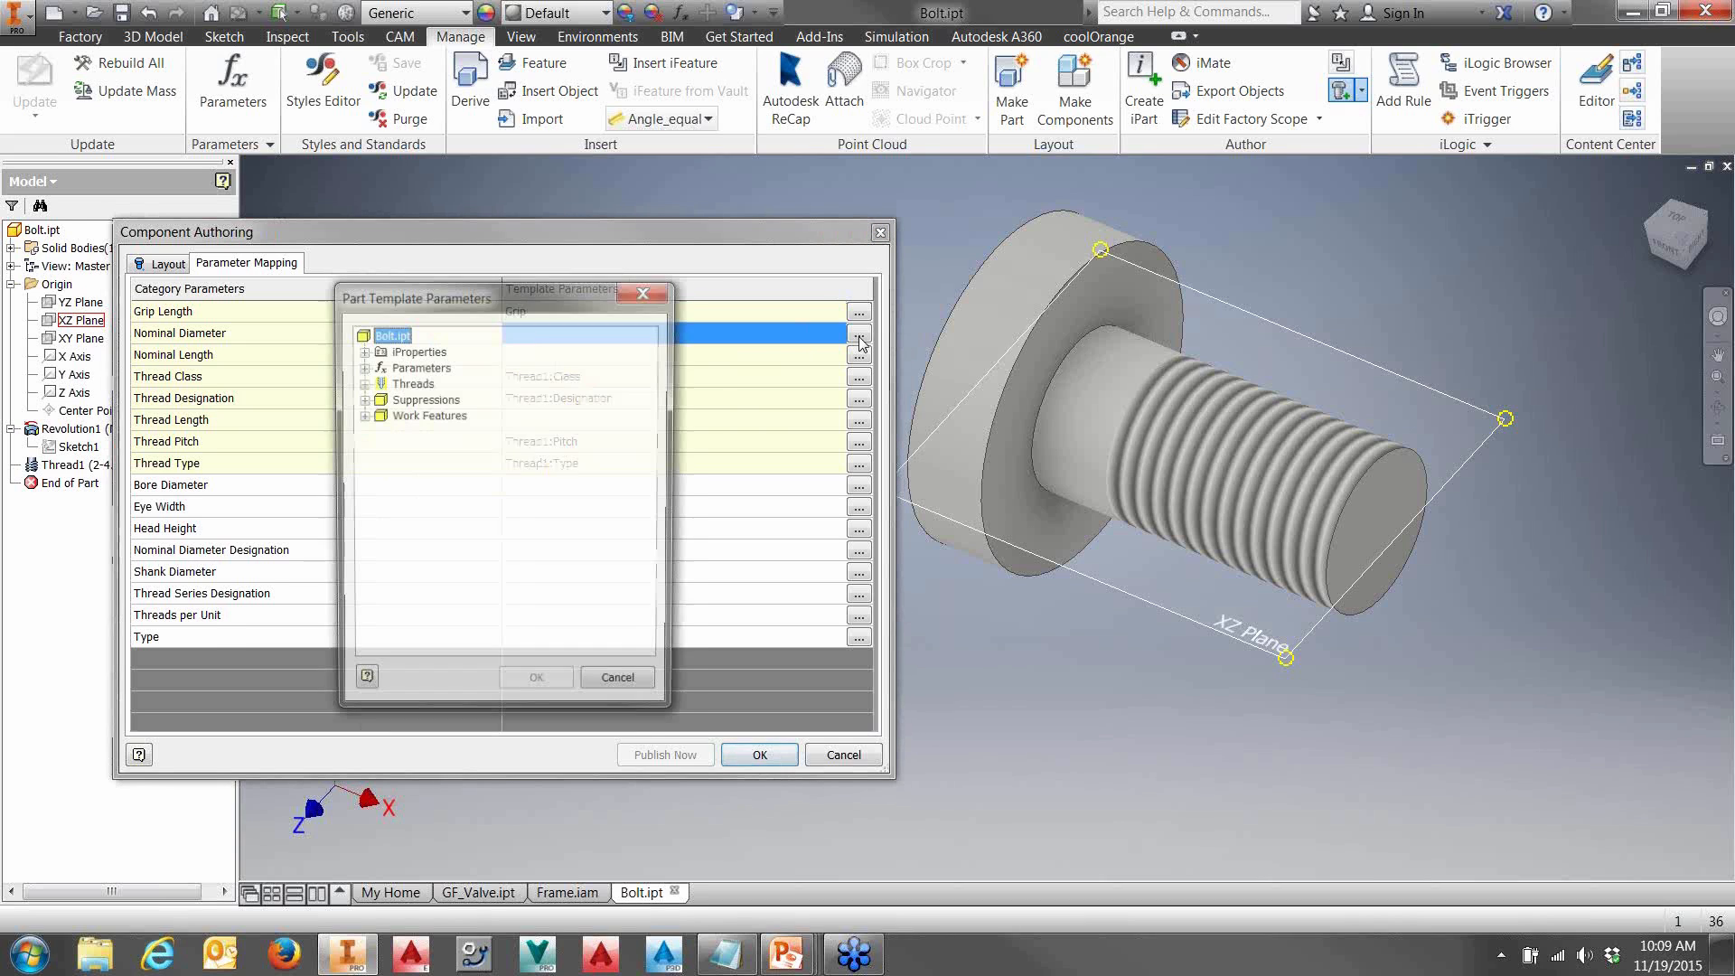
{"action": "left_click", "coordinate": [360, 350]}
{"action": "left_click", "coordinate": [360, 351]}
{"action": "left_click", "coordinate": [360, 367]}
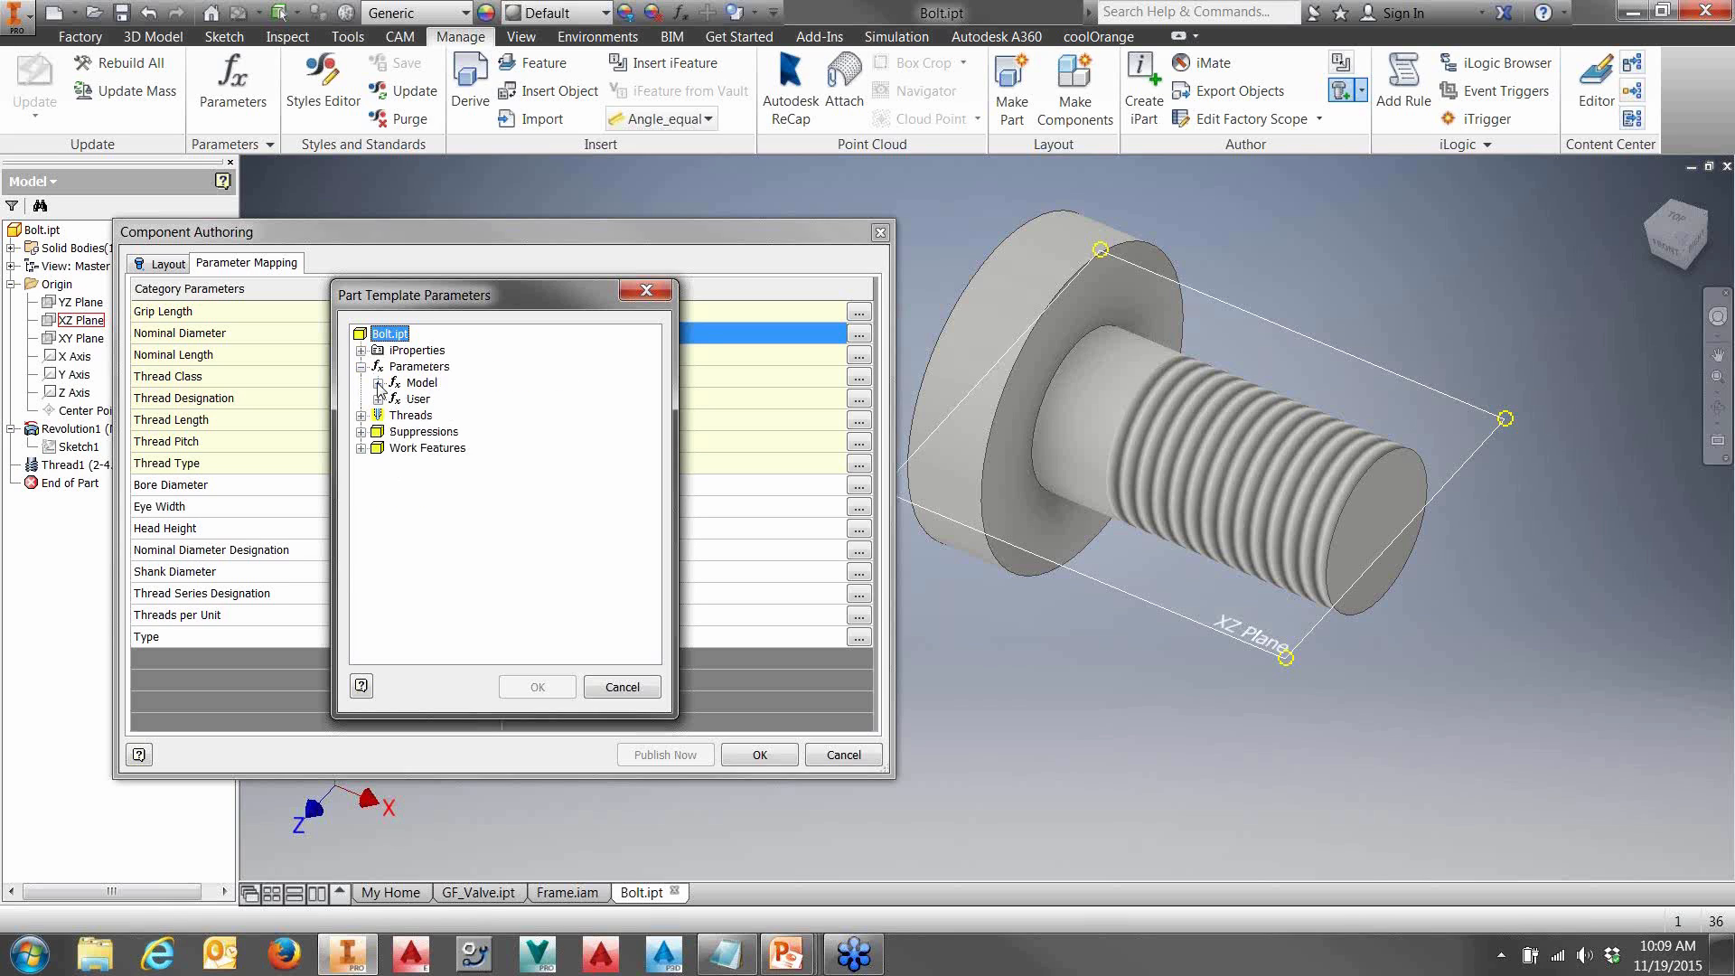
{"action": "left_click", "coordinate": [377, 383]}
{"action": "left_click", "coordinate": [430, 399]}
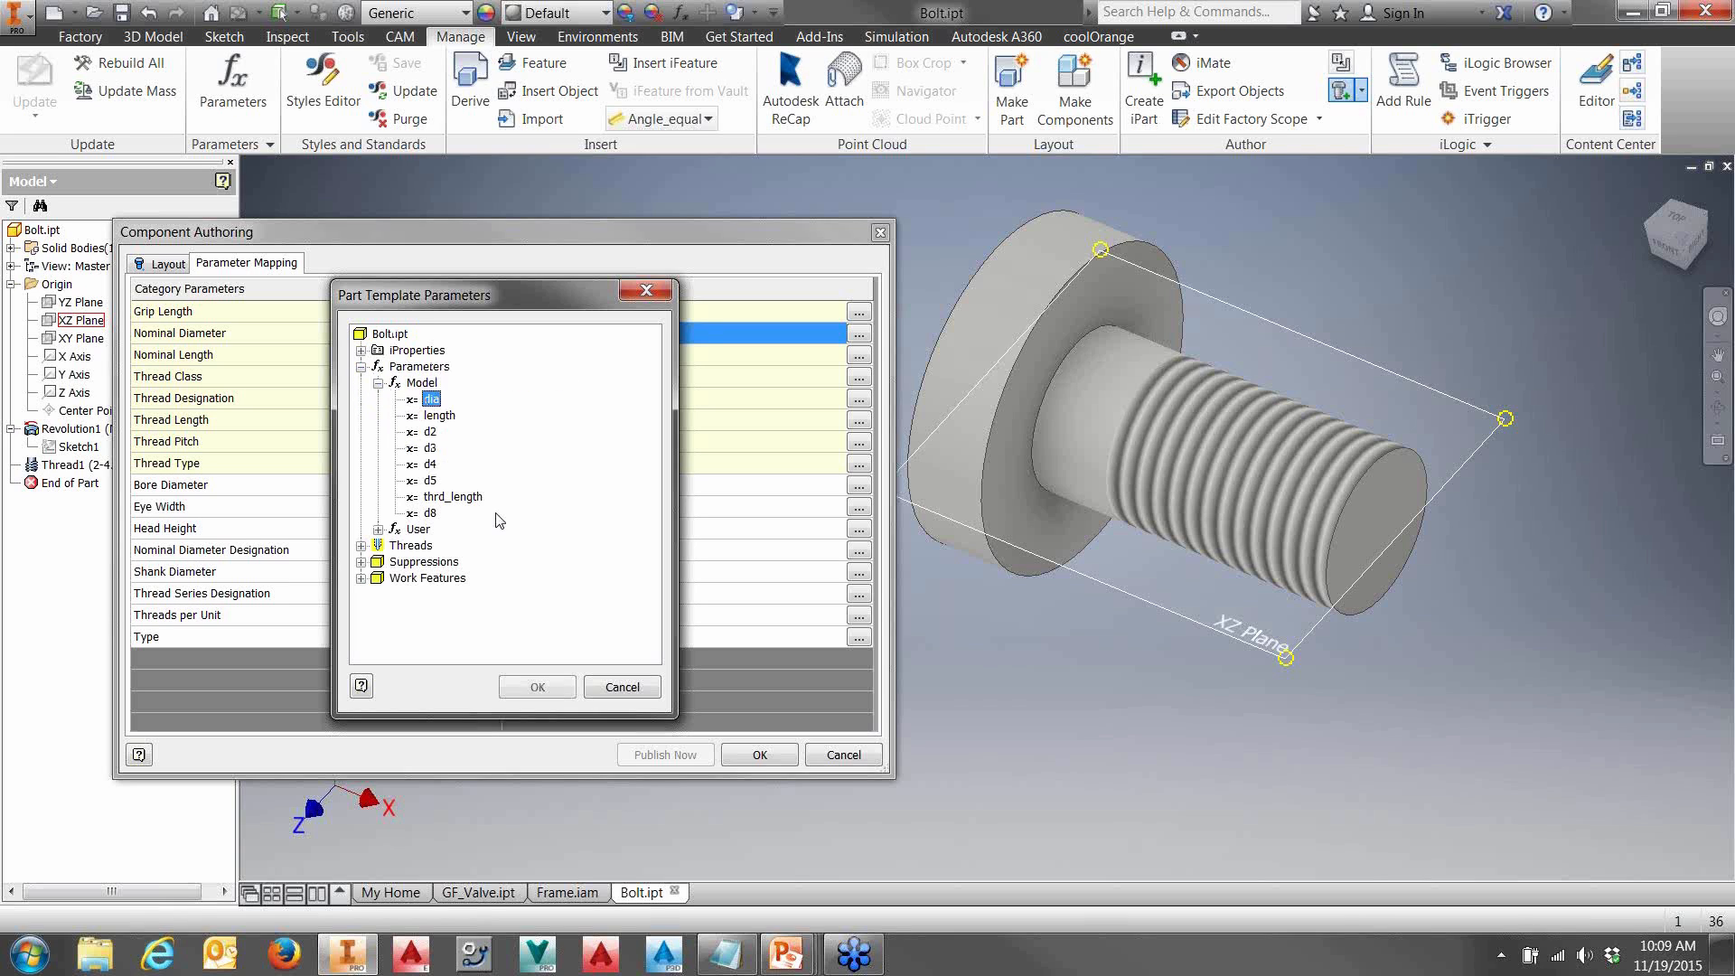
{"action": "left_click", "coordinate": [537, 687]}
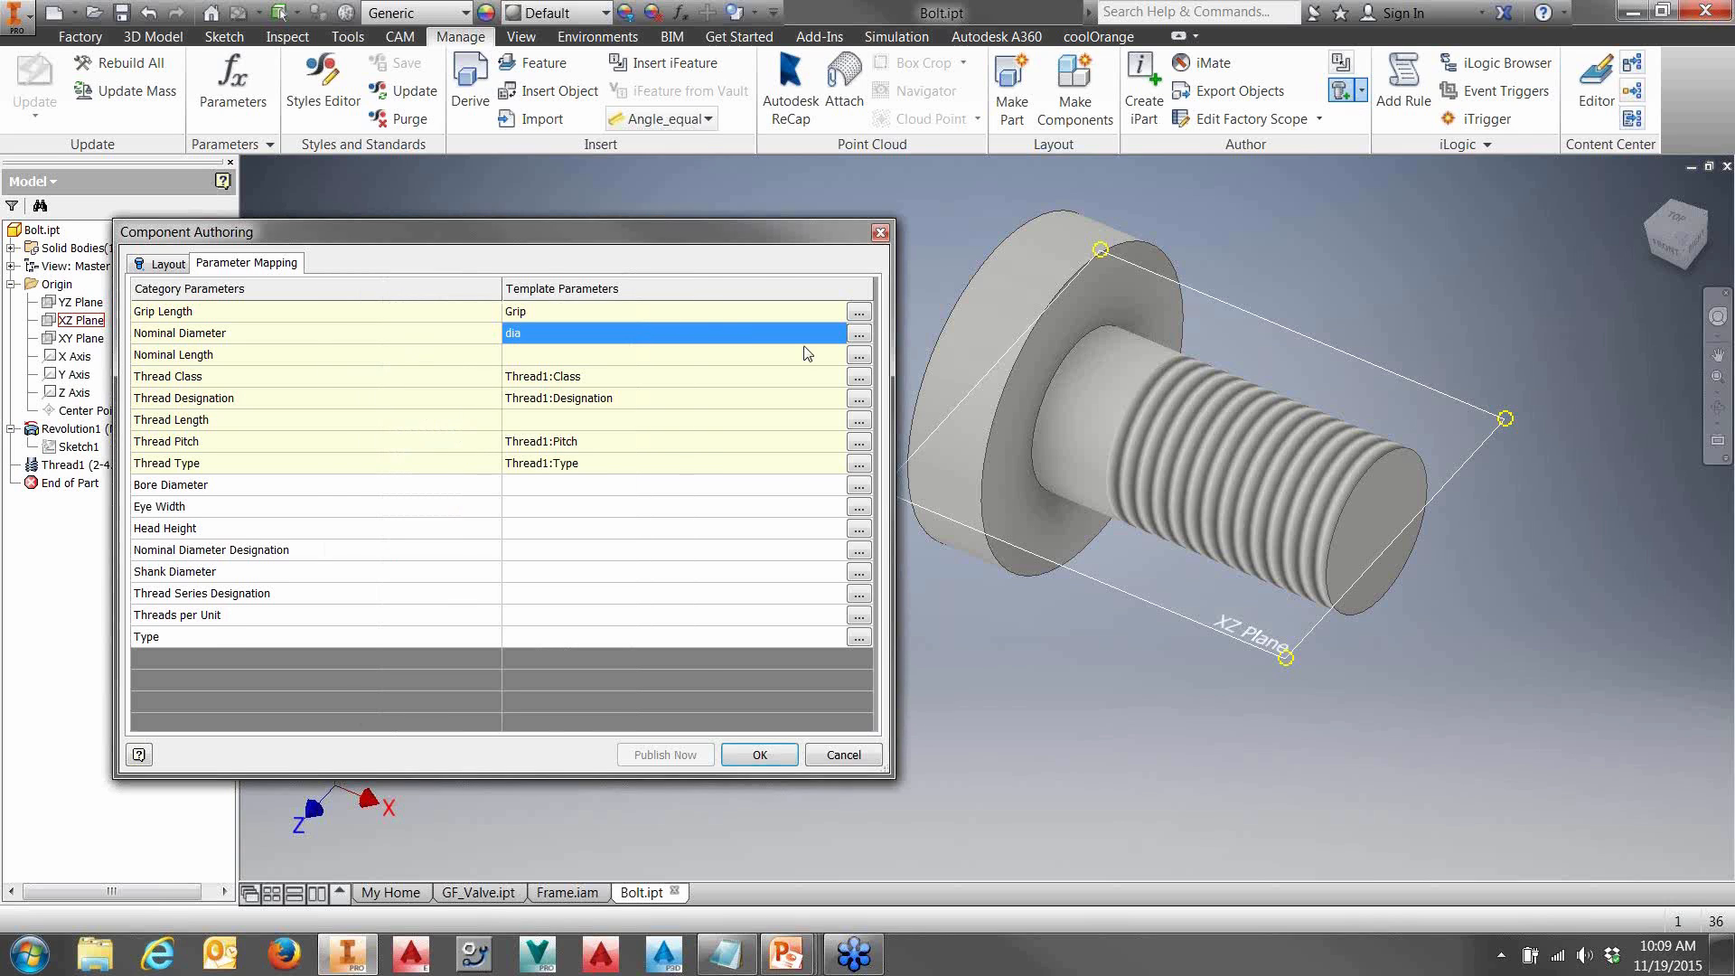
- Map the Nominal Length category parameter to the model parameter length
{"action": "left_click", "coordinate": [858, 355]}
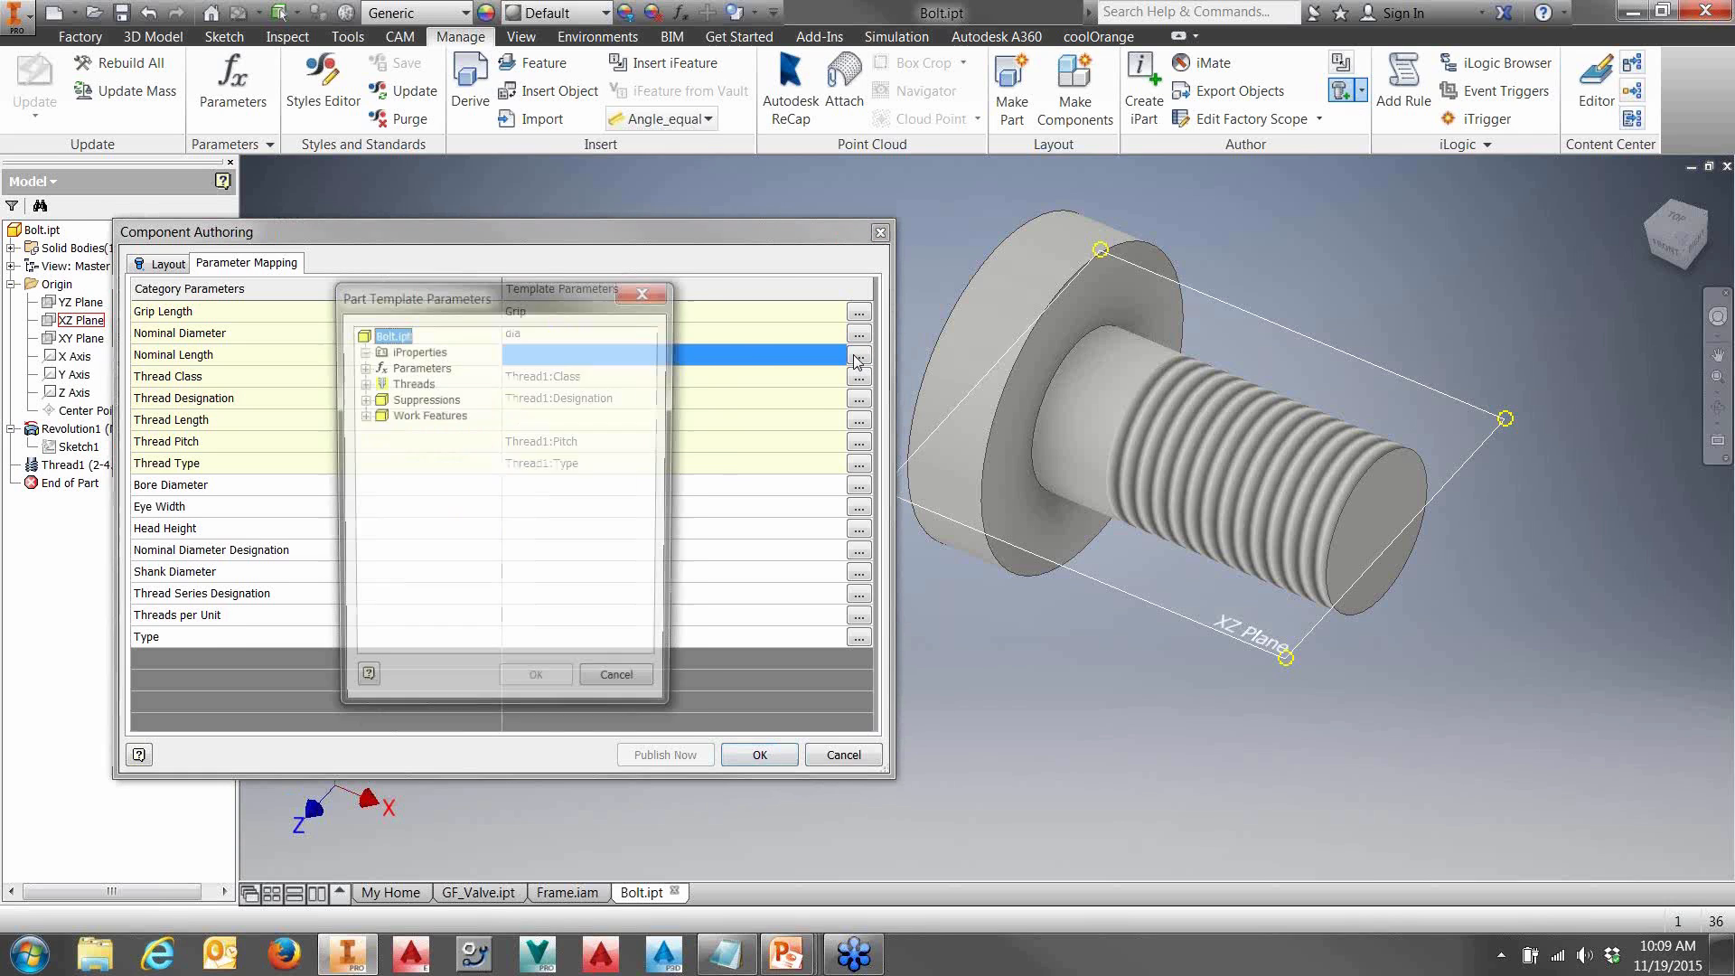
{"action": "left_click", "coordinate": [360, 366]}
{"action": "left_click", "coordinate": [378, 384]}
{"action": "left_click", "coordinate": [439, 415]}
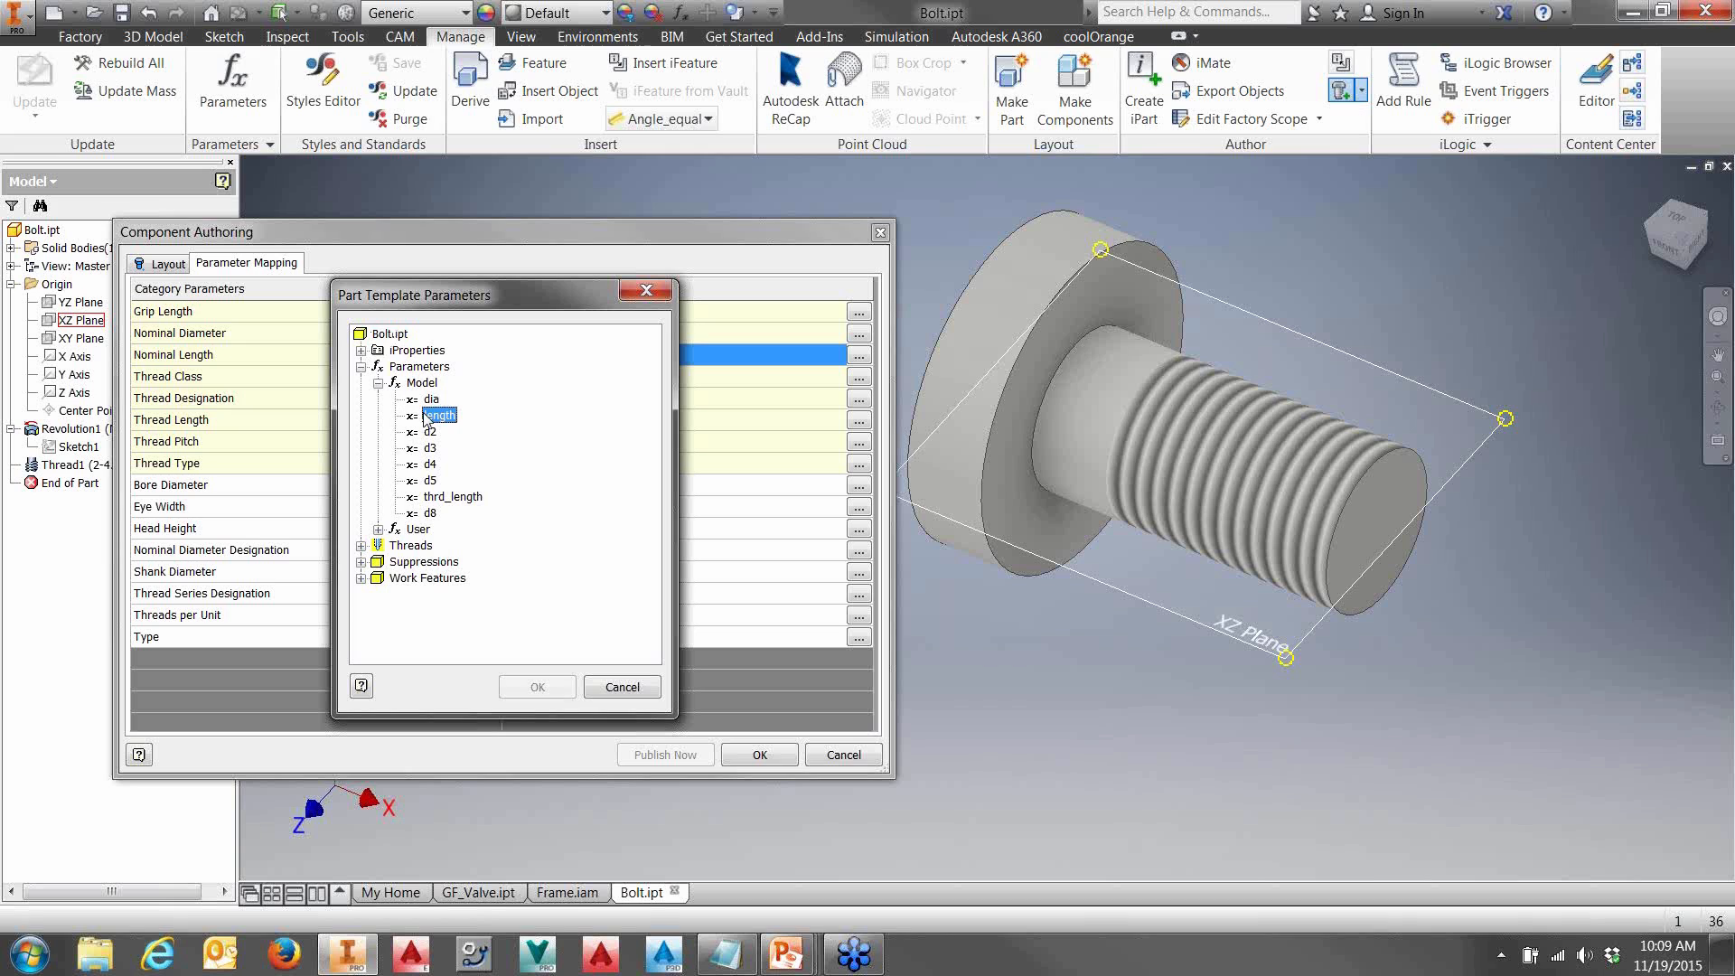
{"action": "left_click", "coordinate": [537, 687]}
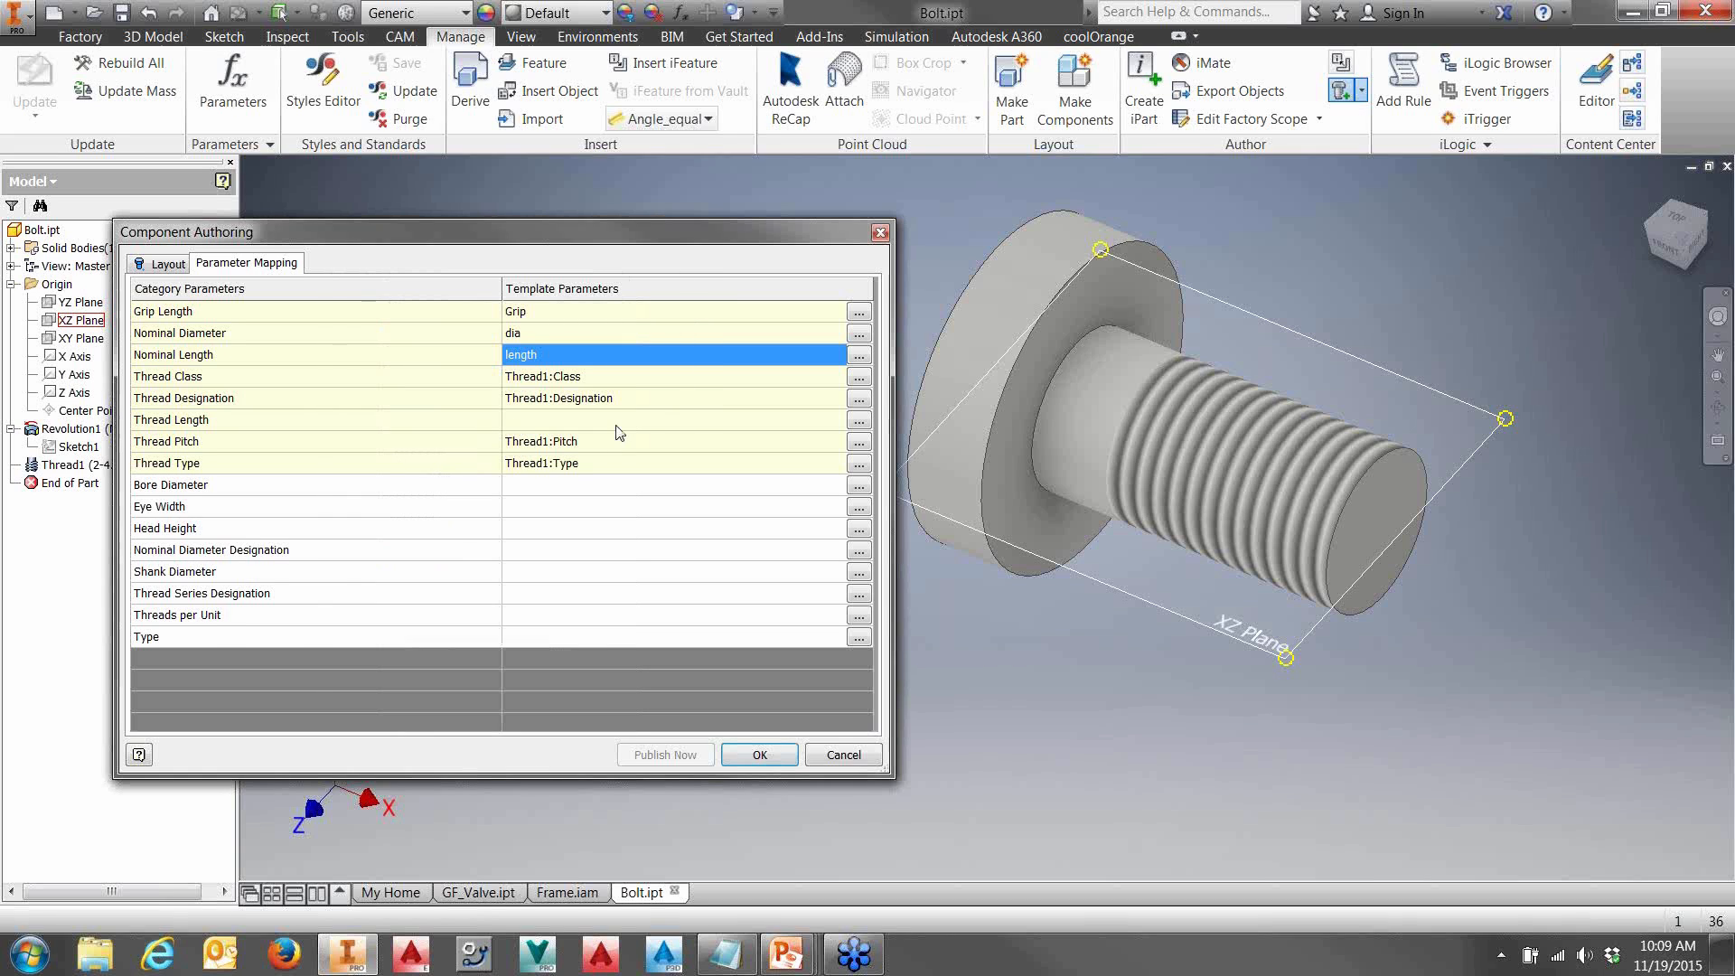
- Map the Thread Length category parameter to the model parameter thrd_length
{"action": "left_click", "coordinate": [858, 421]}
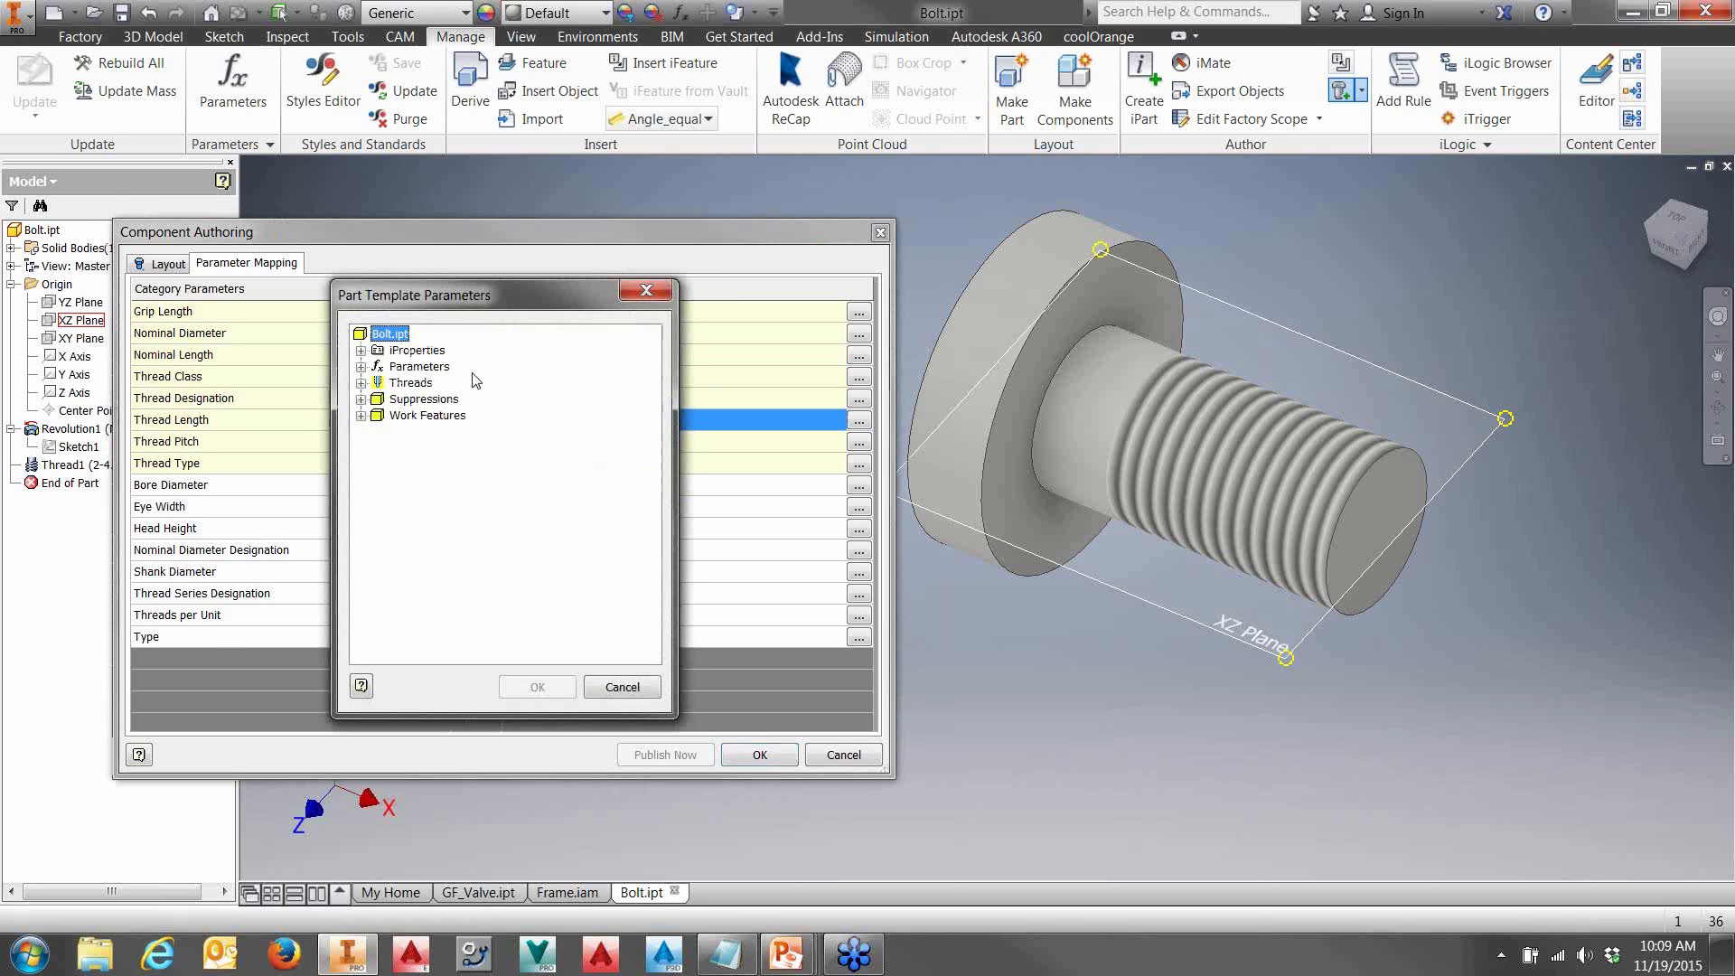
{"action": "left_click", "coordinate": [360, 366]}
{"action": "left_click", "coordinate": [378, 383]}
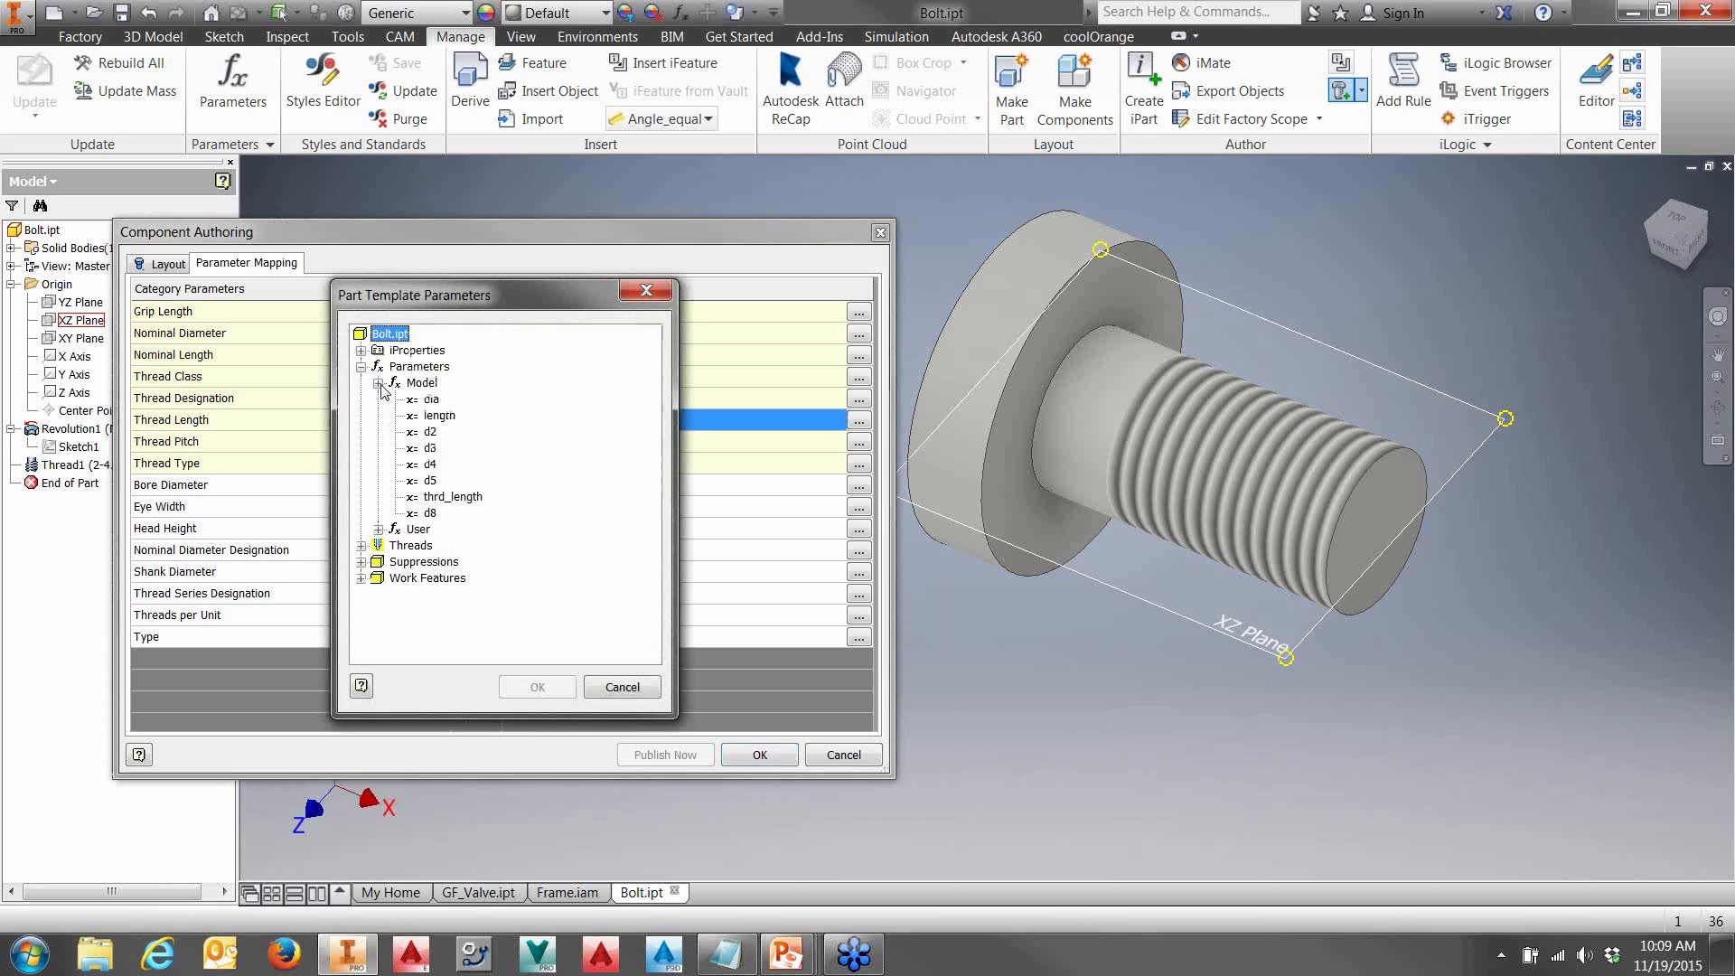
{"action": "left_click", "coordinate": [452, 497]}
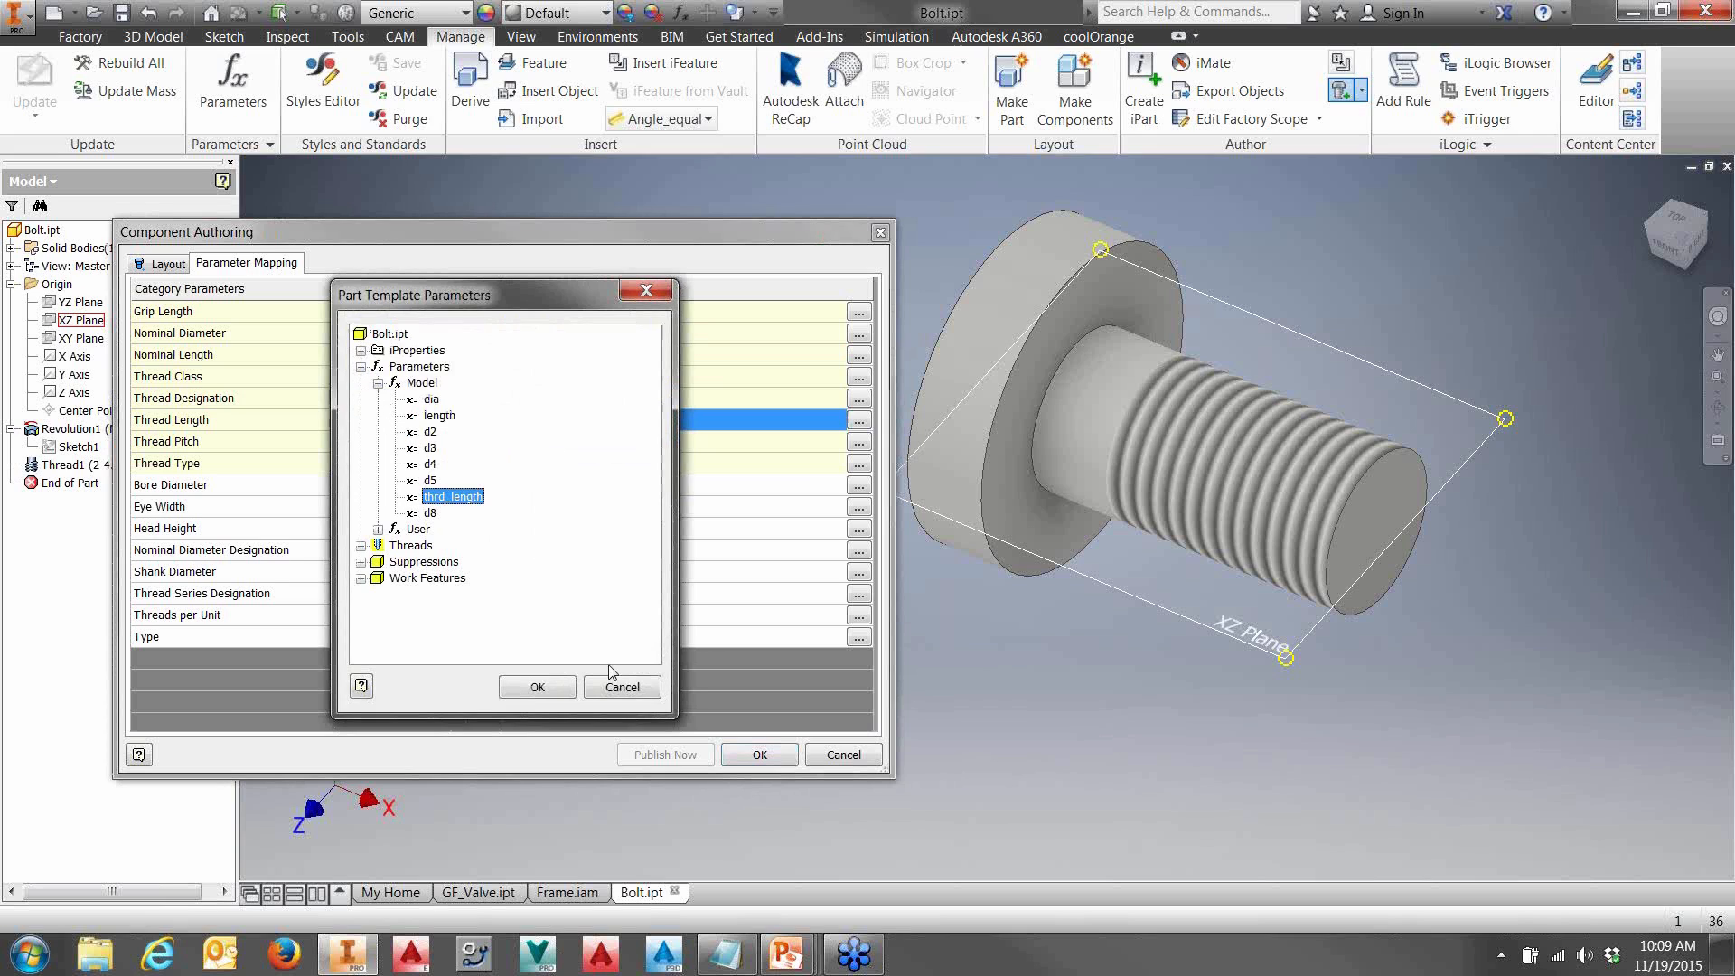
{"action": "left_click", "coordinate": [540, 685]}
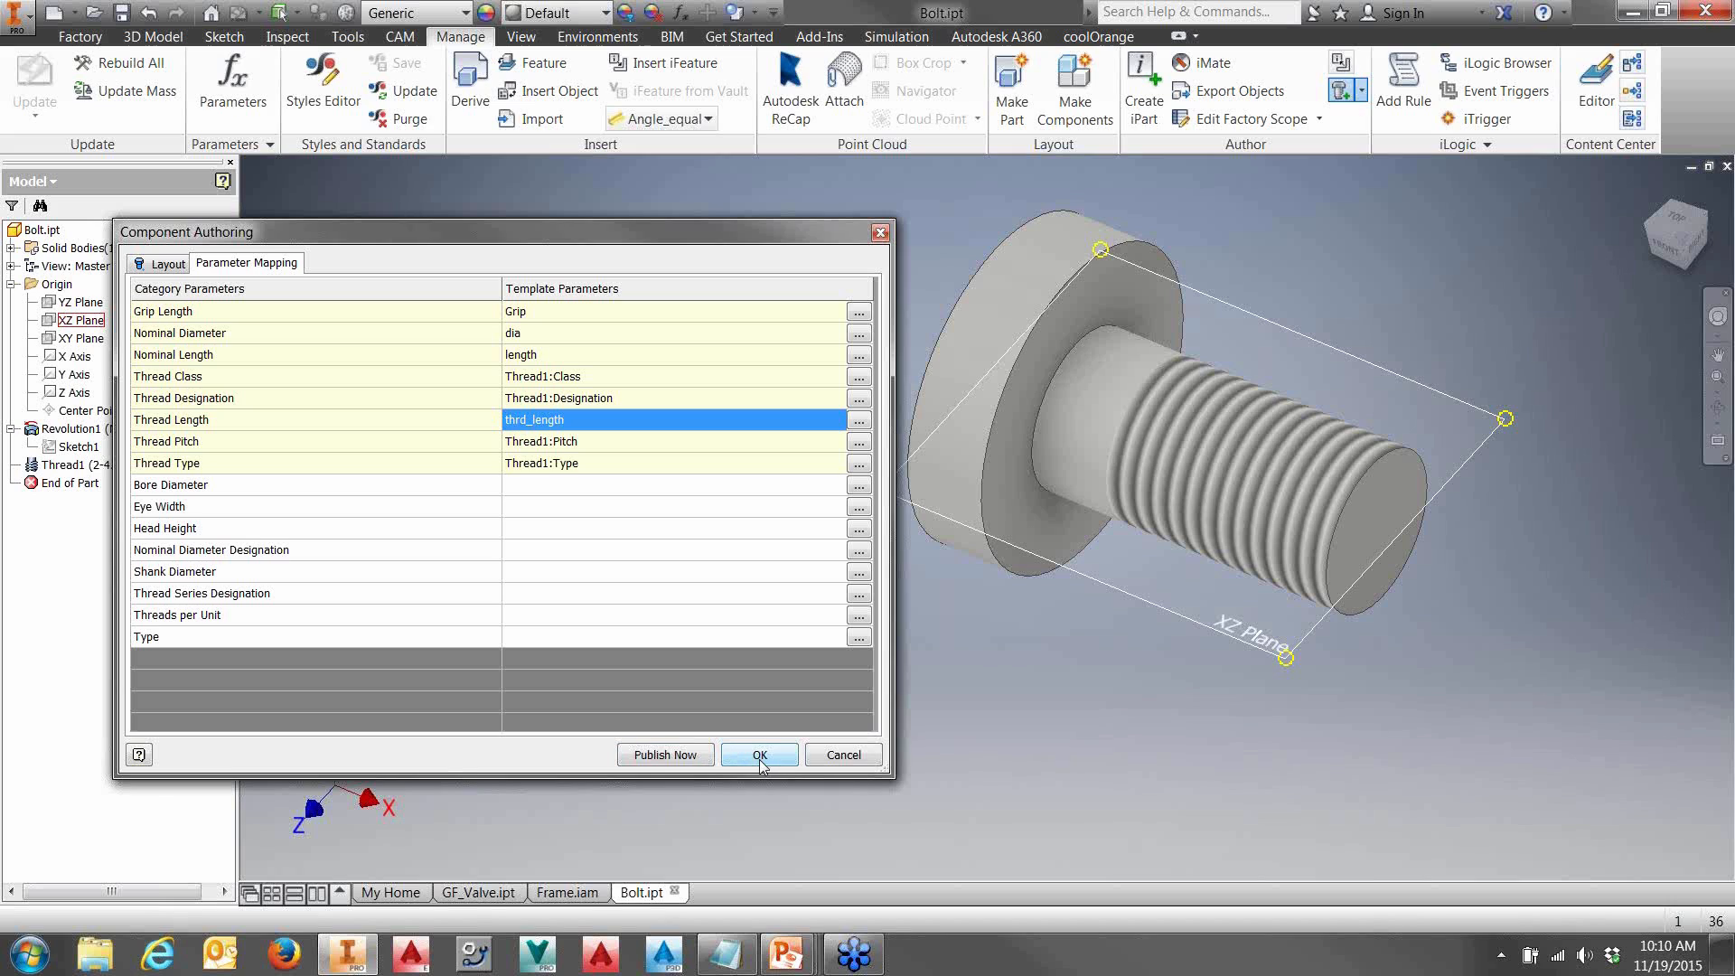
- Start publishing the bolt to My Library in English under Fasteners, Bolts, Other, and accept the existing parameter mapping
{"action": "left_click", "coordinate": [672, 755]}
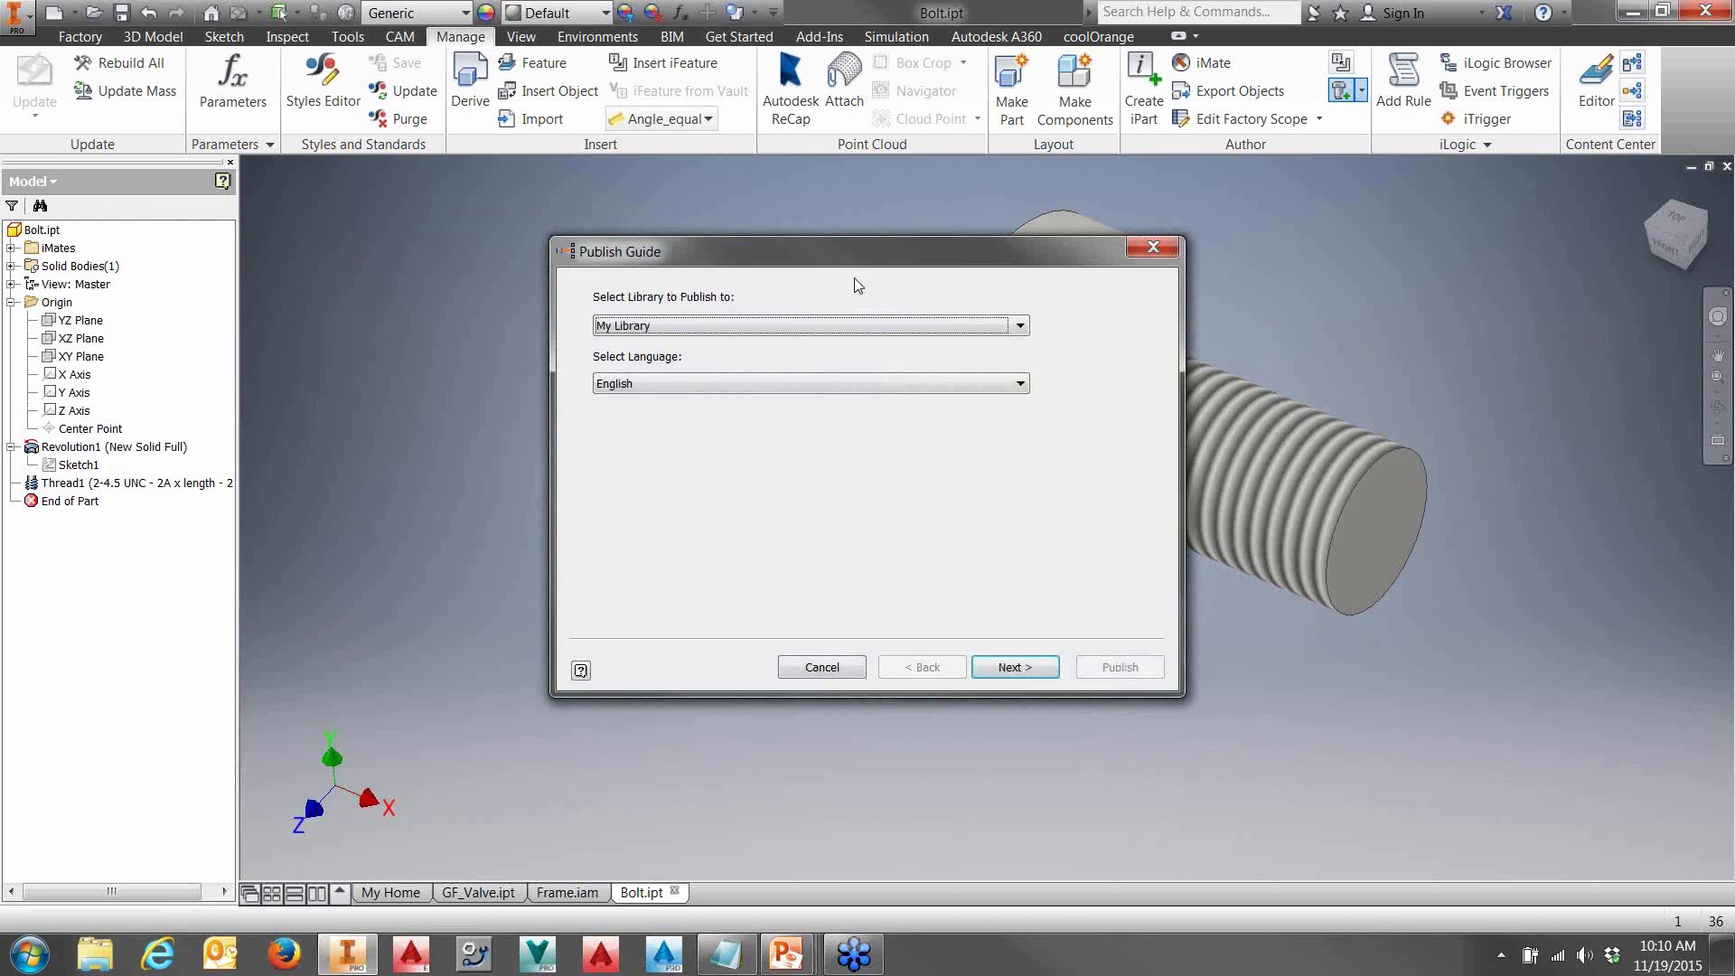
{"action": "left_click_drag", "start_coordinate": [874, 253], "coordinate": [624, 271]}
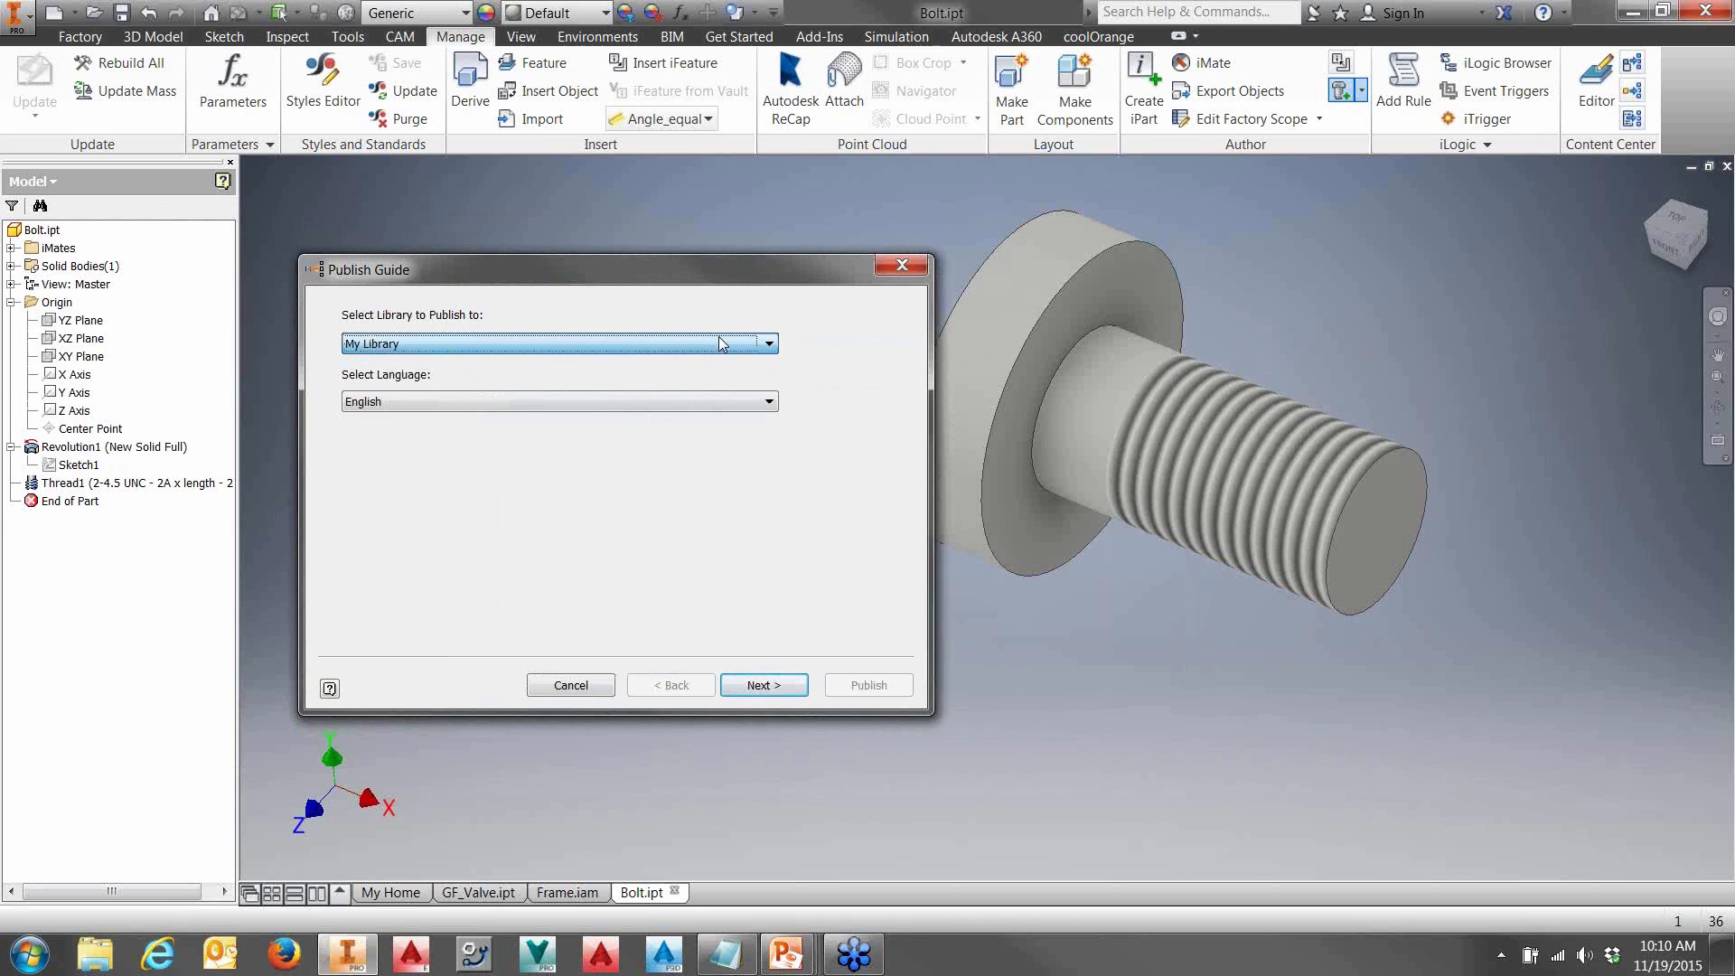
{"action": "left_click", "coordinate": [761, 687]}
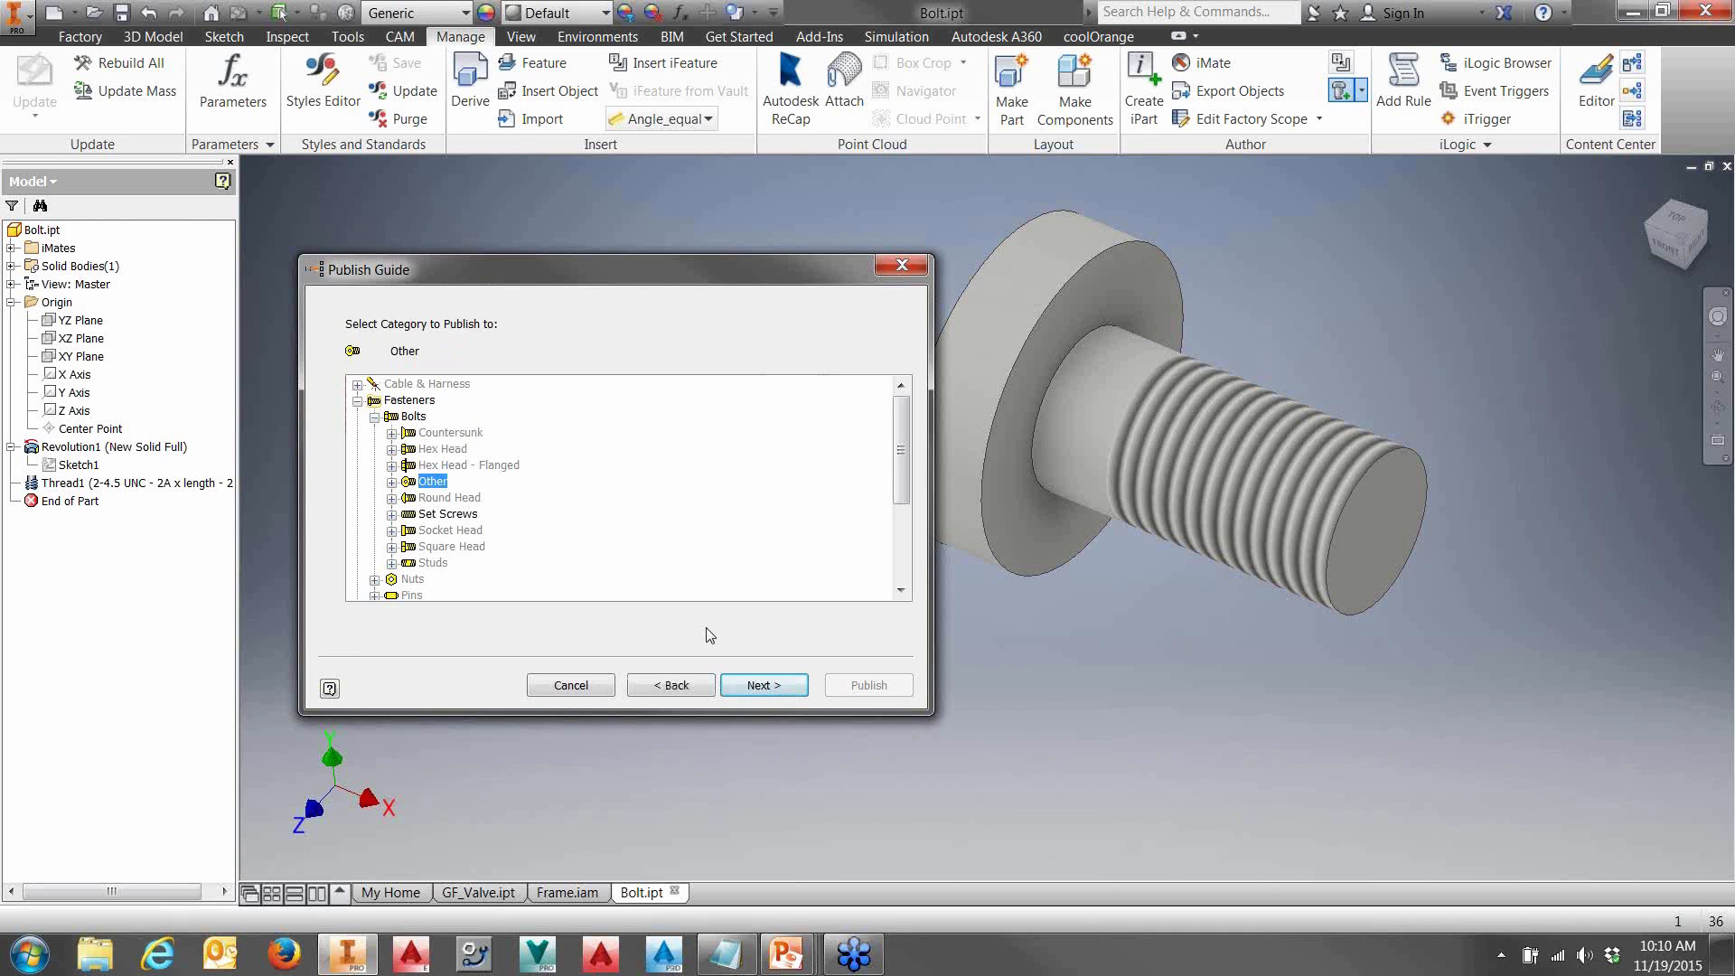
{"action": "left_click", "coordinate": [762, 685]}
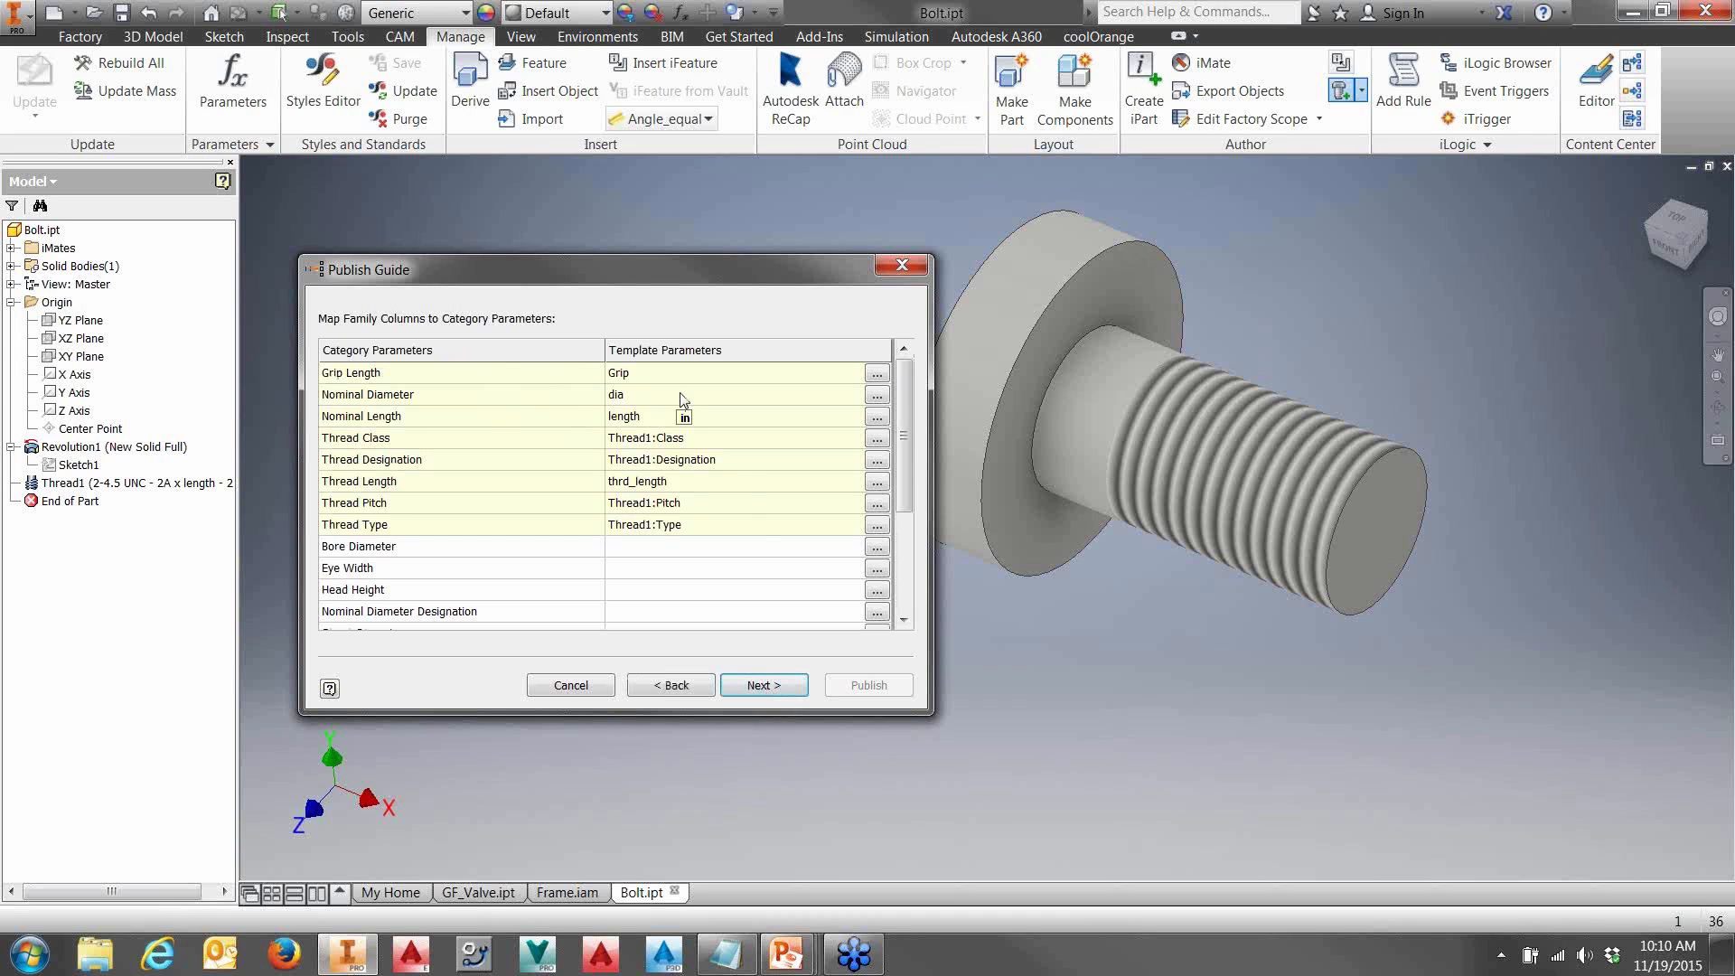
{"action": "left_click", "coordinate": [768, 687]}
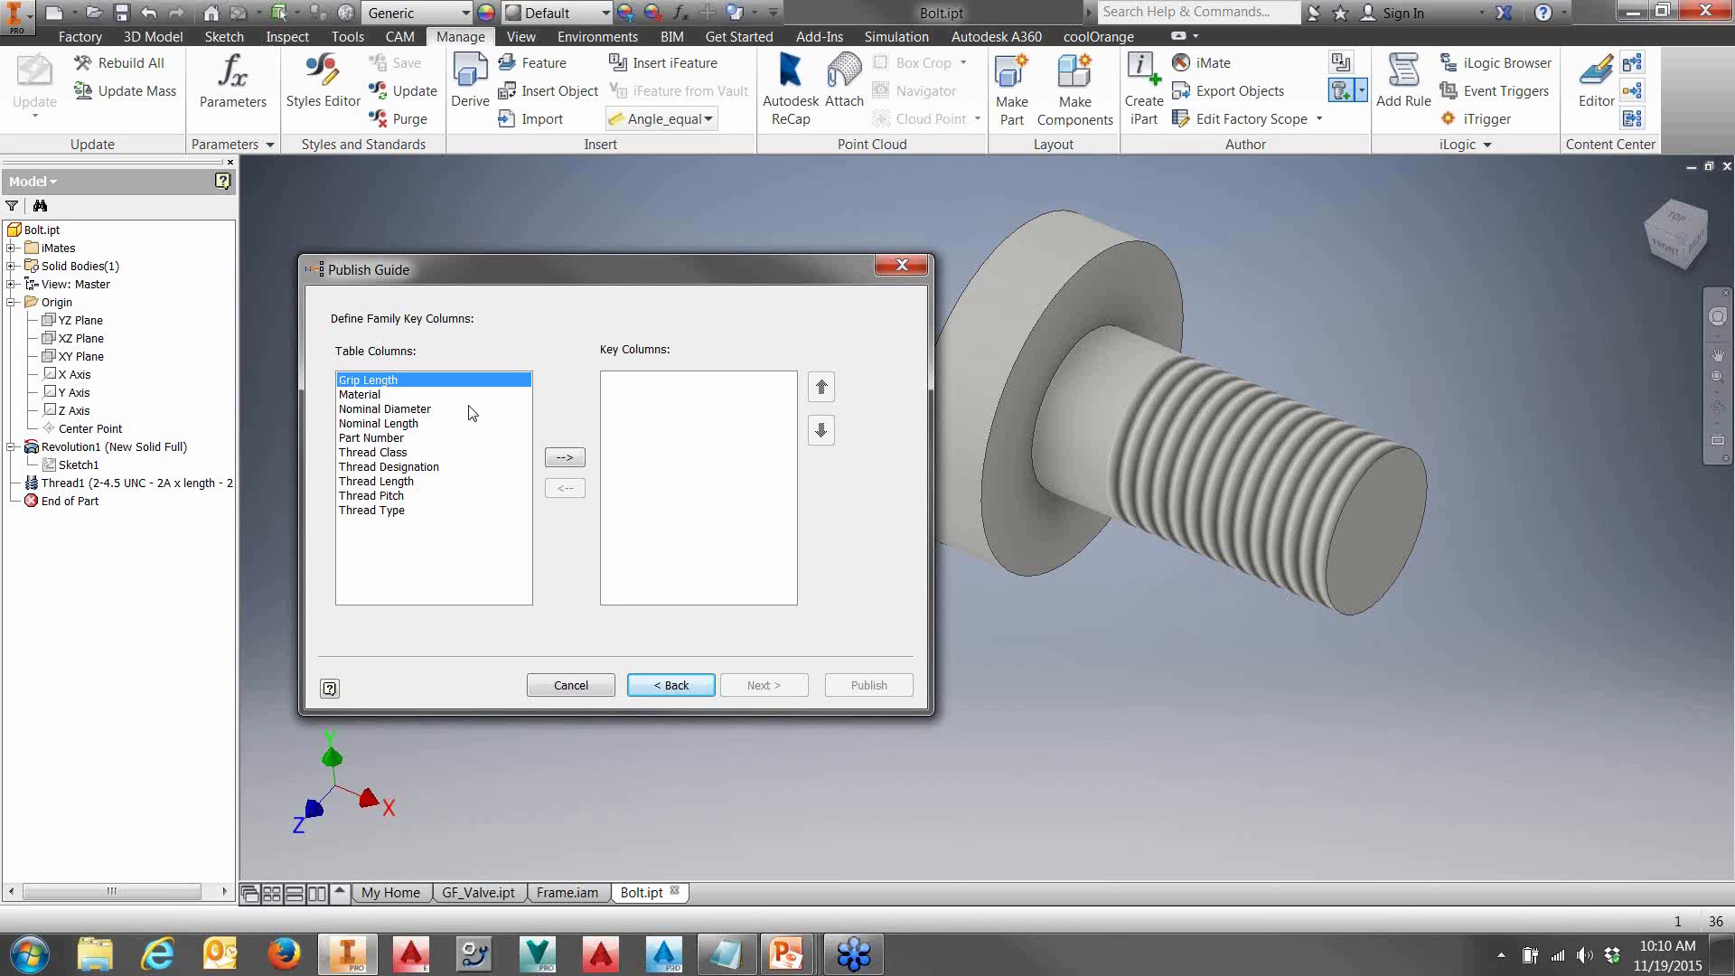
- Define every table column except Material as a family key column, adding Grip Length last, and proceed to the family properties
{"action": "left_click", "coordinate": [385, 409]}
{"action": "left_click", "coordinate": [564, 458]}
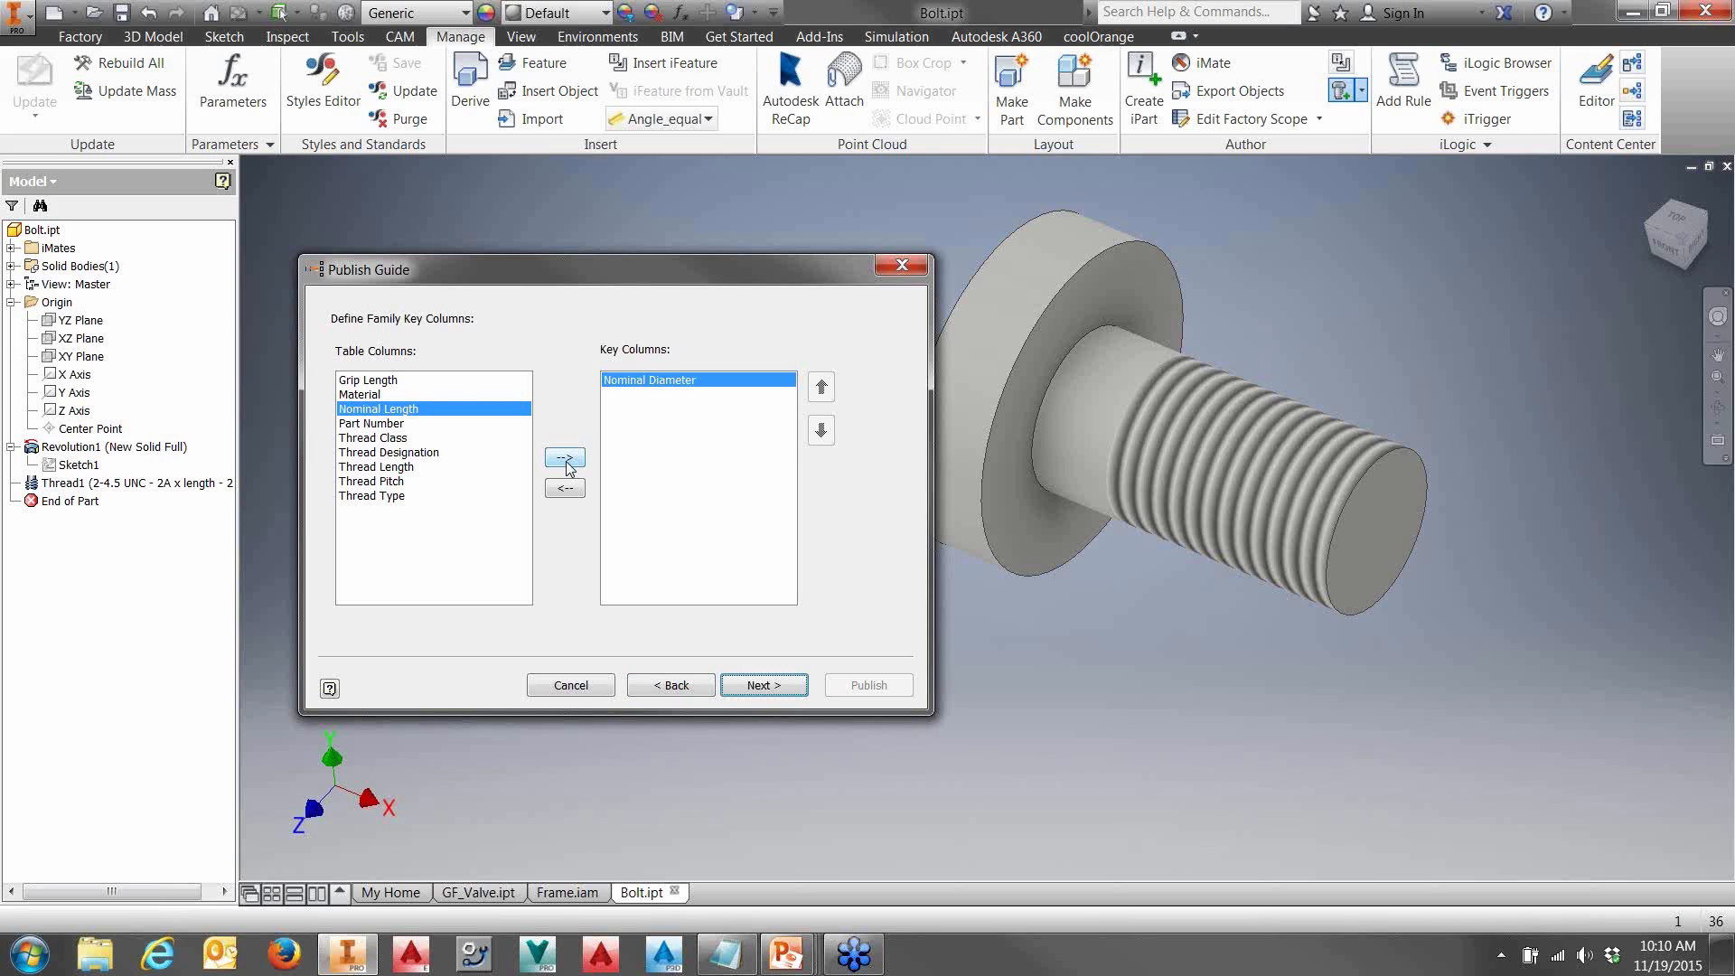
{"action": "left_click", "coordinate": [565, 458]}
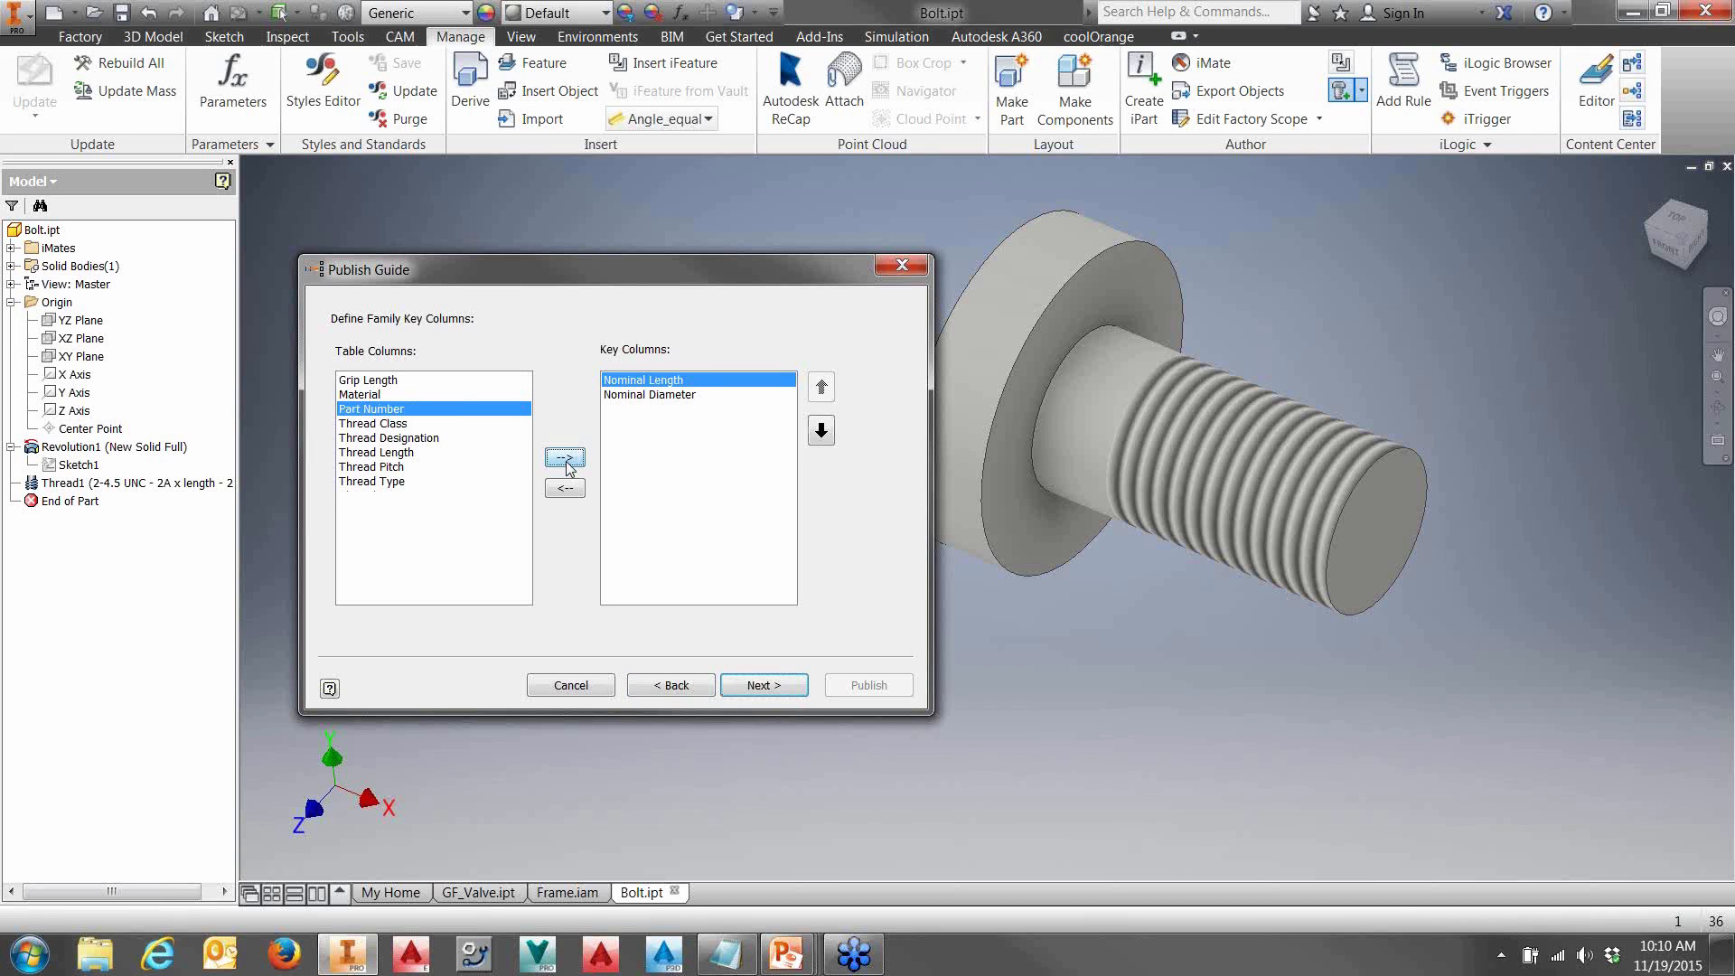
{"action": "left_click", "coordinate": [564, 458]}
{"action": "left_click", "coordinate": [565, 458]}
{"action": "left_click", "coordinate": [564, 458]}
{"action": "left_click", "coordinate": [565, 458]}
{"action": "left_click", "coordinate": [565, 458]}
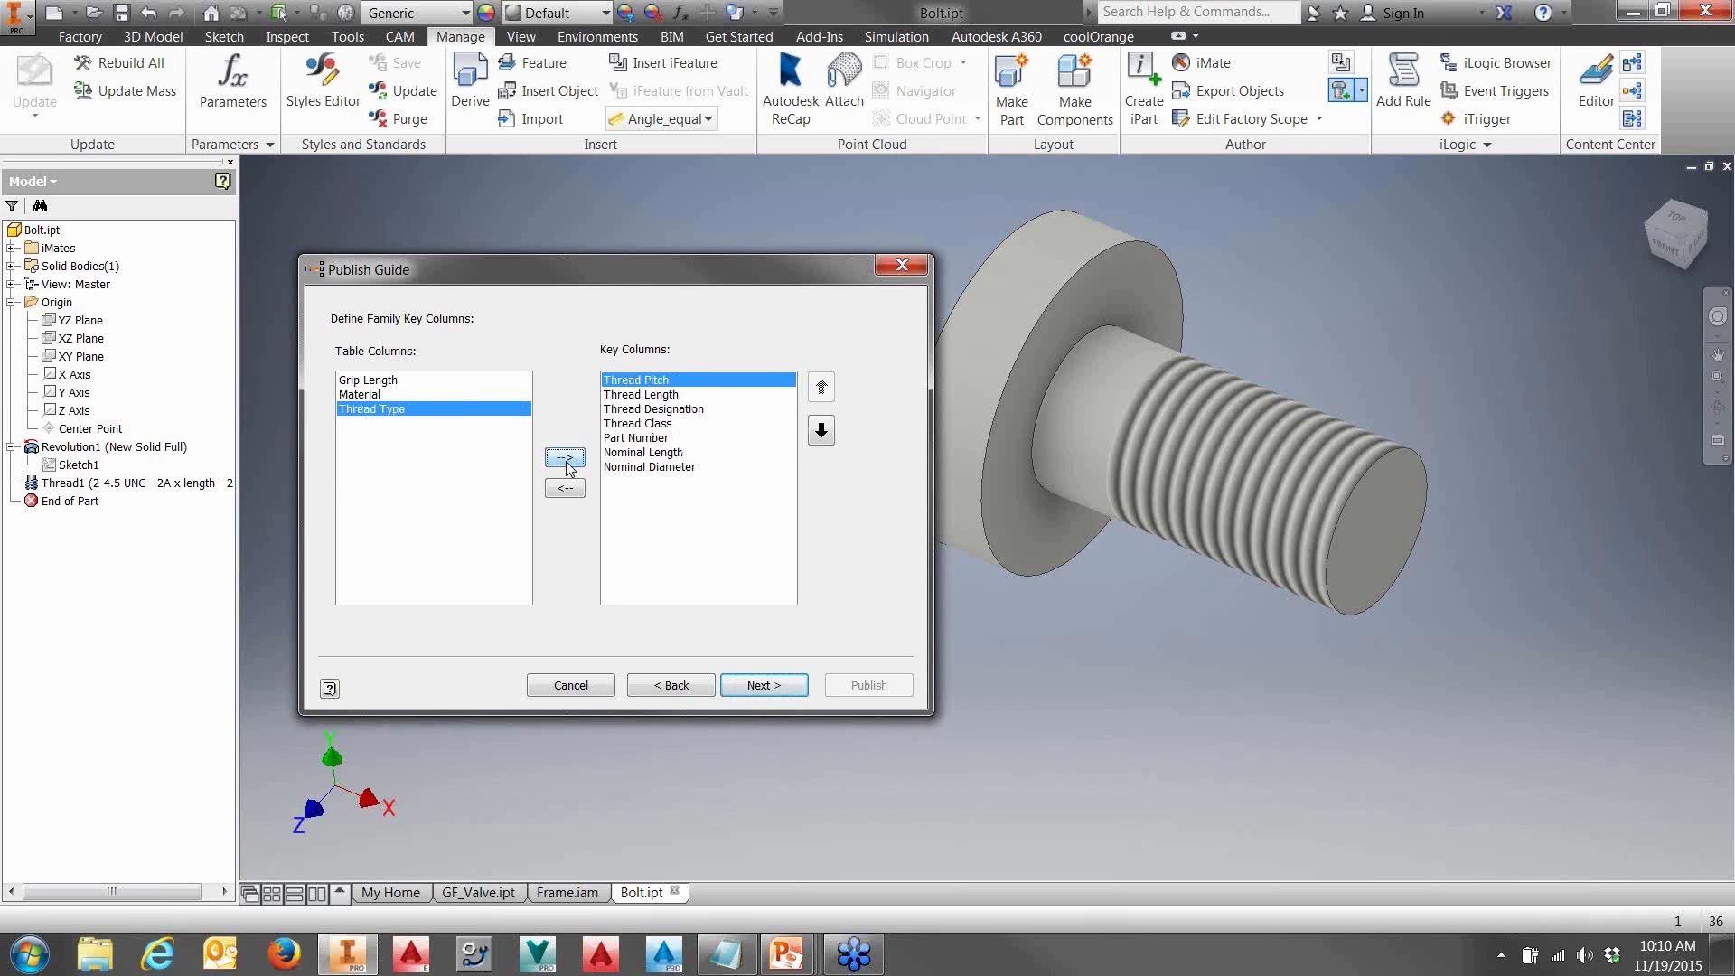
{"action": "left_click", "coordinate": [566, 459]}
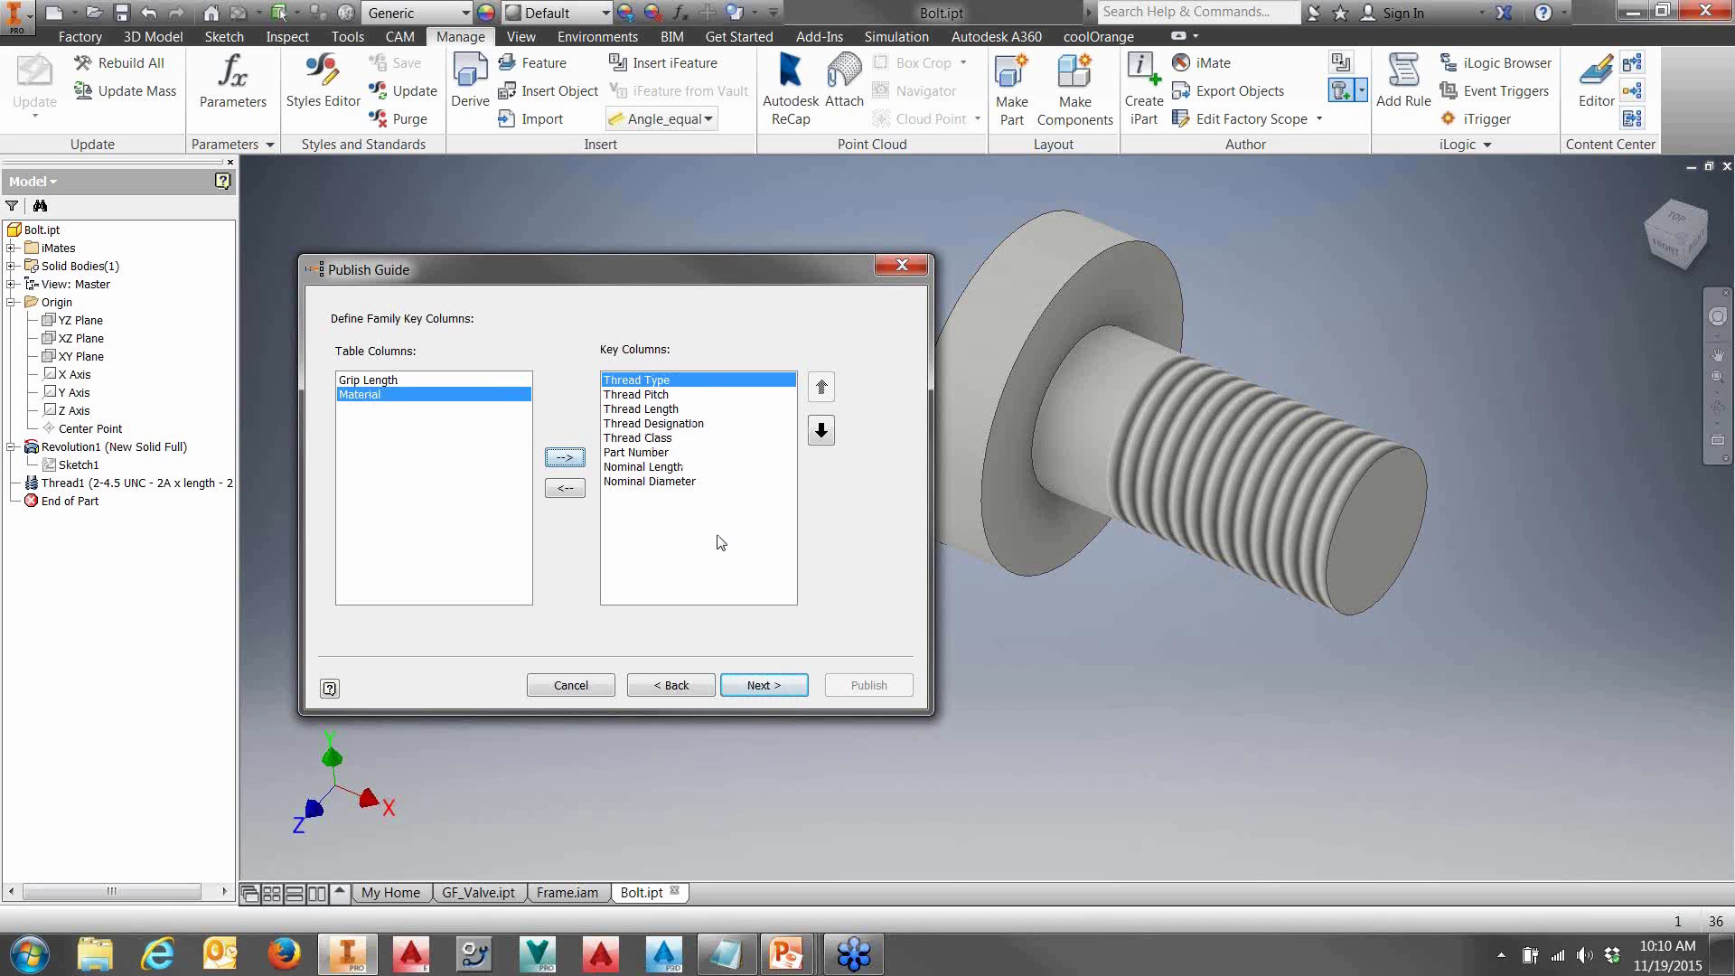
{"action": "left_click", "coordinate": [428, 381]}
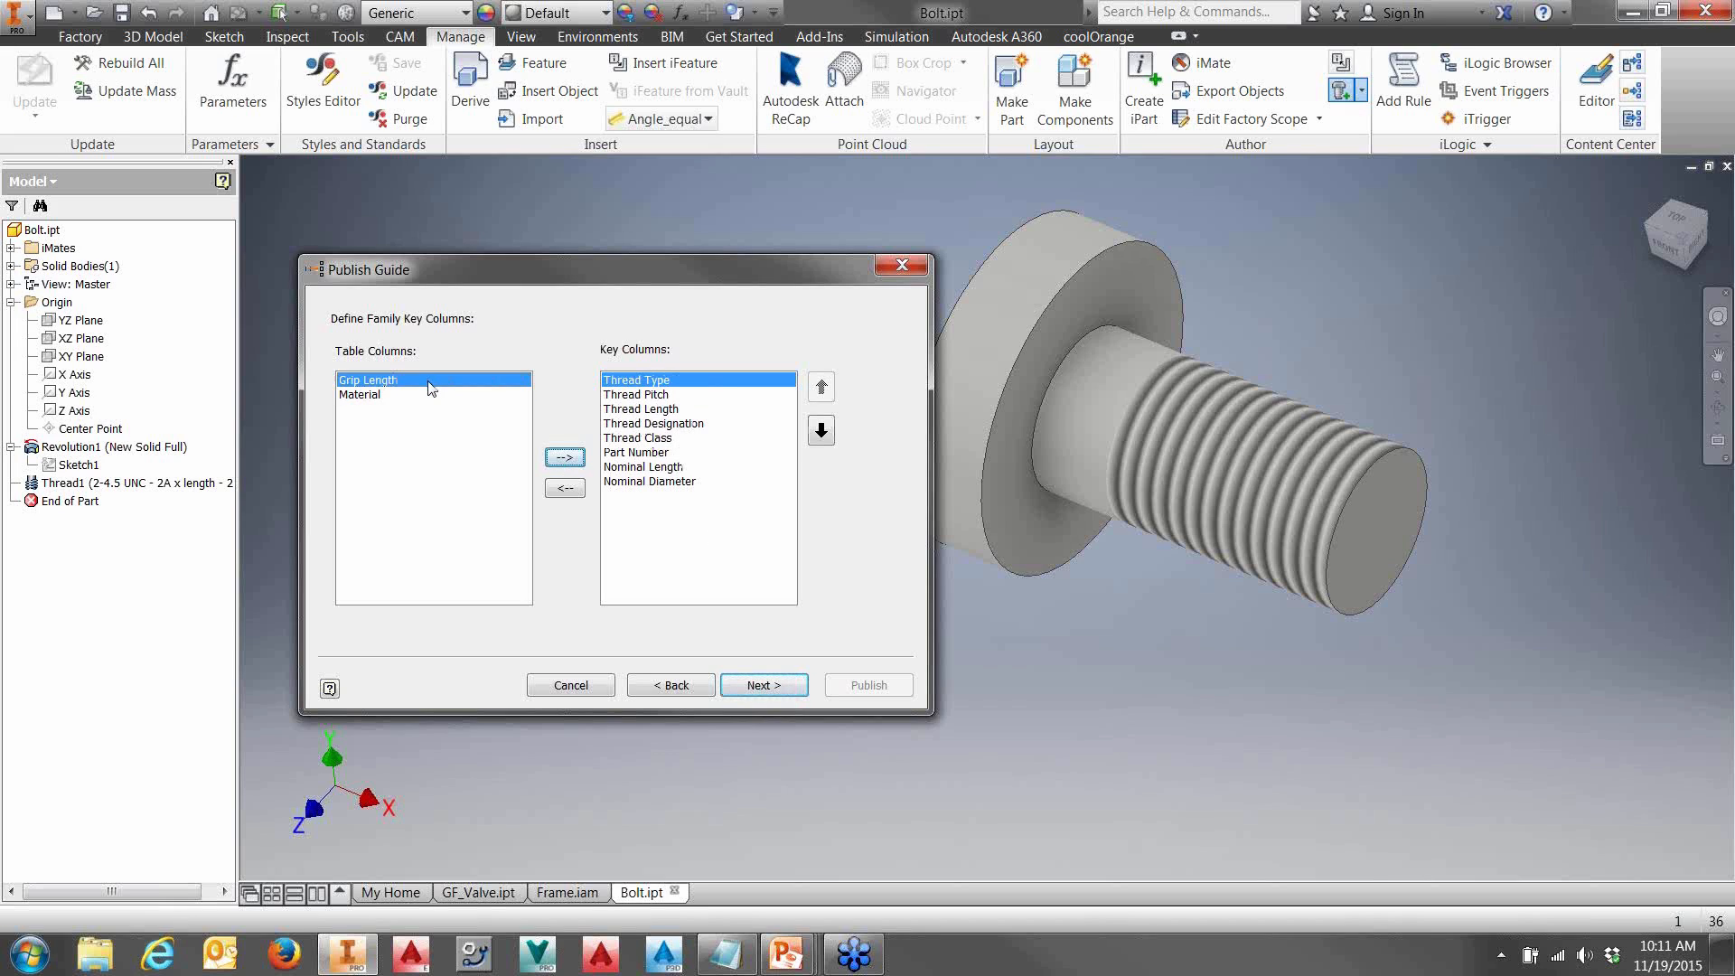
{"action": "left_click", "coordinate": [564, 458]}
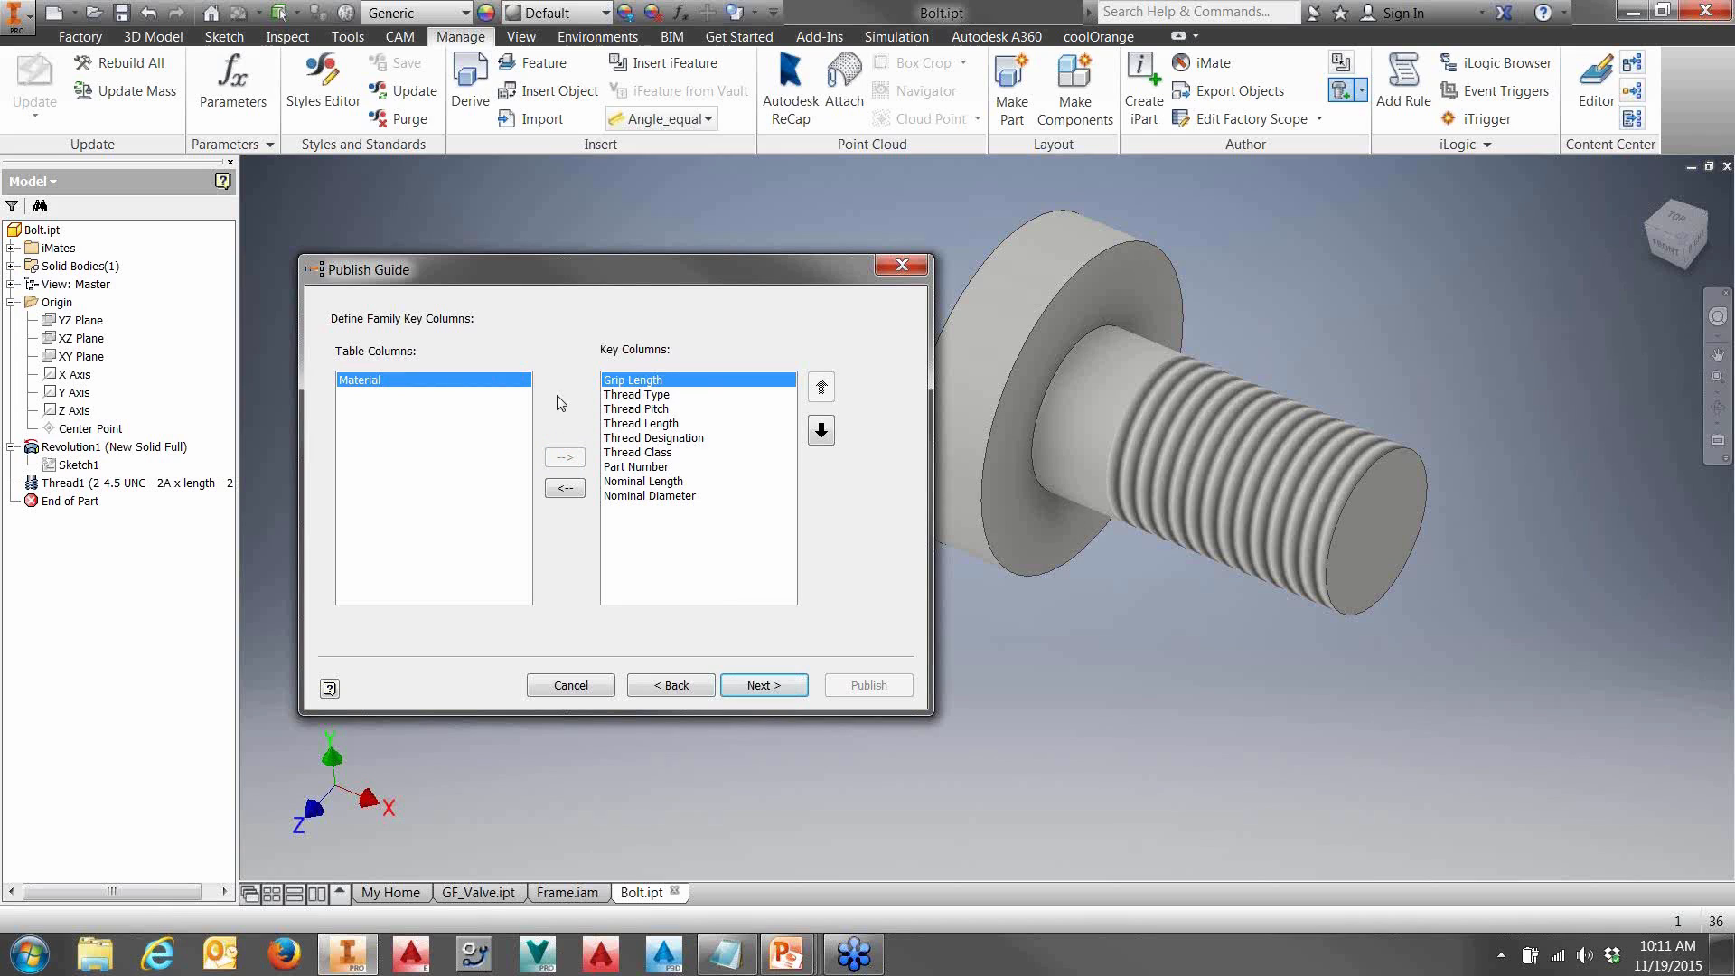
{"action": "left_click", "coordinate": [764, 685]}
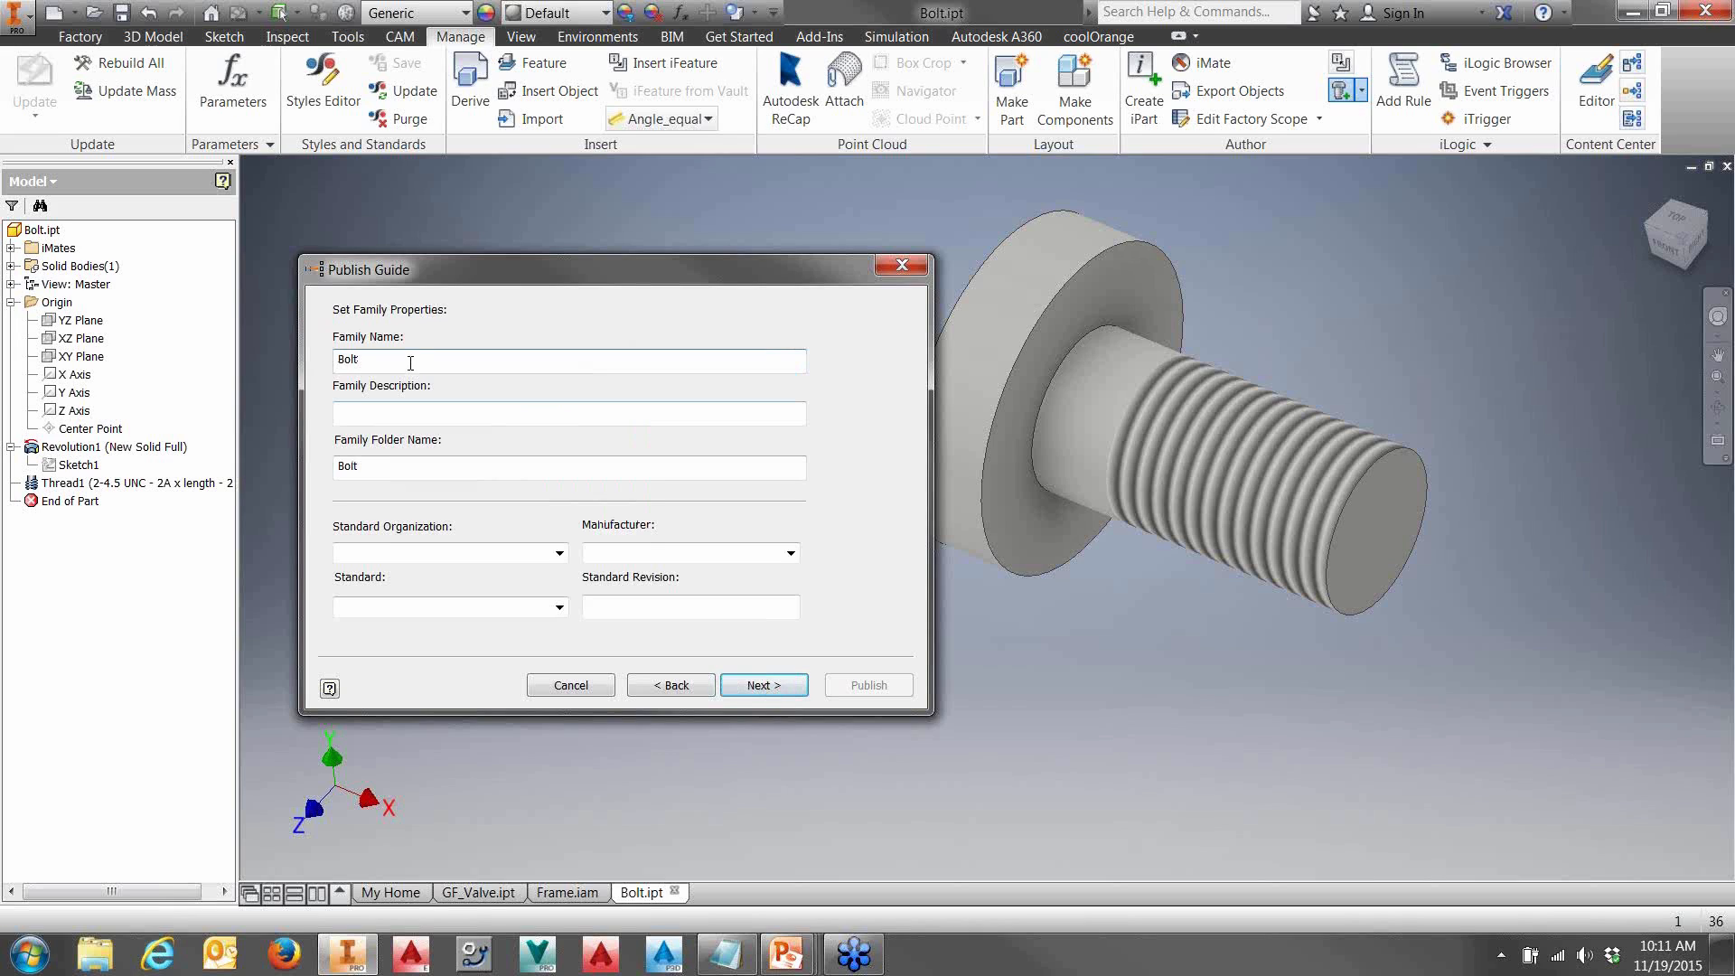
- Set the family description to My Library Bolts, with ANSI as both the standard organization and the standard
{"action": "left_click", "coordinate": [393, 417]}
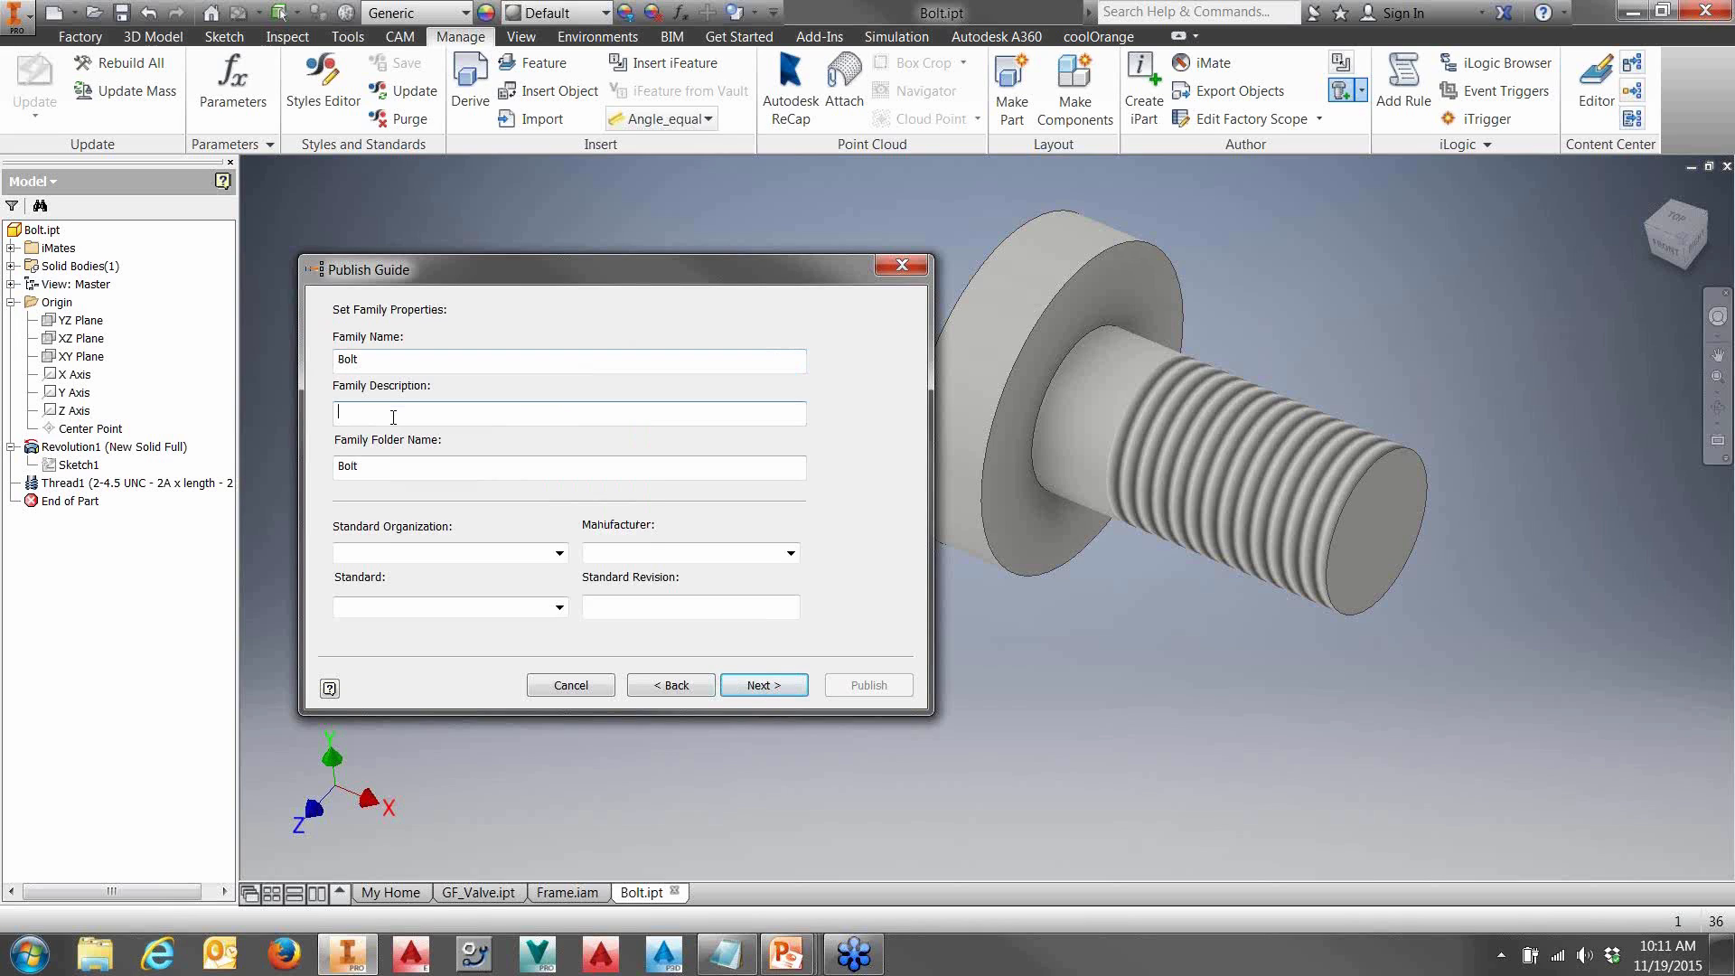
{"action": "type", "text": "My Library Bolts"}
{"action": "left_click", "coordinate": [559, 553]}
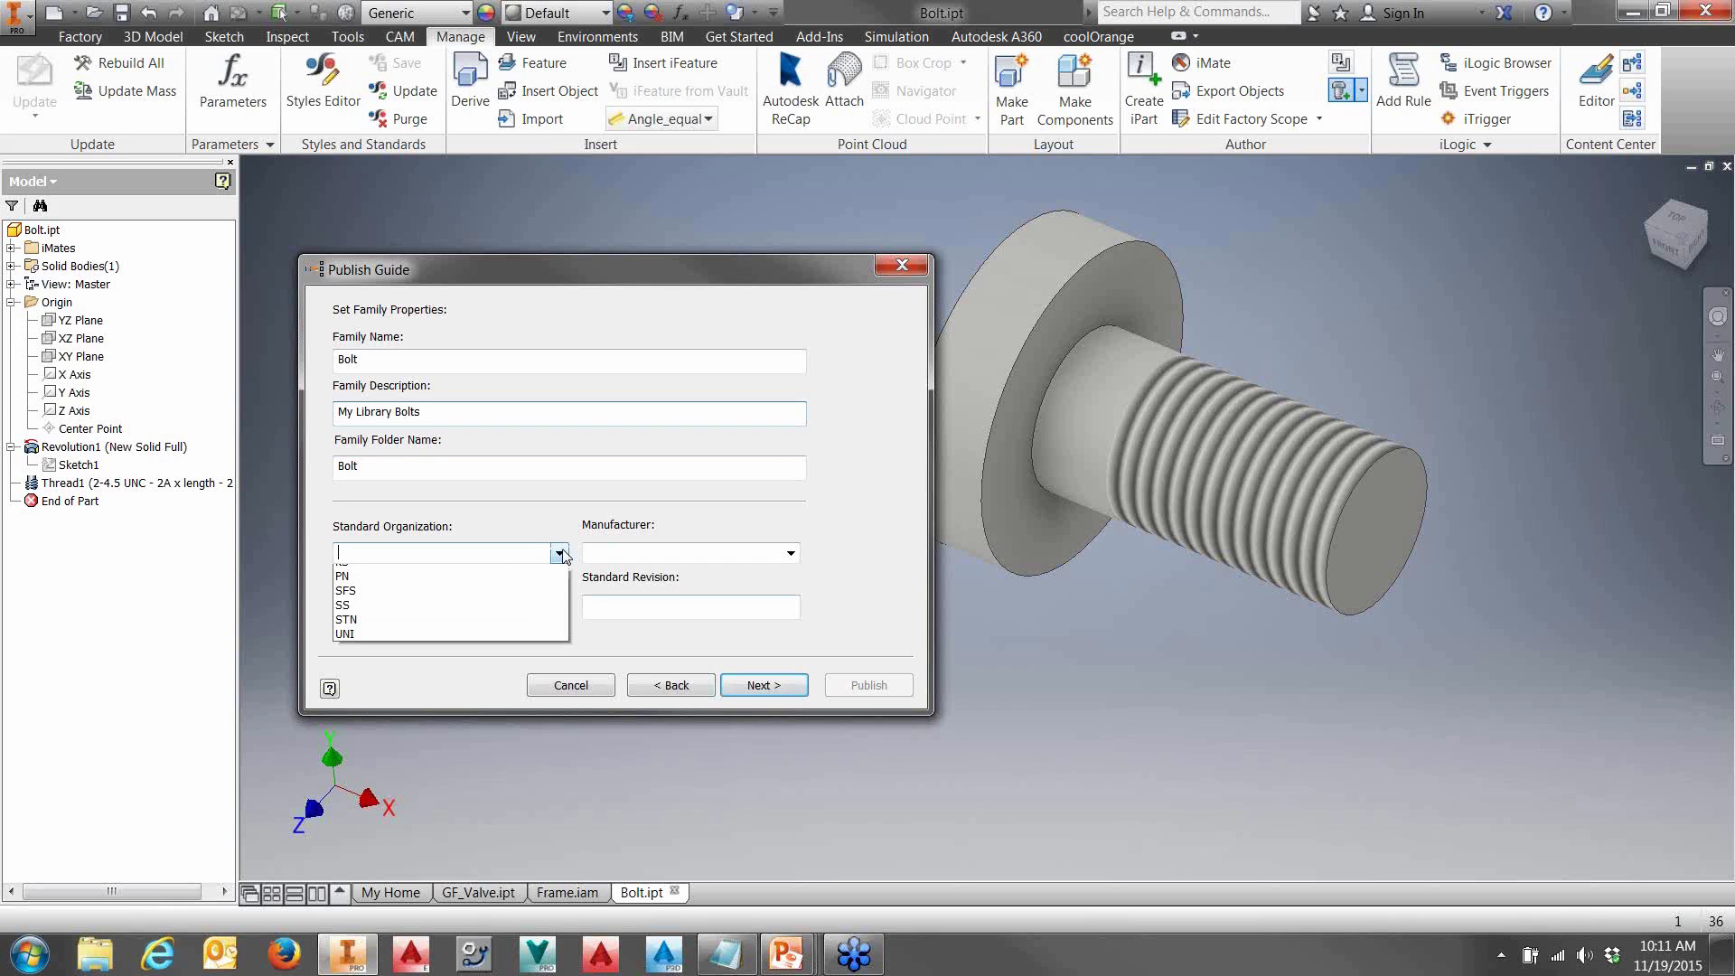
{"action": "left_click", "coordinate": [494, 587]}
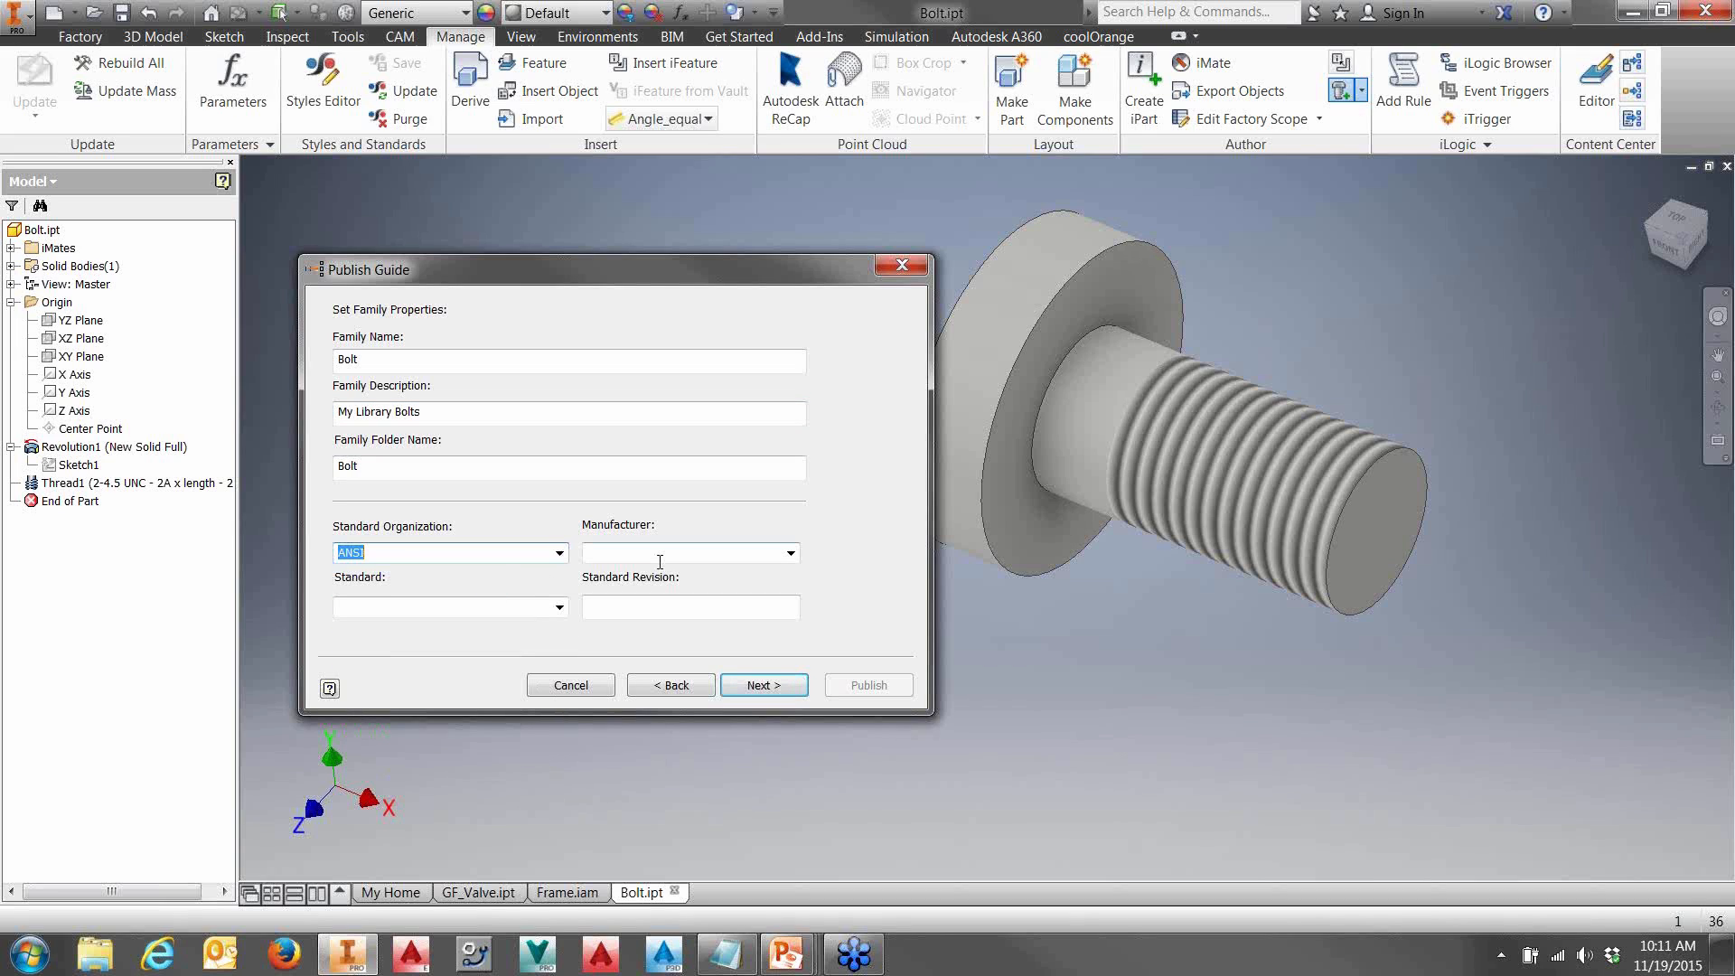
{"action": "left_click", "coordinate": [559, 607]}
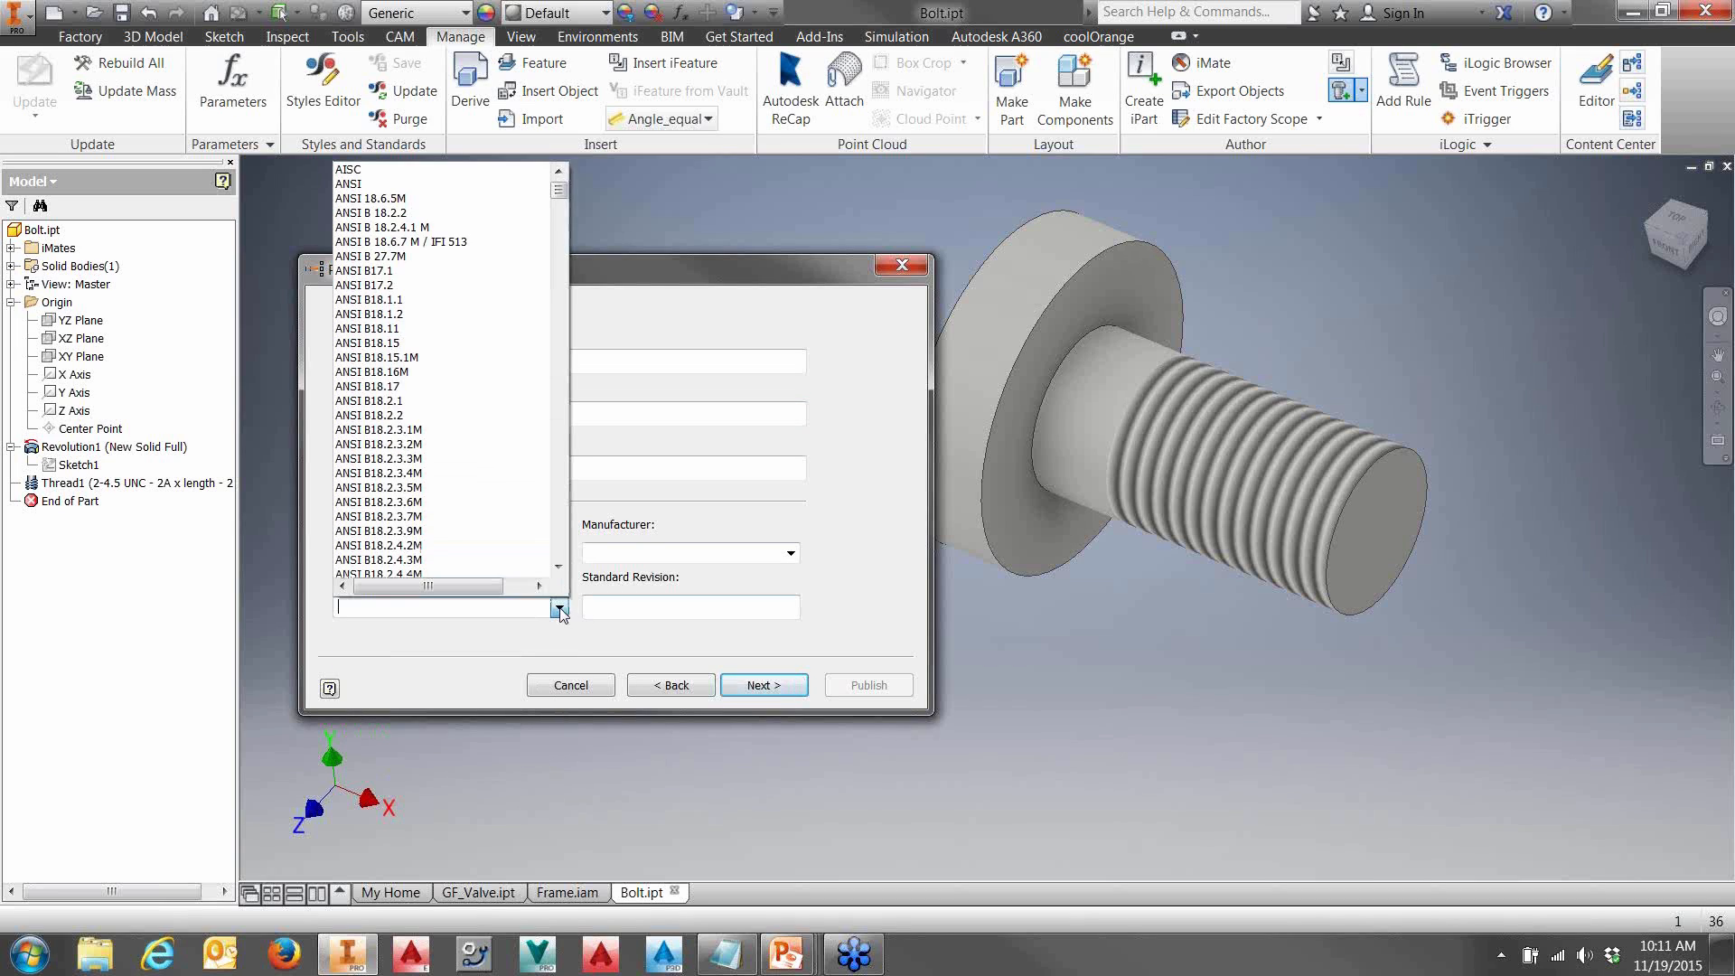
{"action": "left_click", "coordinate": [371, 183]}
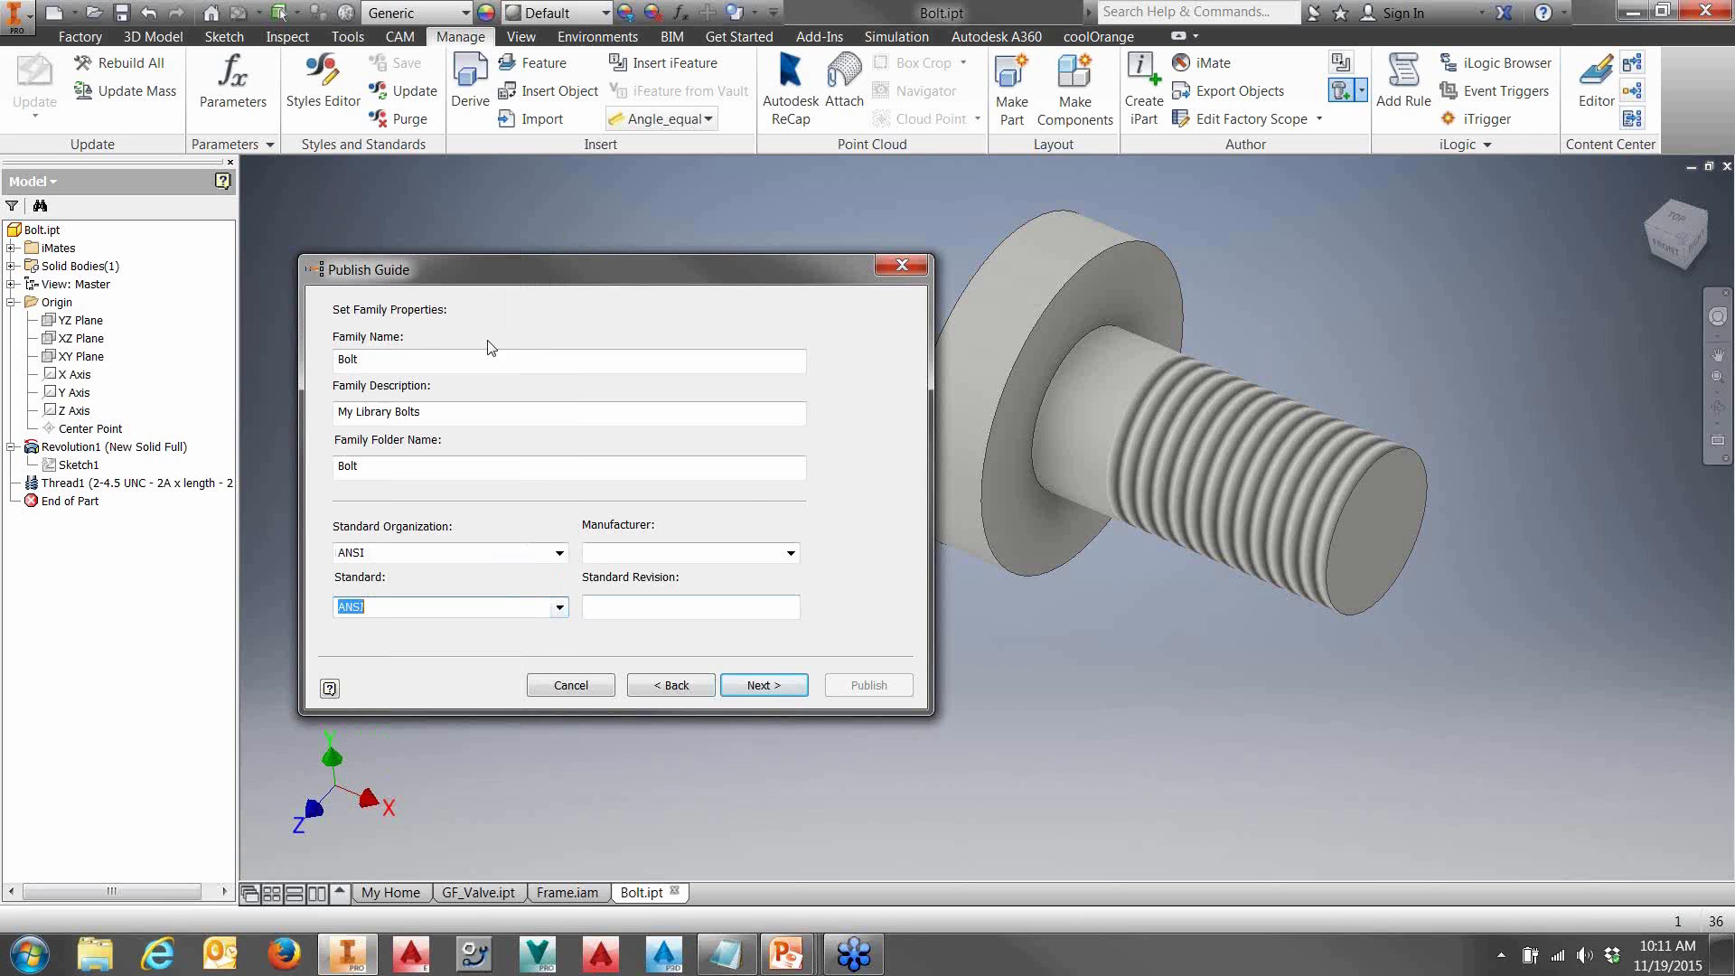
- Accept the family properties and default thumbnail image, and publish the bolt family to the library
{"action": "left_click", "coordinate": [781, 685]}
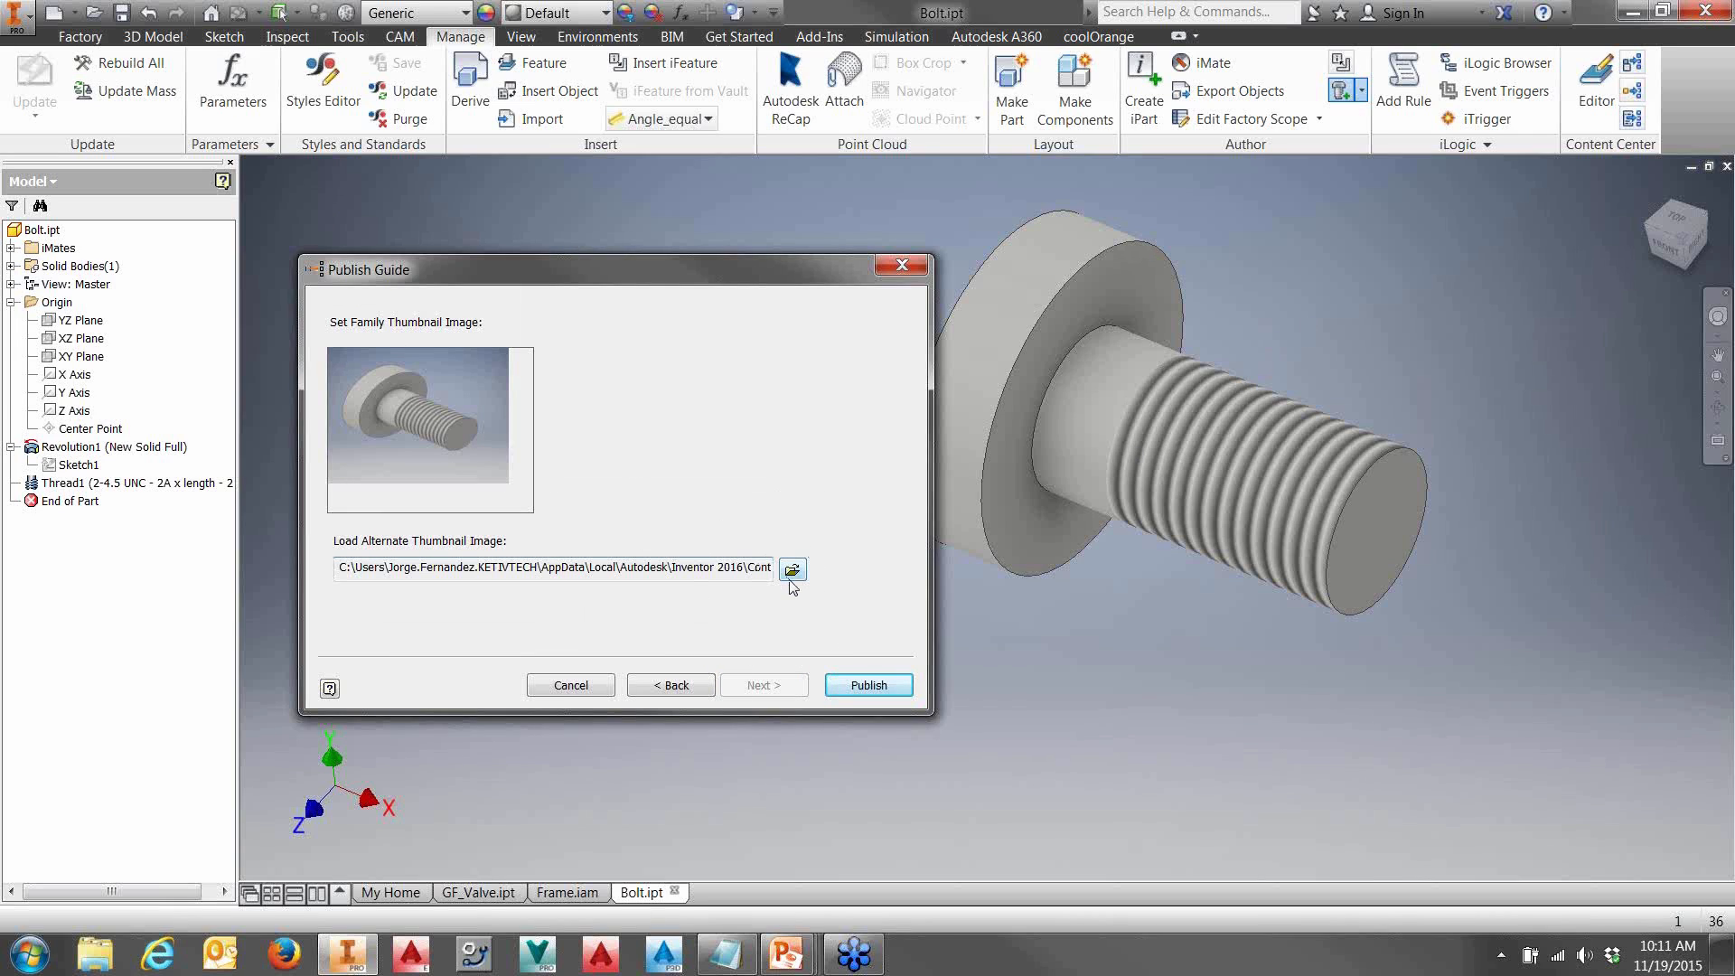
{"action": "left_click", "coordinate": [868, 686]}
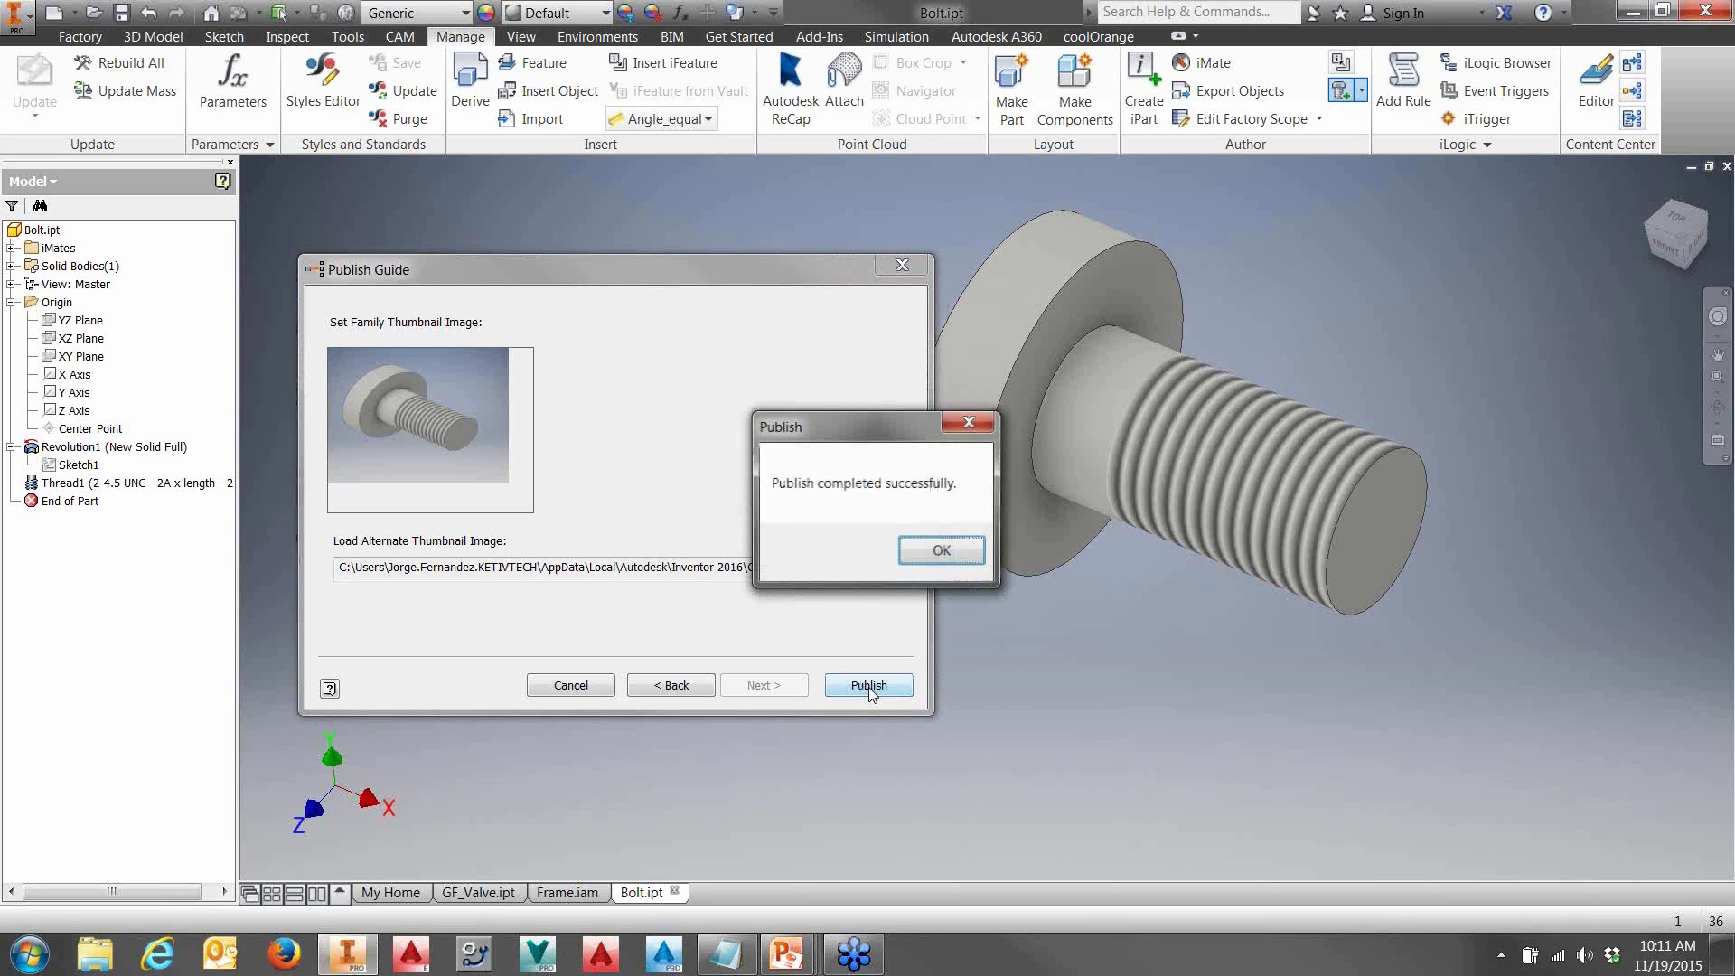
{"action": "left_click", "coordinate": [940, 551]}
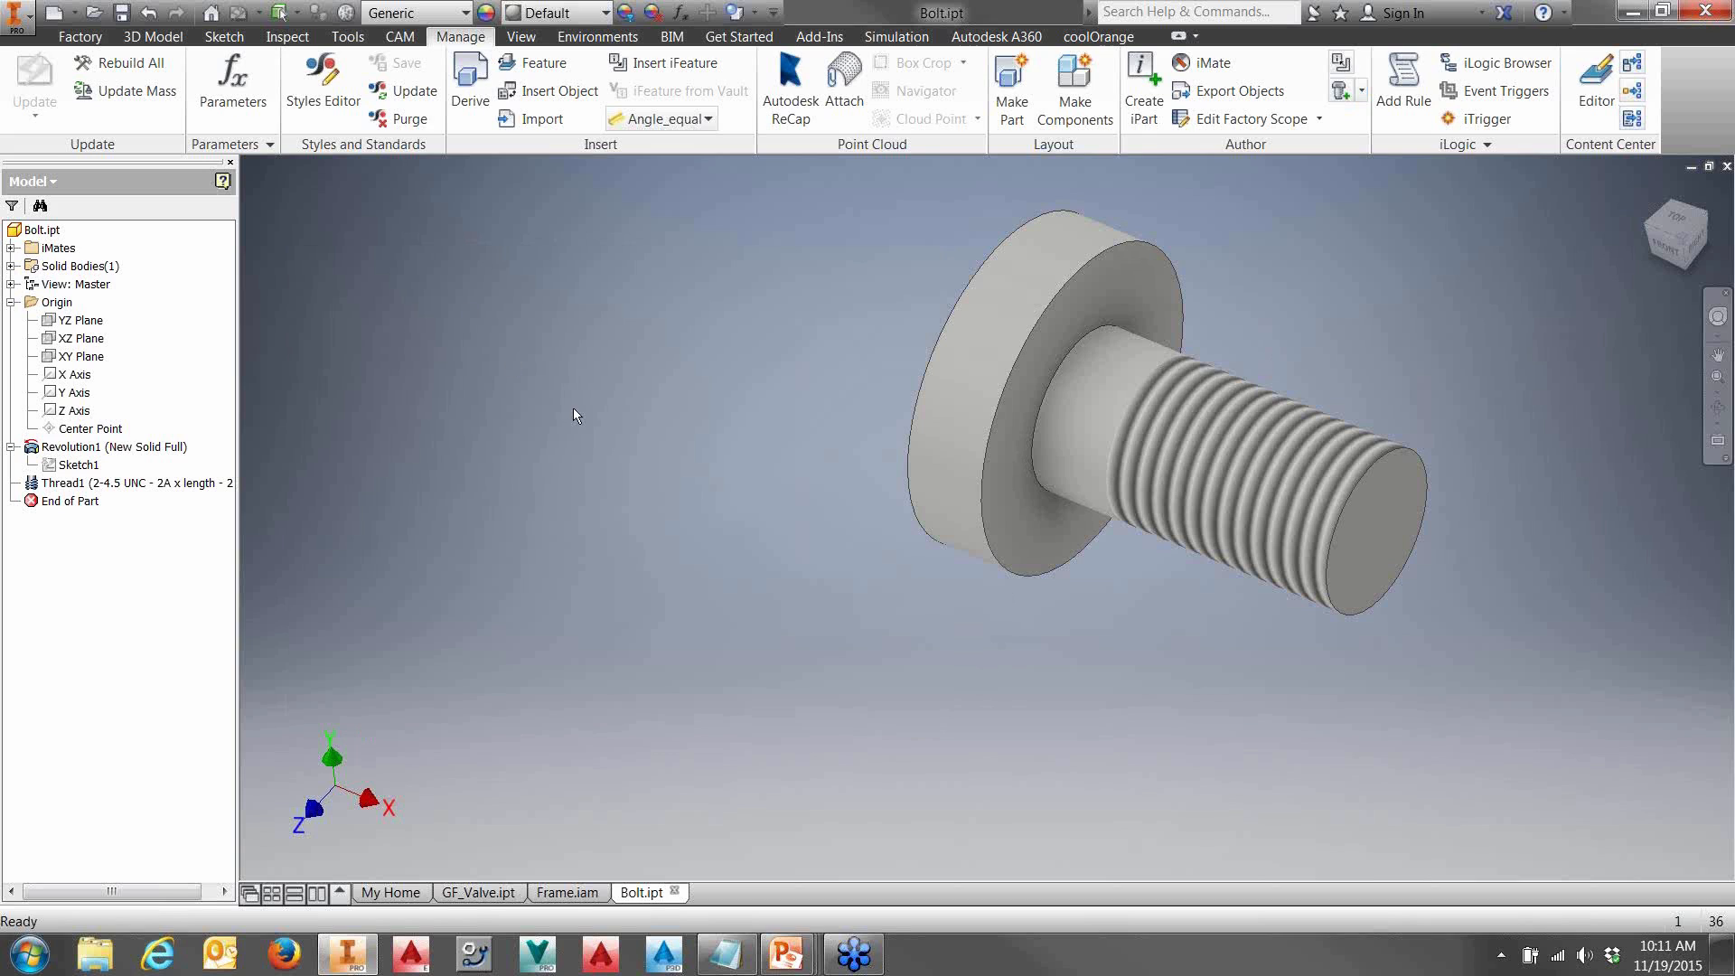
- Open the recent part 8020.ipt and view its profile sketch from the front
{"action": "middle_click", "coordinate": [728, 472]}
{"action": "middle_click", "coordinate": [729, 472]}
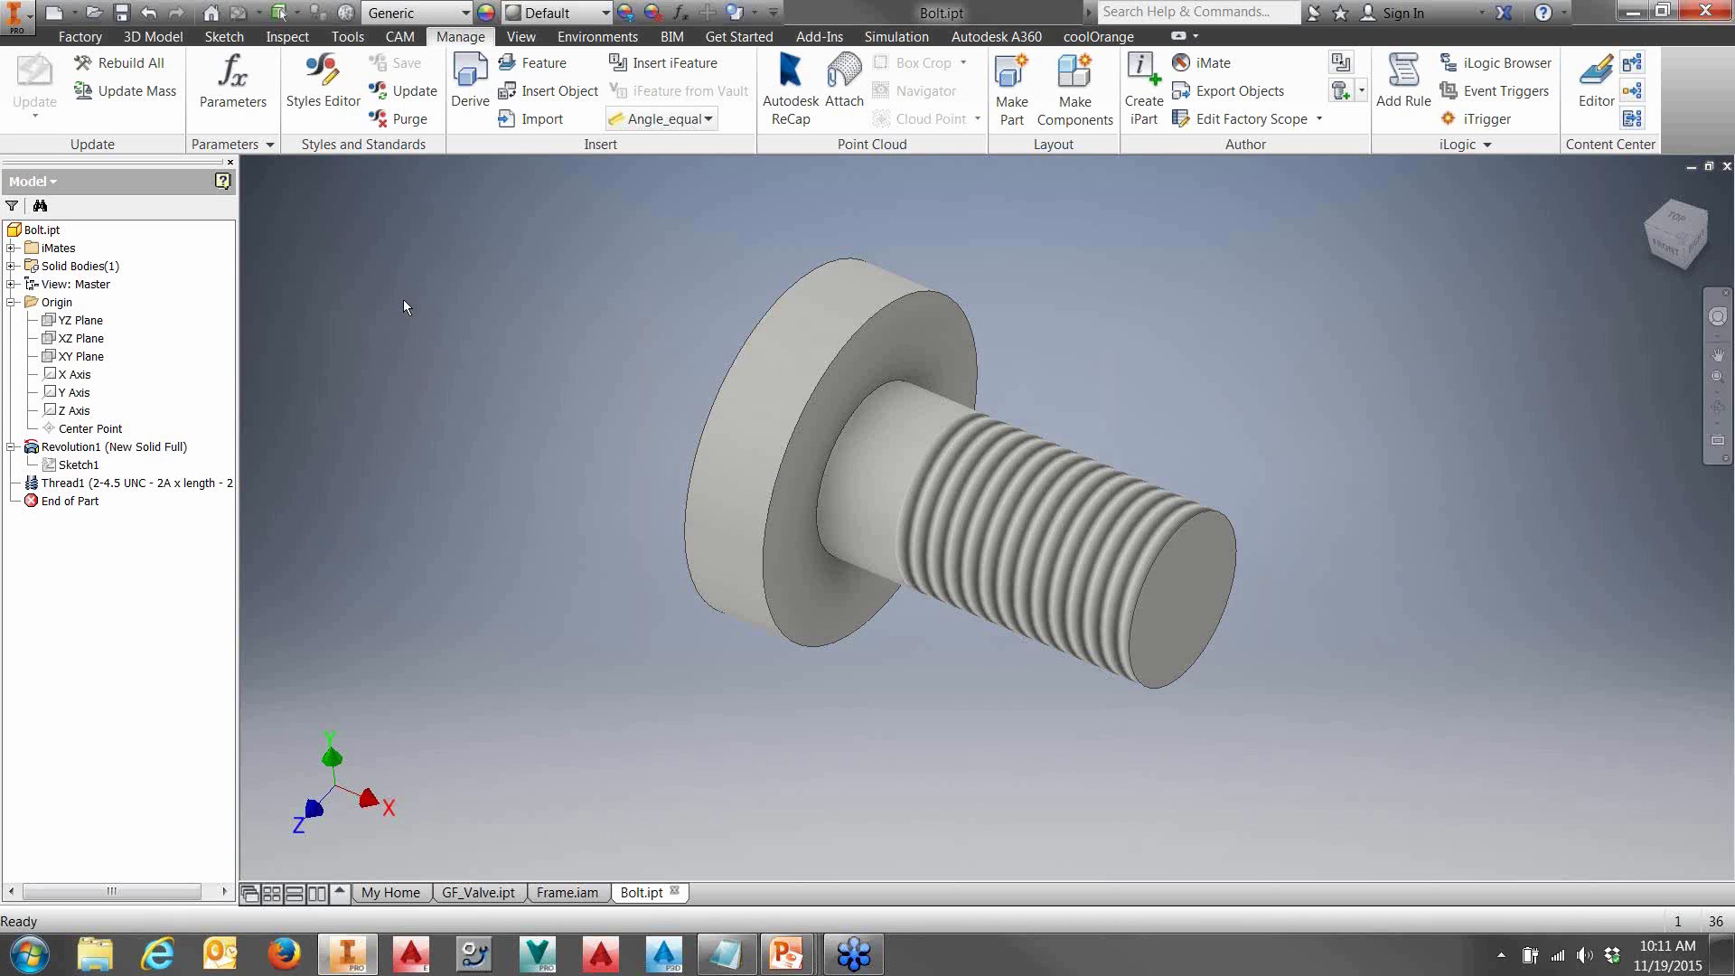
{"action": "left_click", "coordinate": [390, 892]}
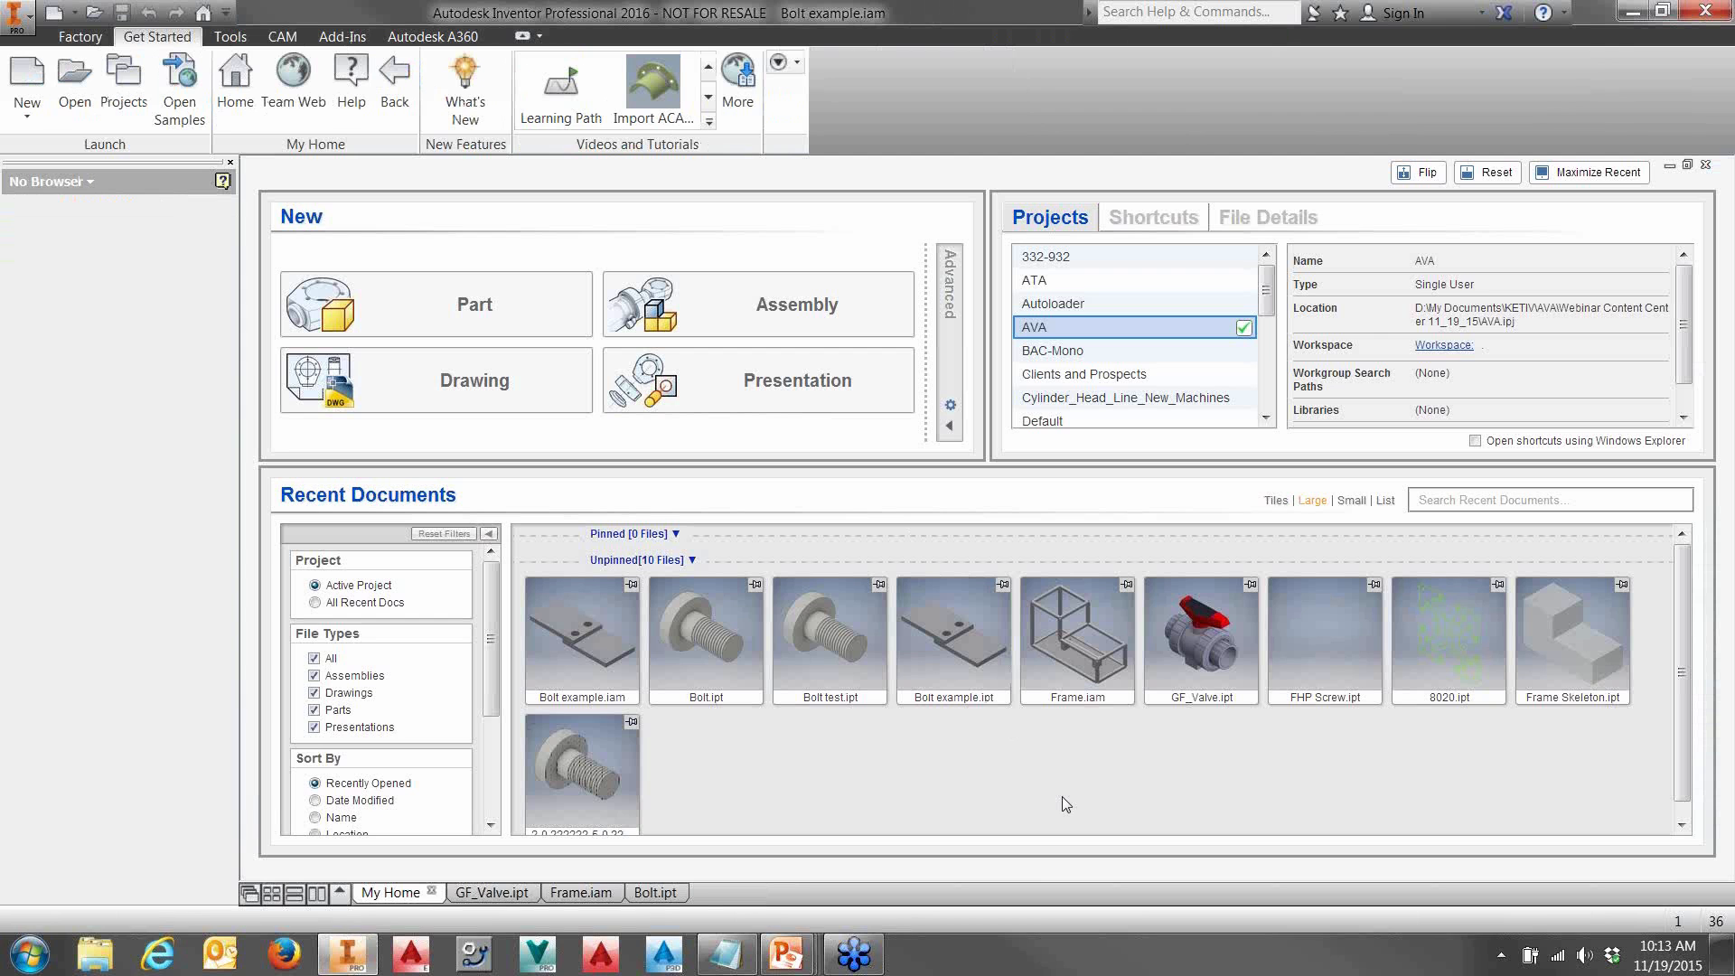
{"action": "left_click", "coordinate": [1451, 631]}
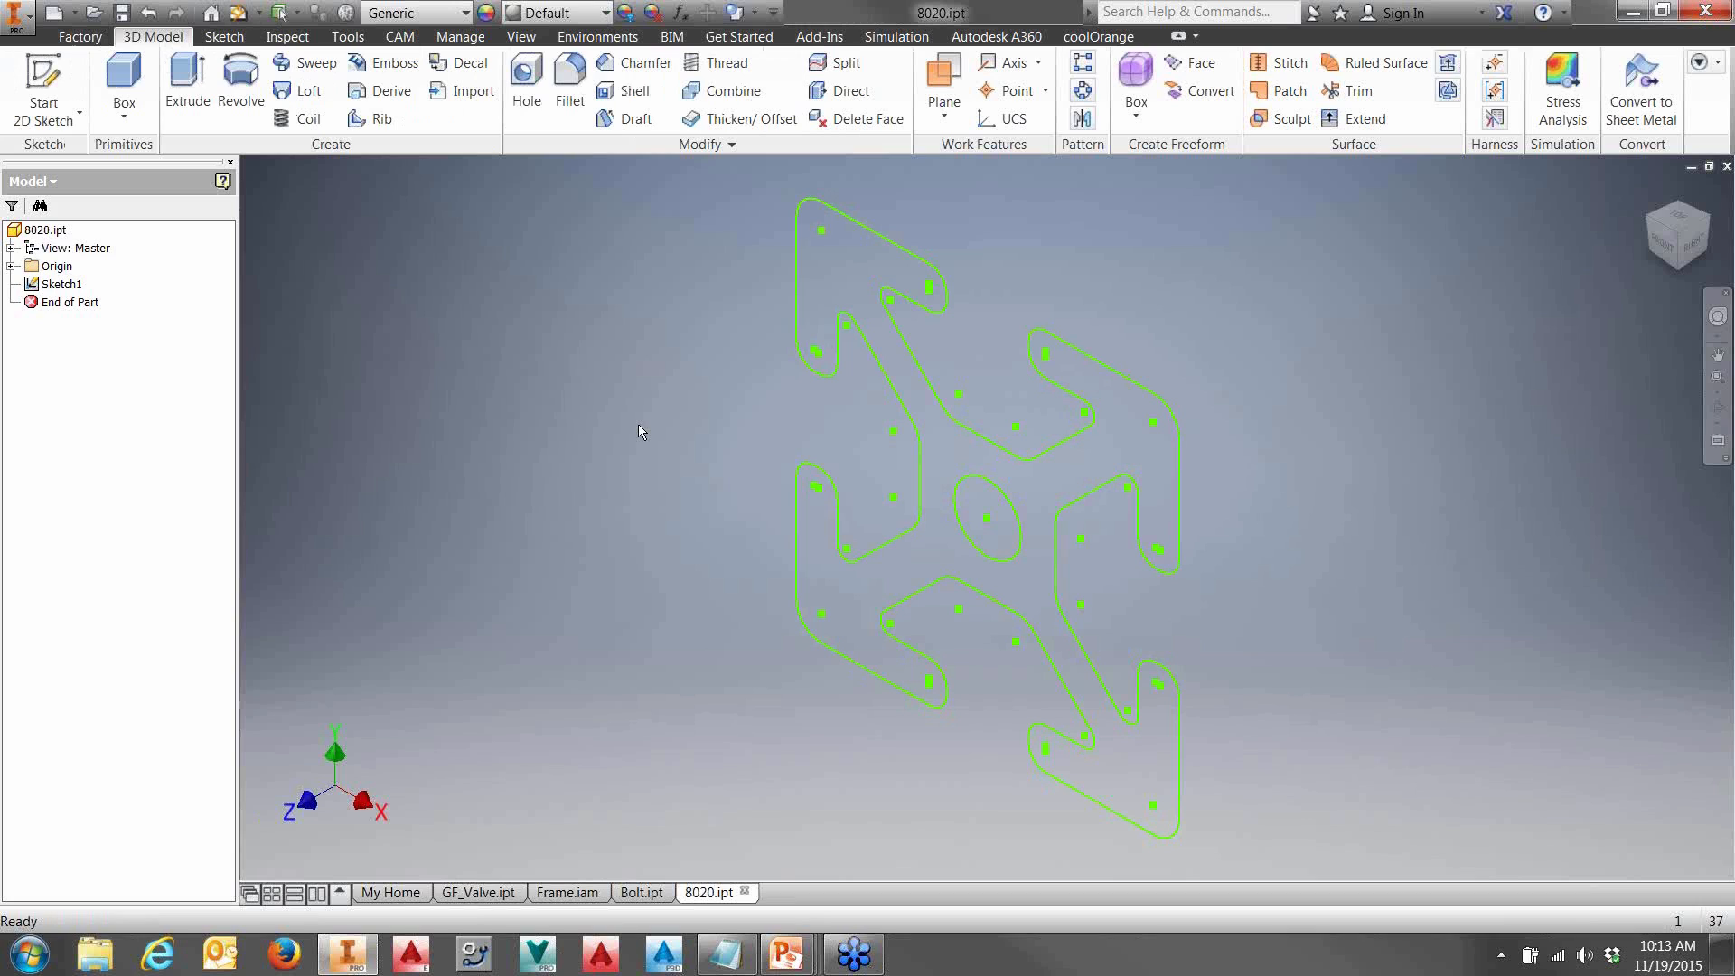
{"action": "left_click", "coordinate": [1665, 251]}
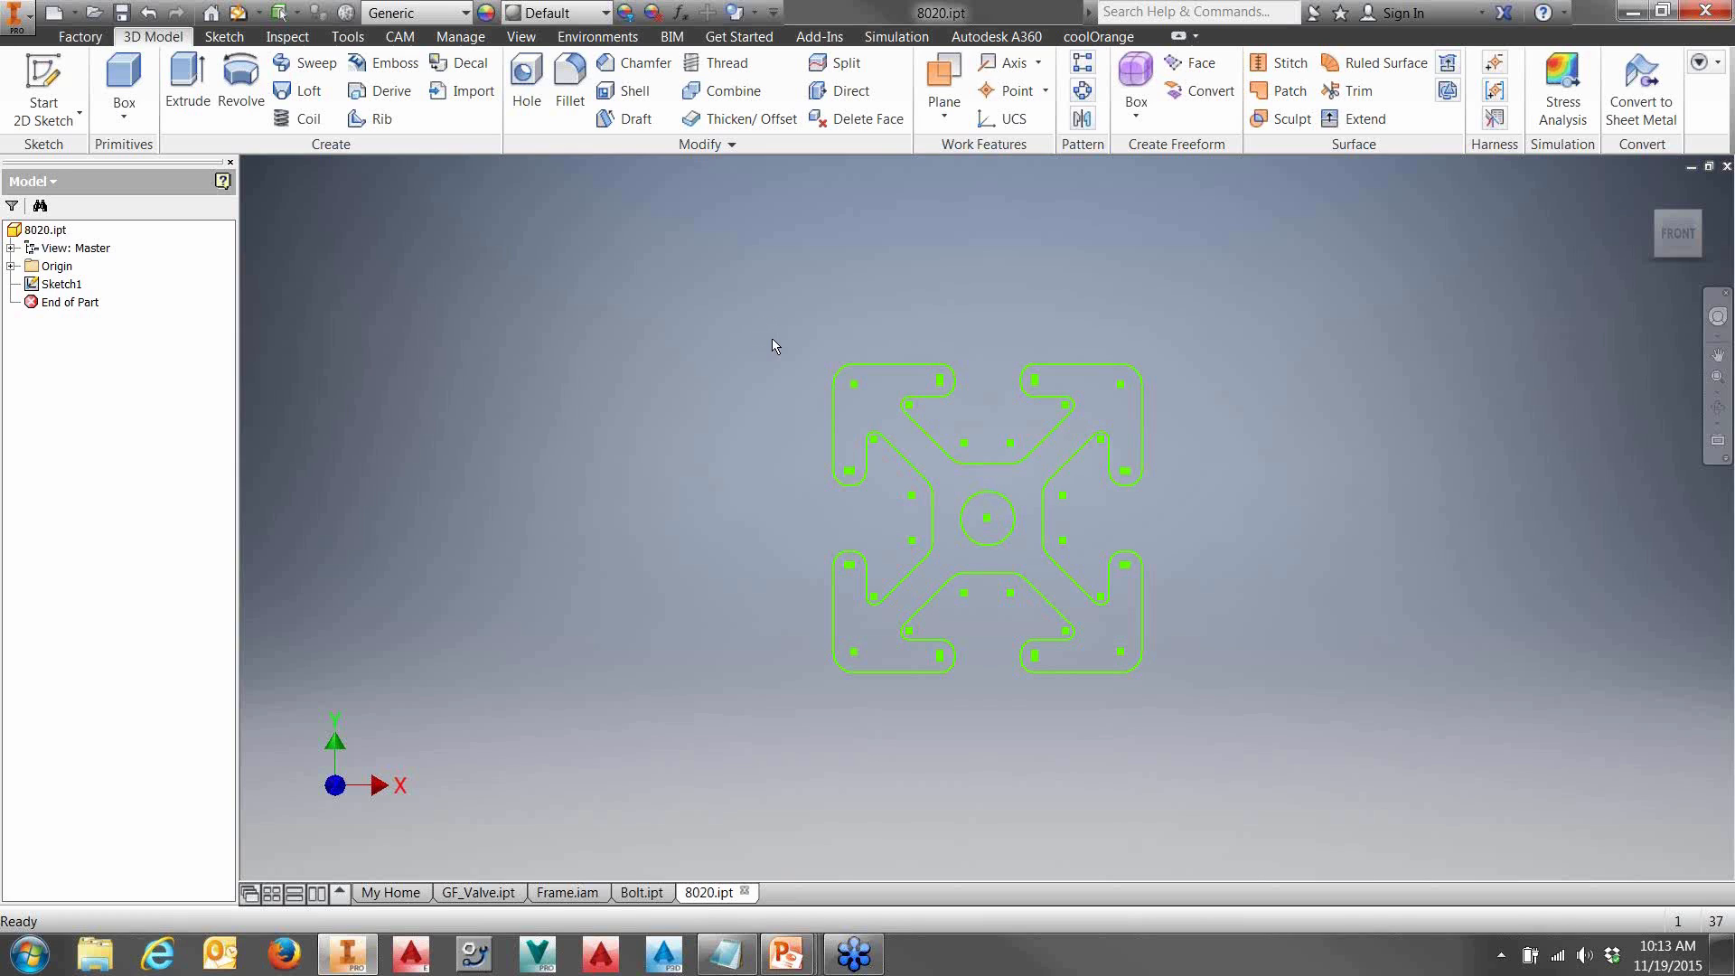
- Extrude the 8020 profile by 1 in, naming the distance parameter G_L
{"action": "key", "text": "e"}
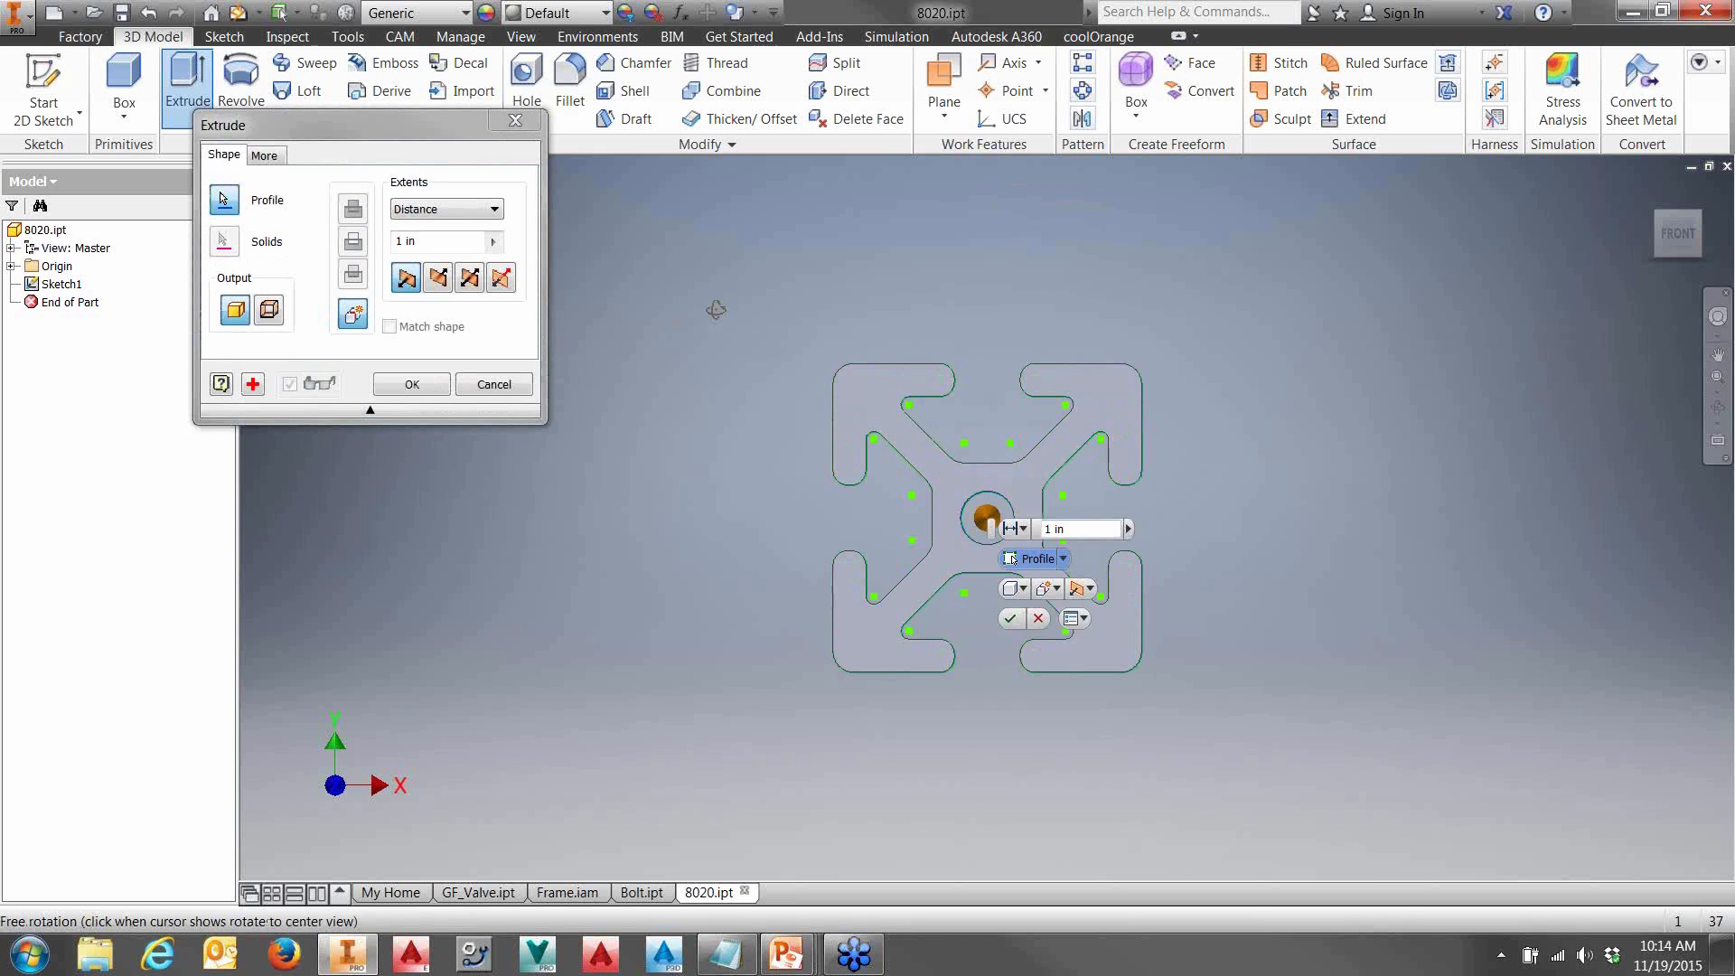
{"action": "middle_click_drag", "start_coordinate": [713, 306], "coordinate": [643, 329], "text": "shift"}
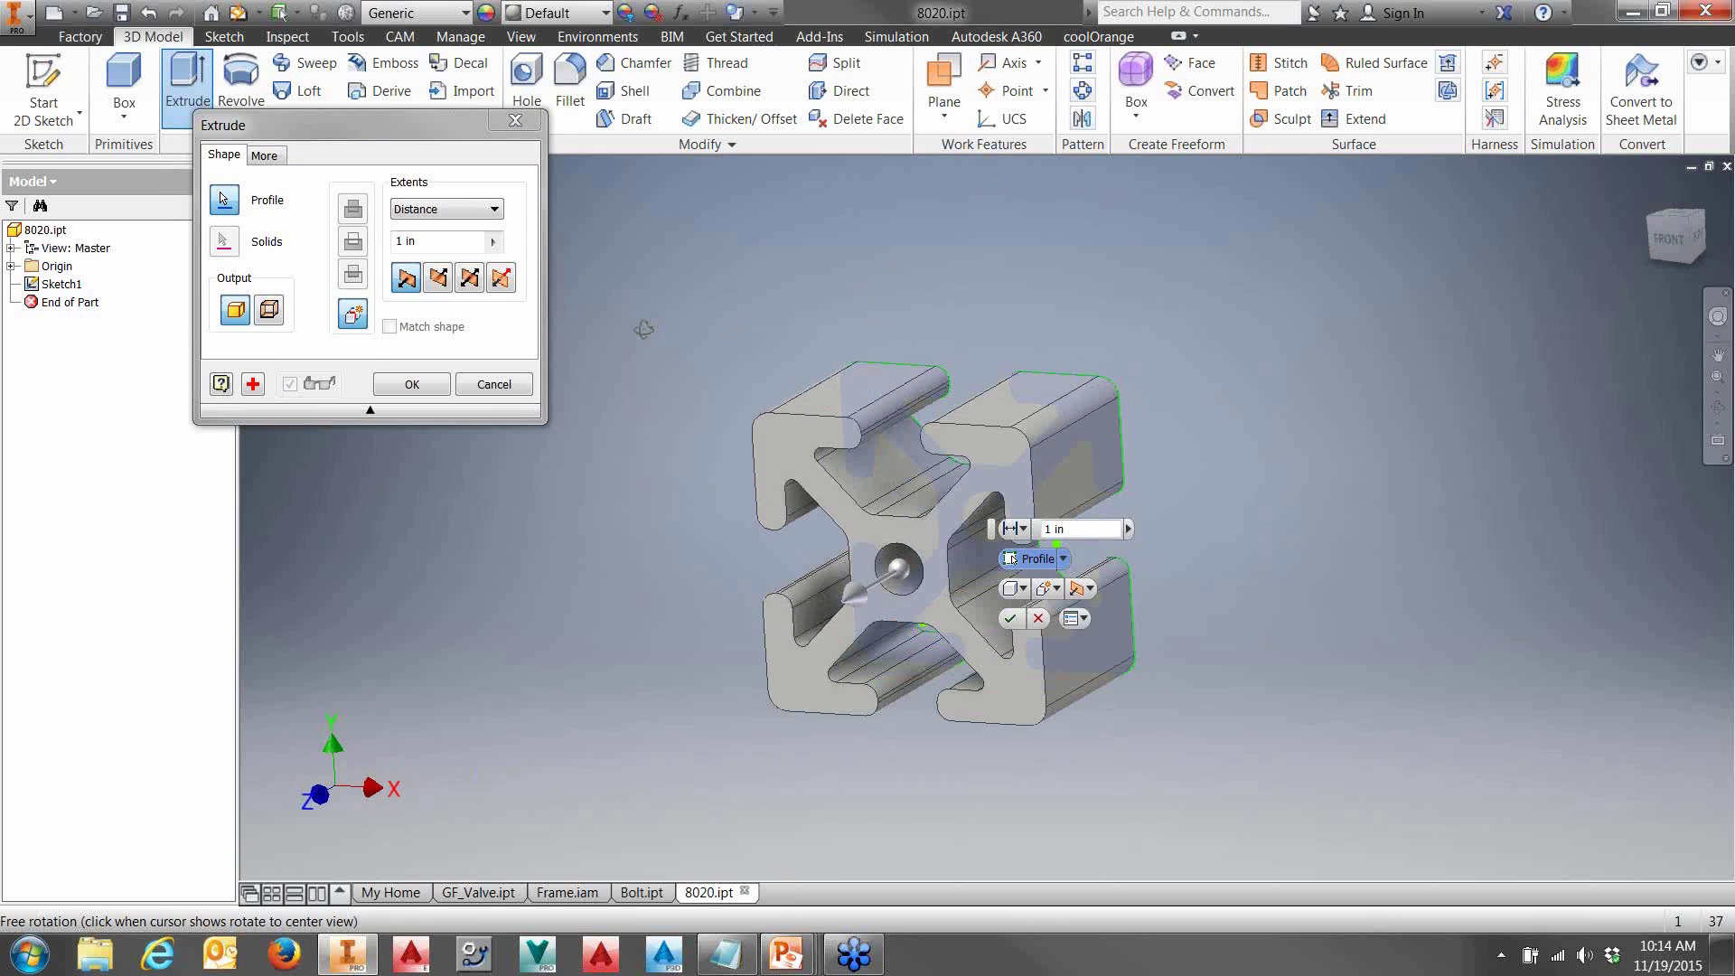
{"action": "left_click", "coordinate": [397, 241]}
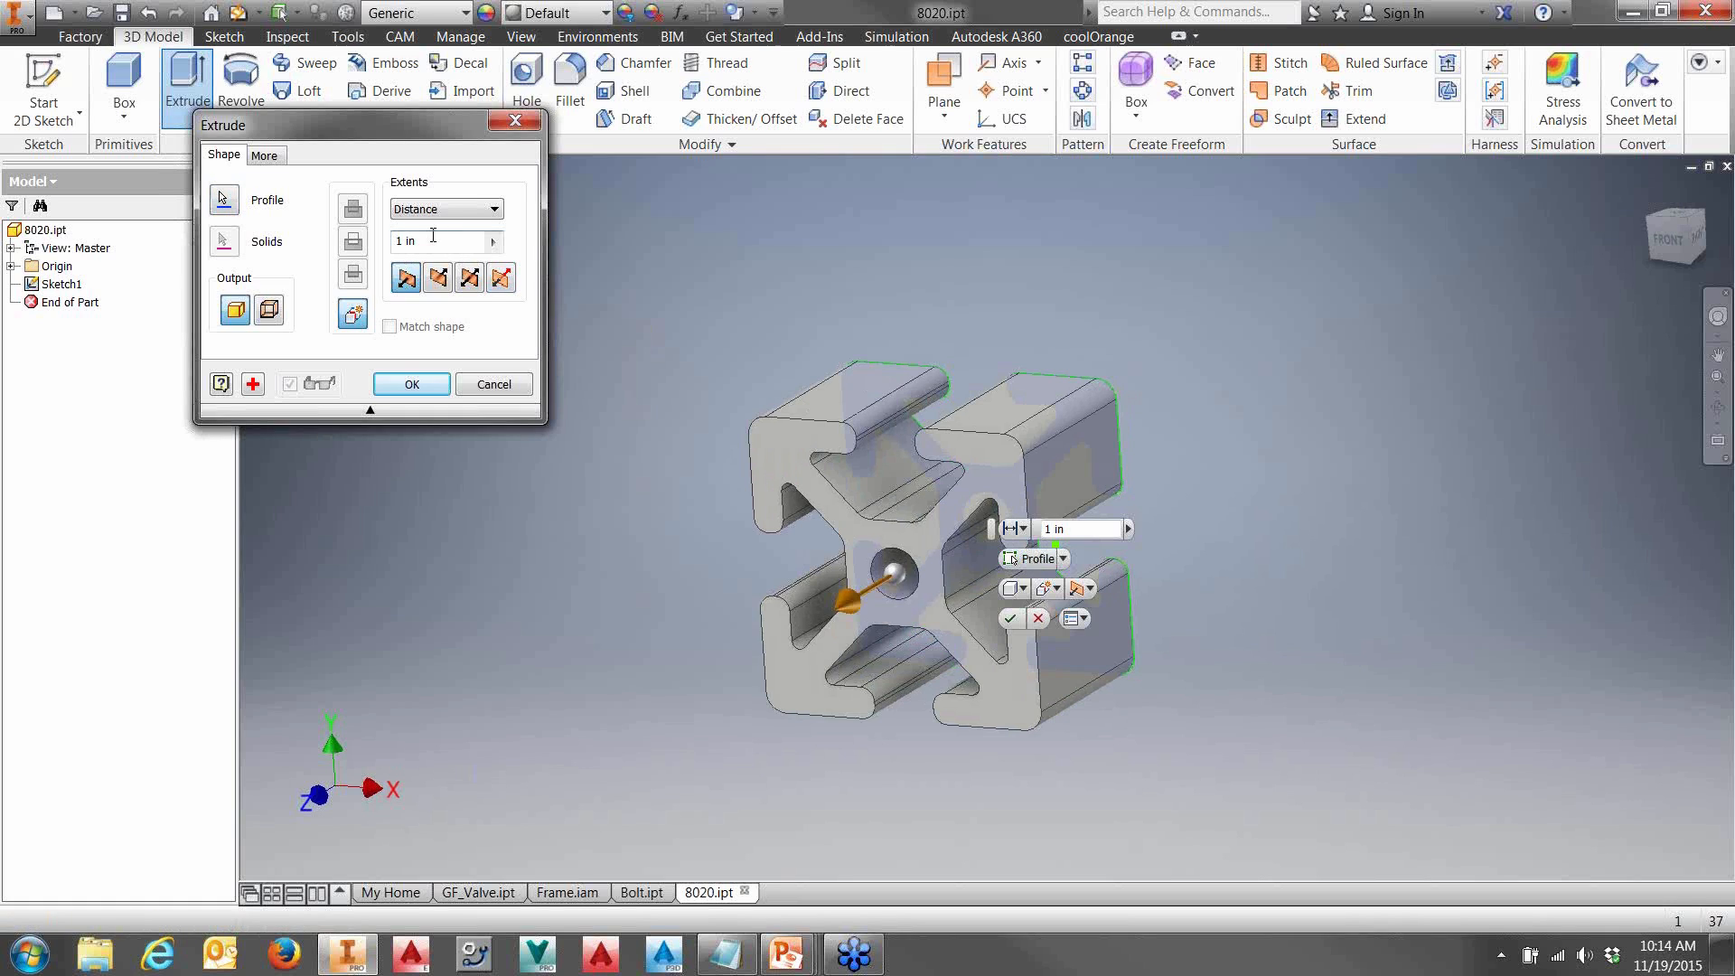
{"action": "type", "text": "G_L"}
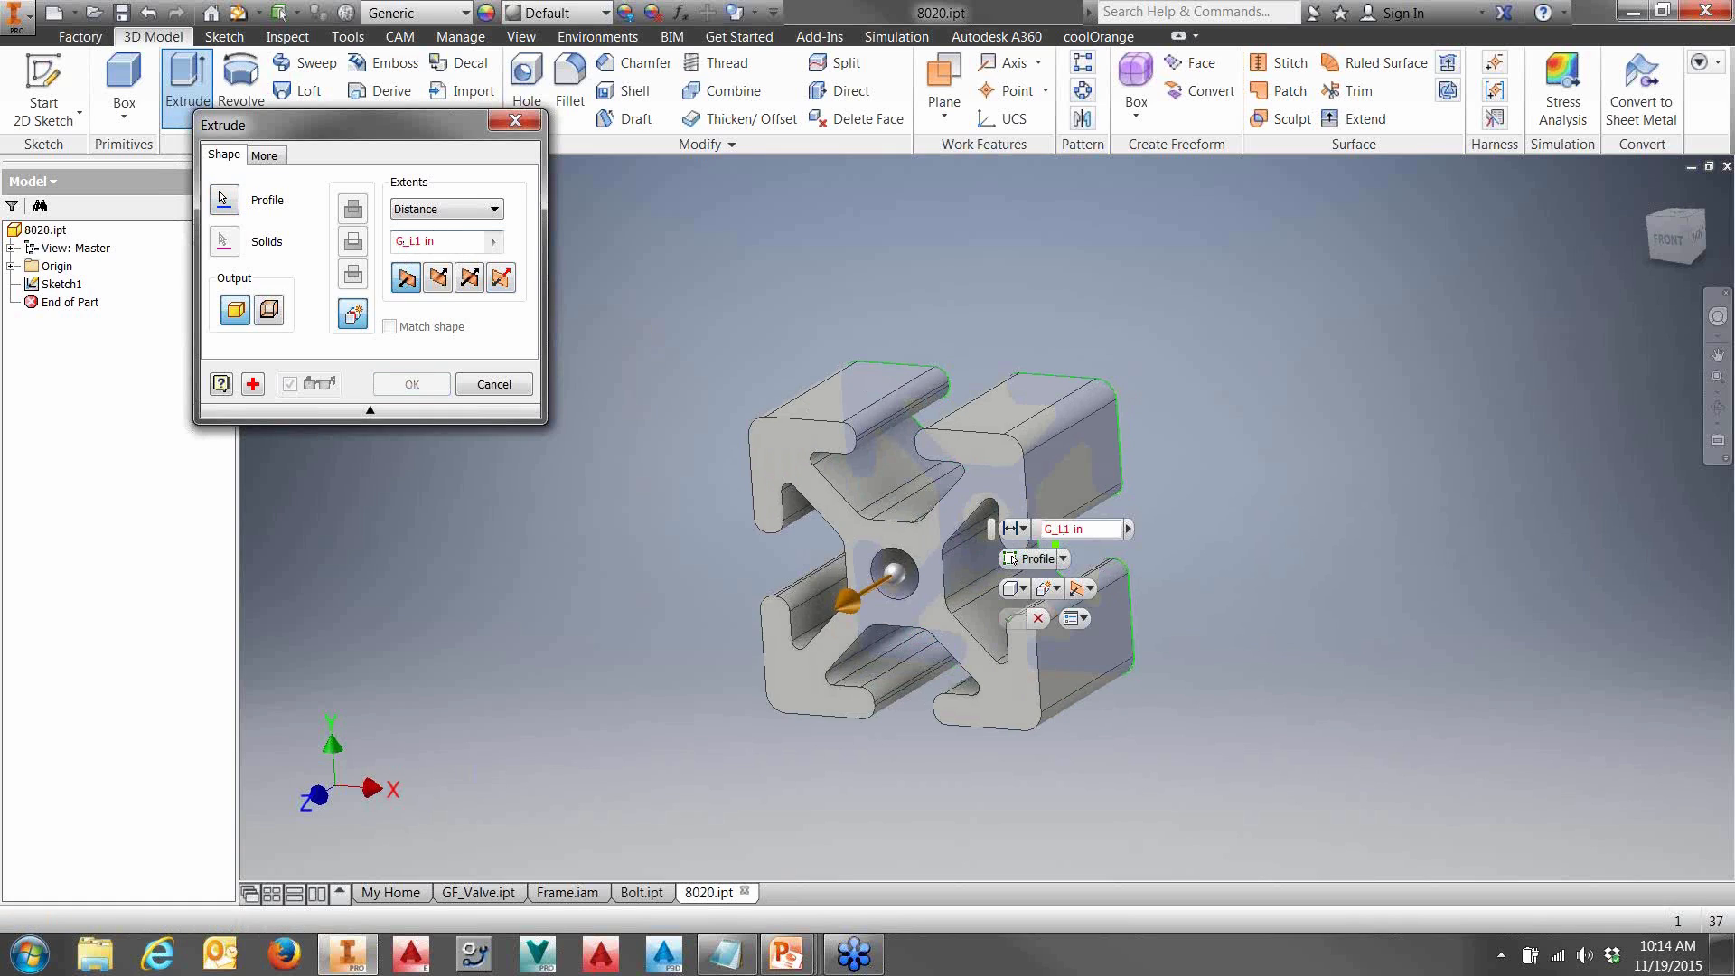
{"action": "type", "text": "="}
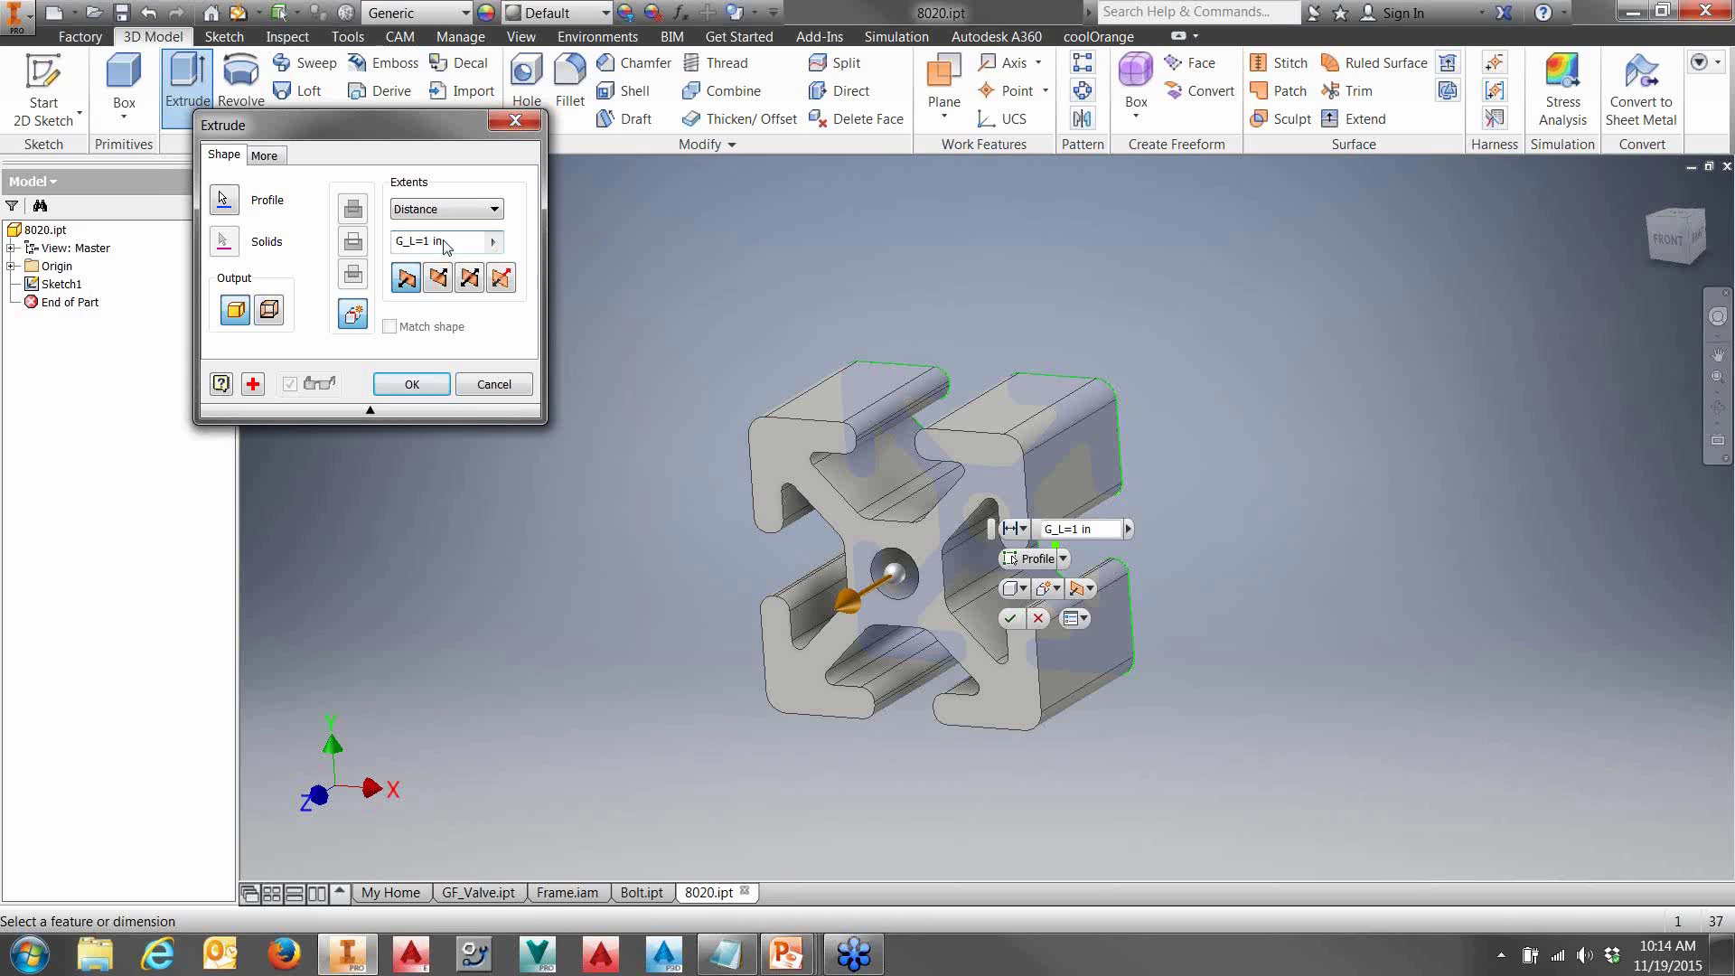
{"action": "left_click", "coordinate": [413, 386]}
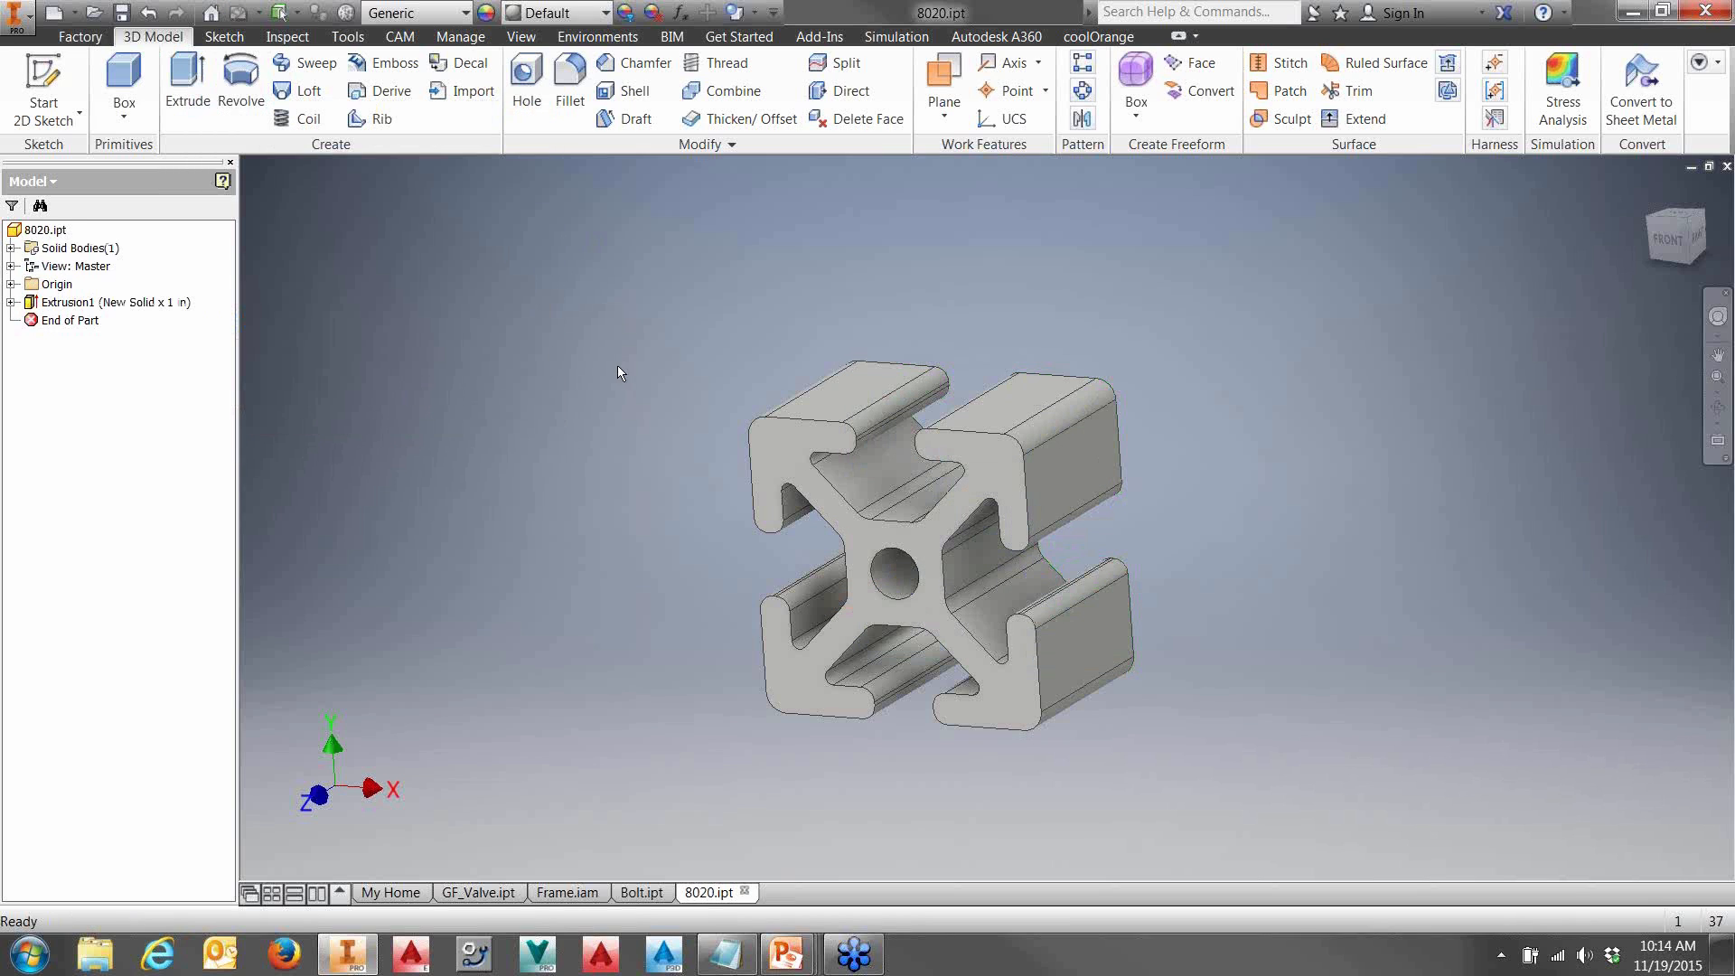
- Start authoring the extrusion as a structural shape in the My Structual Shapes category, and check its predefined base point from the front
{"action": "middle_click_drag", "start_coordinate": [617, 366], "coordinate": [584, 377], "text": "shift"}
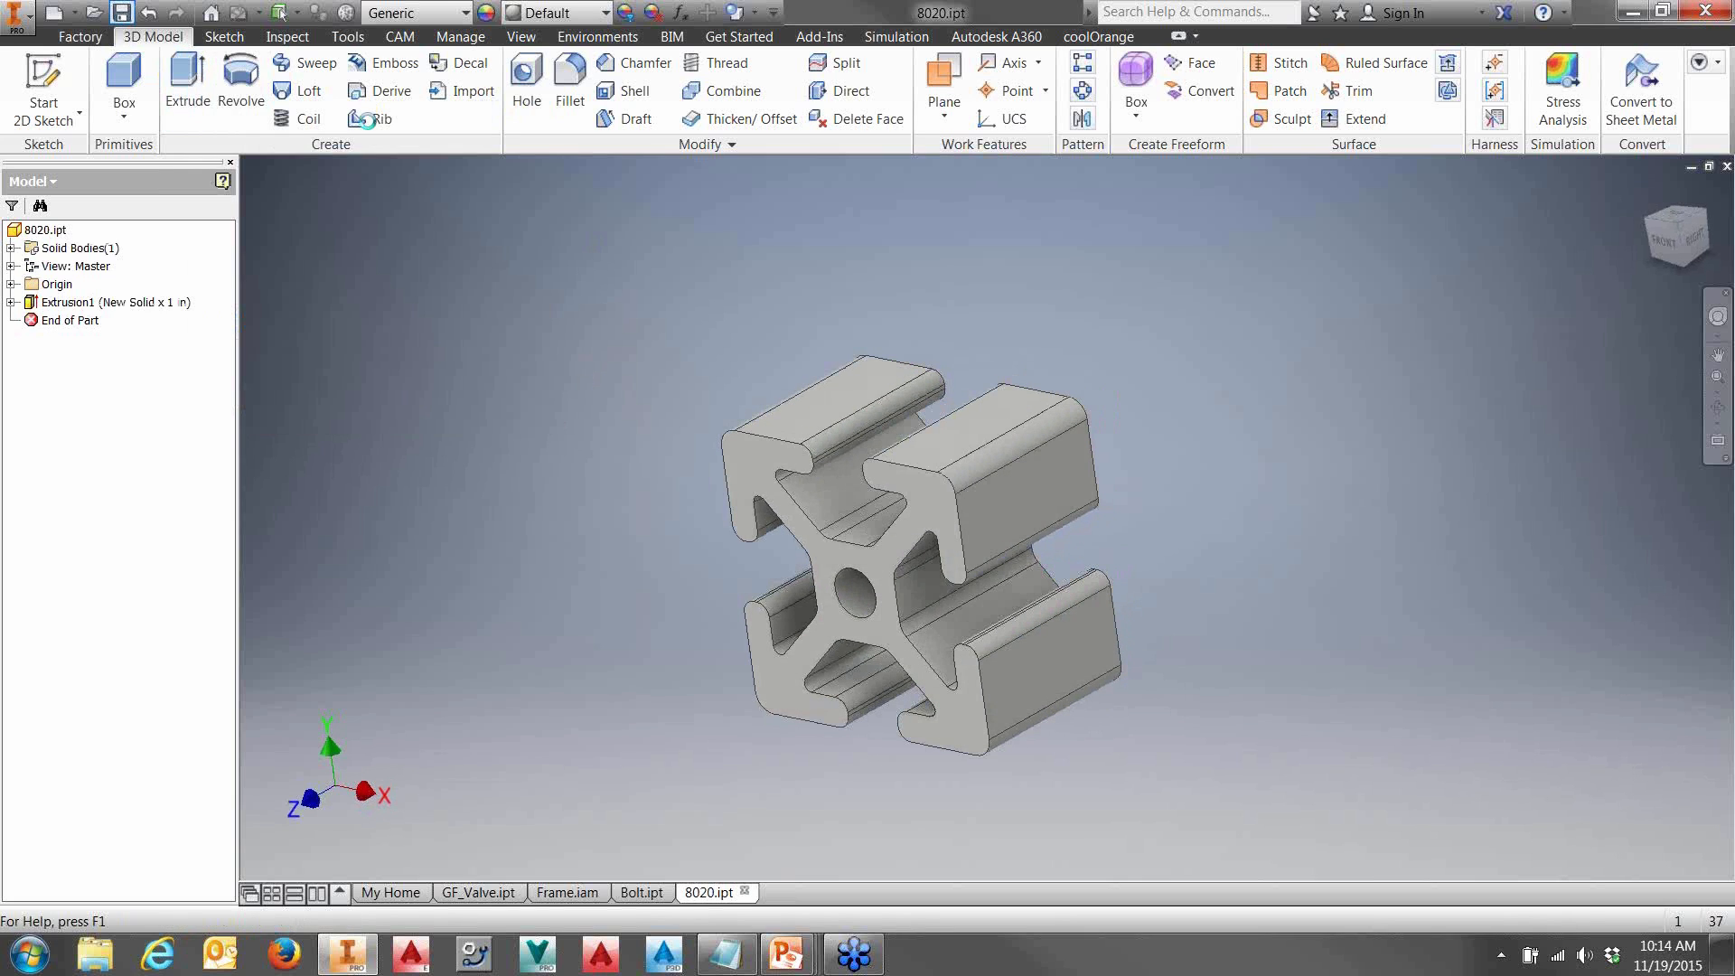
{"action": "left_click", "coordinate": [460, 36]}
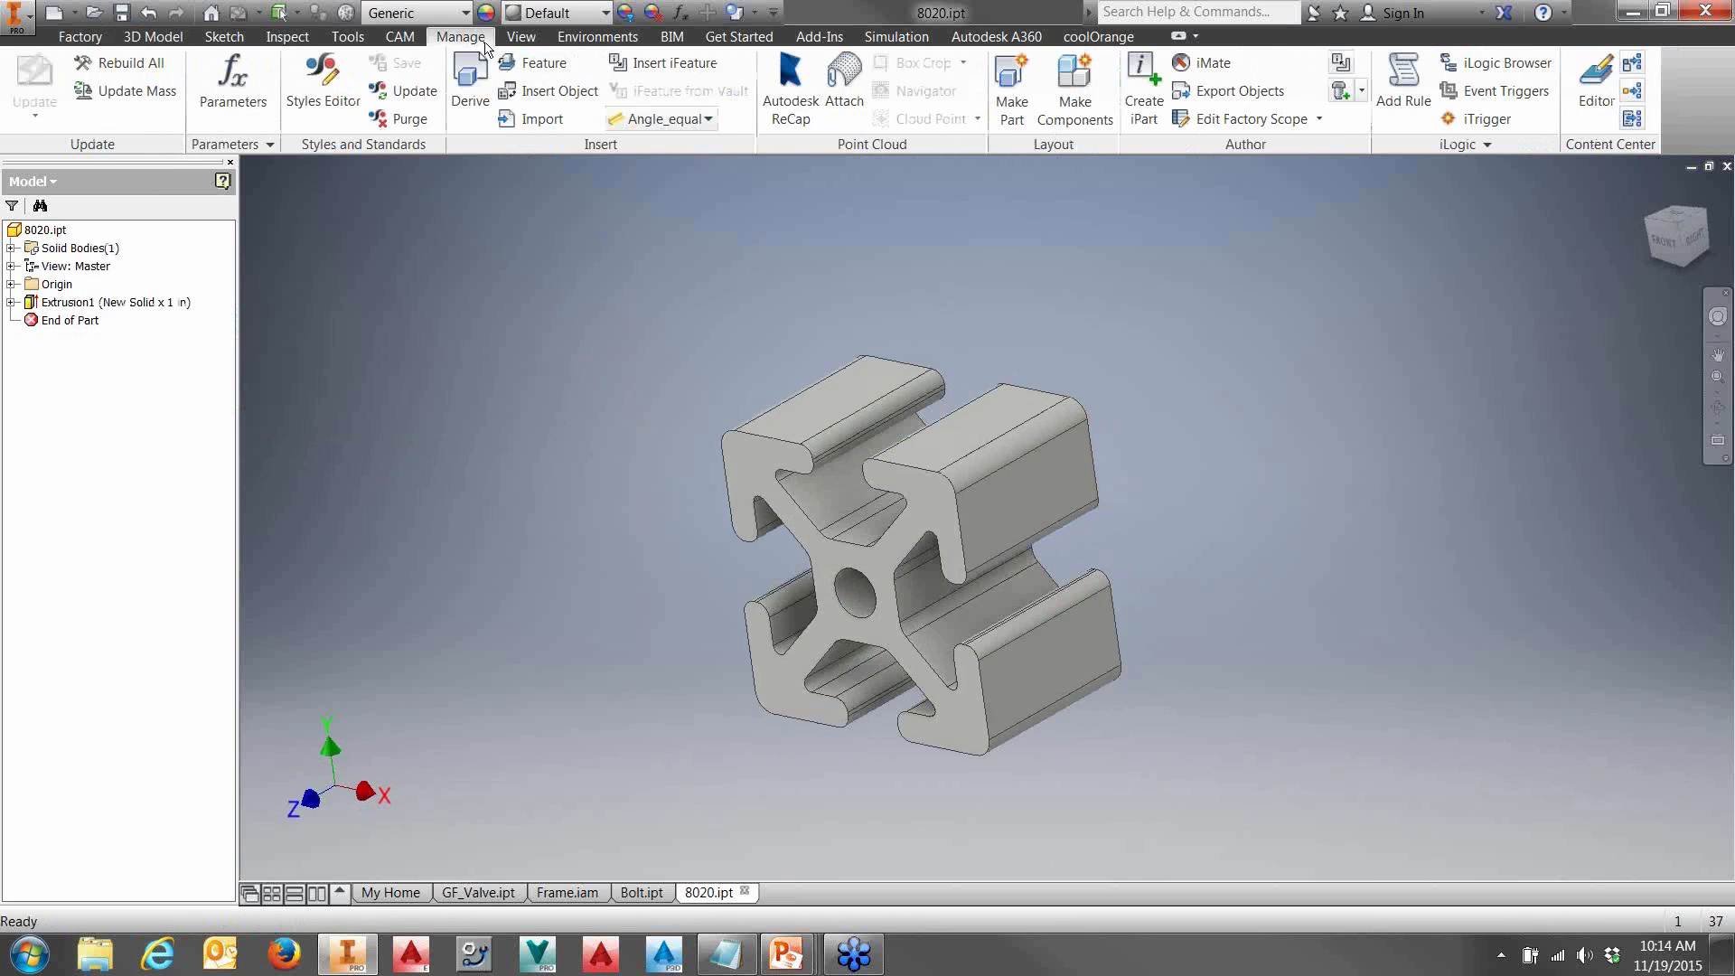
{"action": "left_click", "coordinate": [1361, 91]}
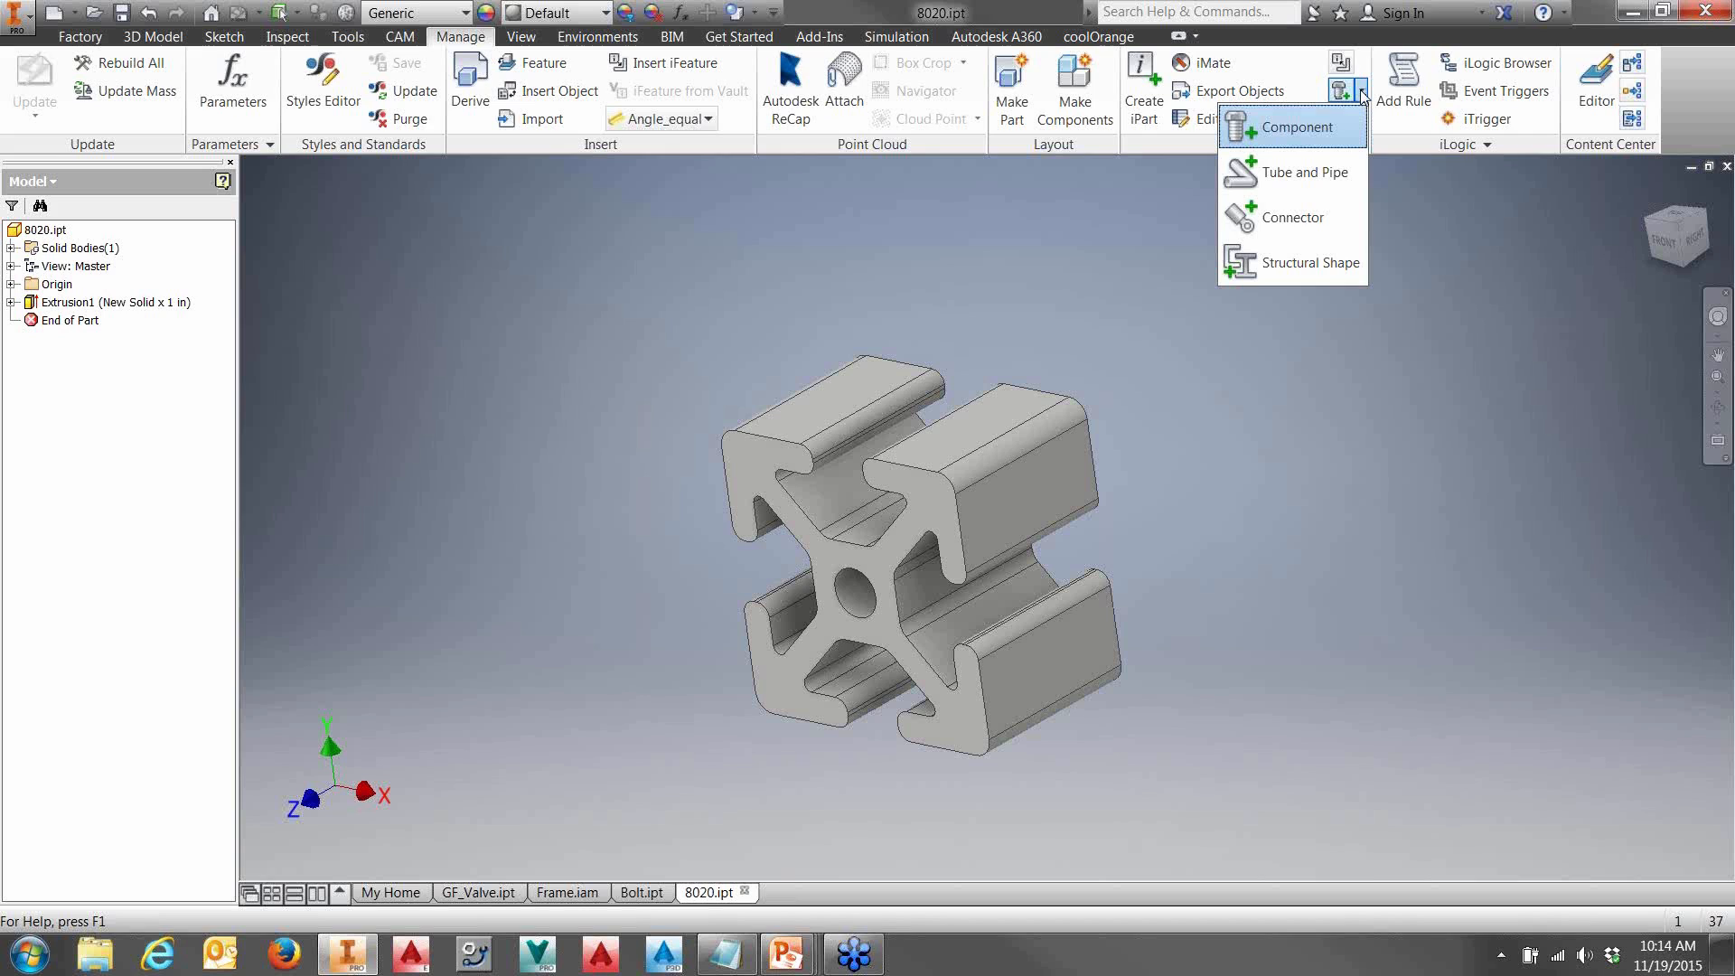
{"action": "left_click", "coordinate": [1311, 263]}
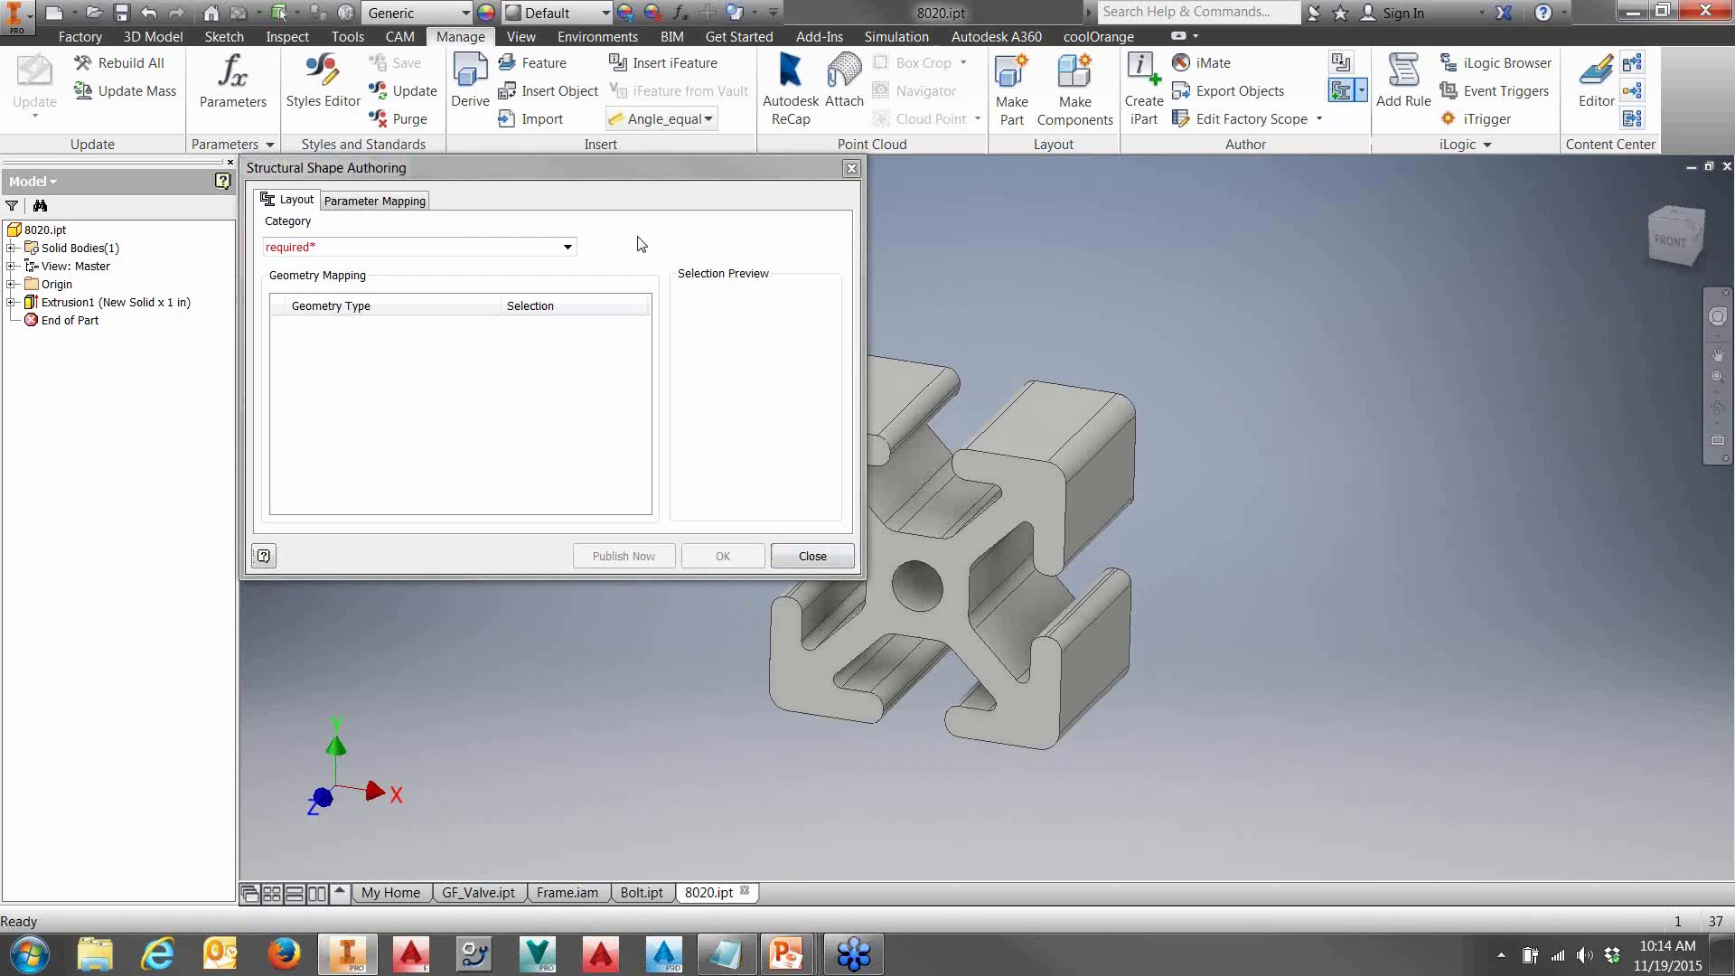
{"action": "left_click", "coordinate": [567, 247]}
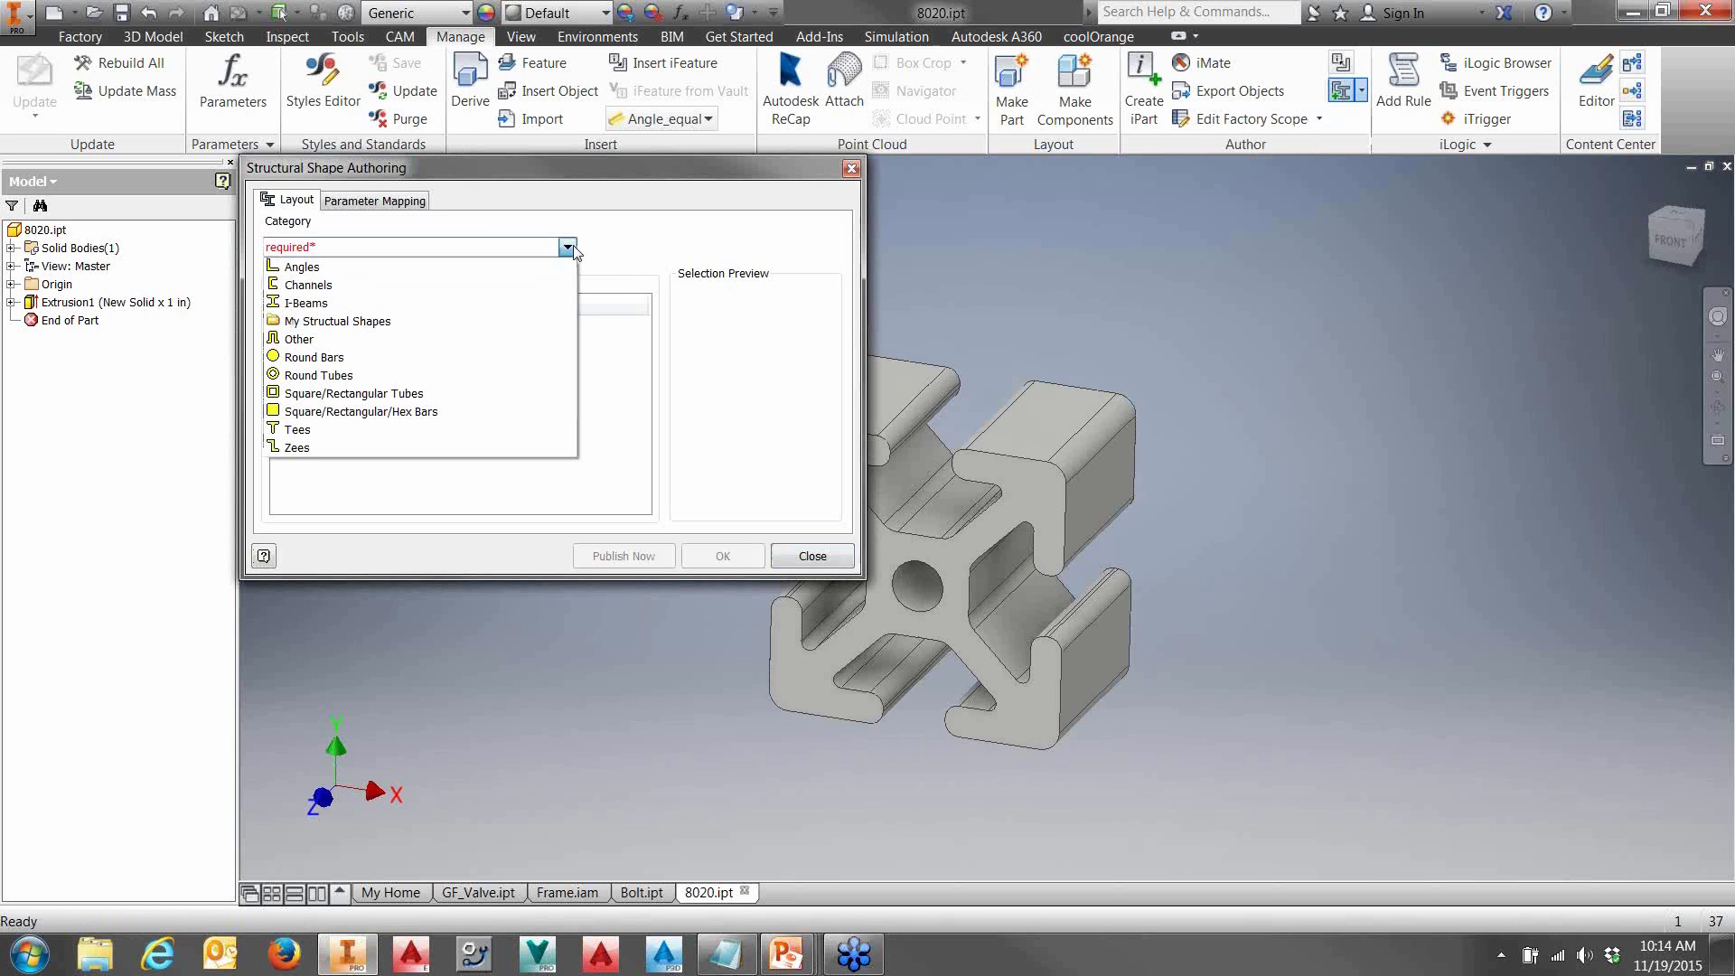
{"action": "left_click", "coordinate": [342, 323]}
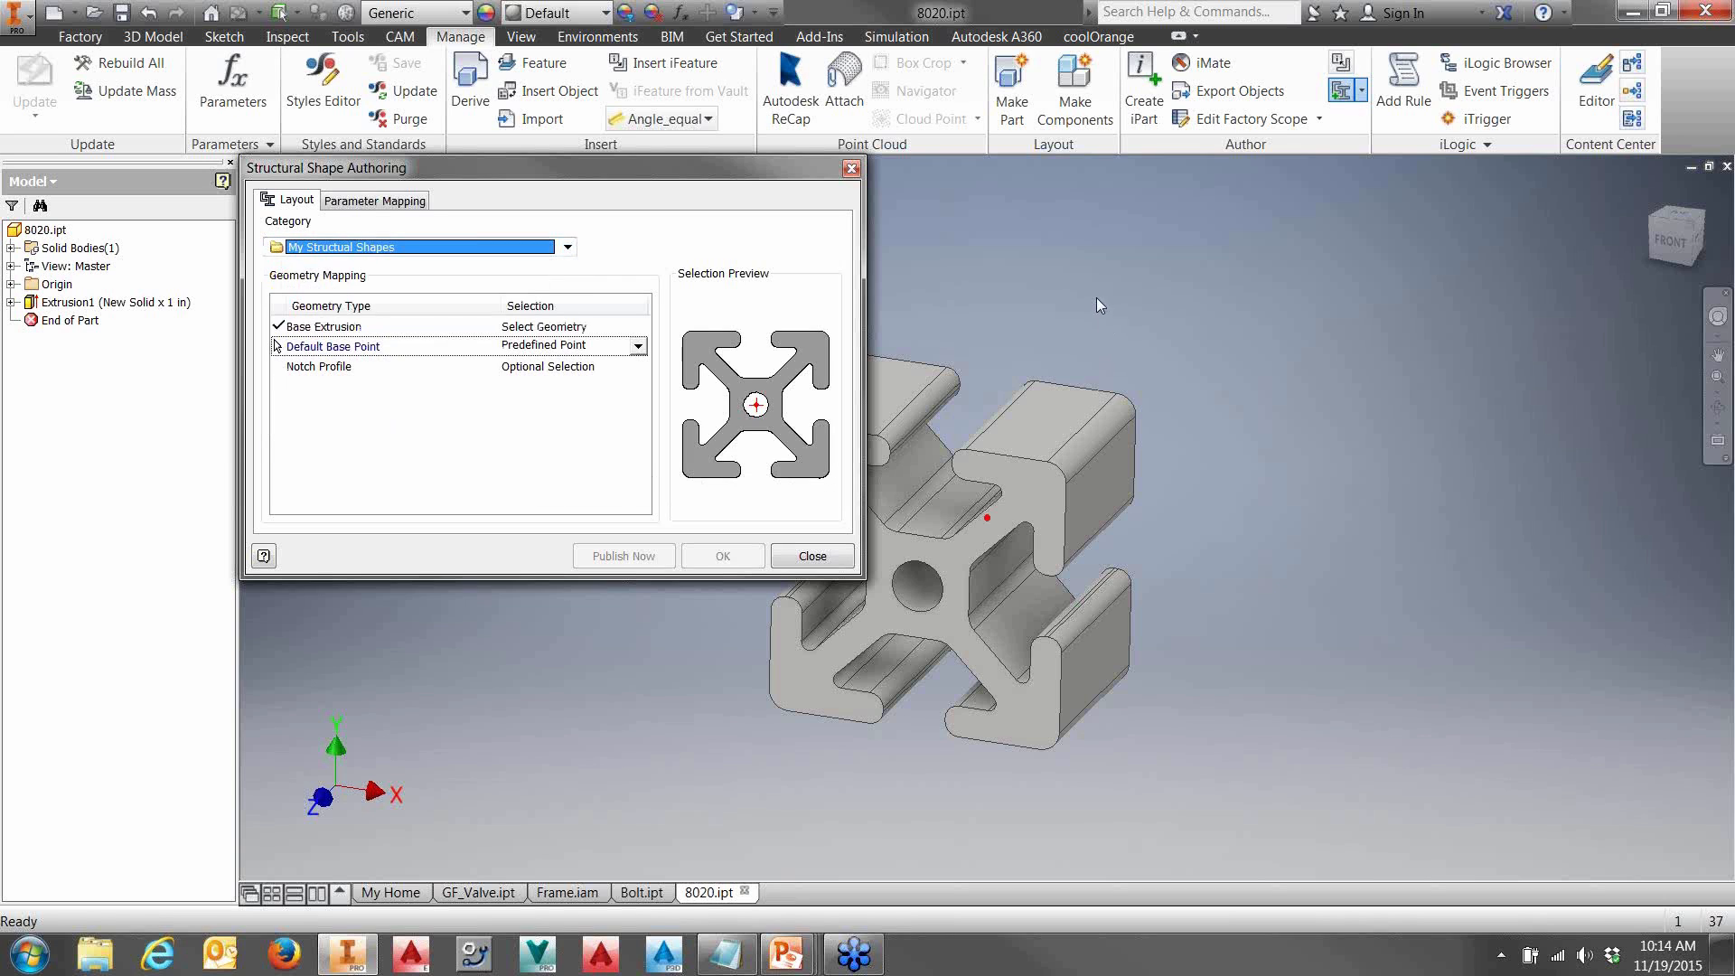
{"action": "middle_click_drag", "start_coordinate": [1097, 297], "coordinate": [1304, 285]}
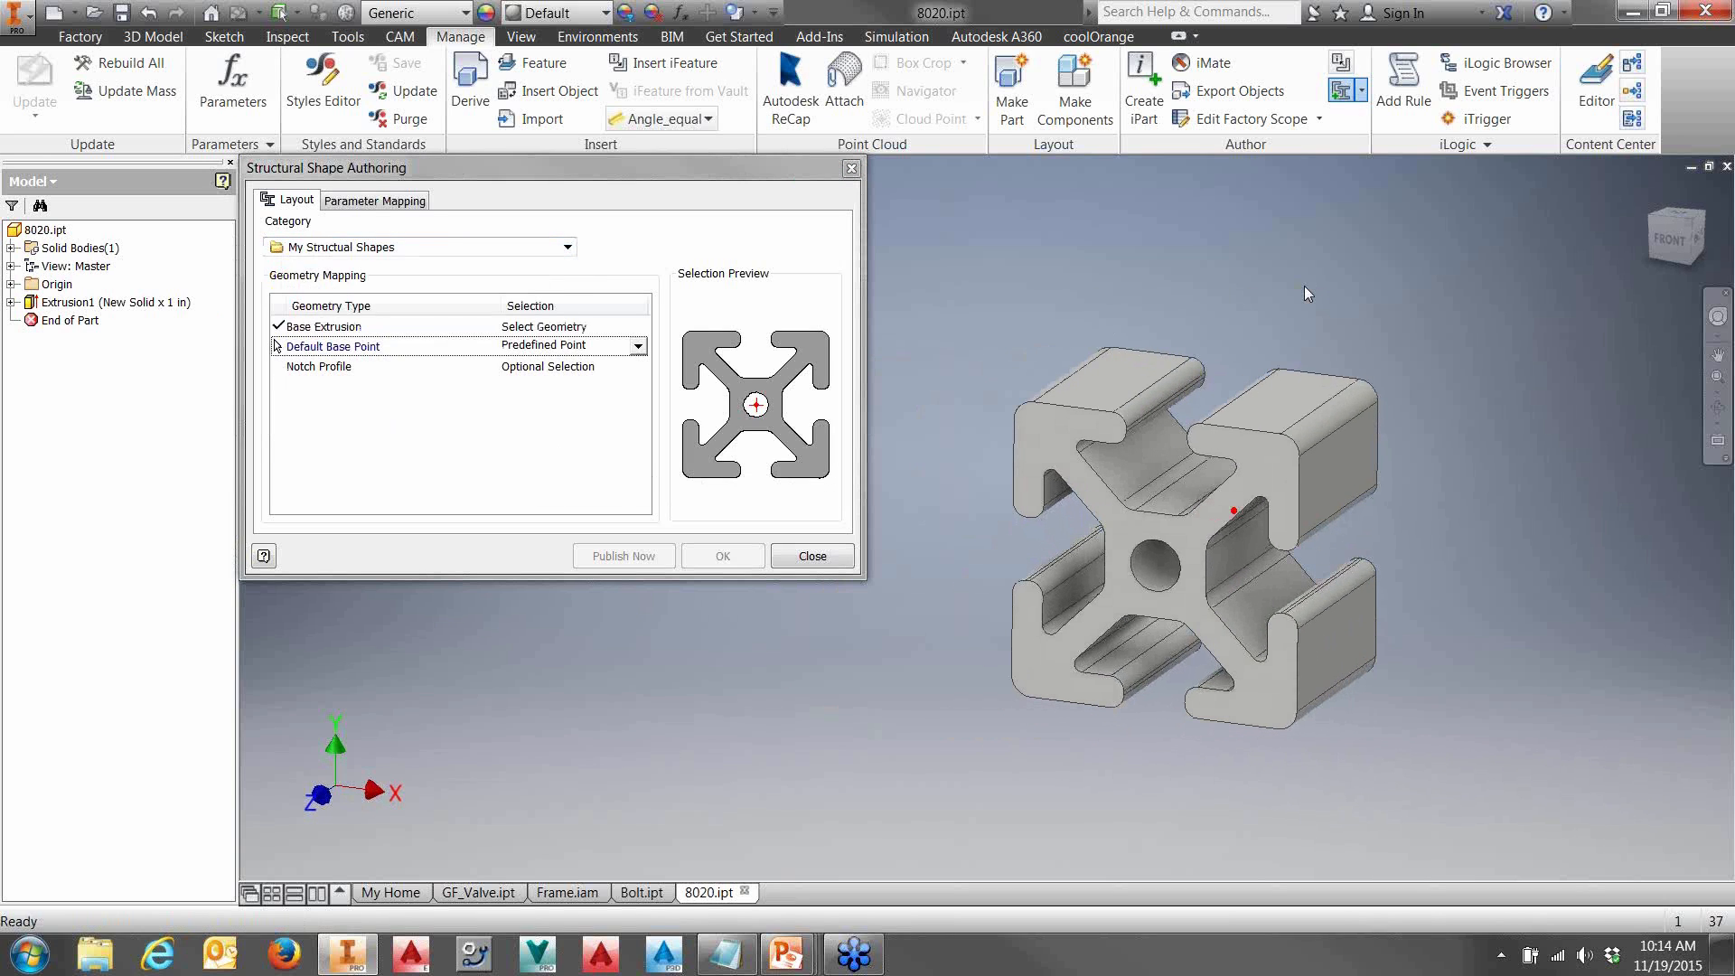
{"action": "left_click", "coordinate": [1668, 233]}
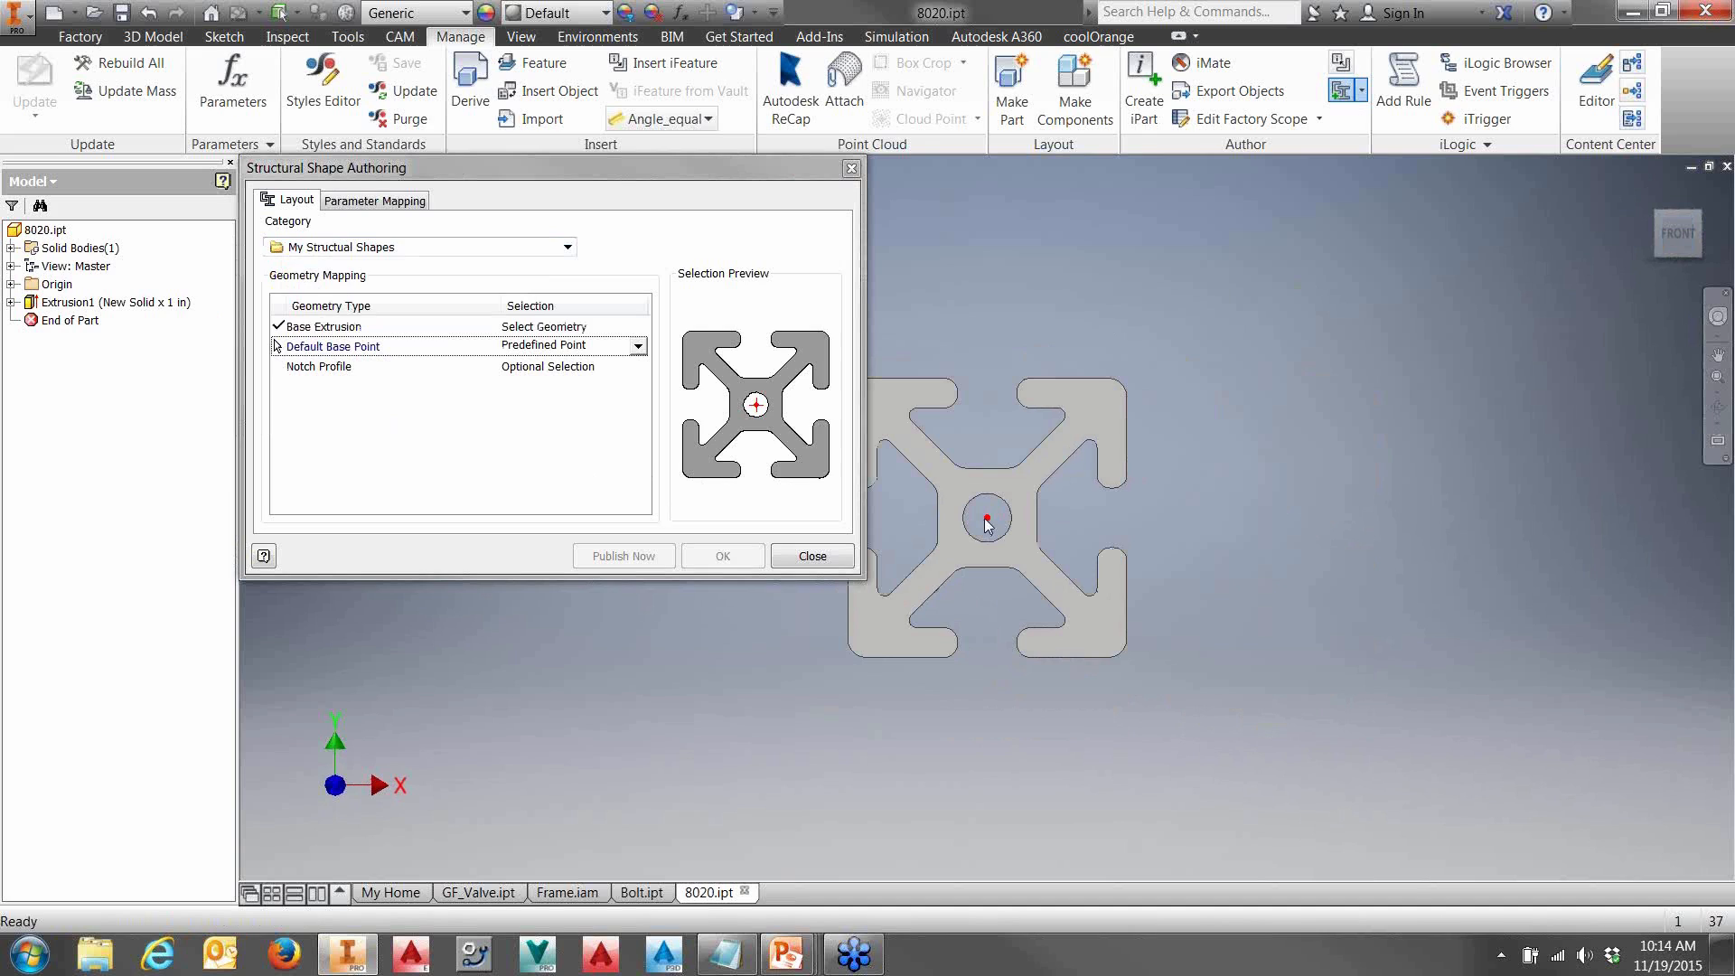
{"action": "middle_click_drag", "start_coordinate": [1189, 410], "coordinate": [1324, 375]}
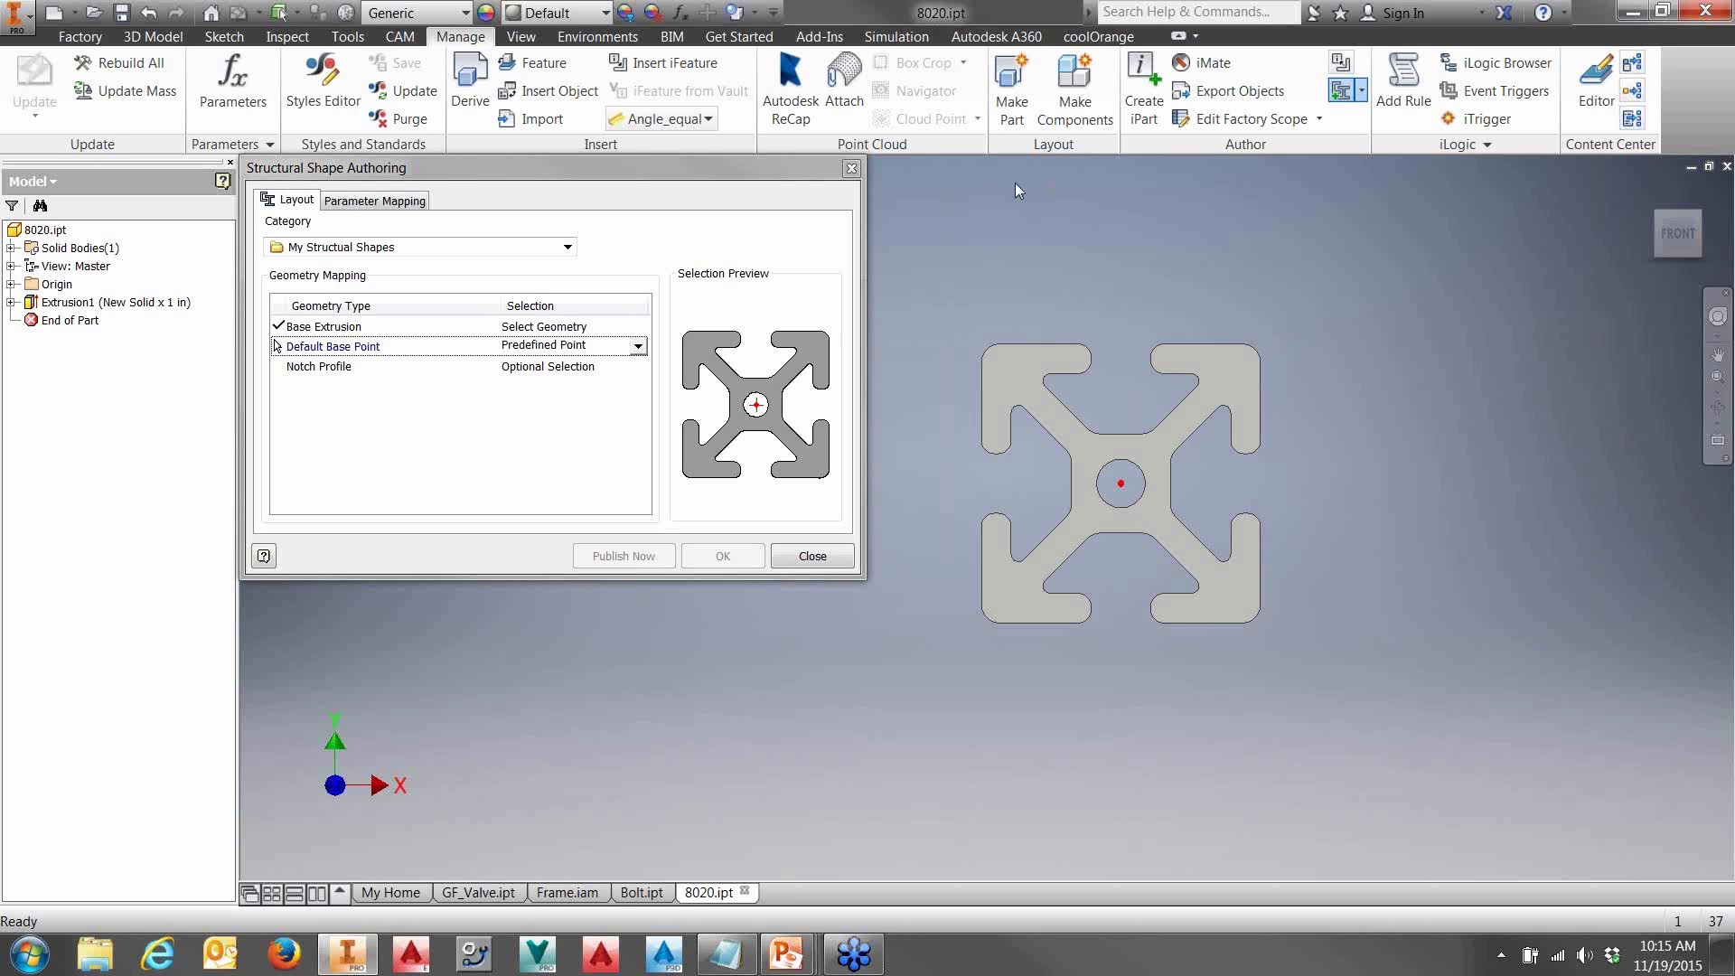
- Map the Base Length category parameter to the model parameter G_L
{"action": "left_click", "coordinate": [378, 202]}
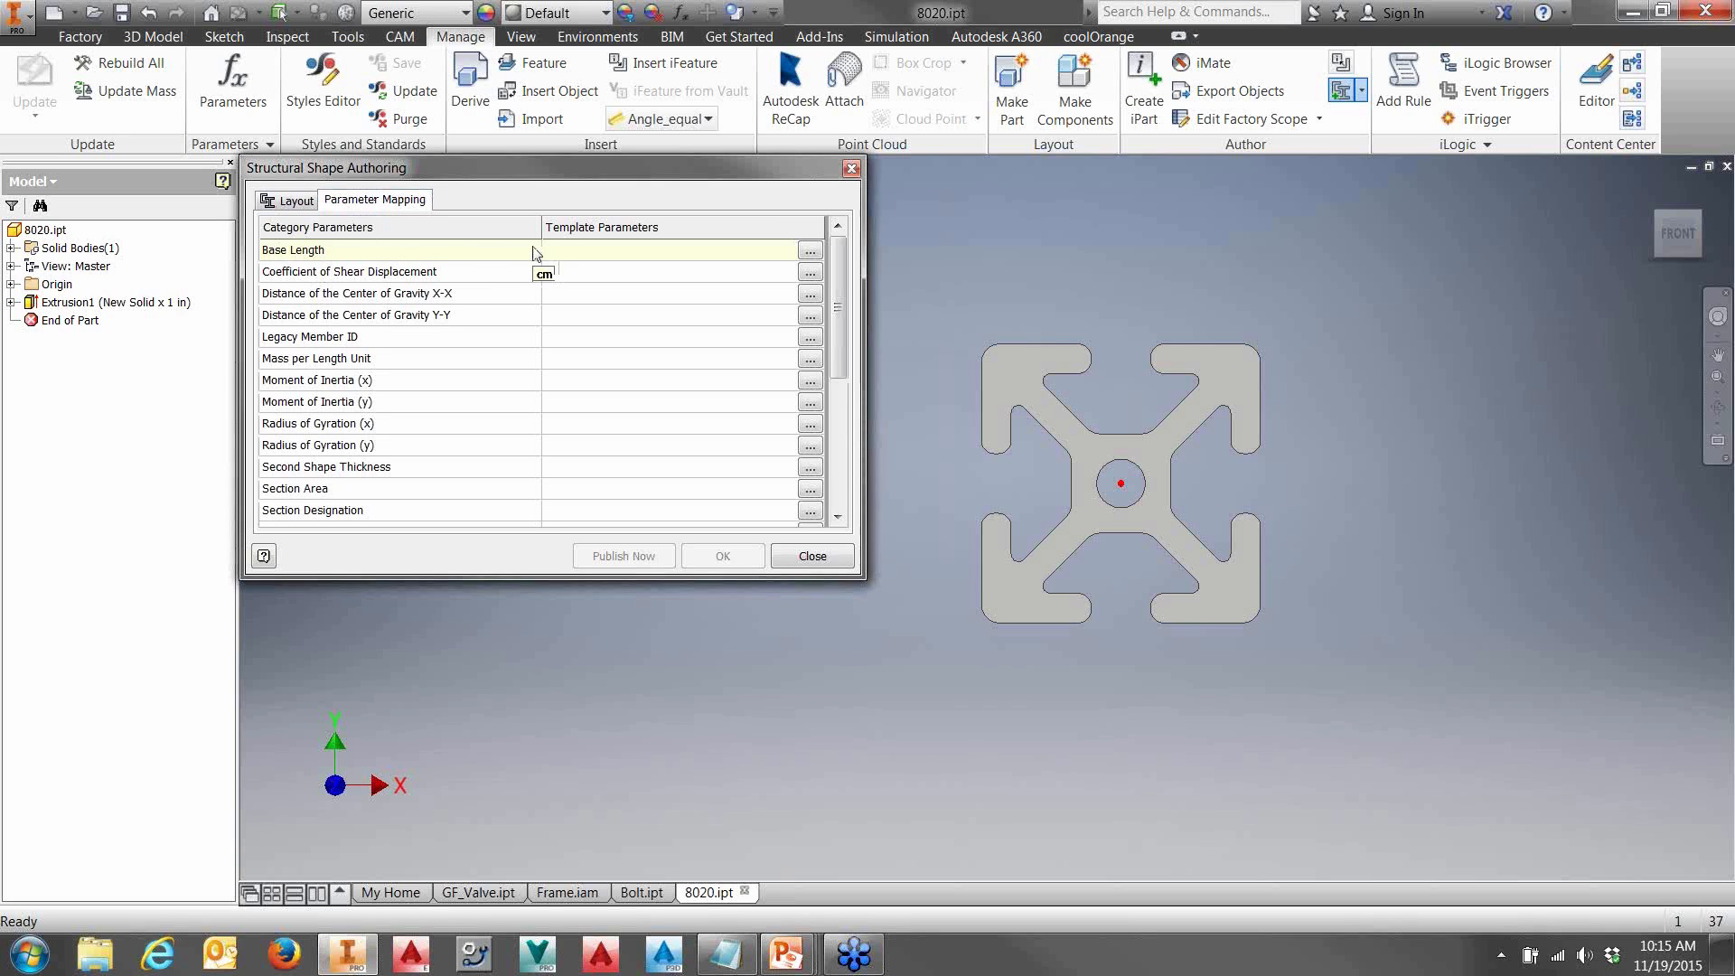
{"action": "left_click", "coordinate": [810, 253]}
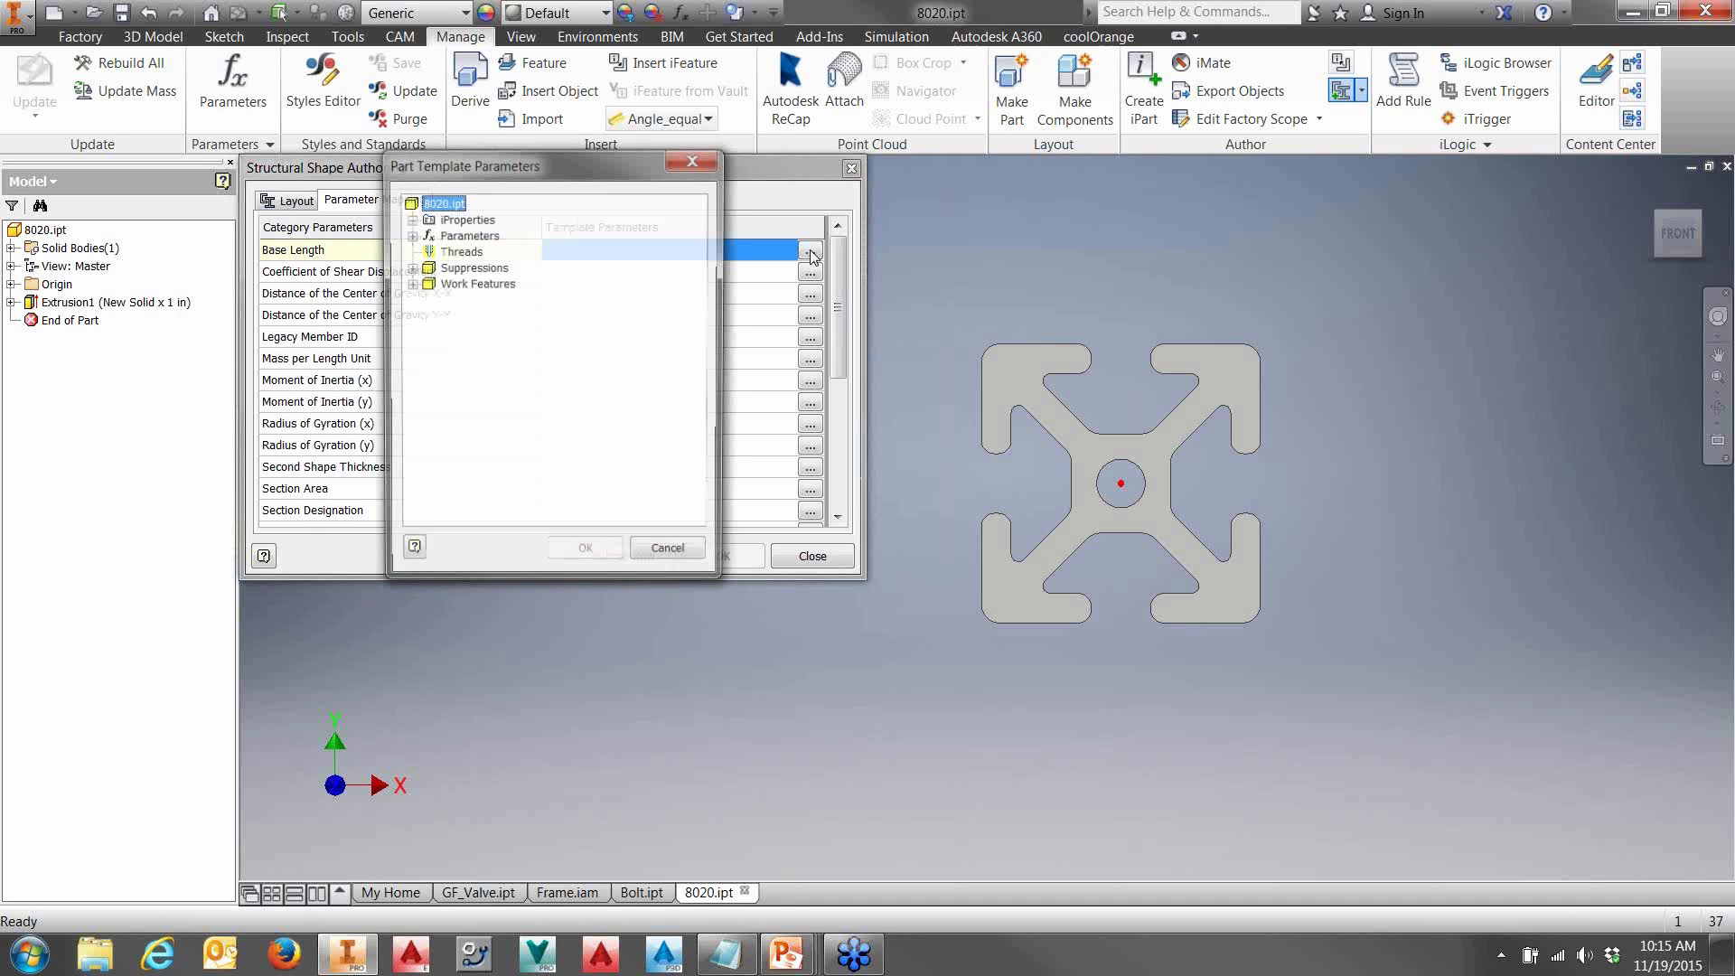
{"action": "left_click_drag", "start_coordinate": [580, 155], "coordinate": [525, 311]}
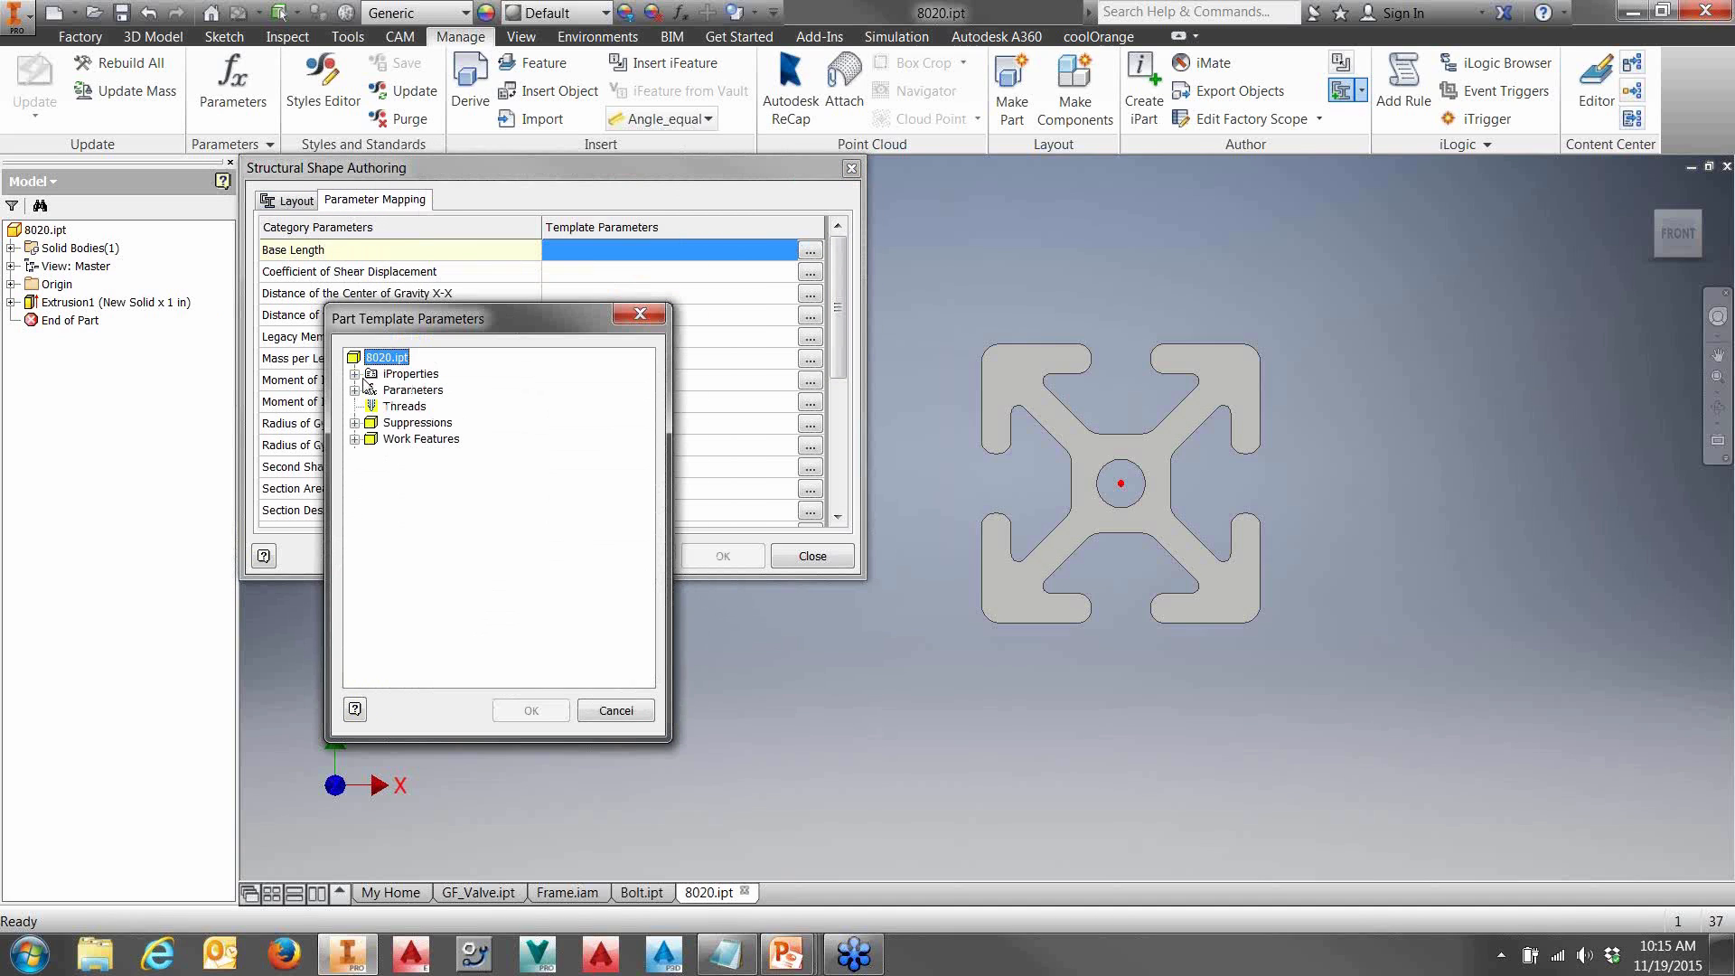
{"action": "left_click", "coordinate": [354, 389]}
{"action": "left_click", "coordinate": [371, 406]}
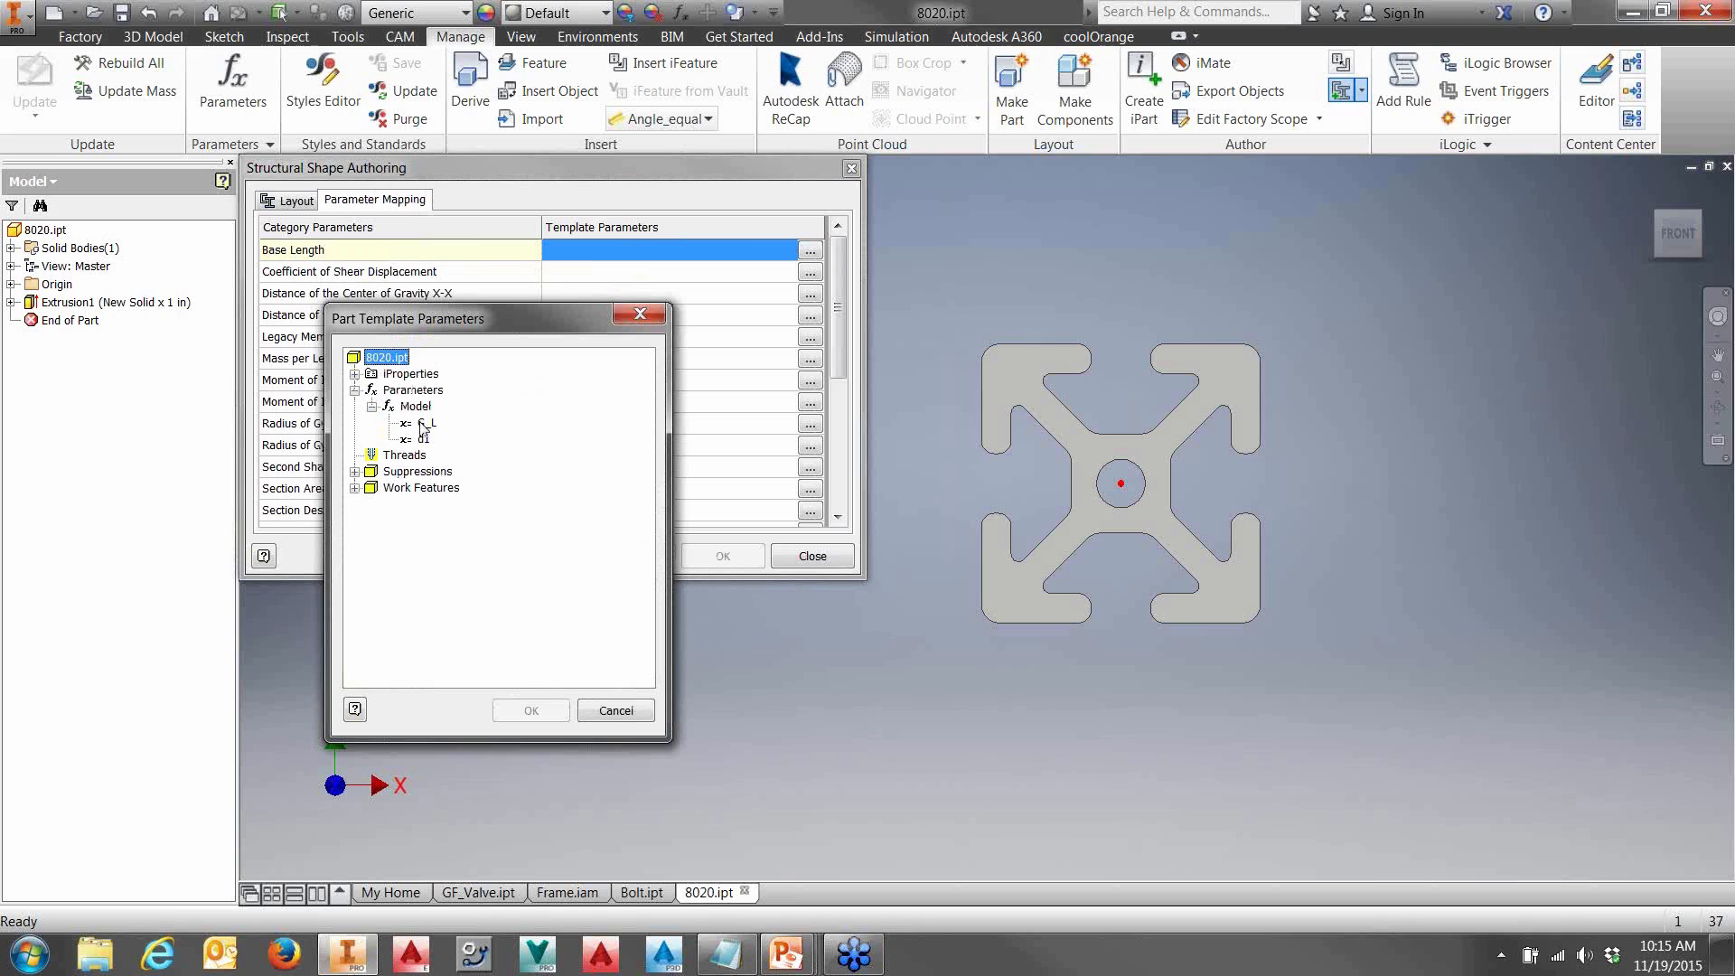
{"action": "left_click", "coordinate": [426, 422]}
{"action": "left_click", "coordinate": [528, 711]}
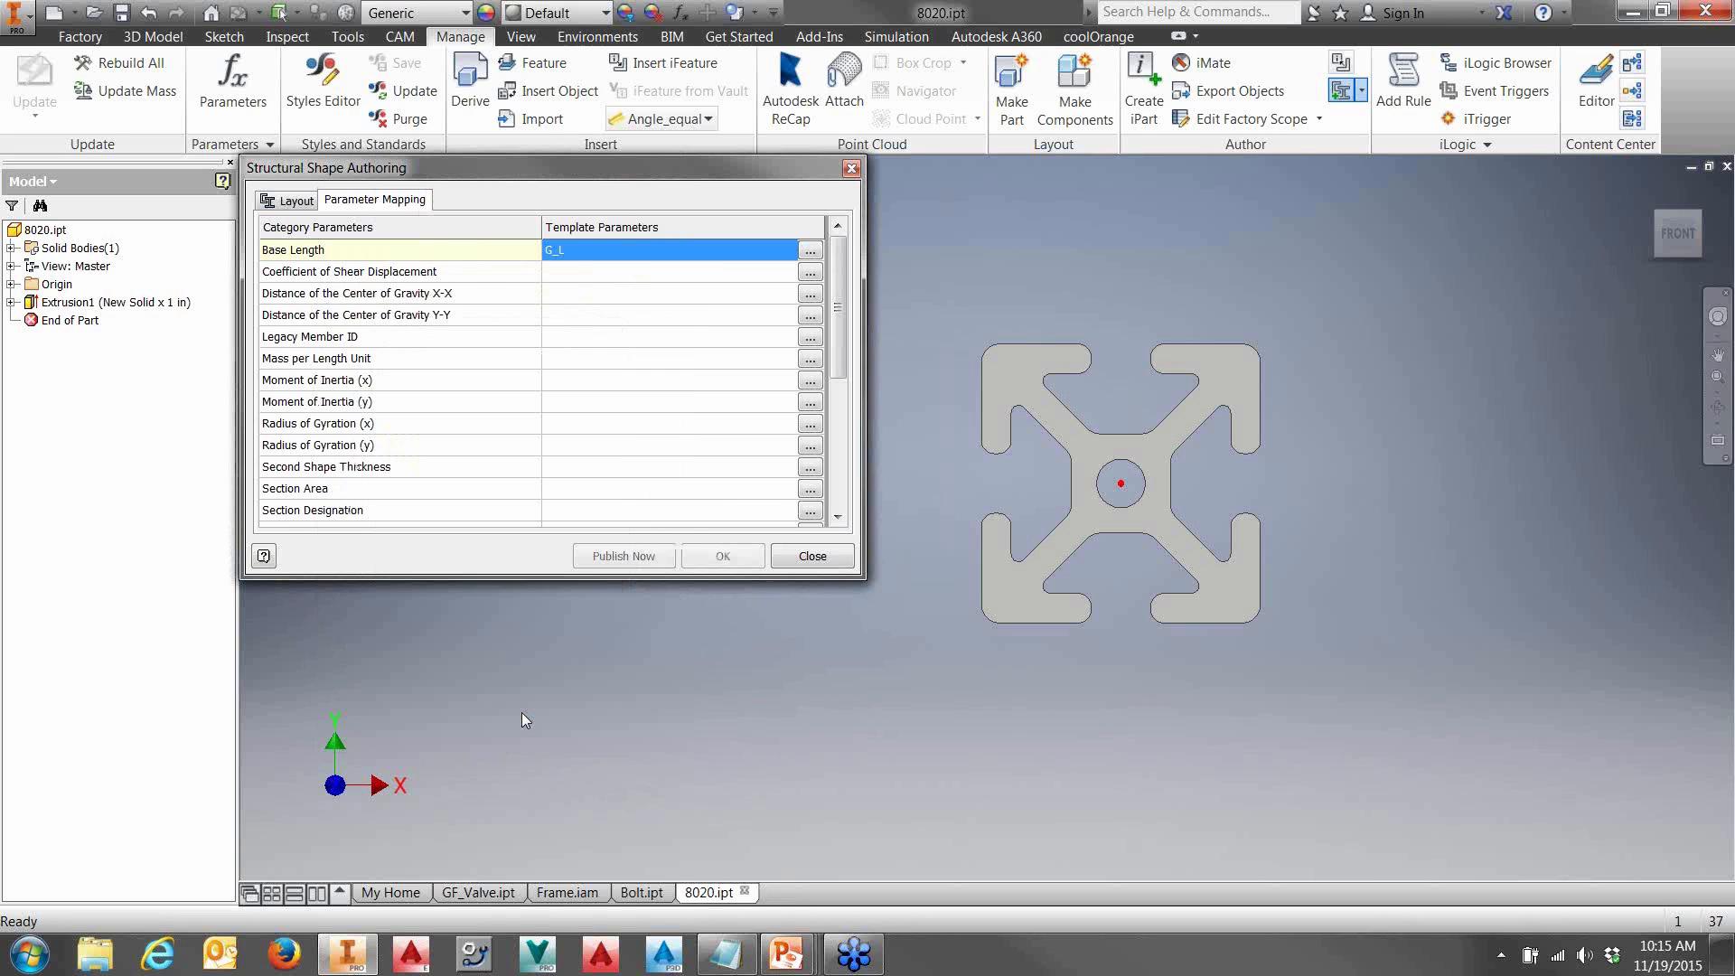
- Start publishing the structural shape to My Library in English and proceed to the category selection
{"action": "left_click", "coordinate": [646, 552]}
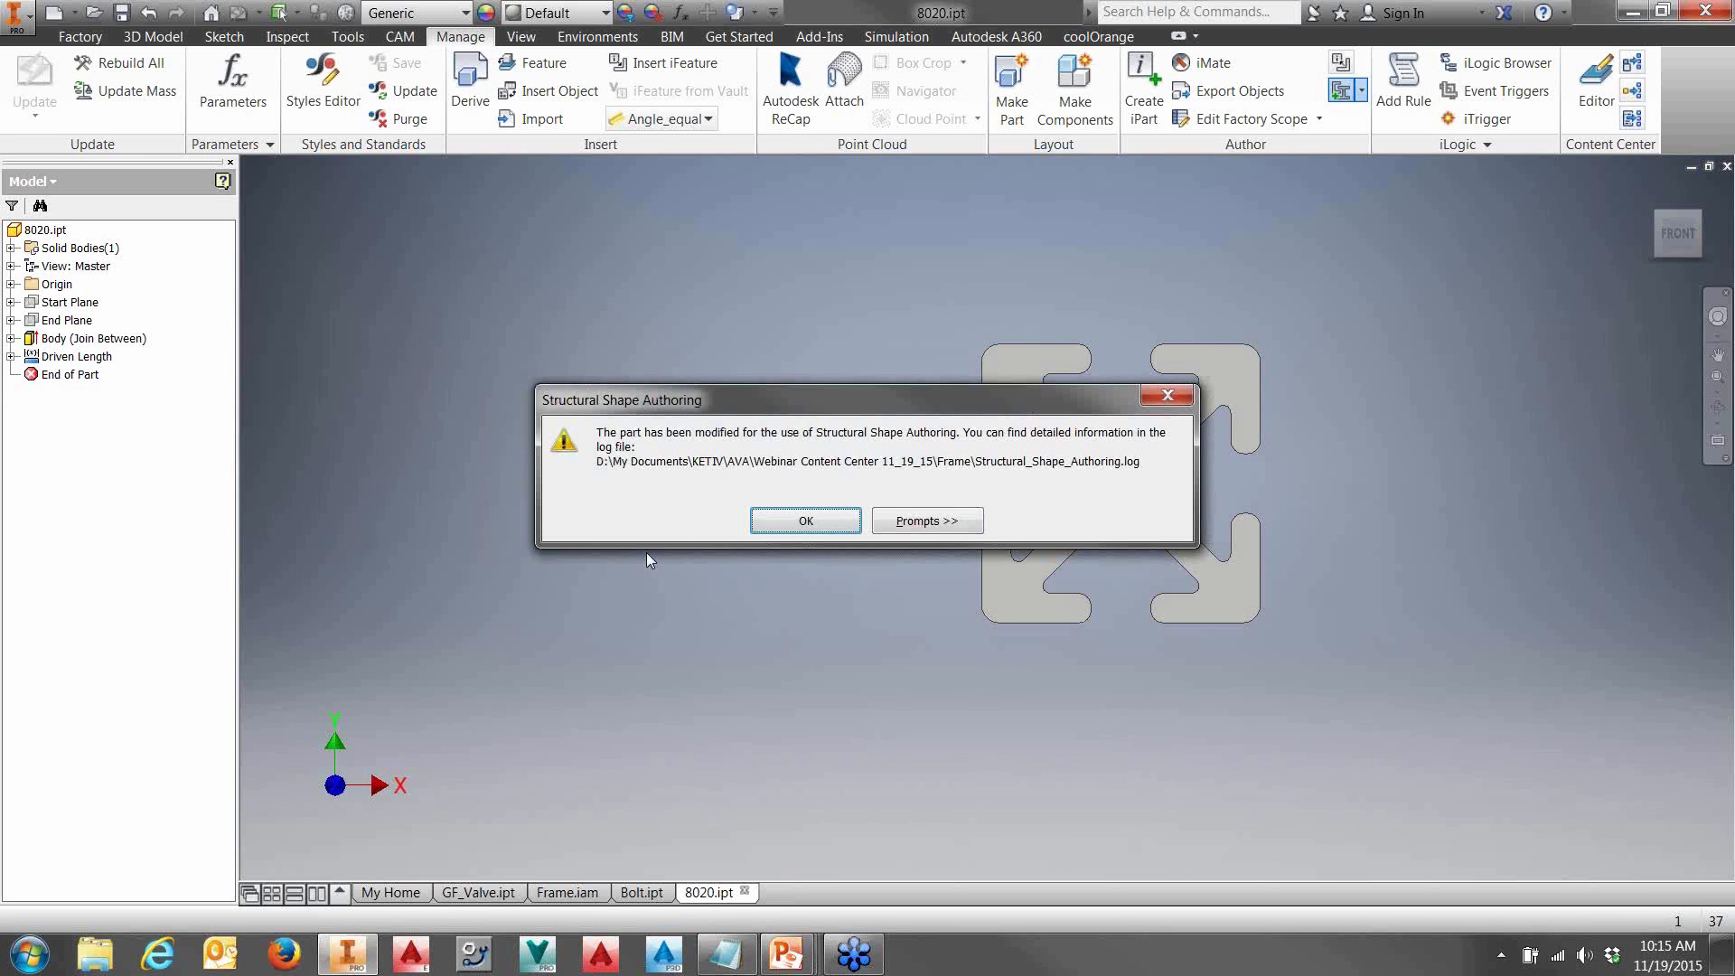
{"action": "left_click", "coordinate": [809, 516]}
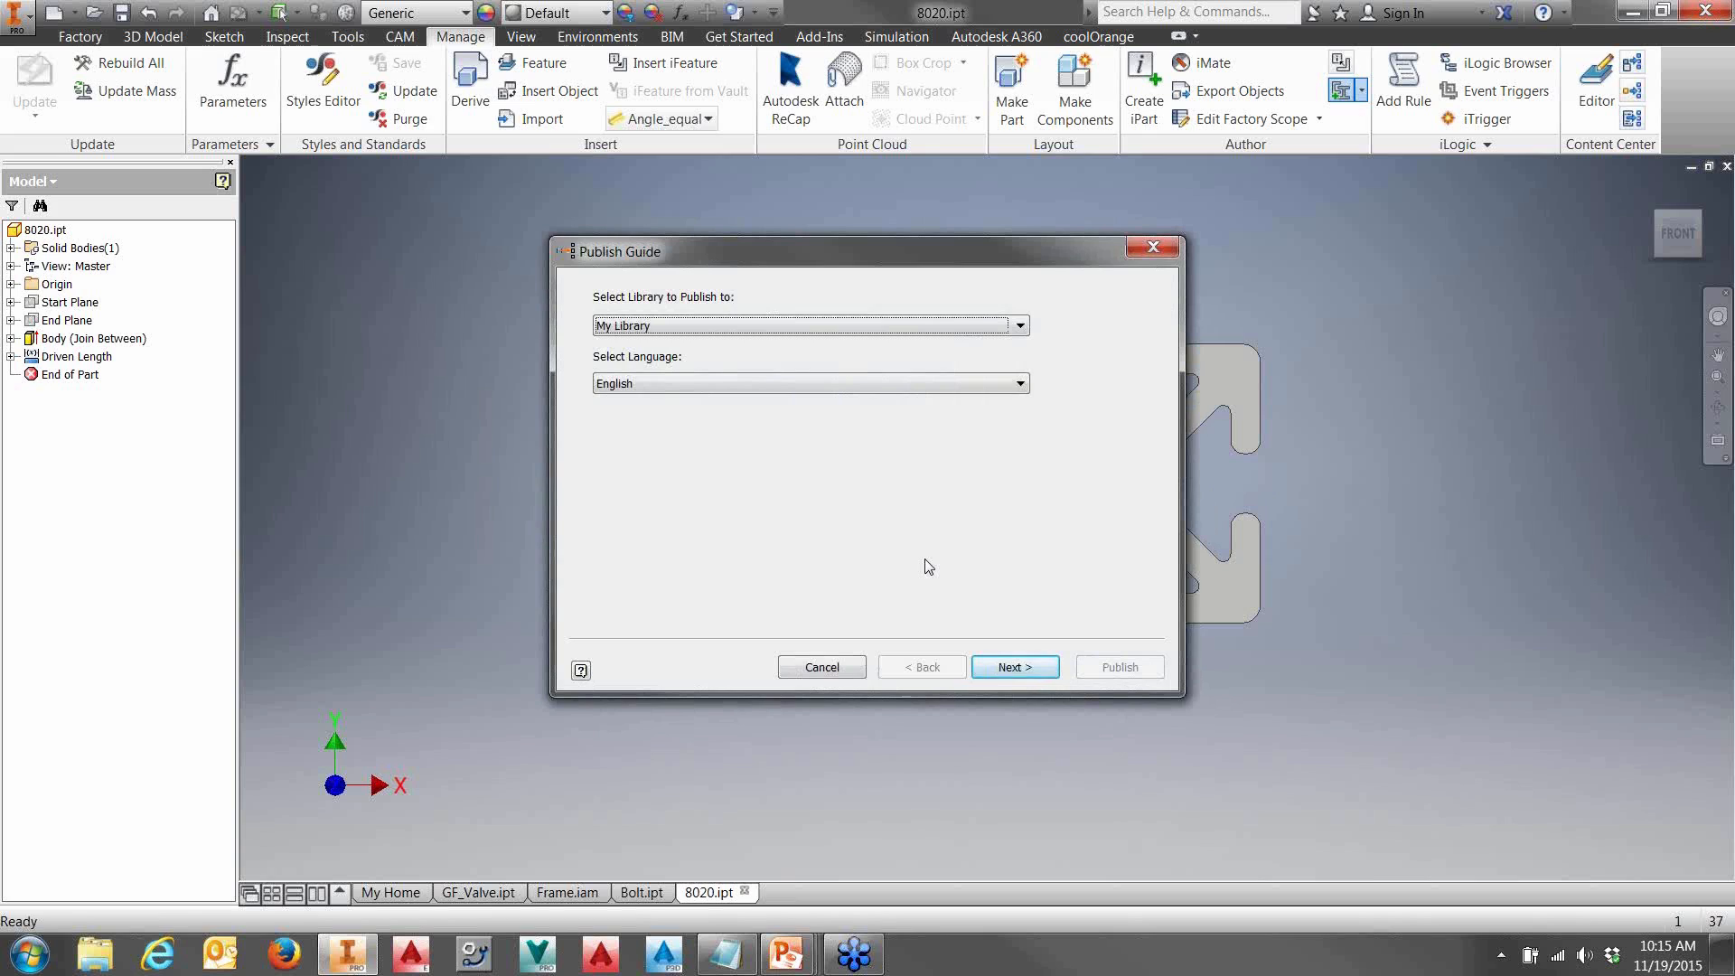
{"action": "left_click", "coordinate": [1009, 667]}
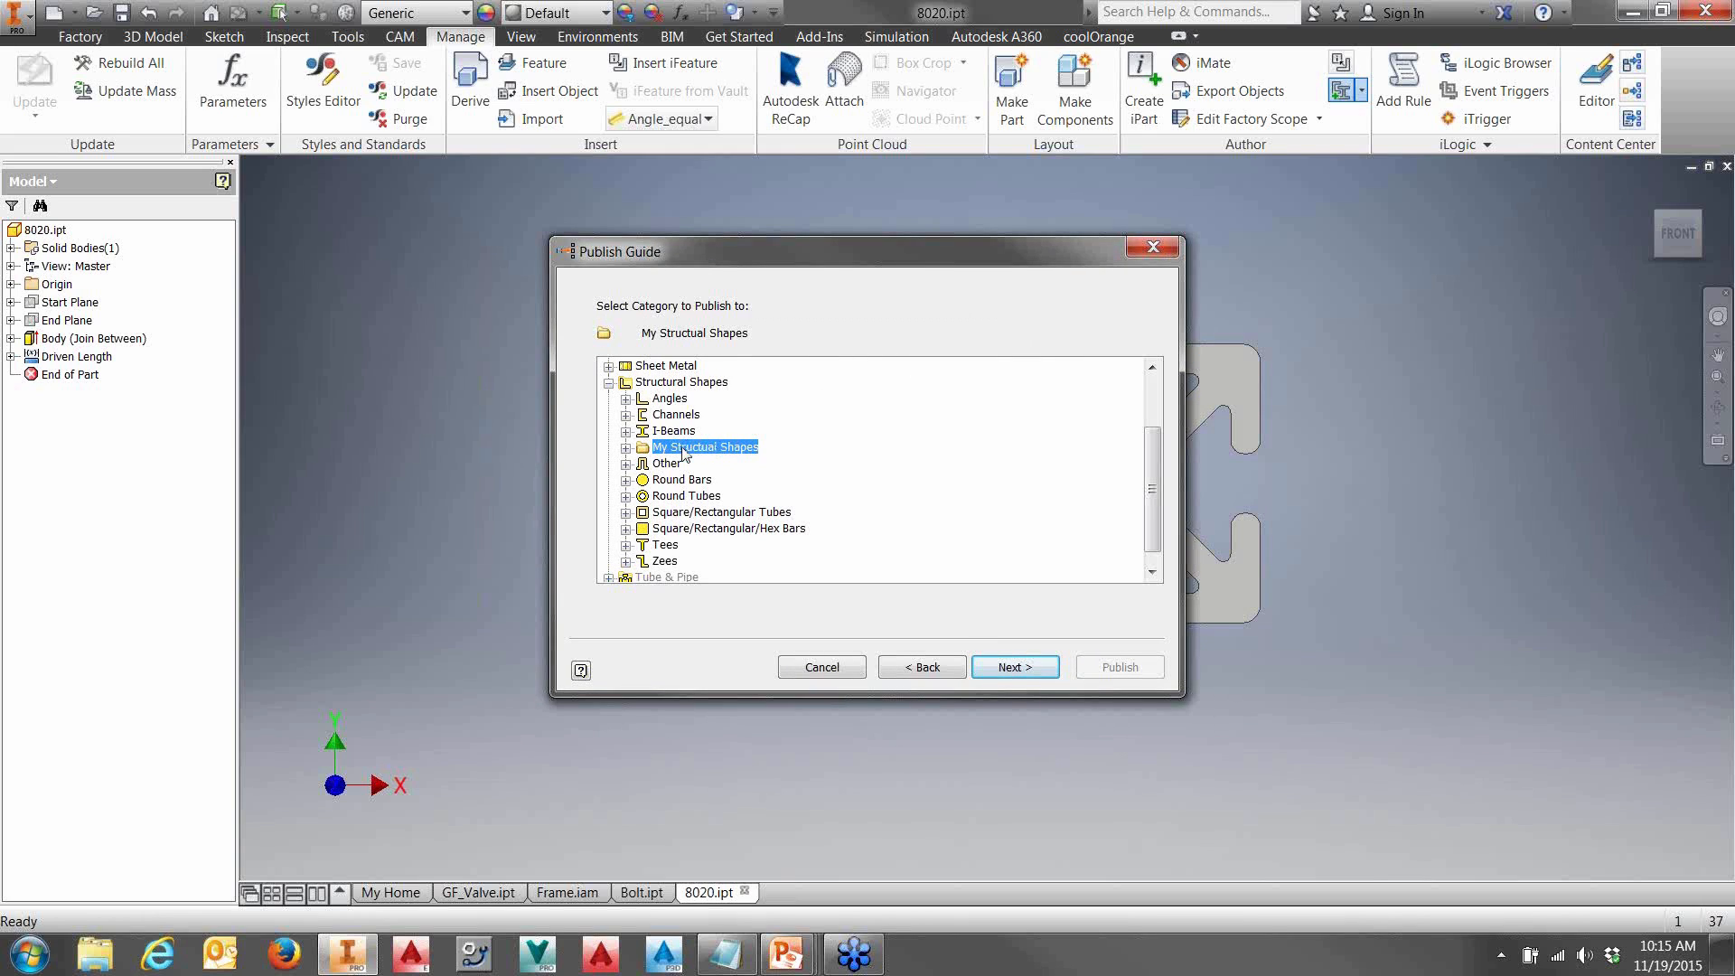
- Choose the My Structual Shapes category for publishing and make Base Length, Material and Part Number the family key columns
{"action": "left_click", "coordinate": [1020, 665]}
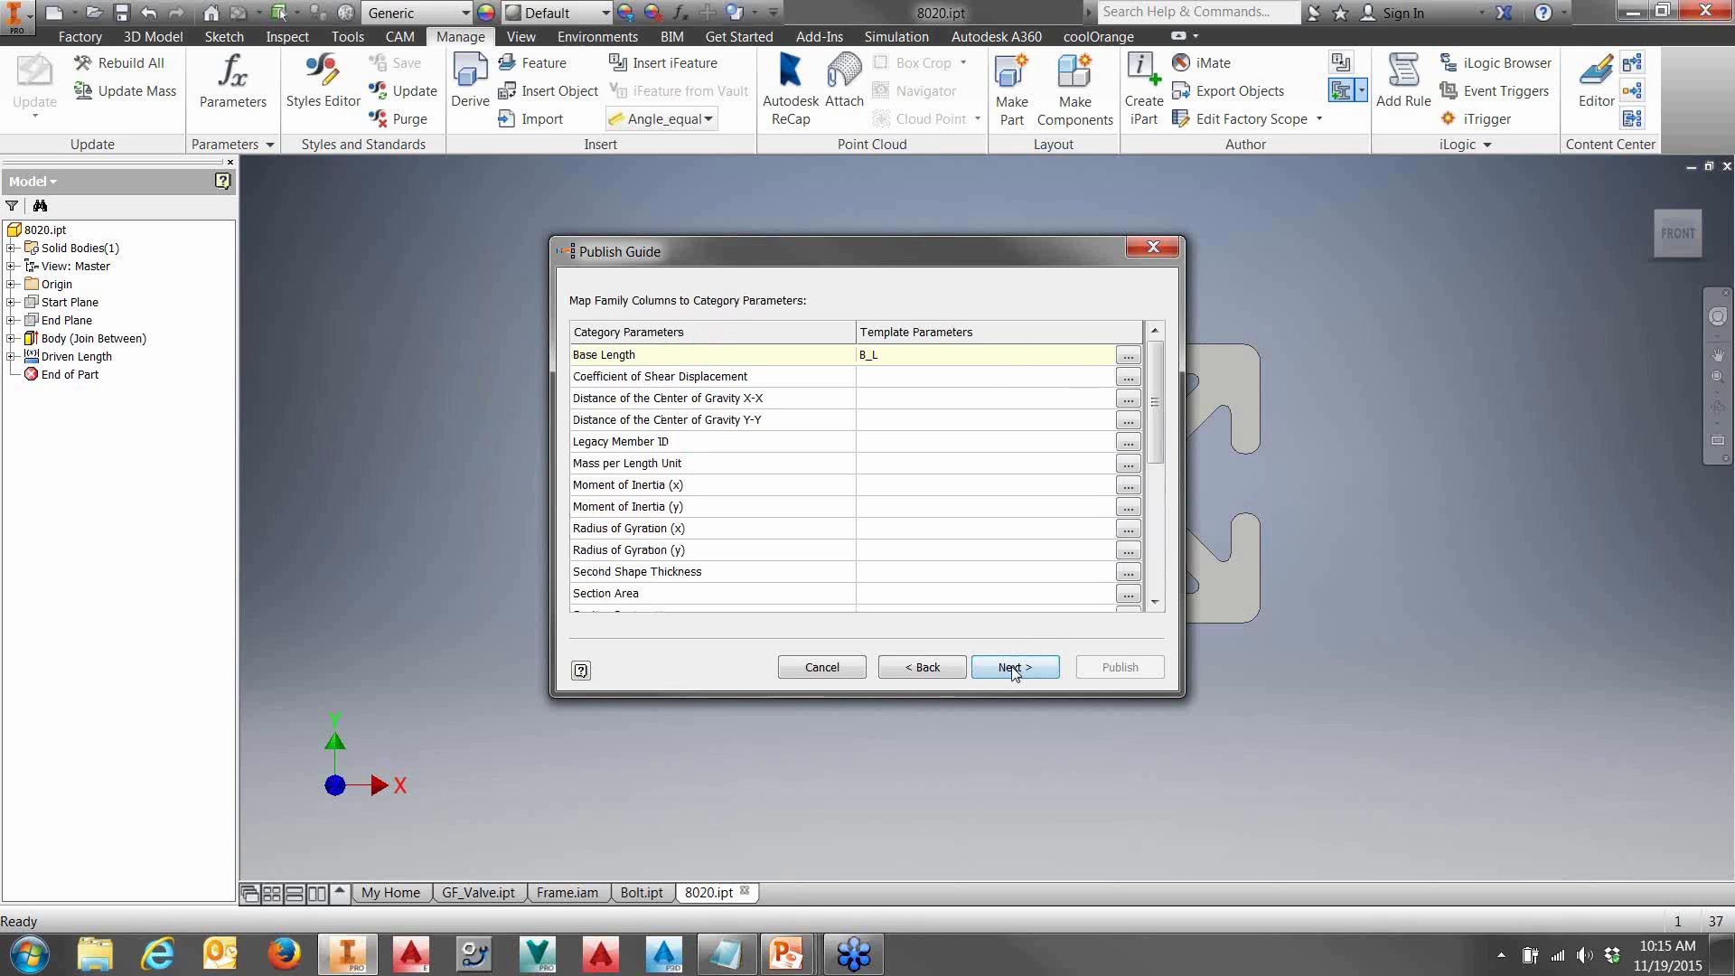
{"action": "left_click", "coordinate": [1014, 670]}
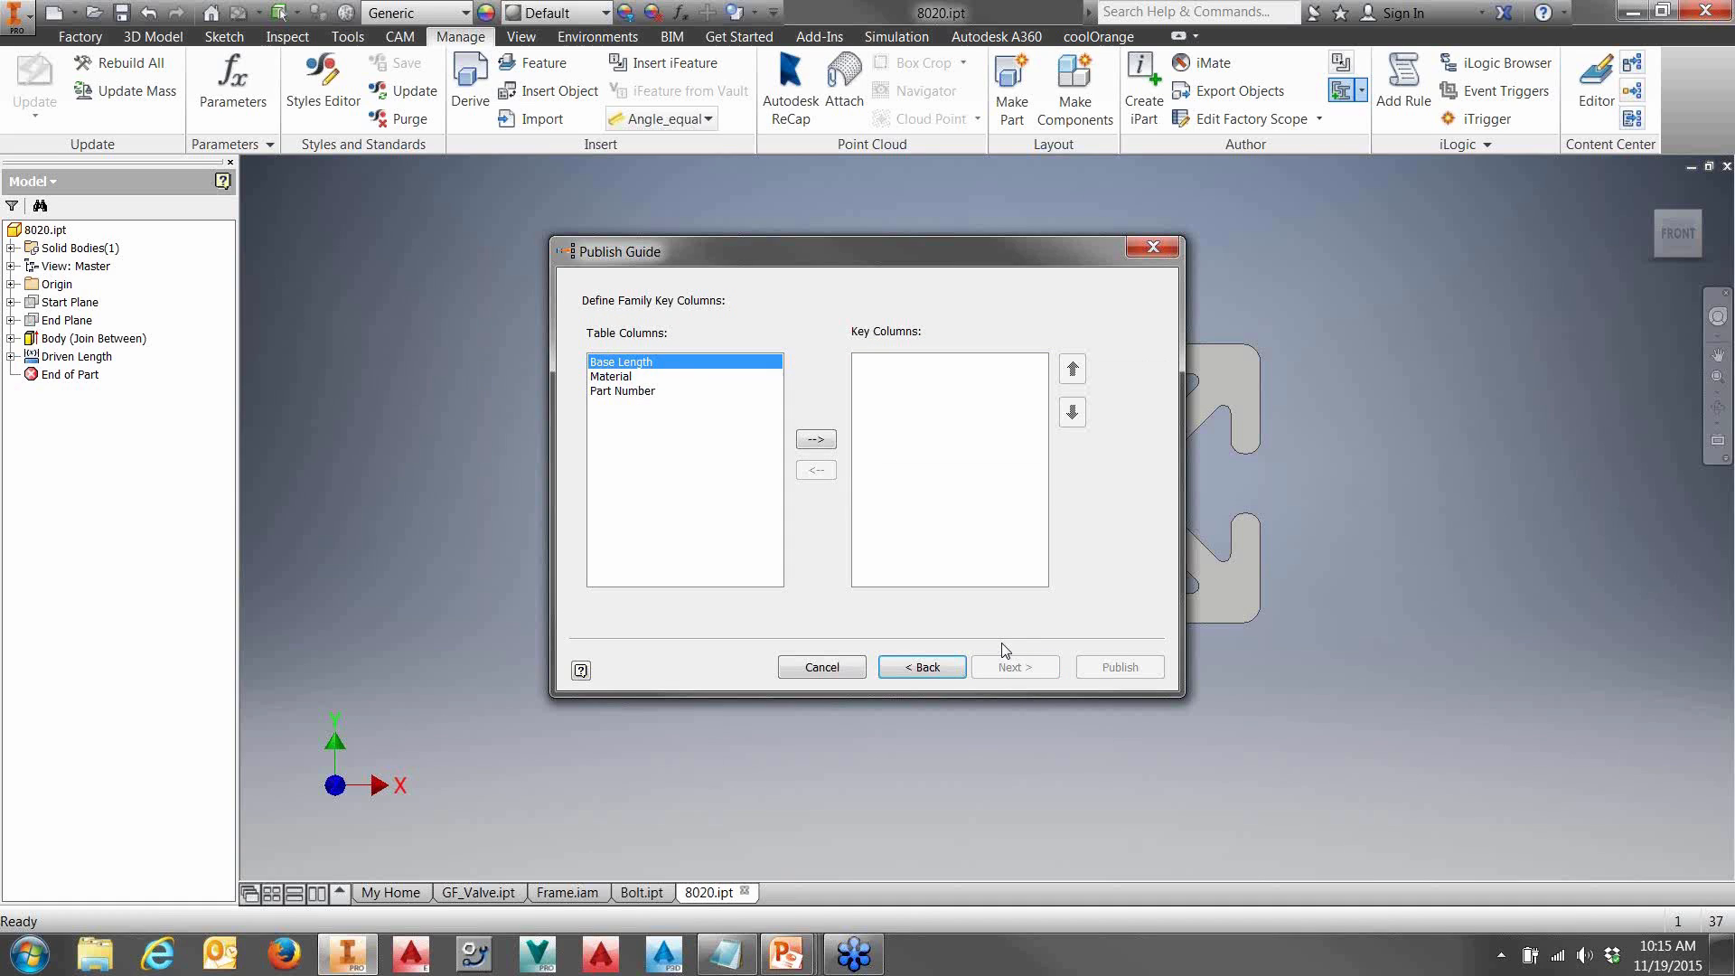
{"action": "left_click", "coordinate": [816, 440]}
{"action": "left_click", "coordinate": [816, 440]}
{"action": "left_click", "coordinate": [818, 440]}
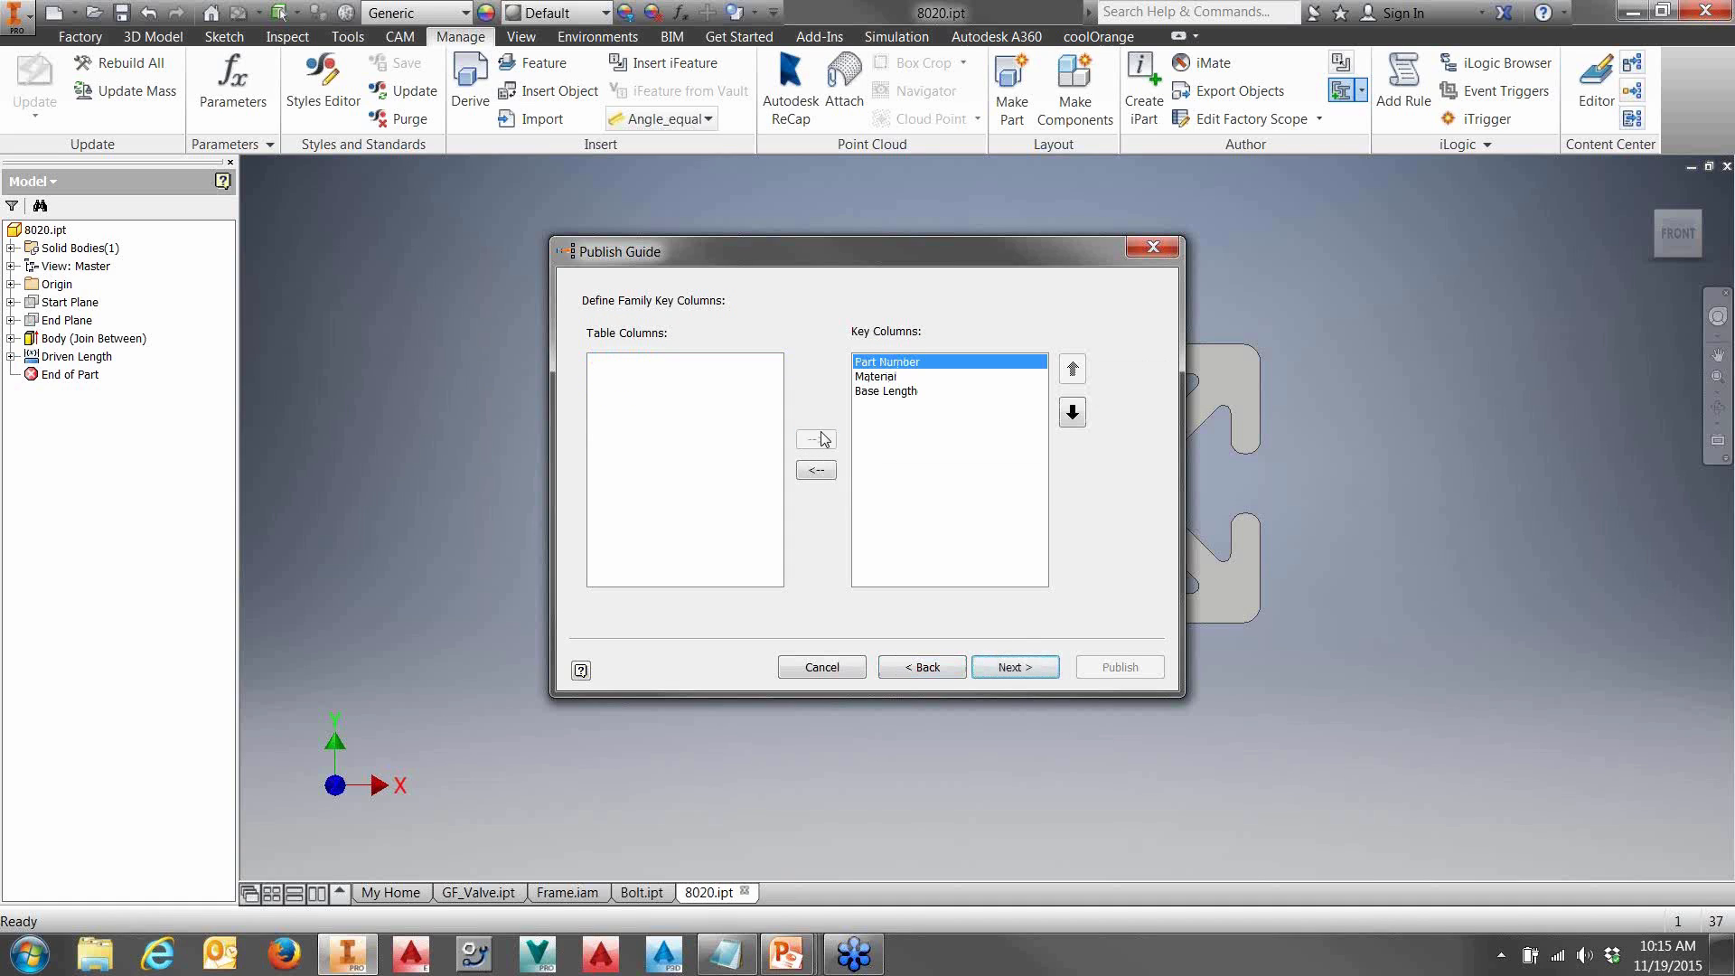
- Set the family description and standard organization to 8020, and fill in the standard in the family properties
{"action": "left_click", "coordinate": [1010, 674]}
{"action": "left_click", "coordinate": [1011, 673]}
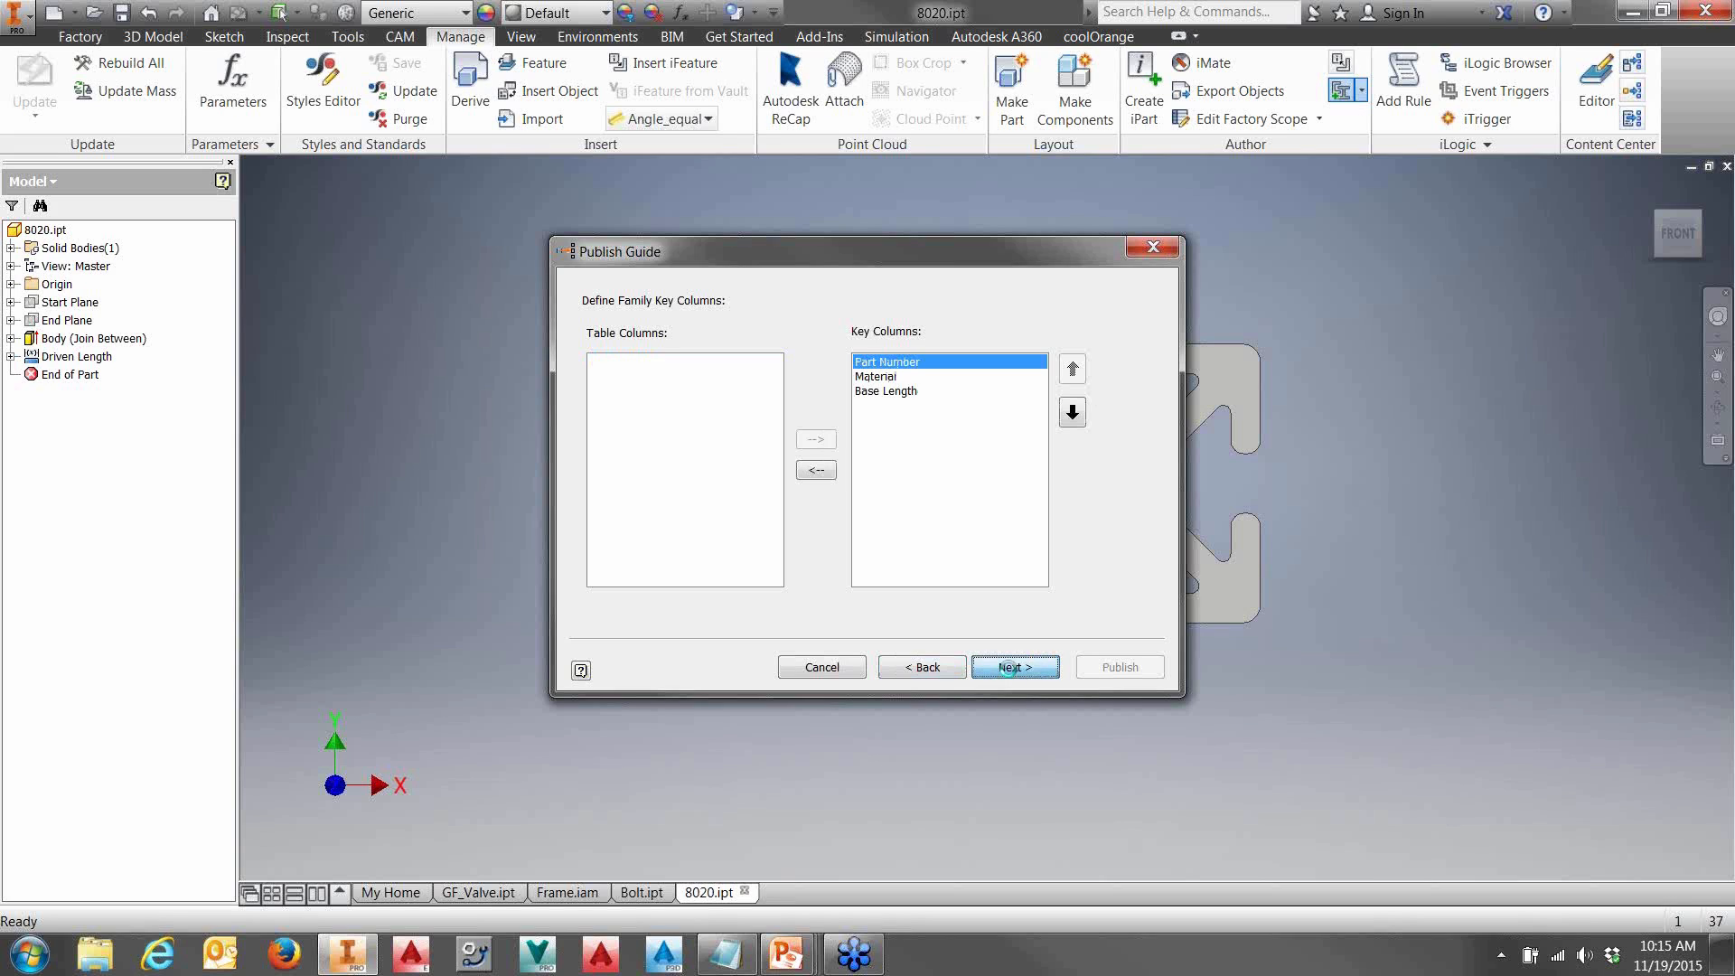
{"action": "left_click", "coordinate": [1007, 671]}
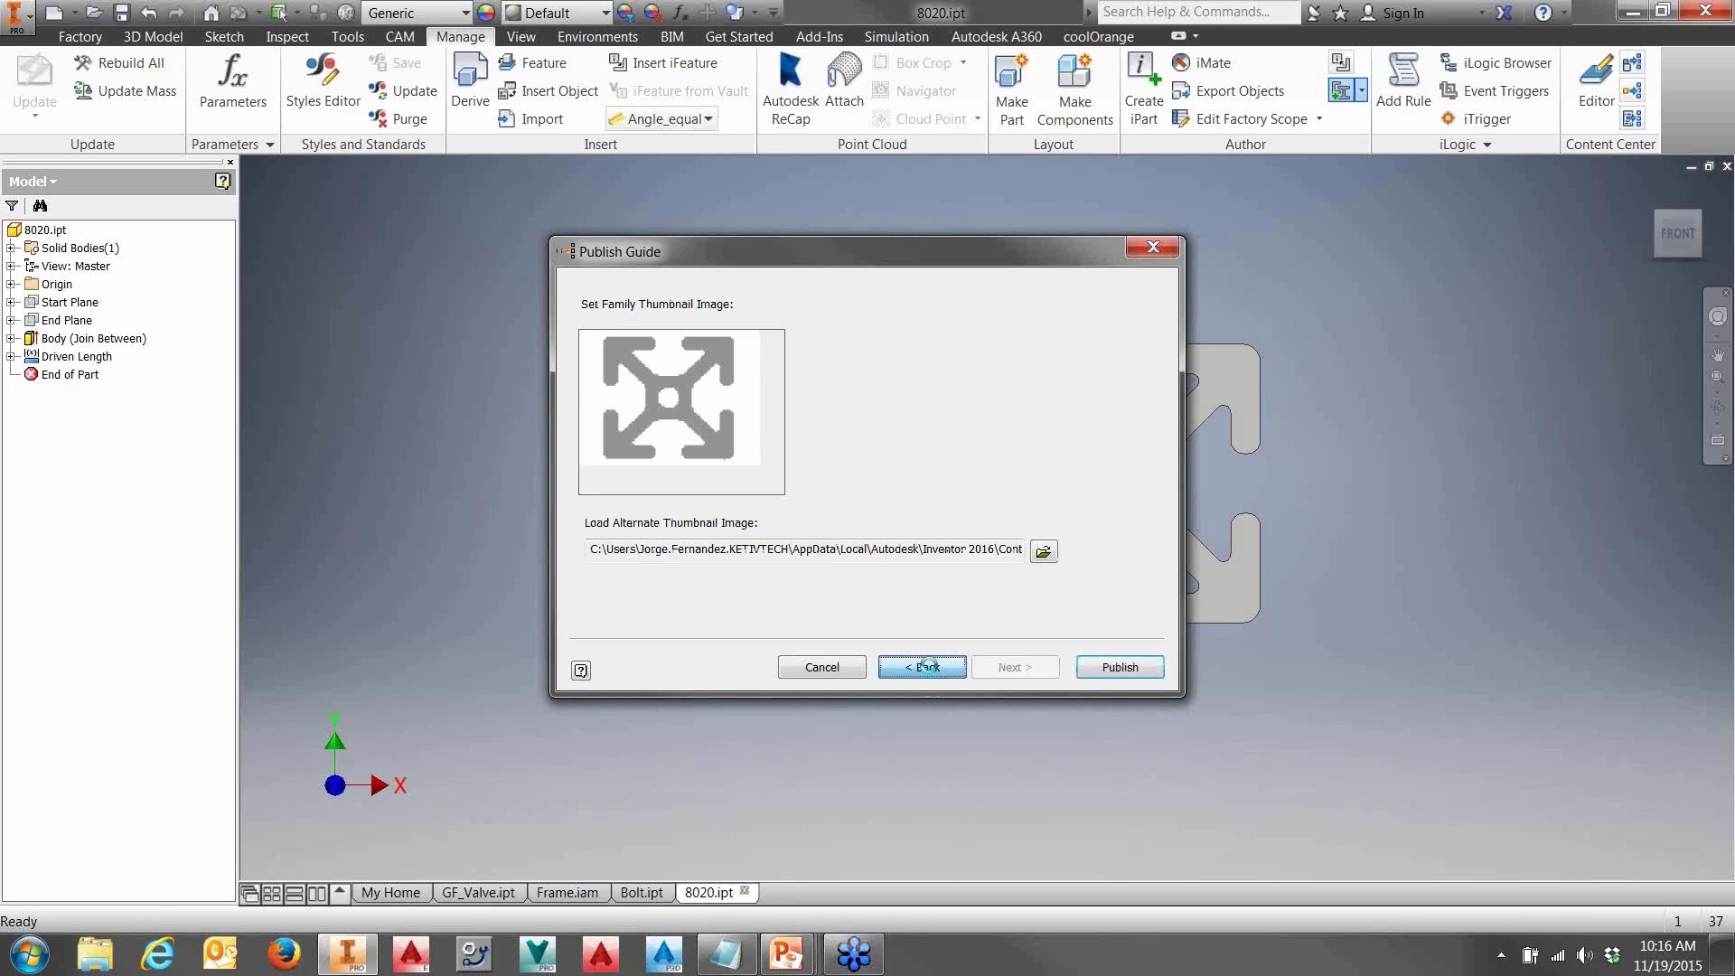
{"action": "left_click", "coordinate": [923, 666]}
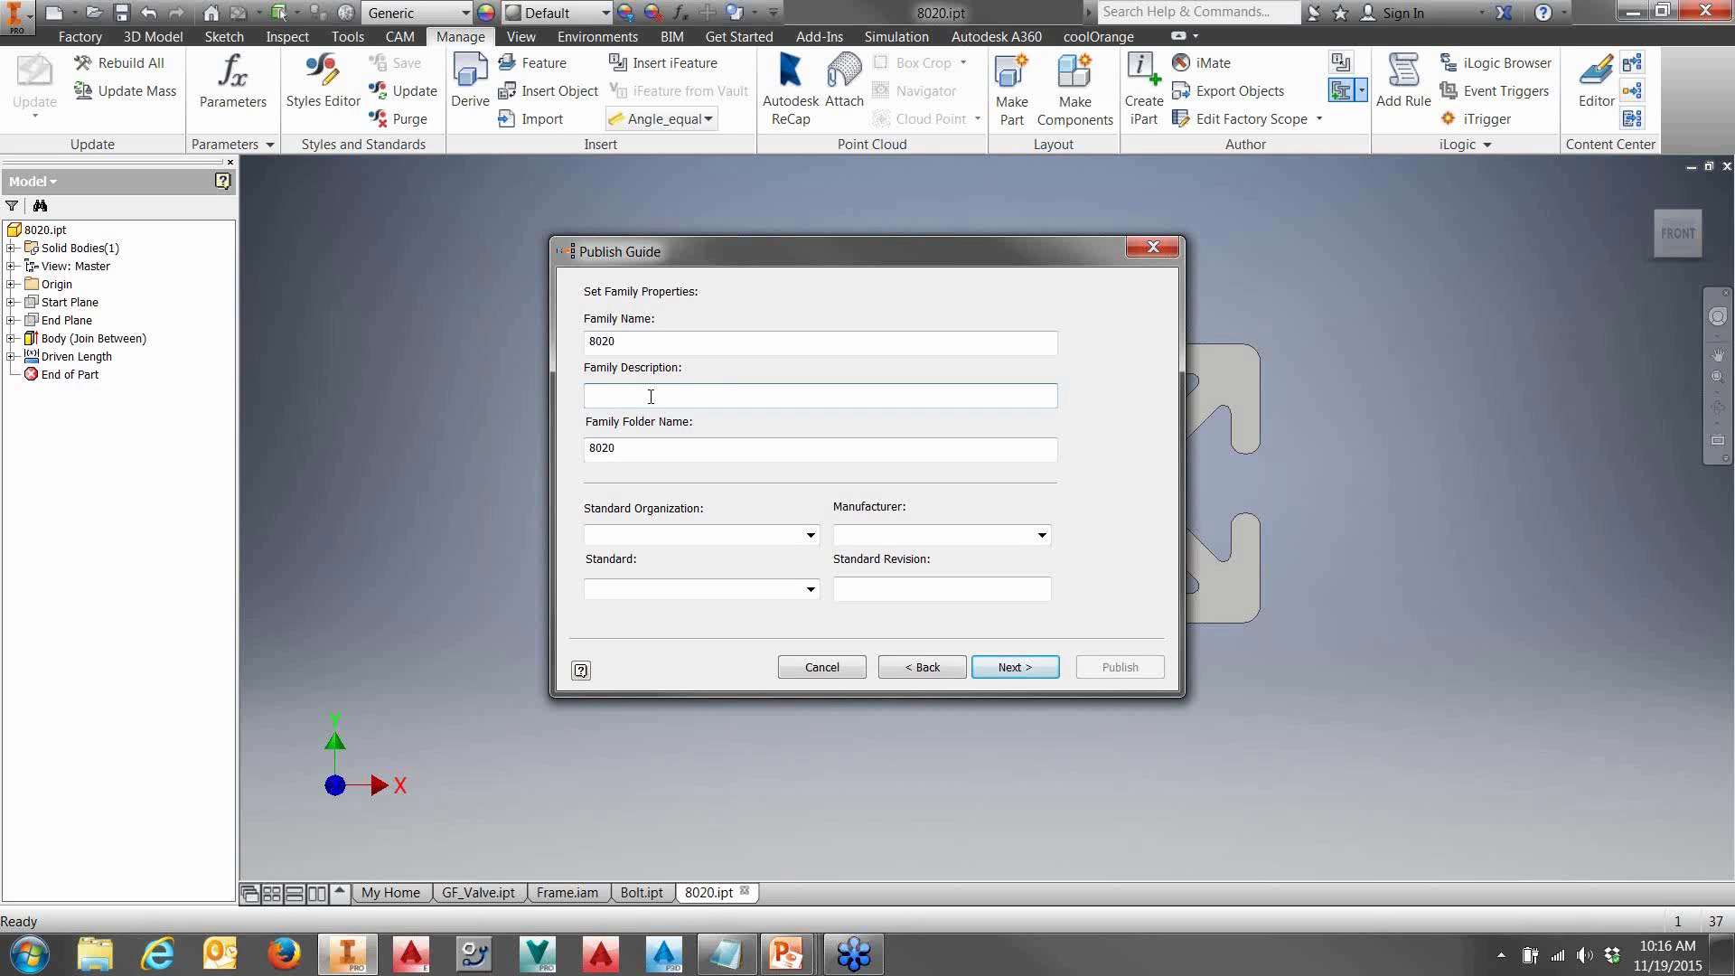
{"action": "type", "text": "8020"}
{"action": "left_click", "coordinate": [620, 594]}
{"action": "left_click", "coordinate": [689, 538]}
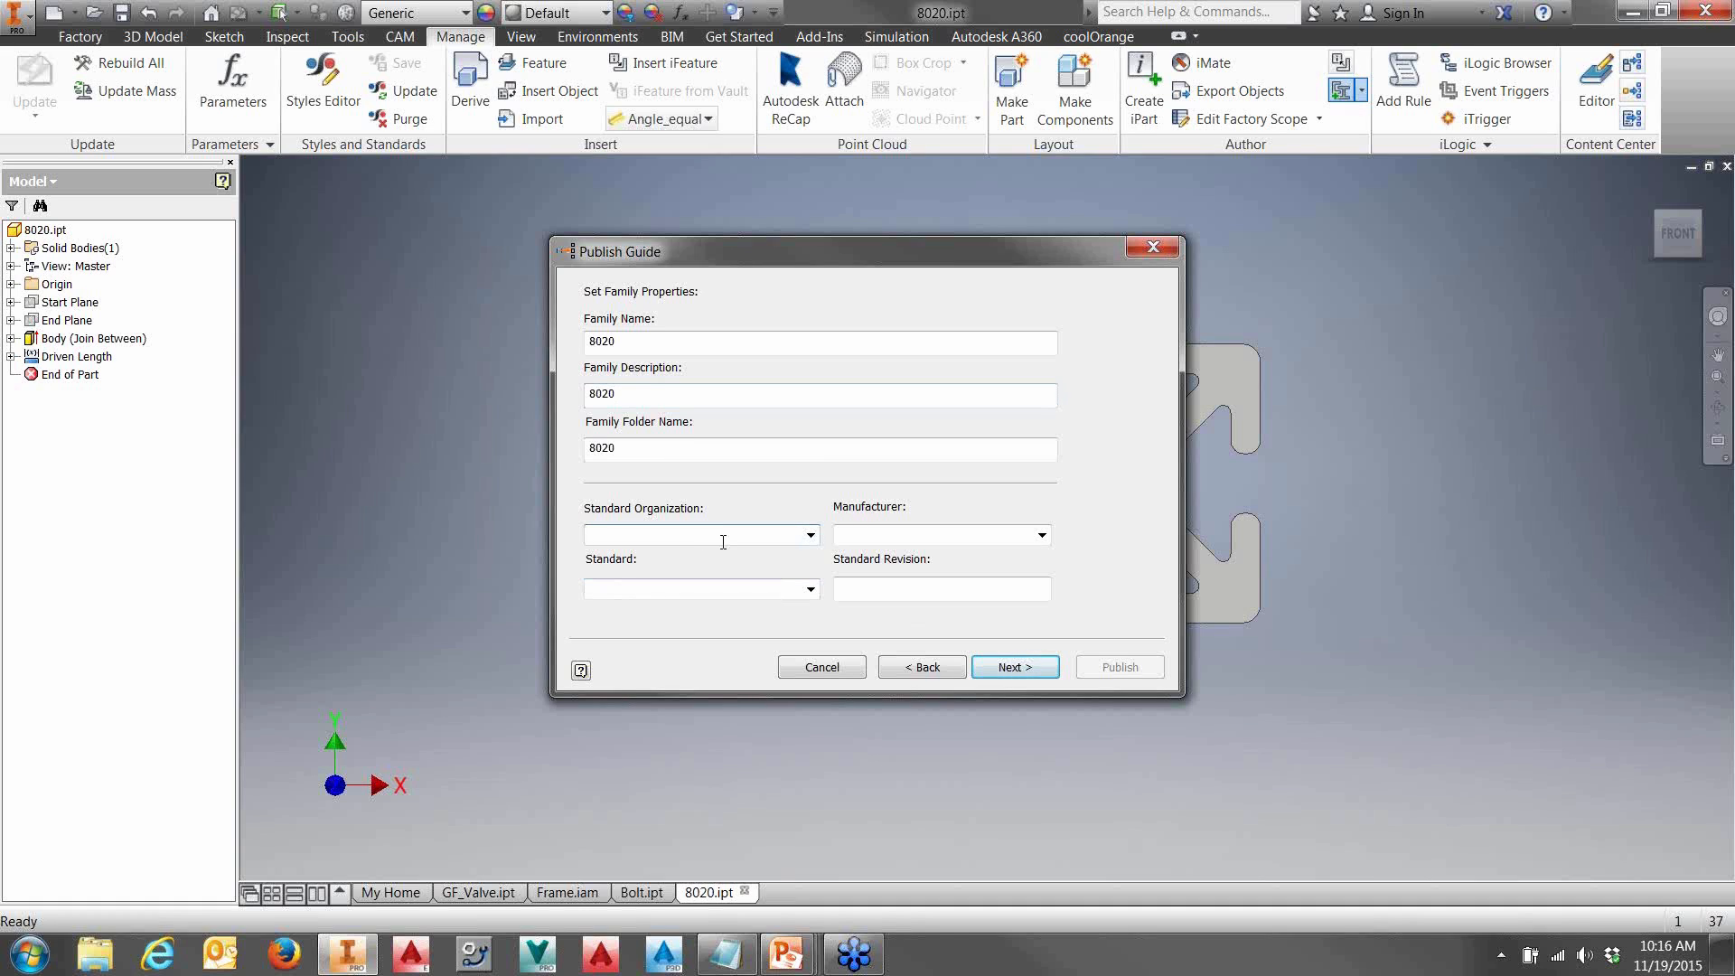
{"action": "type", "text": "8020"}
{"action": "left_click", "coordinate": [718, 589]}
{"action": "type", "text": "80"}
- Publish the 8020 family with its generated thumbnail image
{"action": "left_click", "coordinate": [1014, 667]}
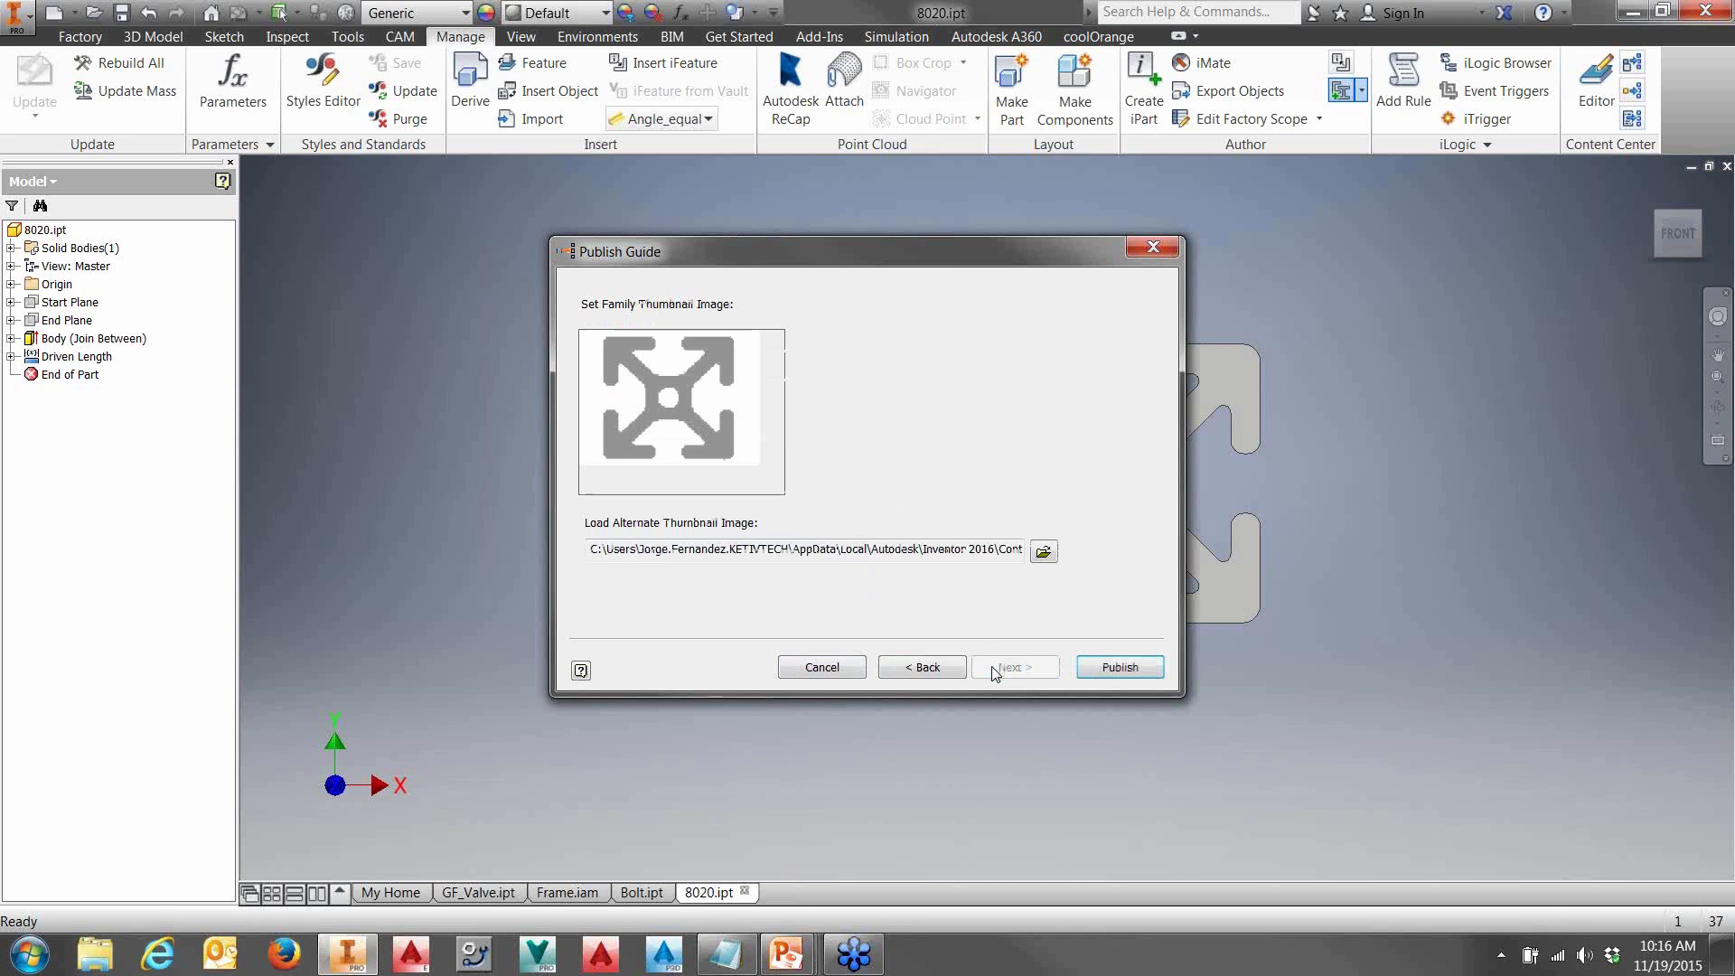
{"action": "left_click", "coordinate": [1123, 671]}
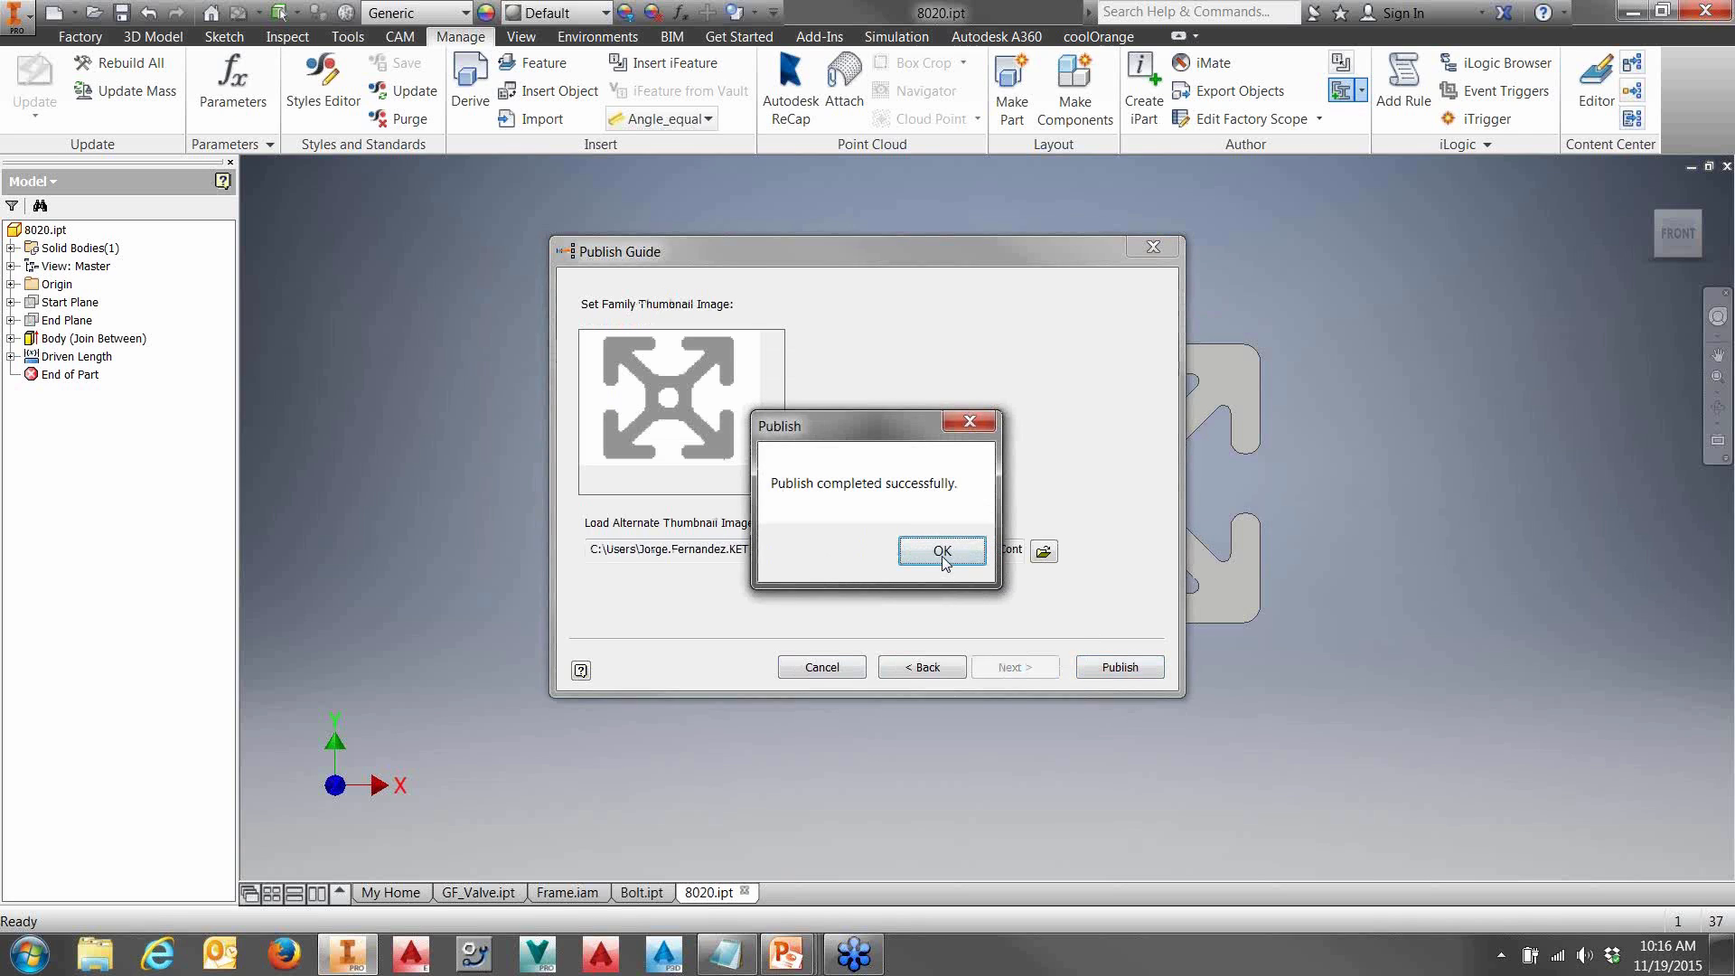
{"action": "left_click", "coordinate": [942, 555]}
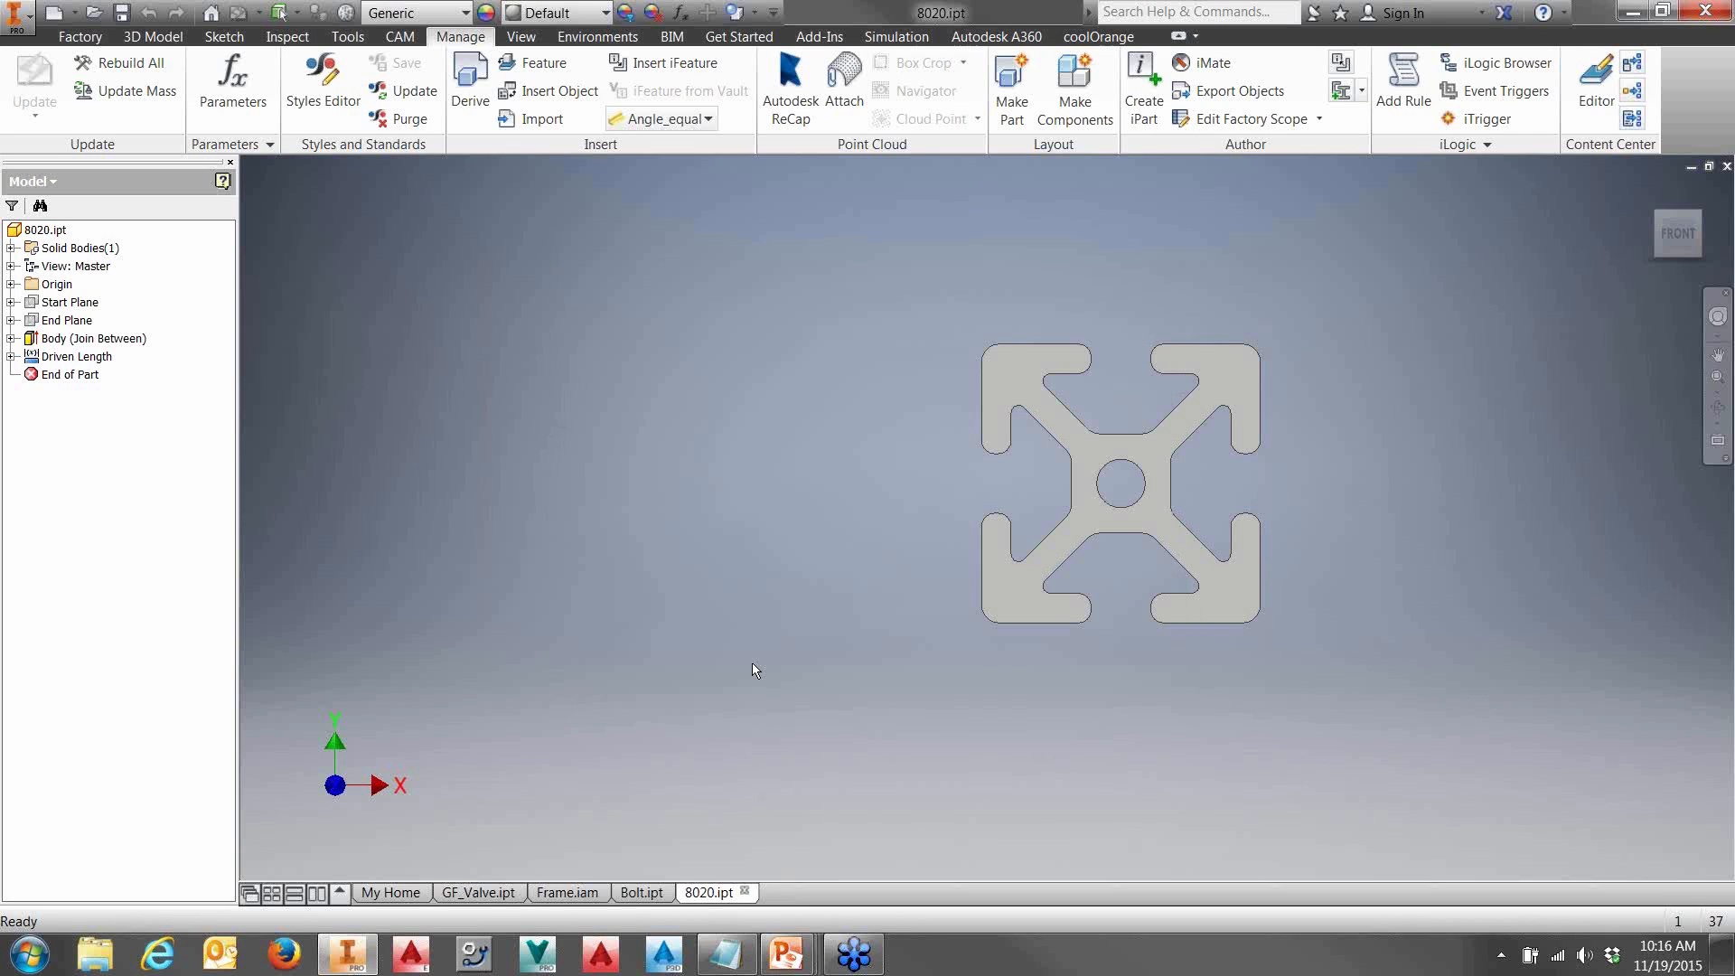
- Switch to the Frame.iam assembly and inspect the members of the upper frame
{"action": "left_click", "coordinate": [570, 892]}
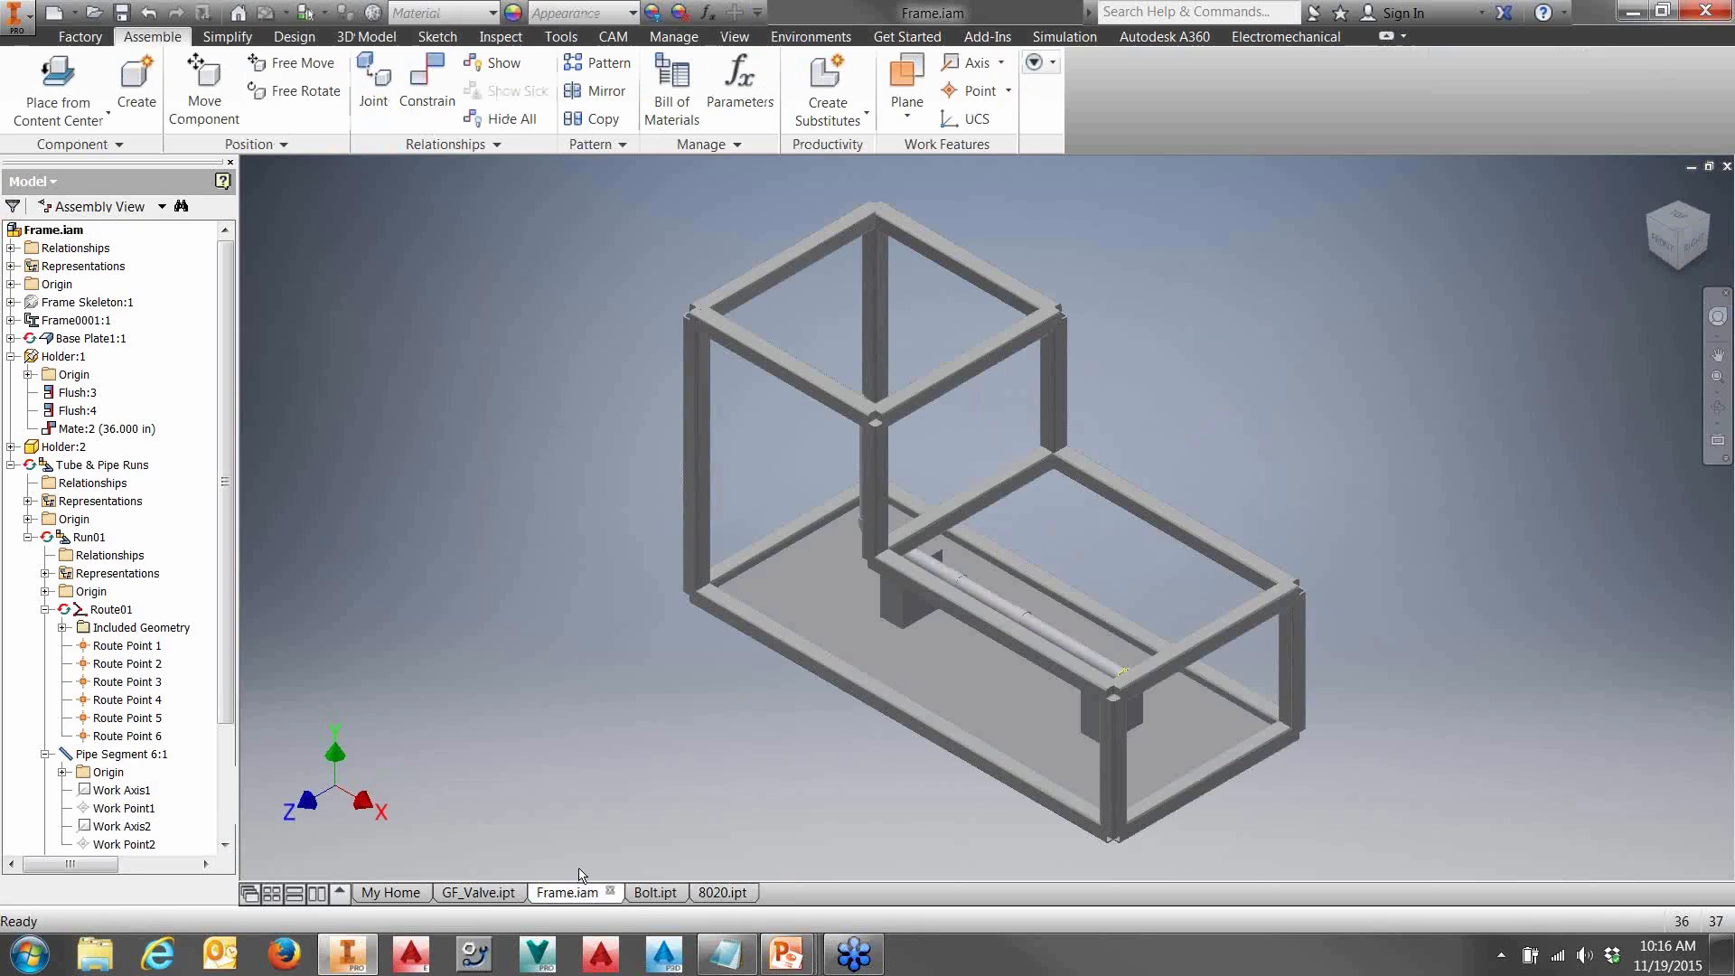
{"action": "mouse_move", "coordinate": [534, 518]}
{"action": "middle_mouse_down", "text": "shift"}
{"action": "mouse_move", "coordinate": [561, 485]}
{"action": "mouse_move", "coordinate": [544, 511]}
{"action": "middle_mouse_up", "text": "shift"}
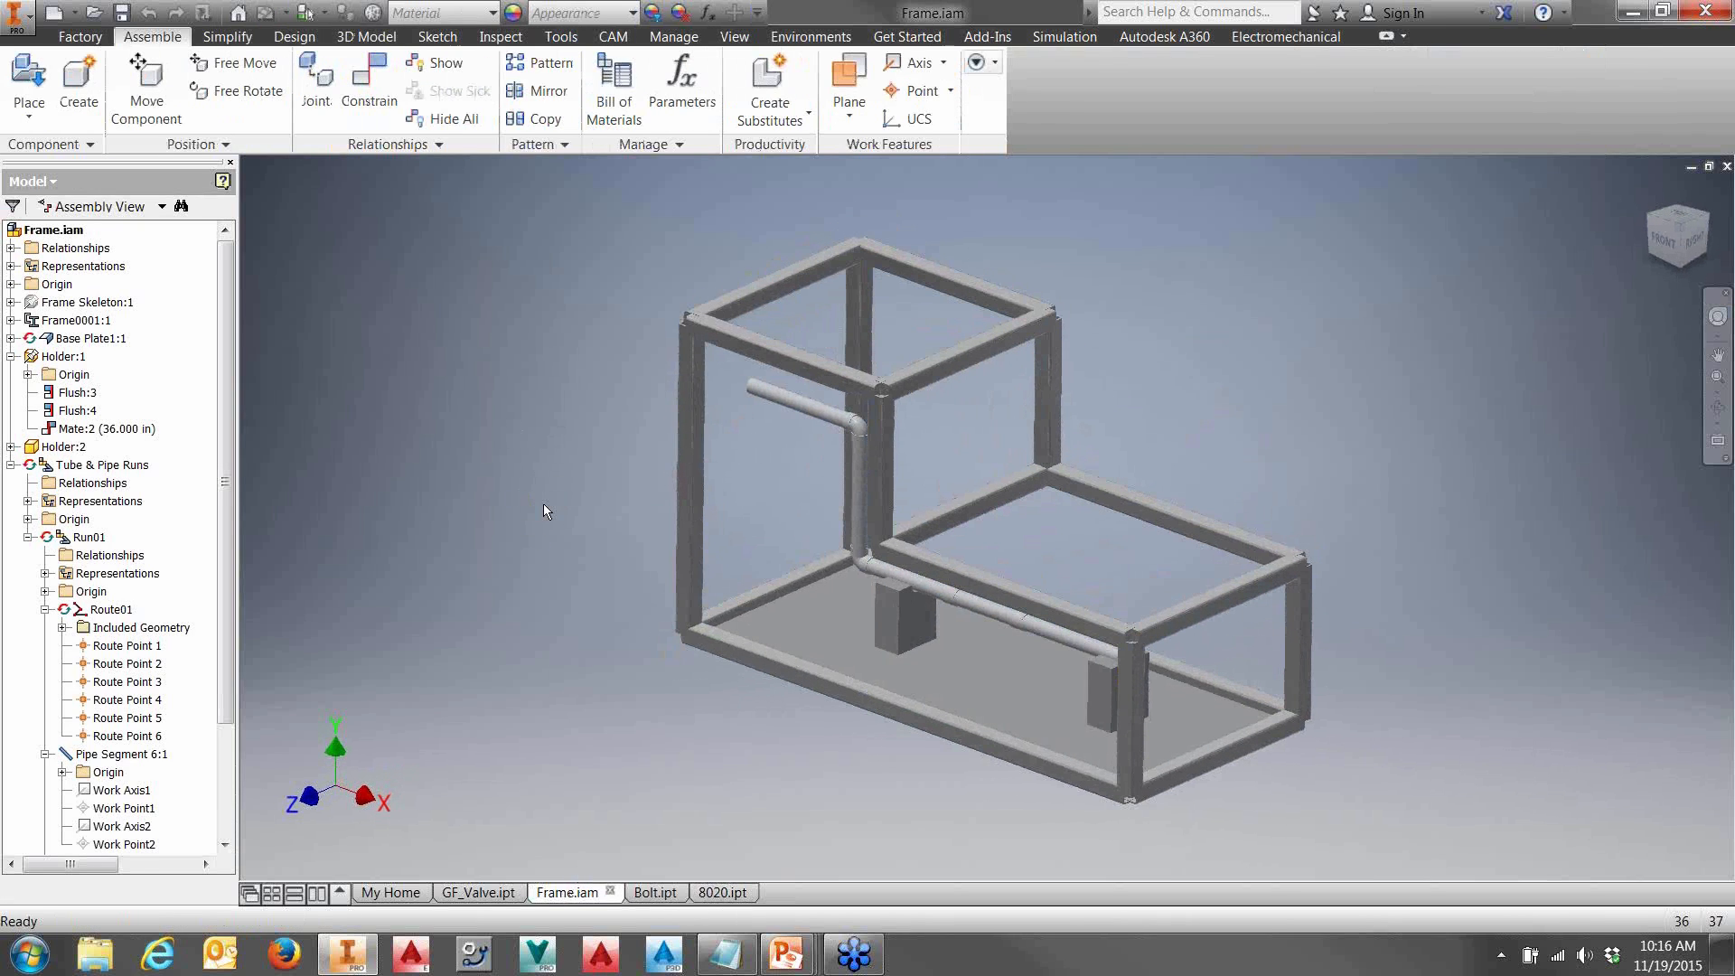
{"action": "scroll", "coordinate": [736, 329], "scroll_direction": "up", "scroll_amount": 5}
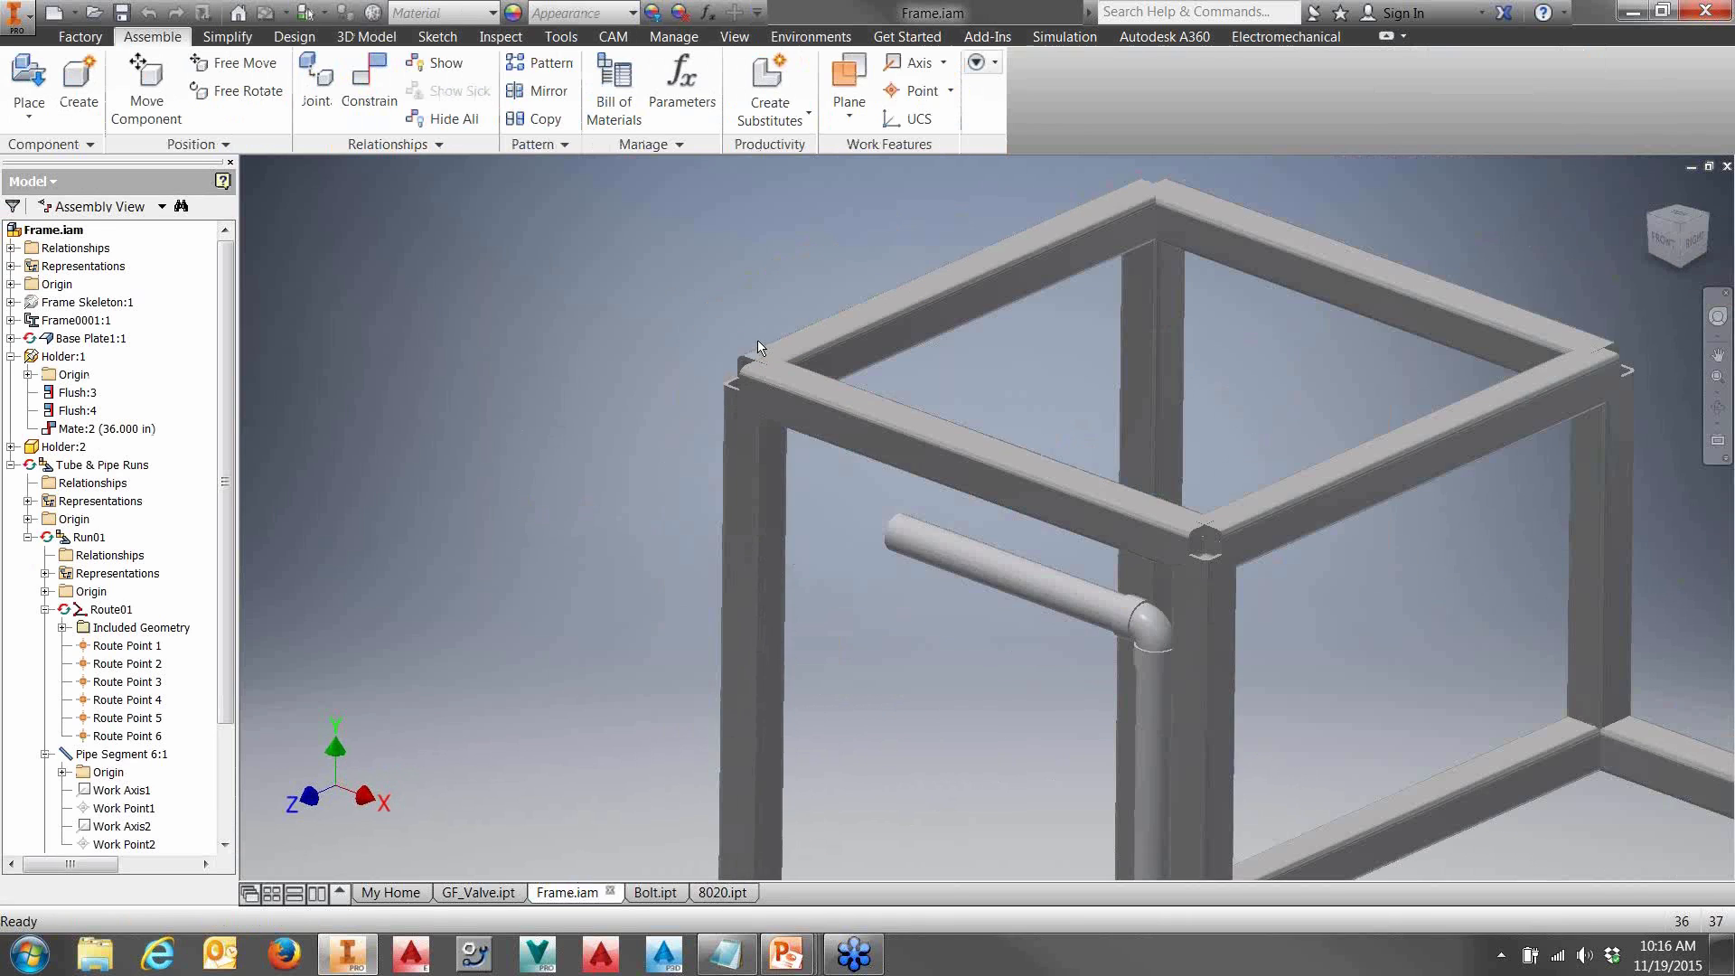
{"action": "scroll", "coordinate": [759, 346], "scroll_direction": "down", "scroll_amount": 4}
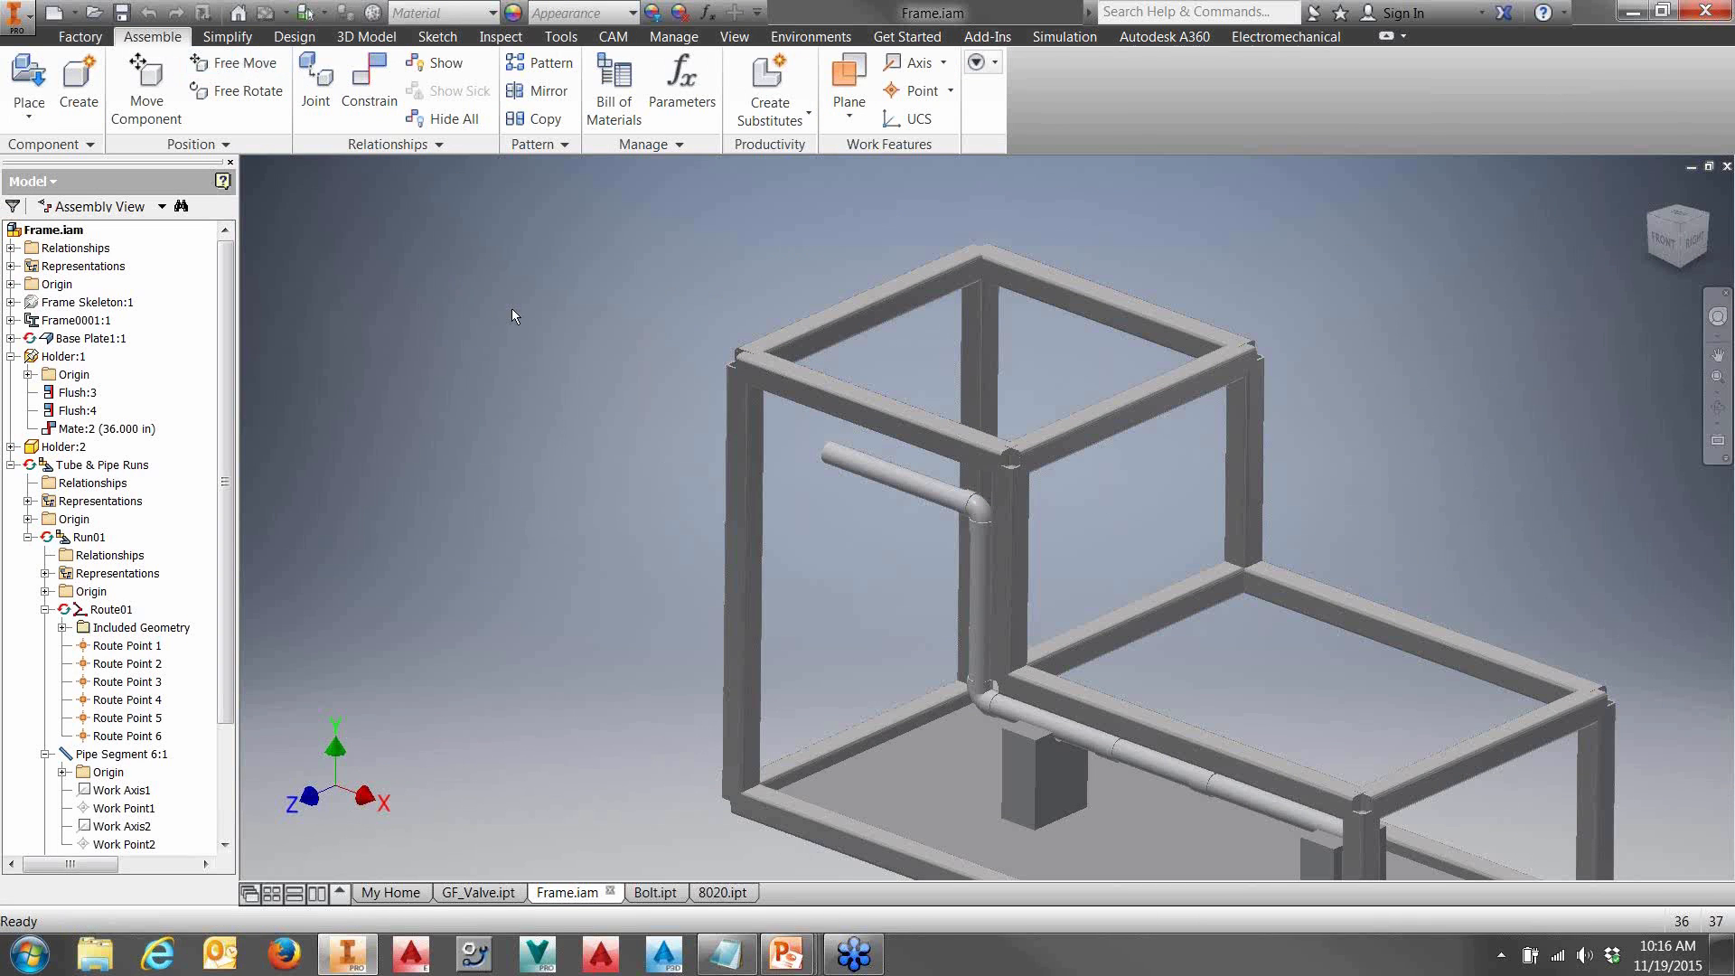
{"action": "scroll", "coordinate": [524, 309], "scroll_direction": "down", "scroll_amount": 2}
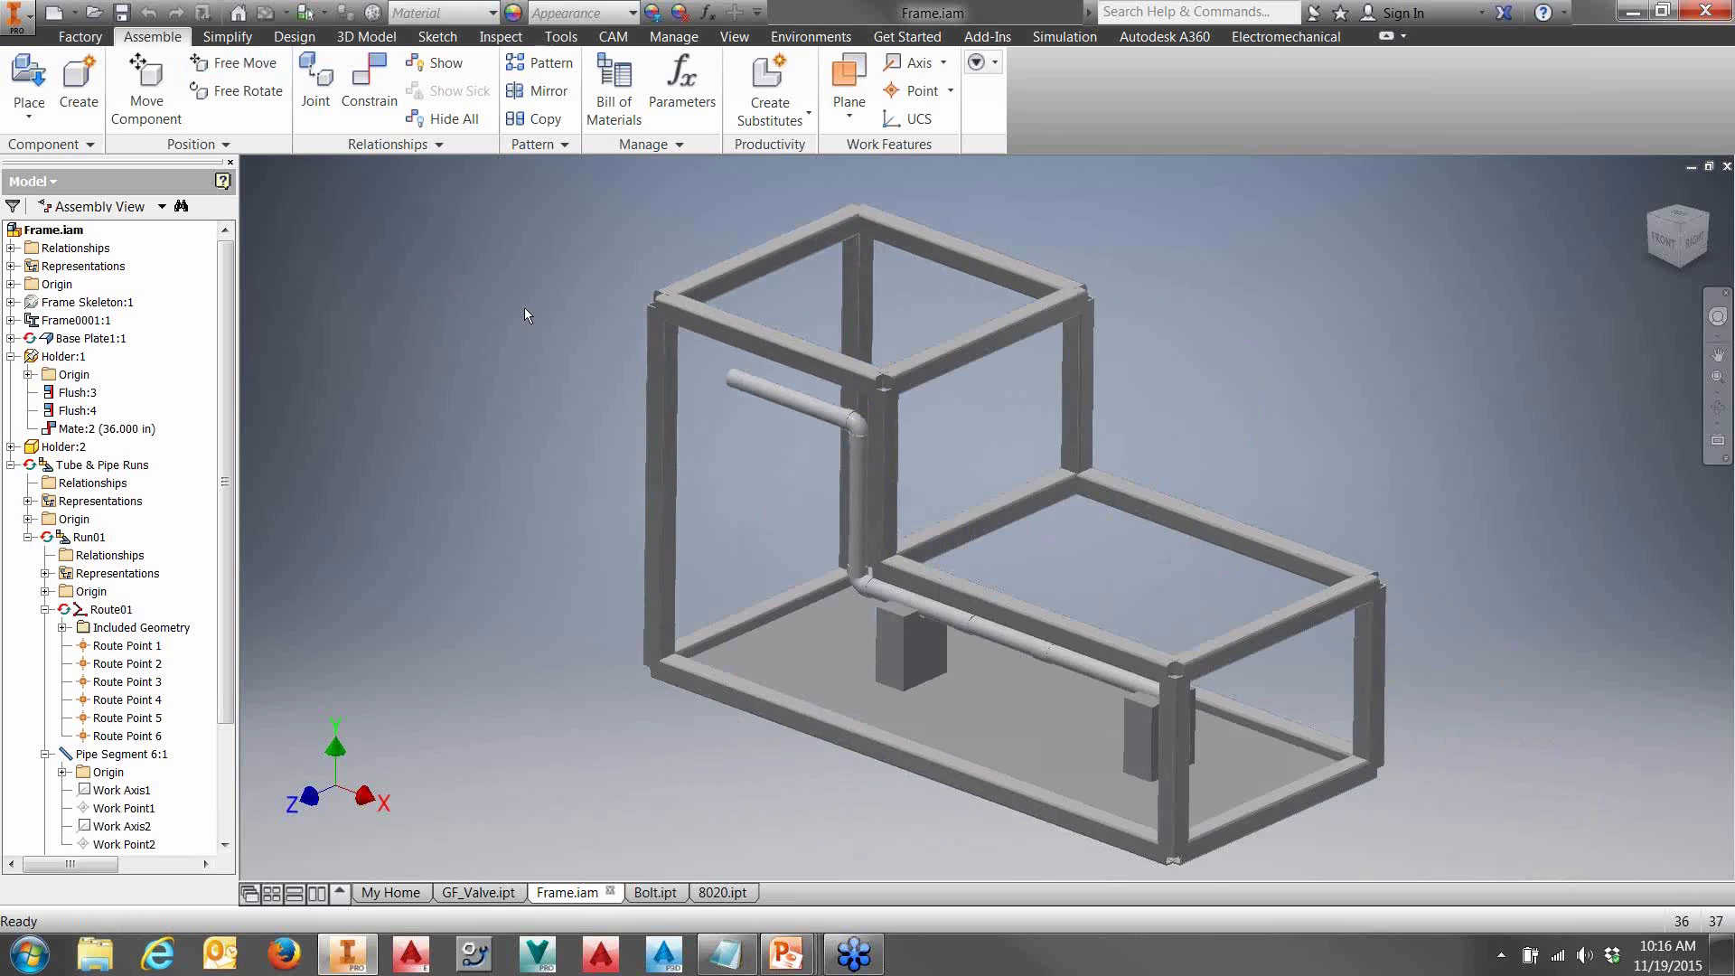
{"action": "scroll", "coordinate": [524, 314], "scroll_direction": "down", "scroll_amount": 1}
- Start changing frame members and multi-select the four horizontal members of the upper rectangle
{"action": "left_click", "coordinate": [227, 37]}
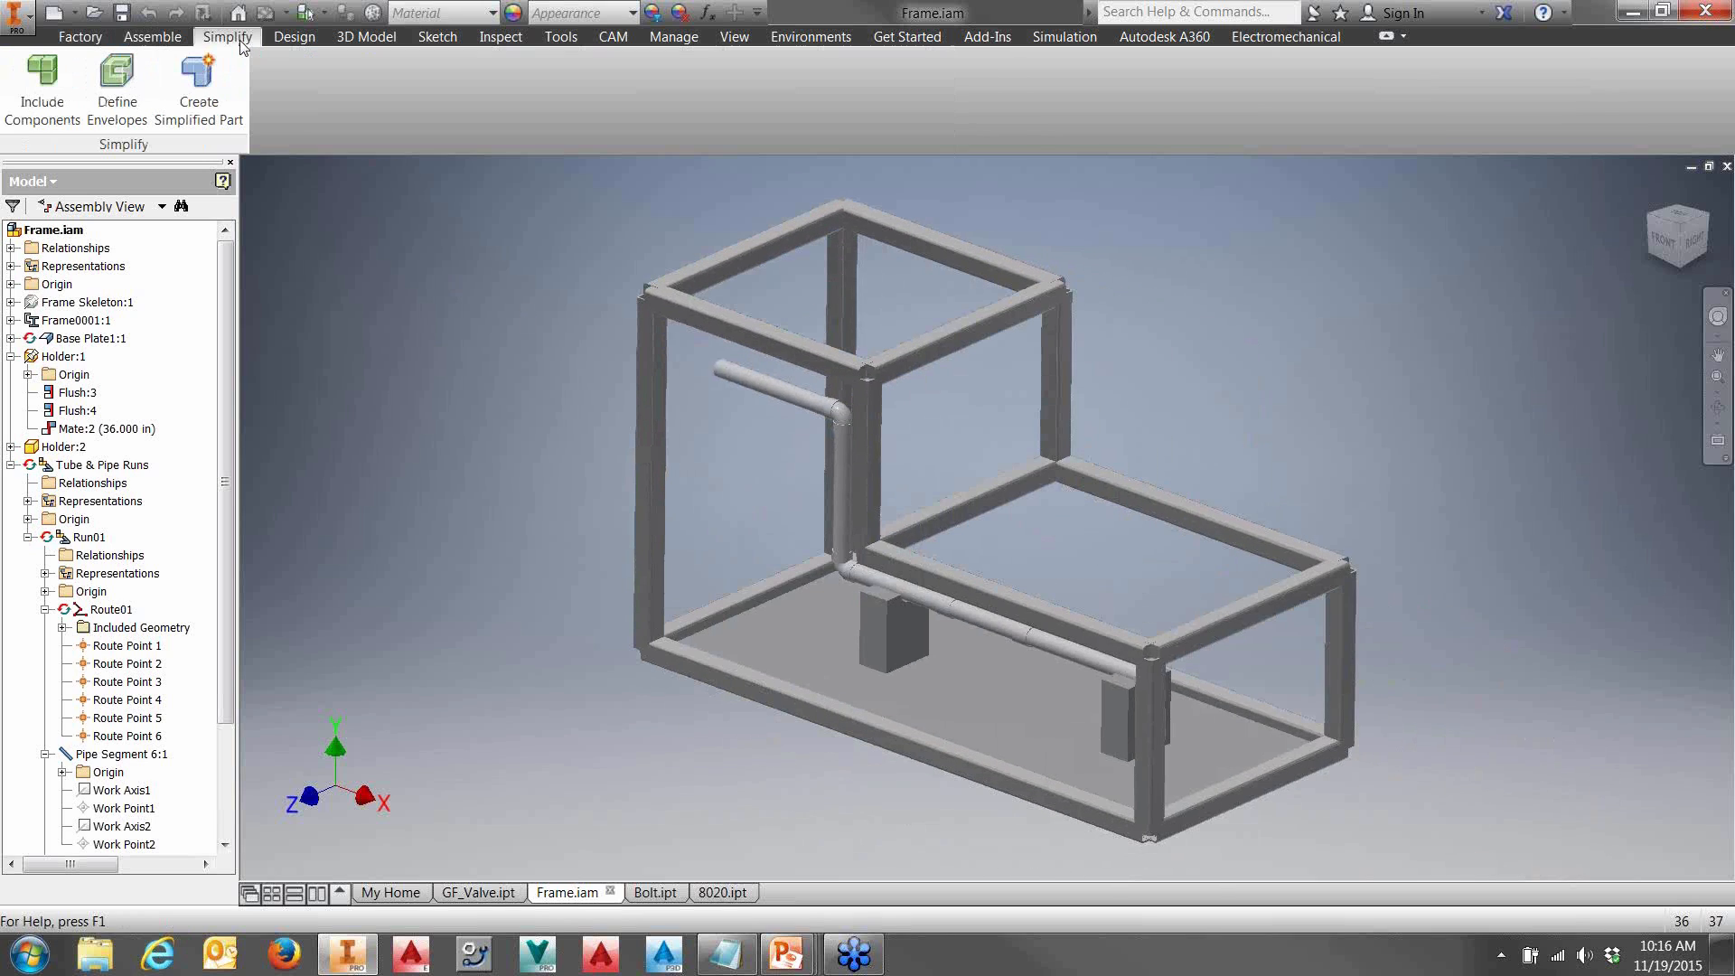
{"action": "left_click", "coordinate": [302, 41]}
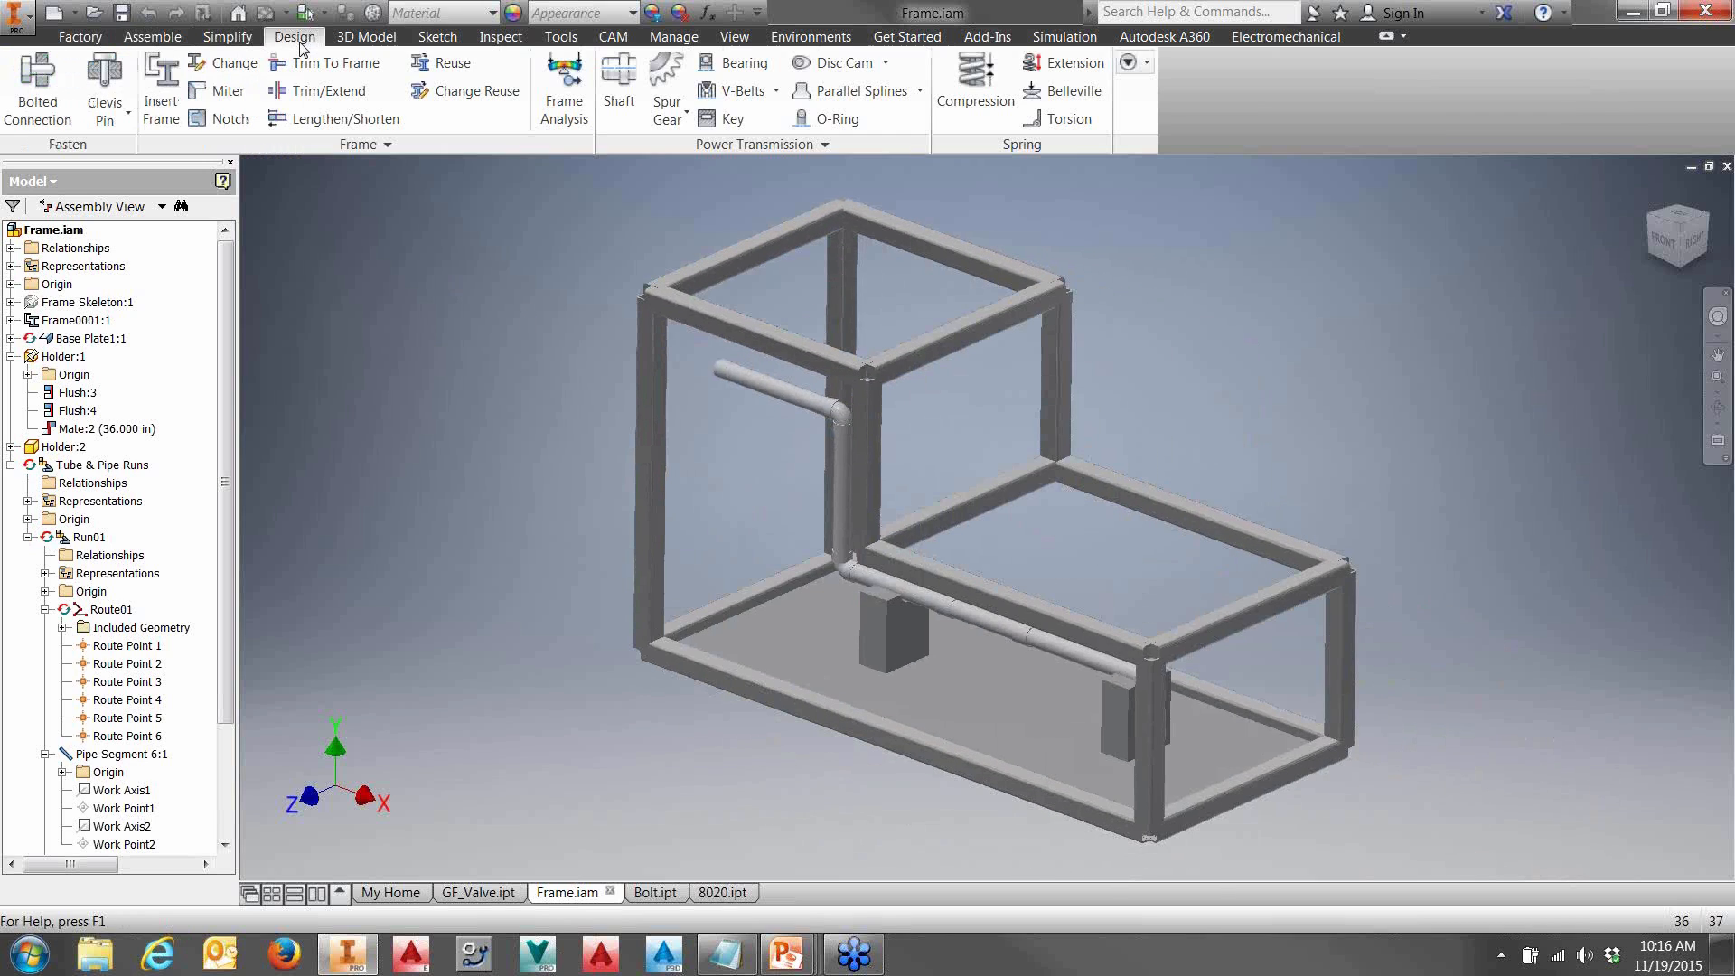
{"action": "left_click", "coordinate": [226, 65]}
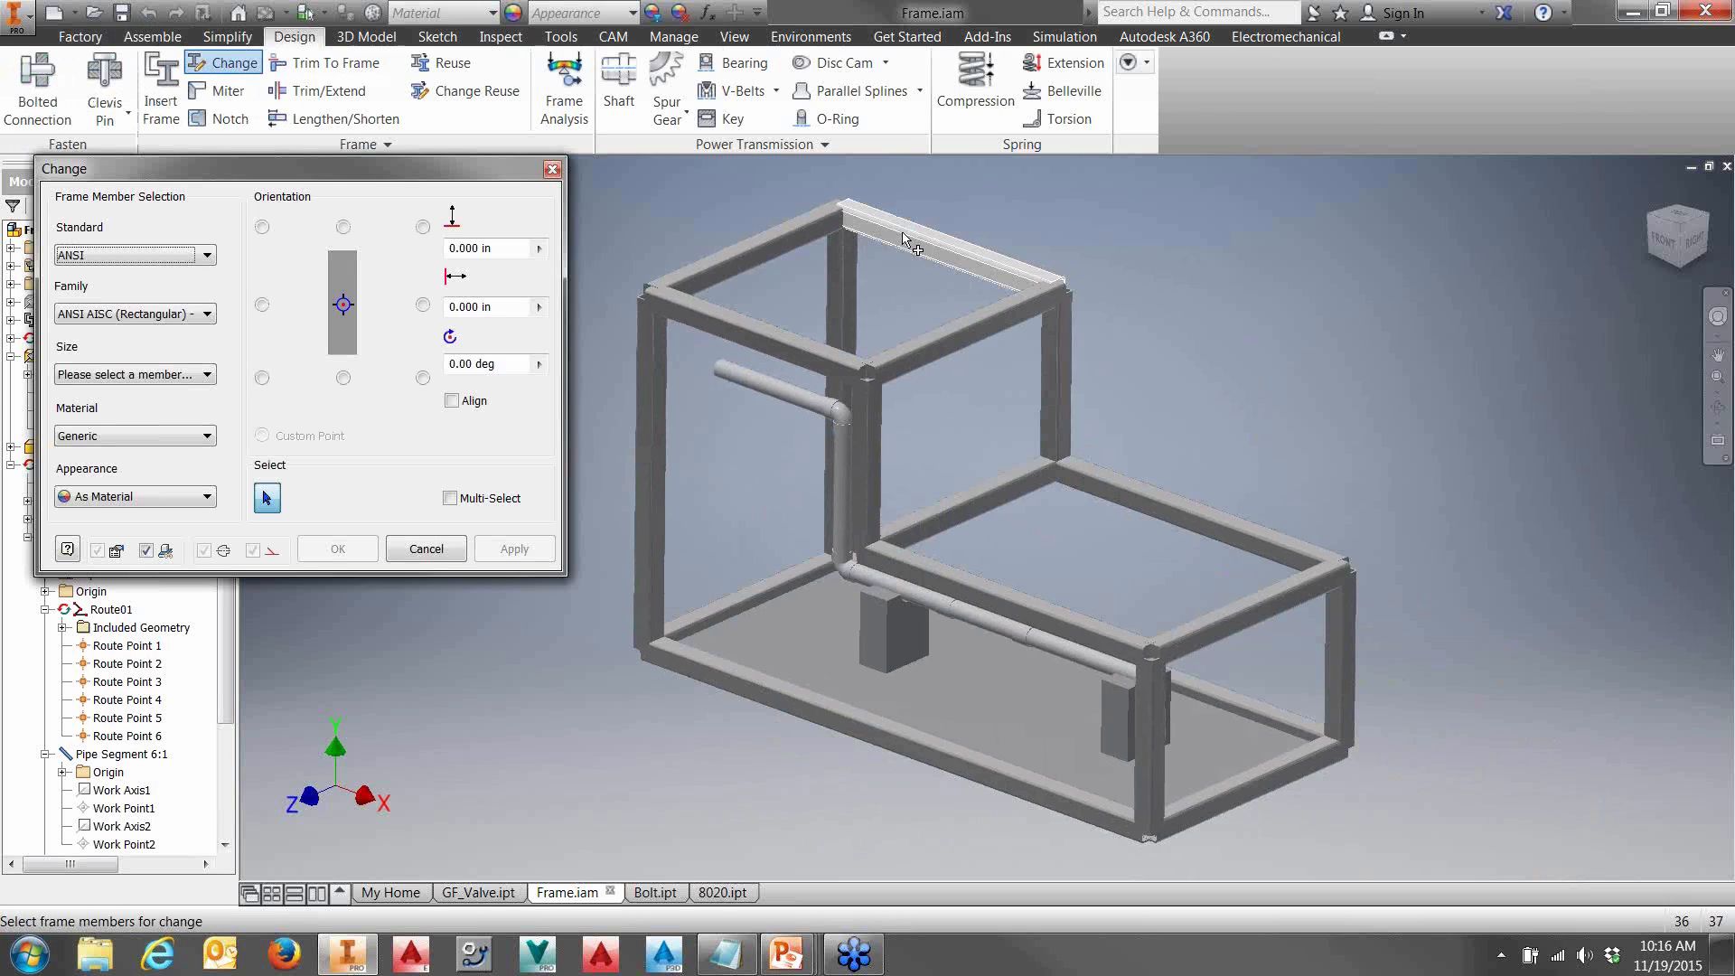
{"action": "left_click", "coordinate": [795, 233]}
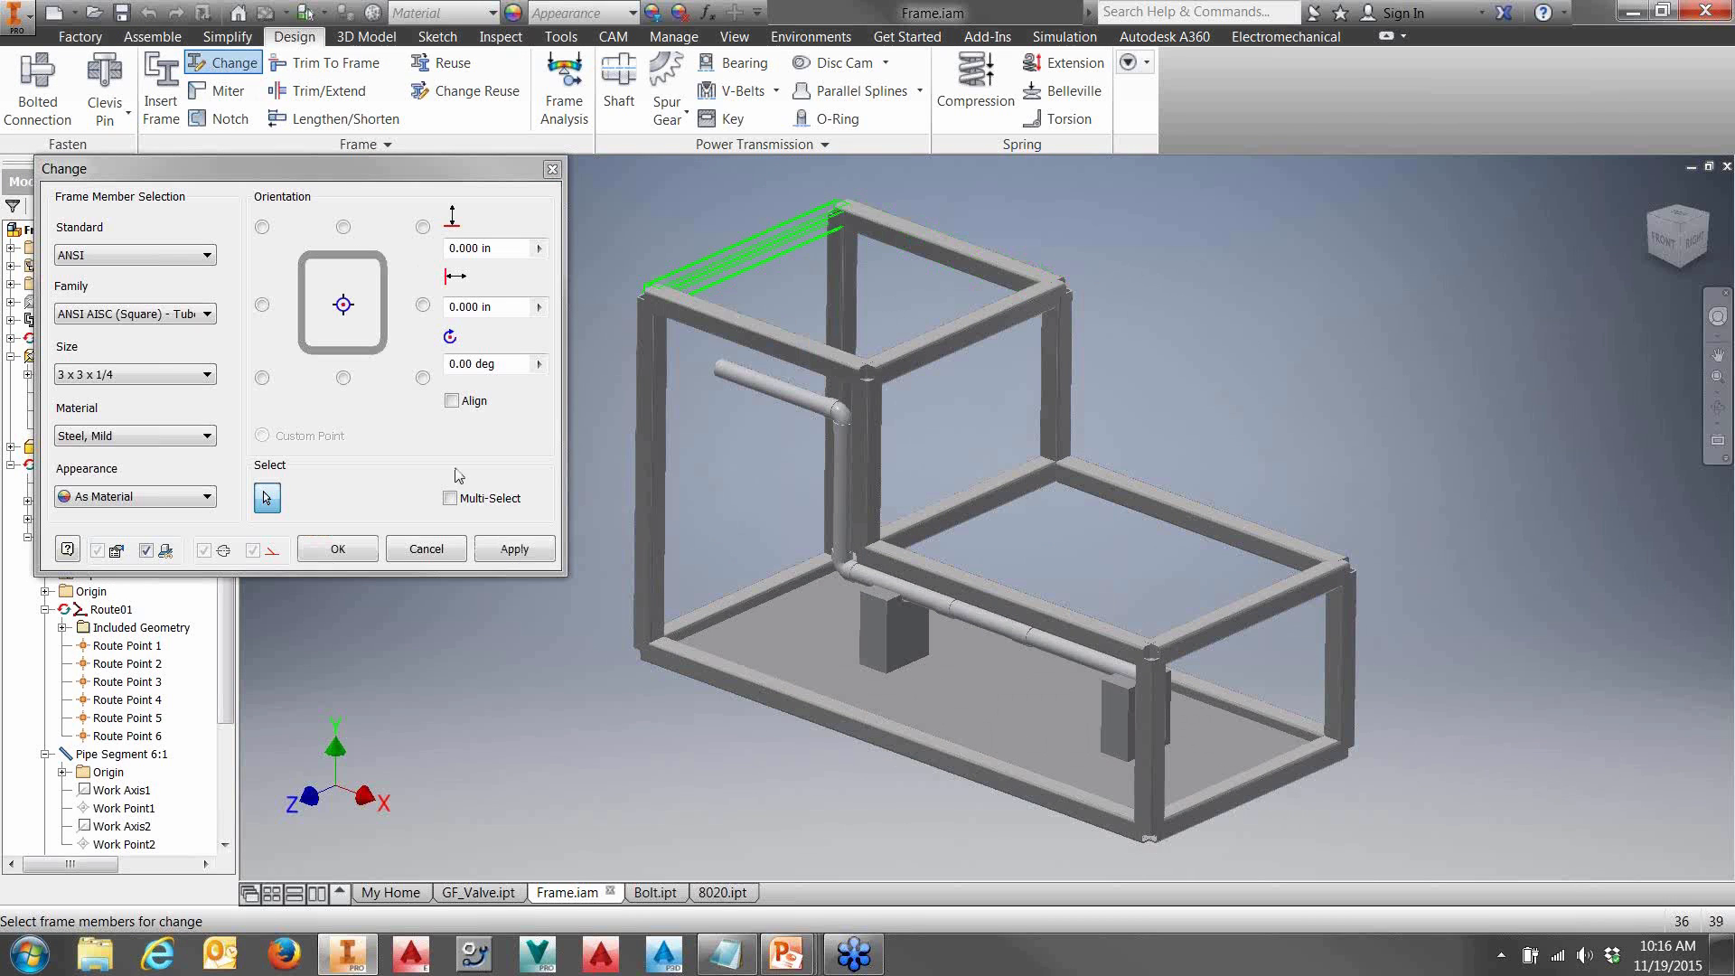
{"action": "left_click", "coordinate": [449, 498]}
{"action": "left_click", "coordinate": [720, 313]}
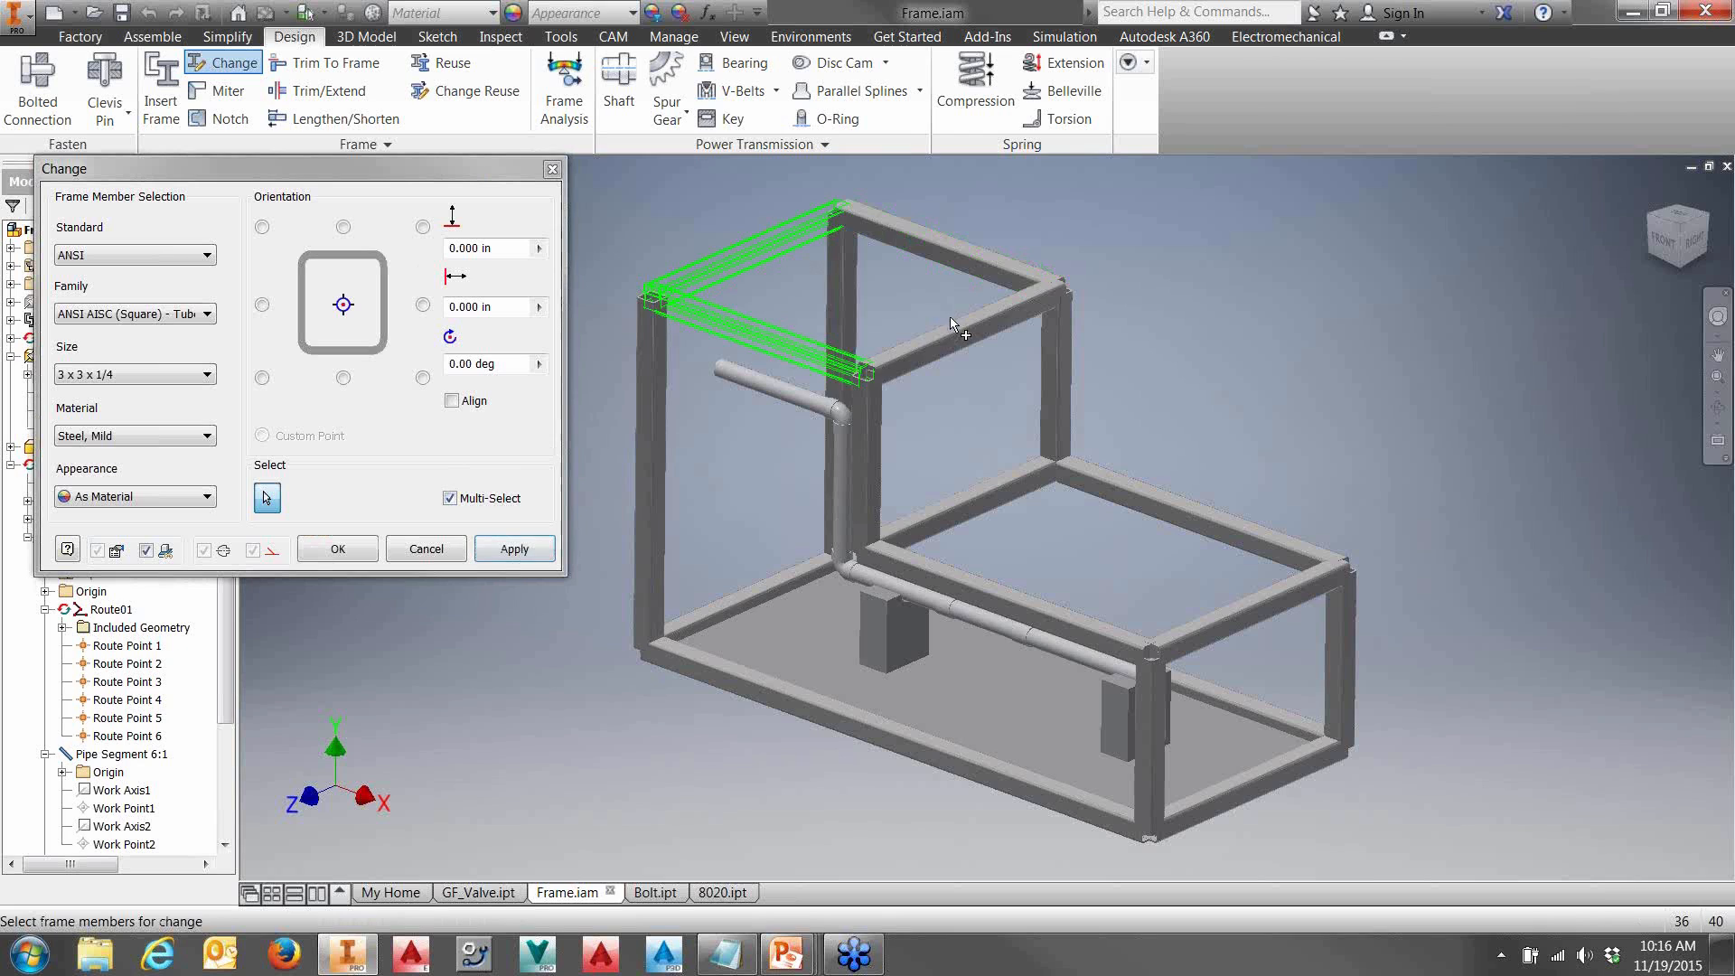
{"action": "left_click", "coordinate": [958, 307]}
{"action": "left_click", "coordinate": [964, 251]}
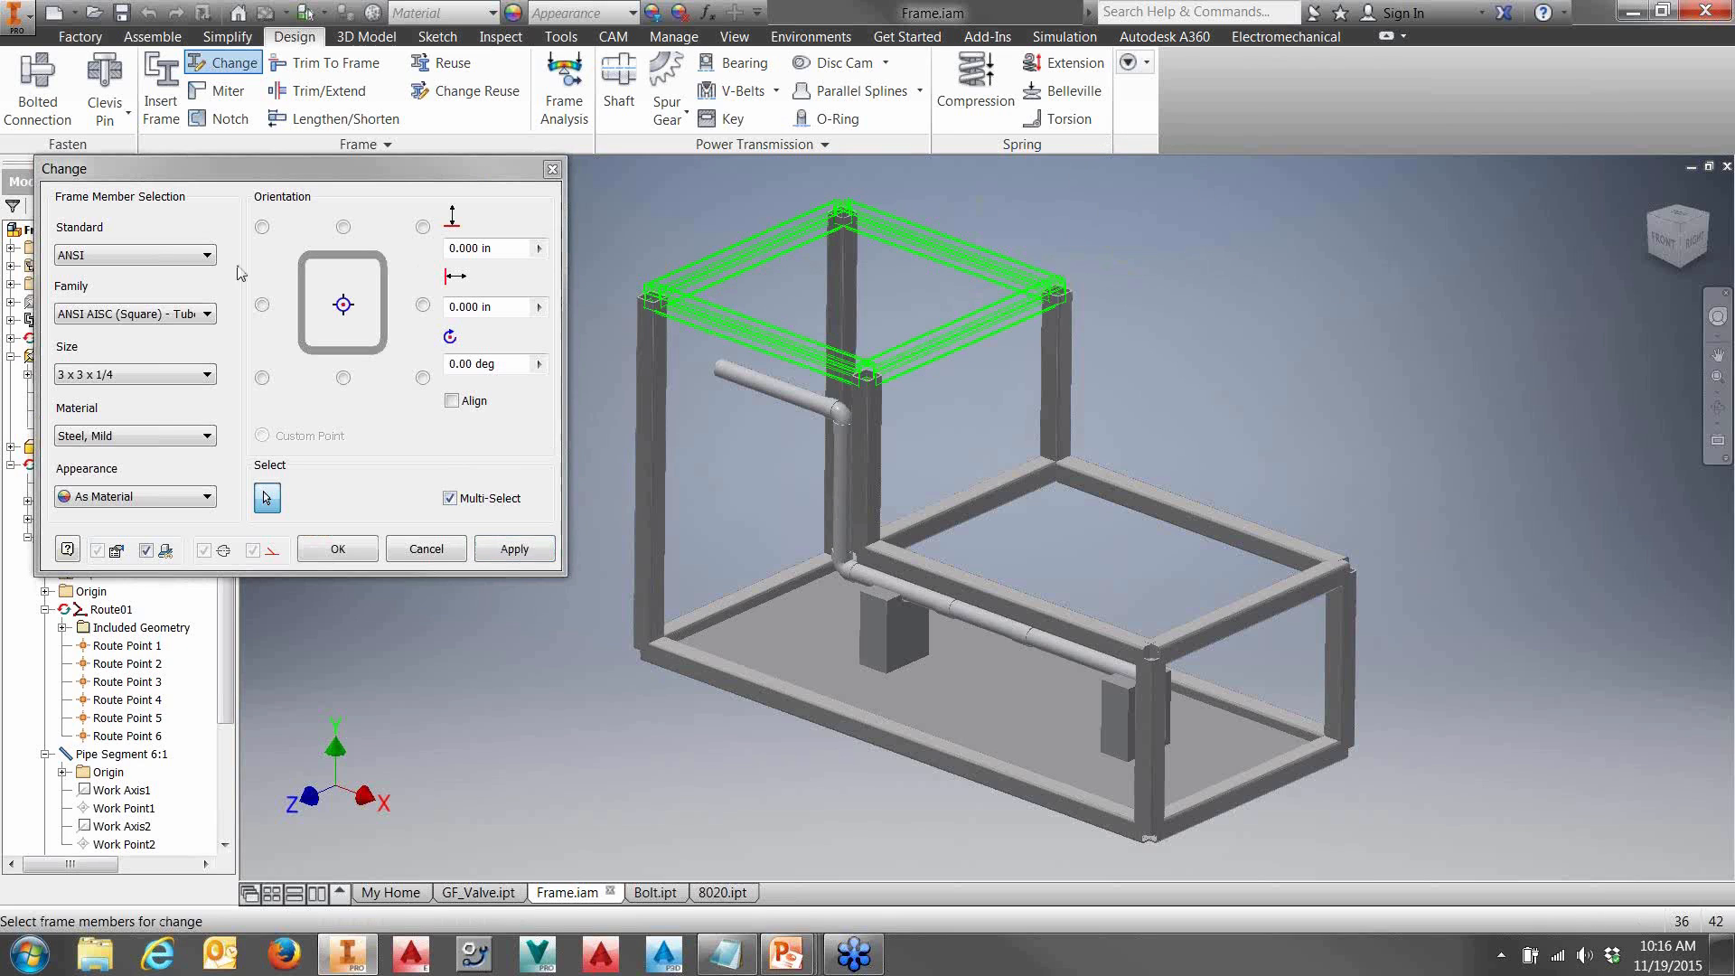
- Try to change the selected upper members to the 8020 standard, family and size
{"action": "left_click", "coordinate": [206, 255]}
{"action": "left_click", "coordinate": [155, 275]}
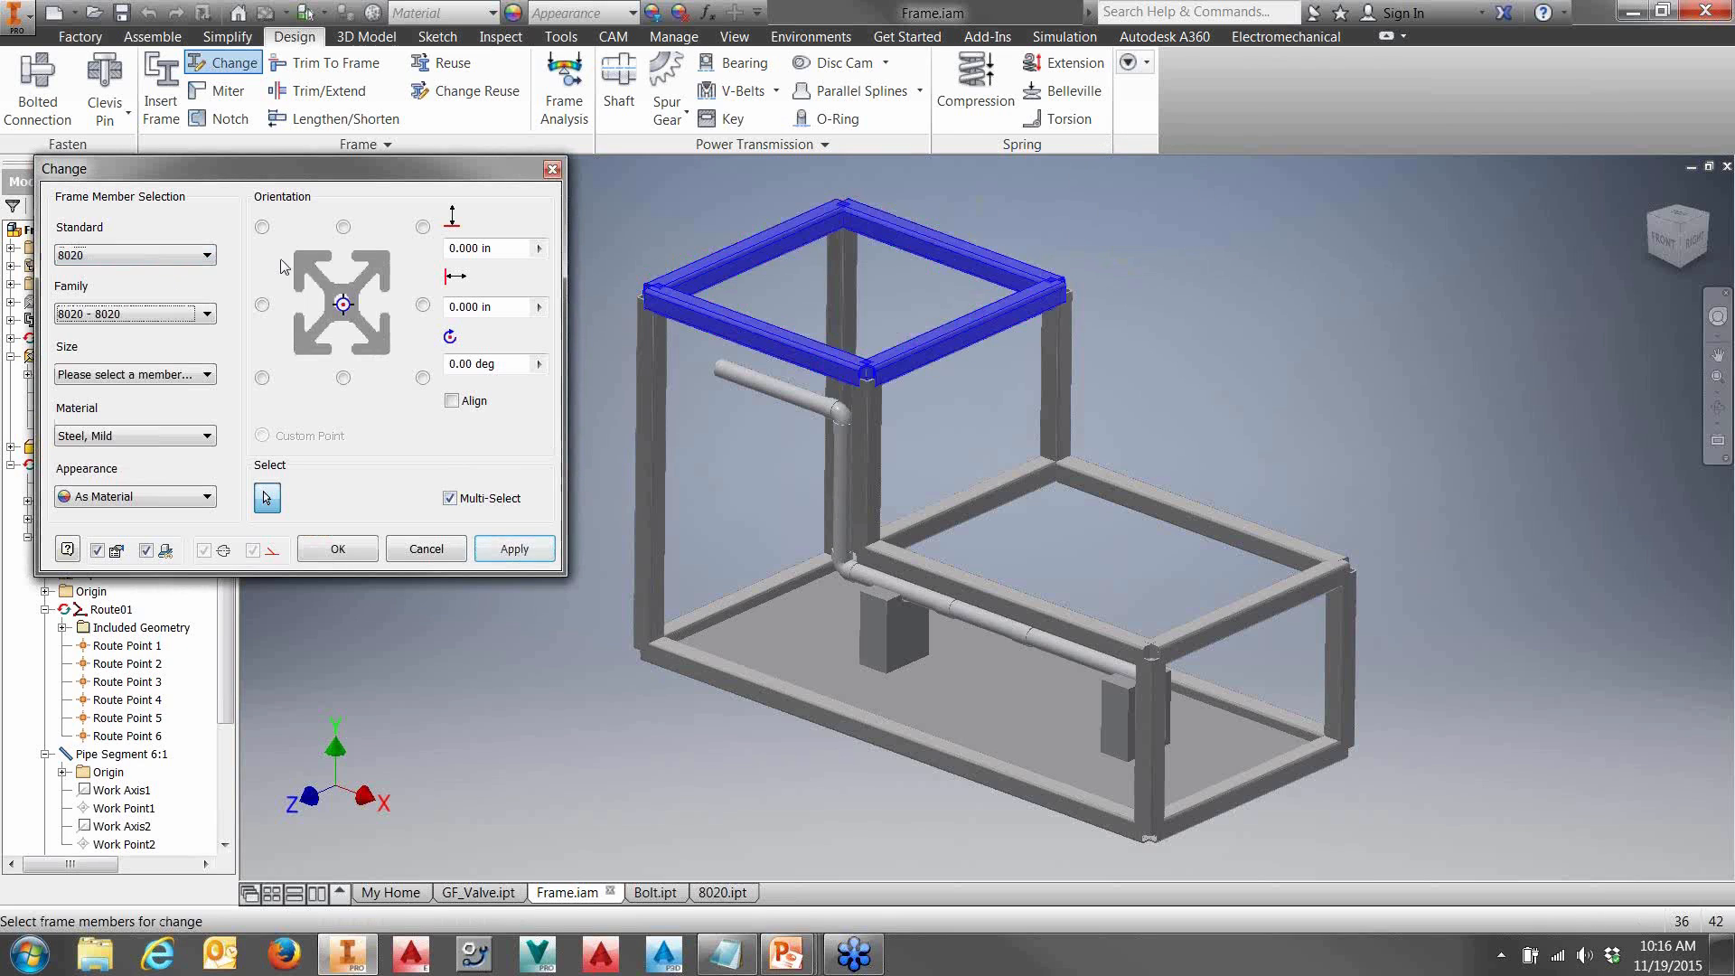
{"action": "left_click", "coordinate": [151, 376]}
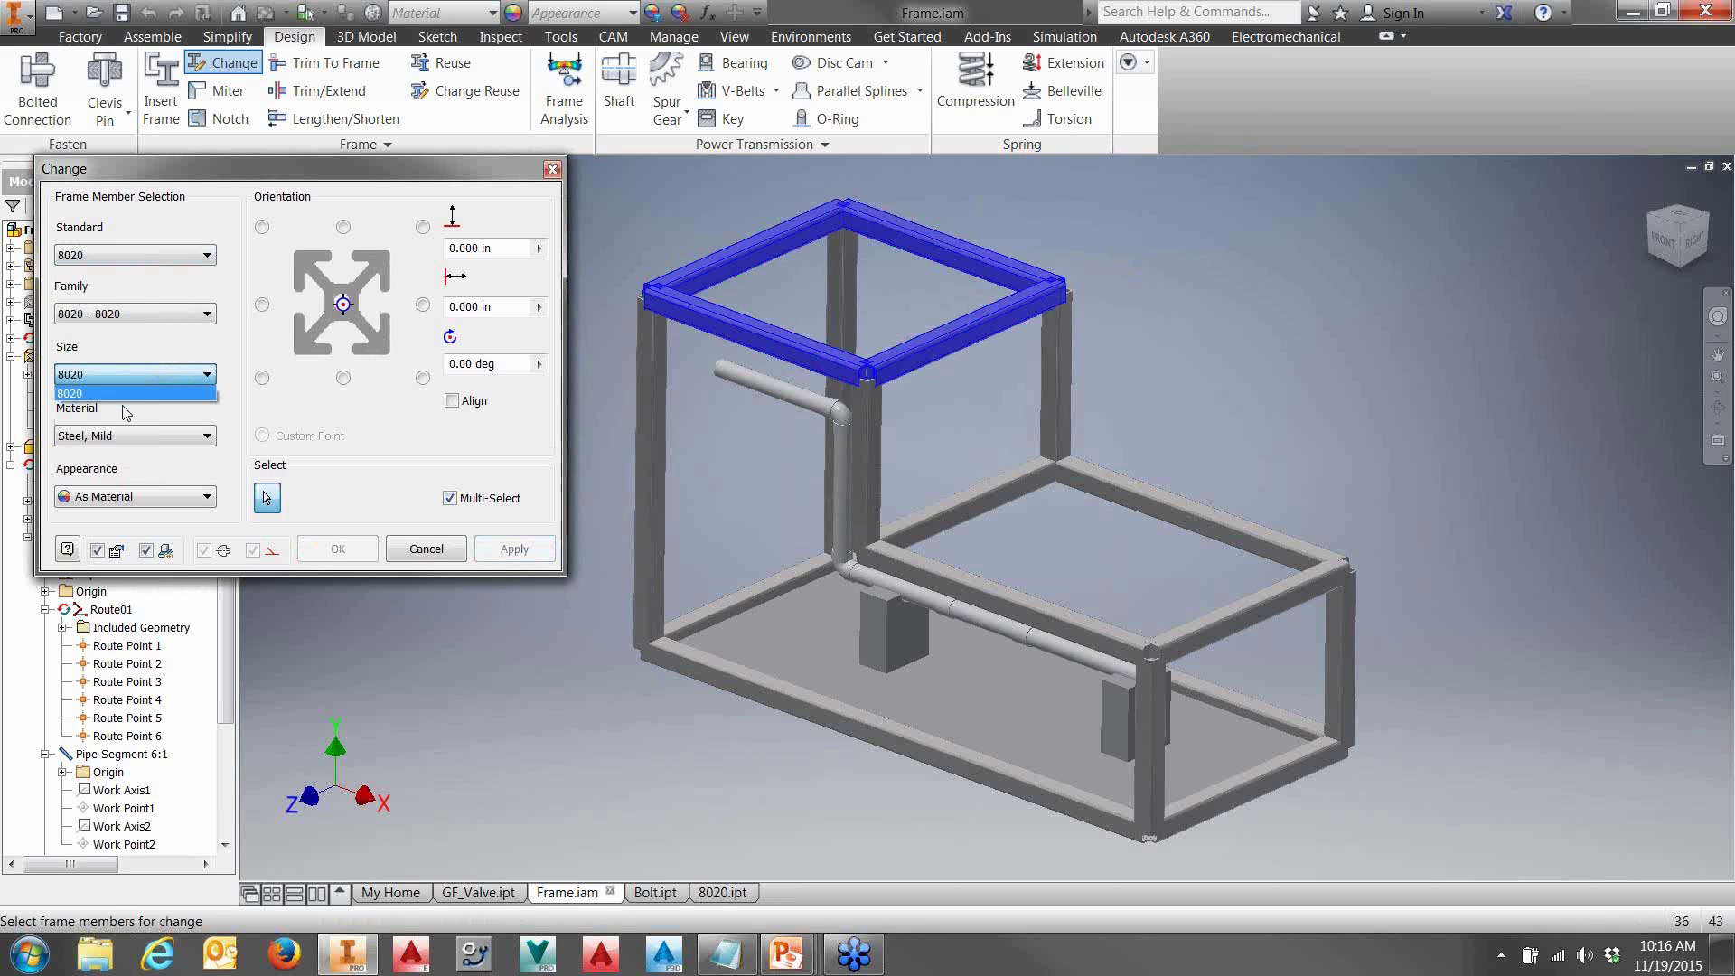
{"action": "left_click", "coordinate": [122, 394]}
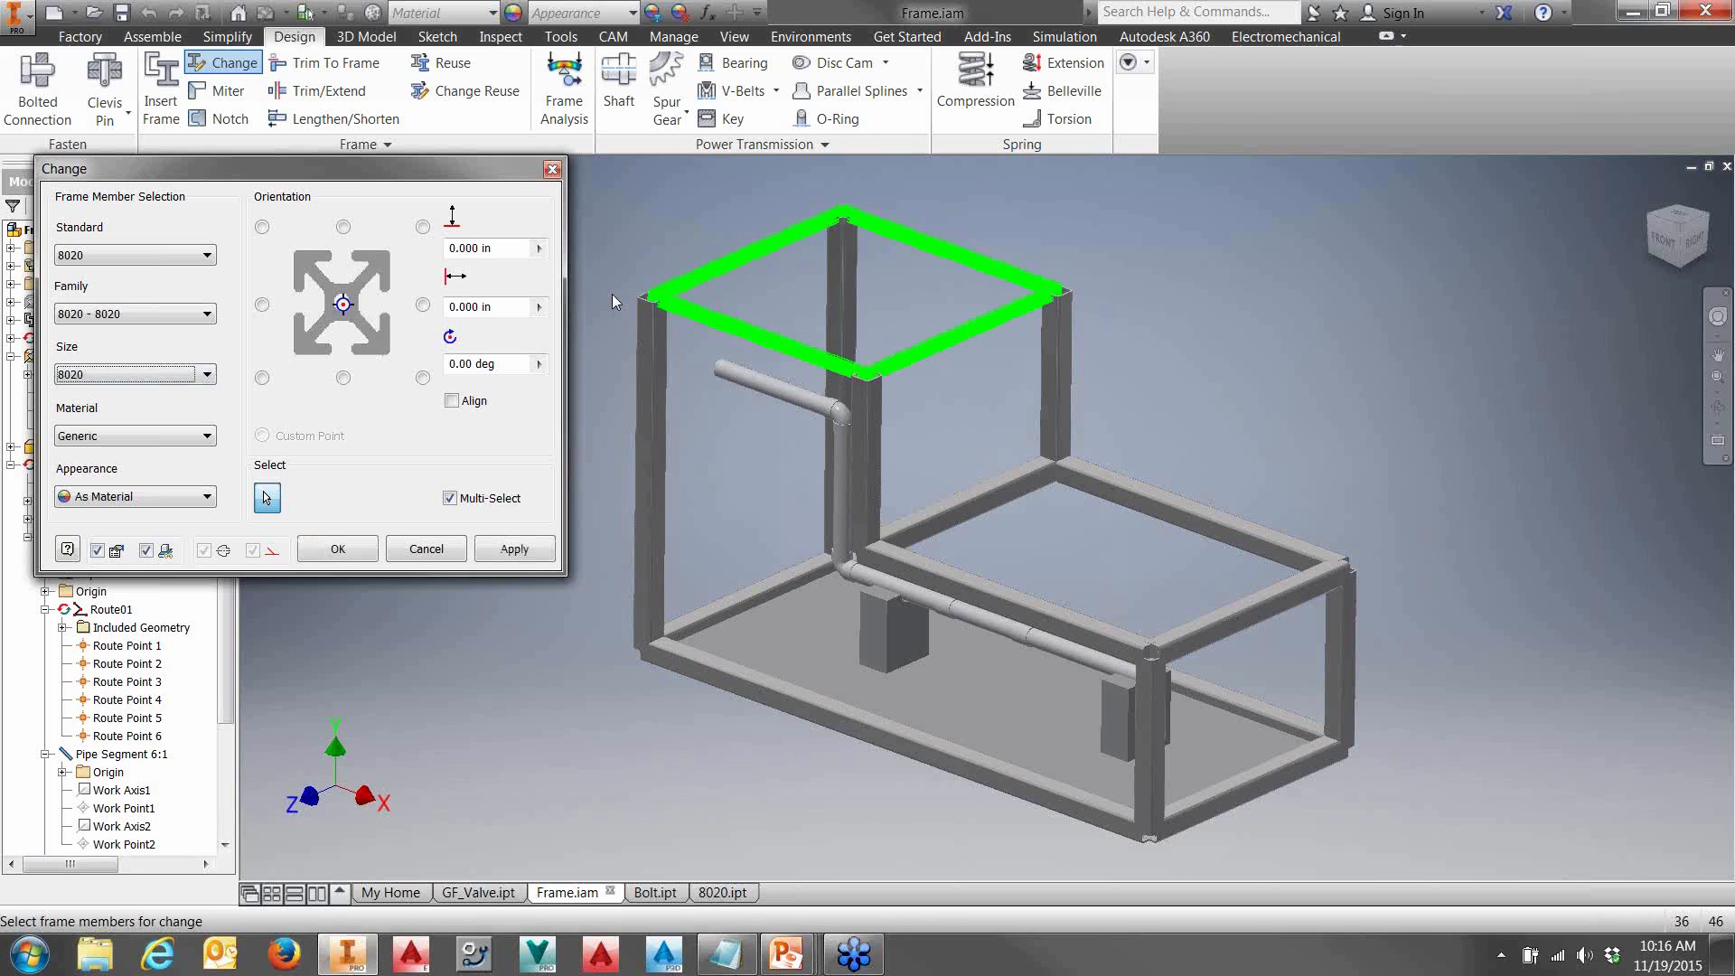
{"action": "left_click", "coordinate": [339, 549]}
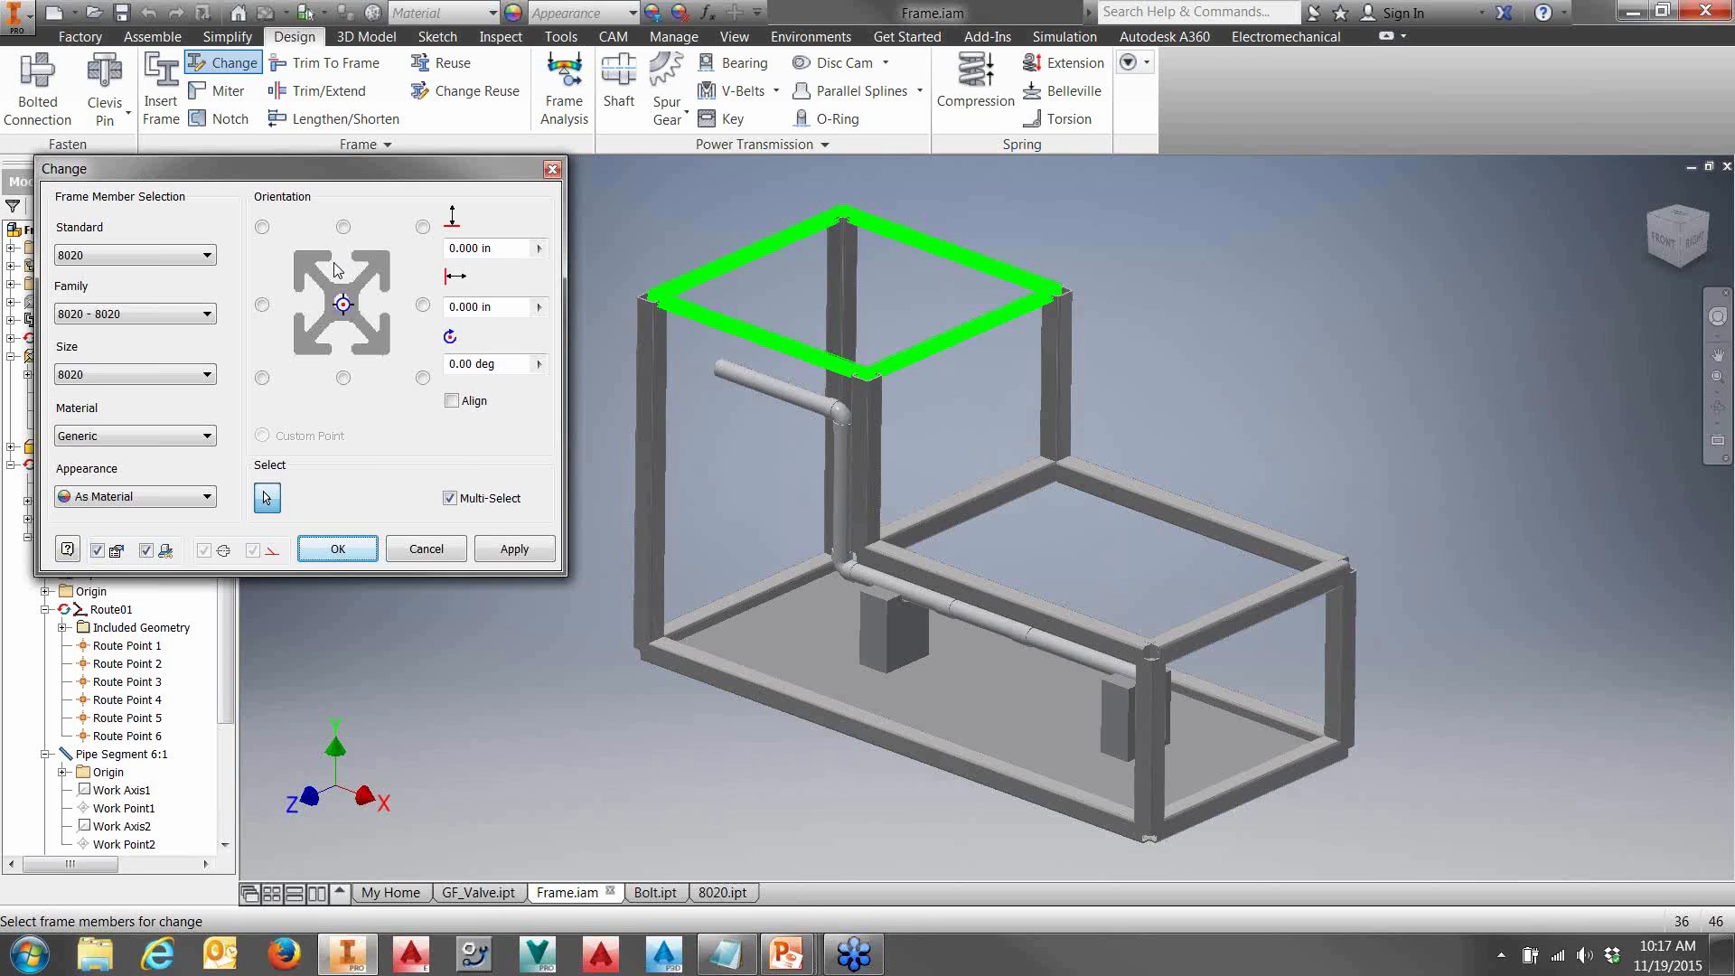
{"action": "left_click", "coordinate": [425, 550]}
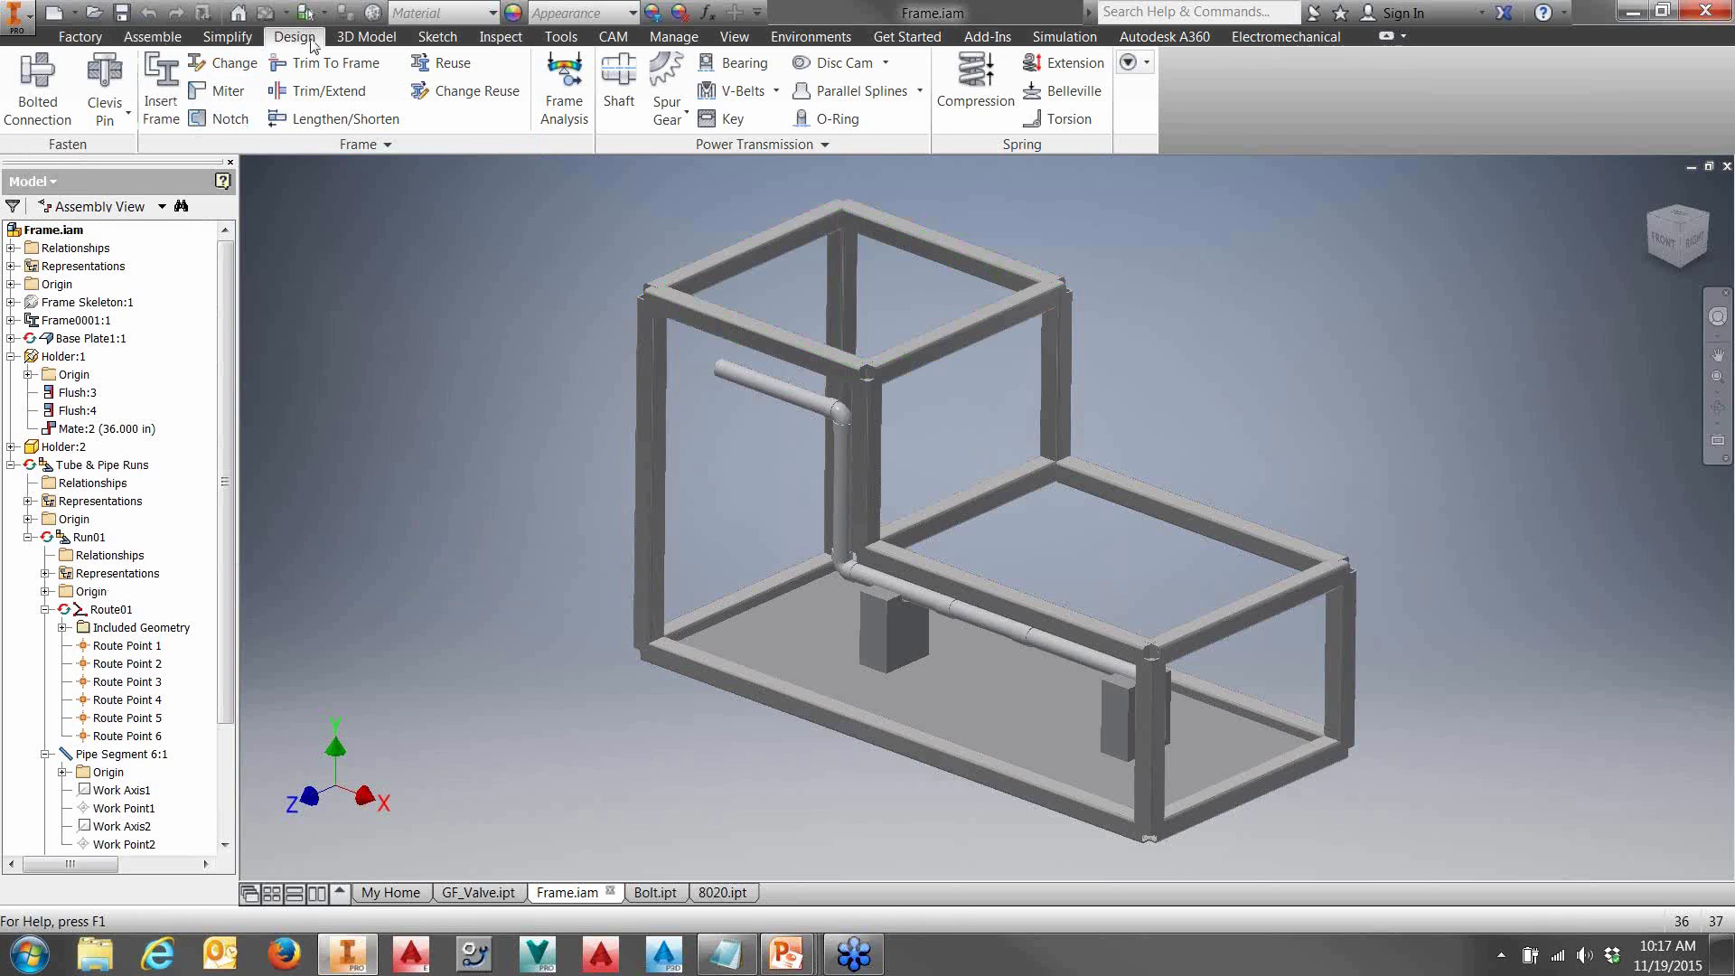
- Open the Content Center Editor and display the Square/Rectangular Tubes category under Structural Shapes
{"action": "left_click", "coordinate": [673, 38]}
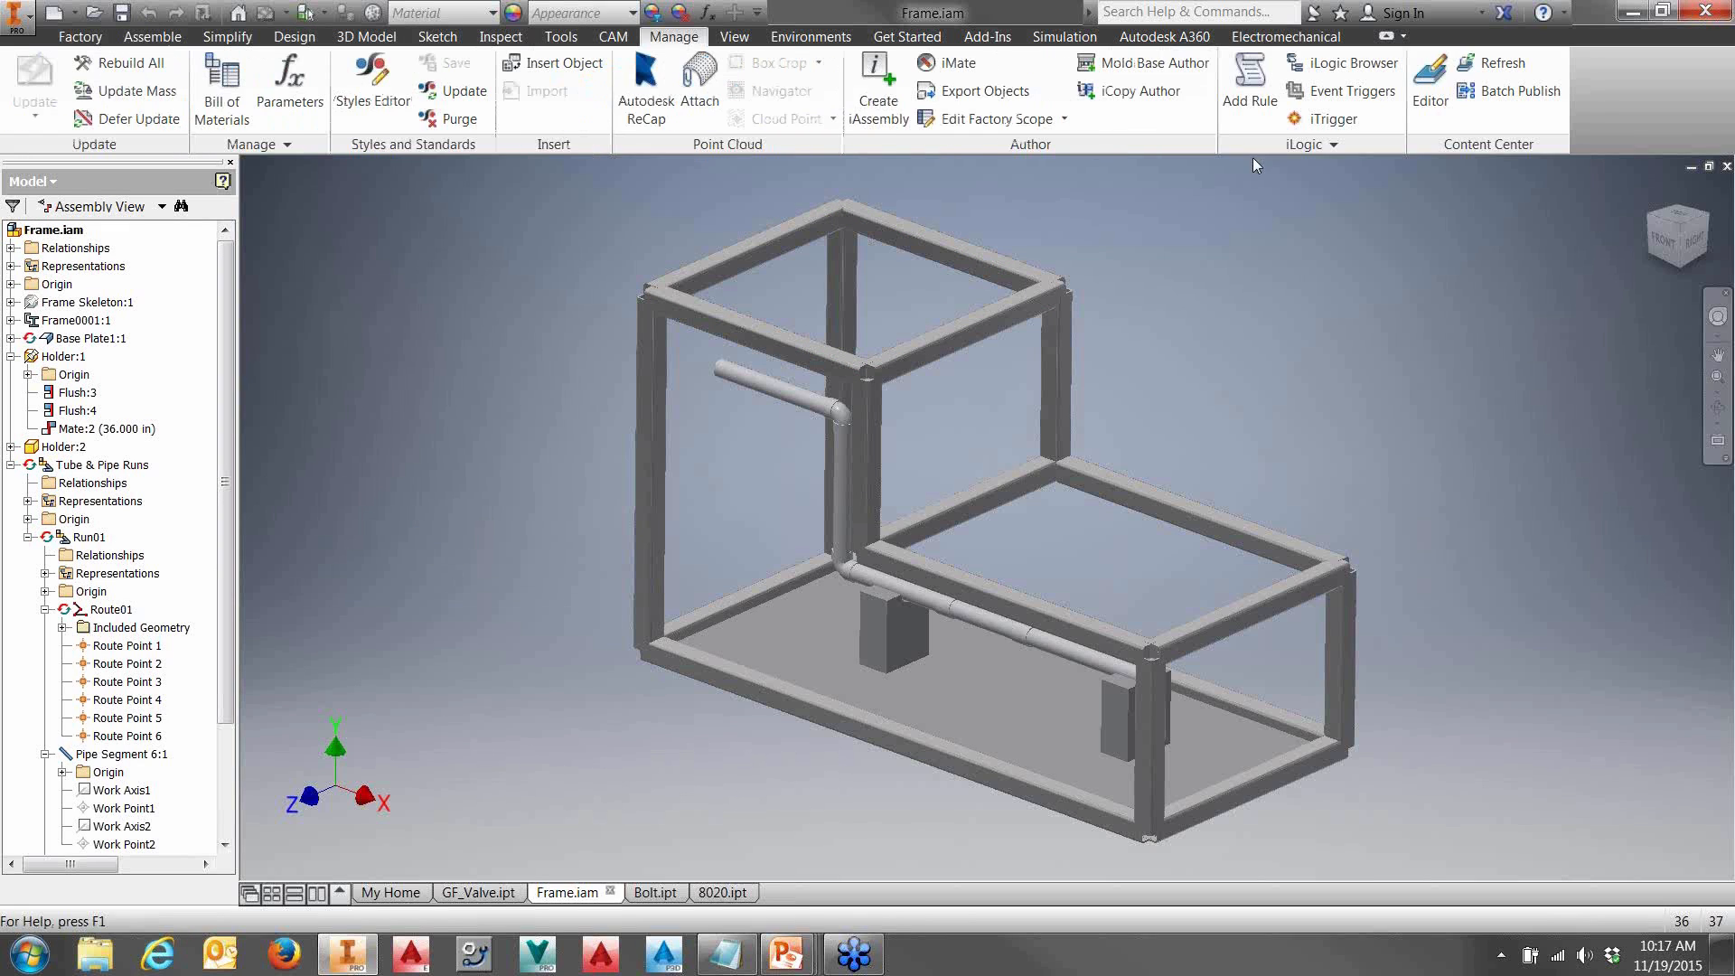
{"action": "left_click", "coordinate": [1431, 90]}
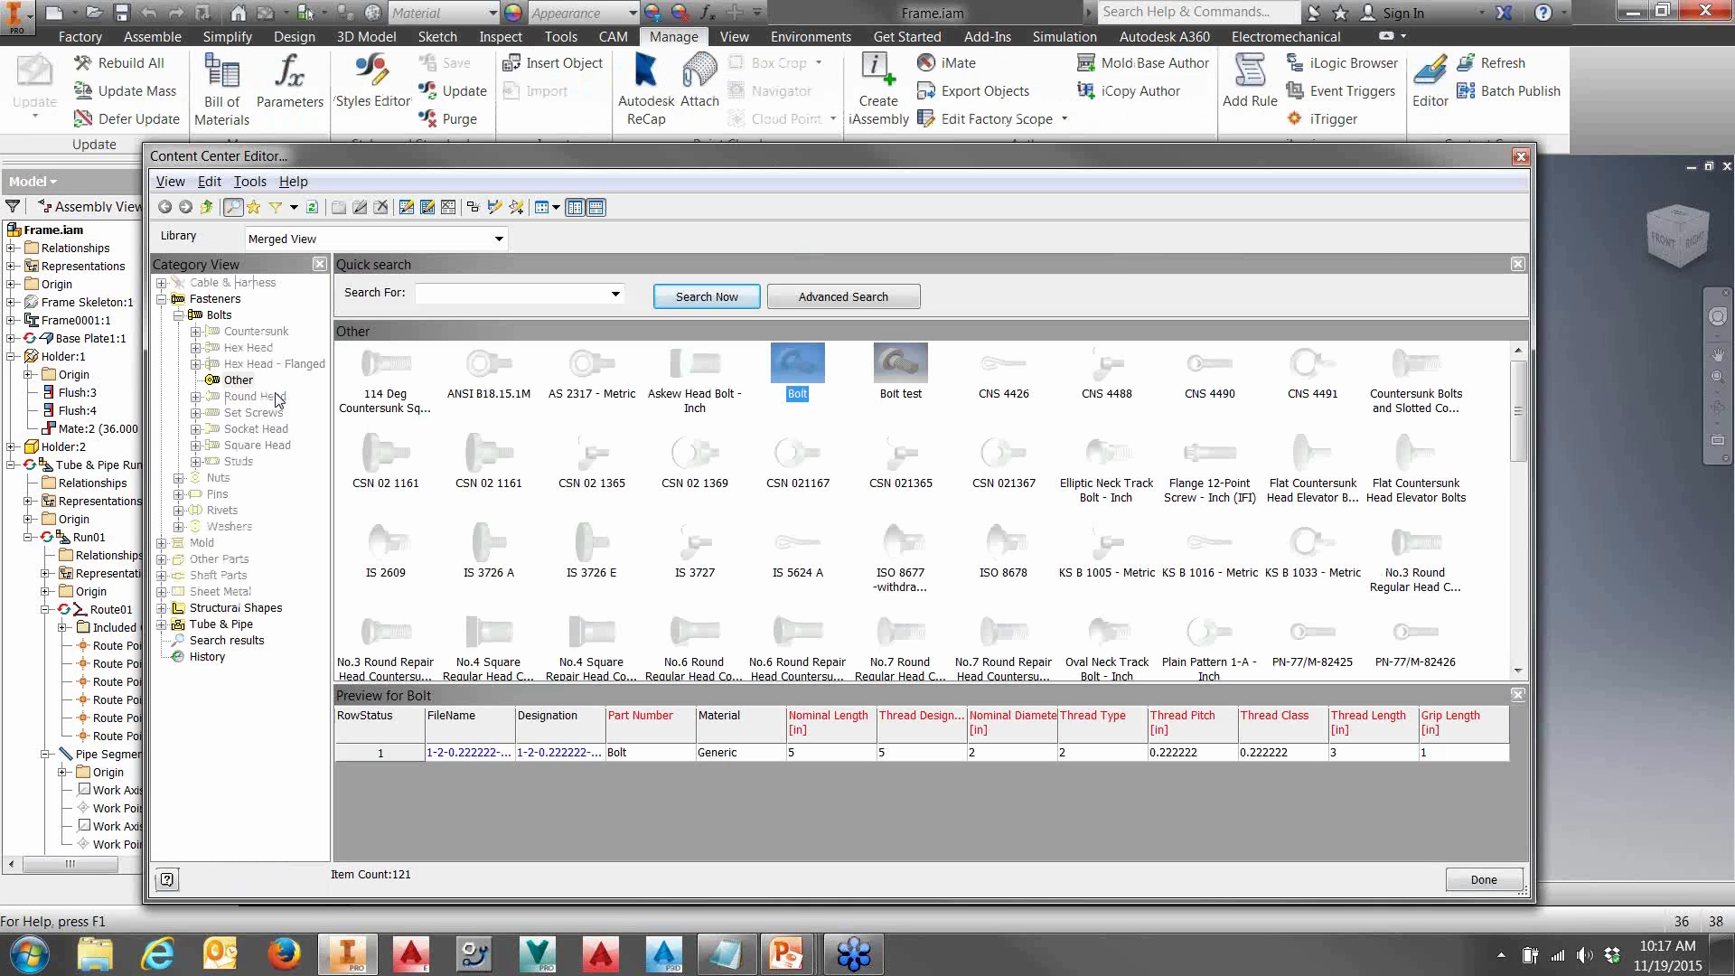
{"action": "left_click", "coordinate": [163, 610]}
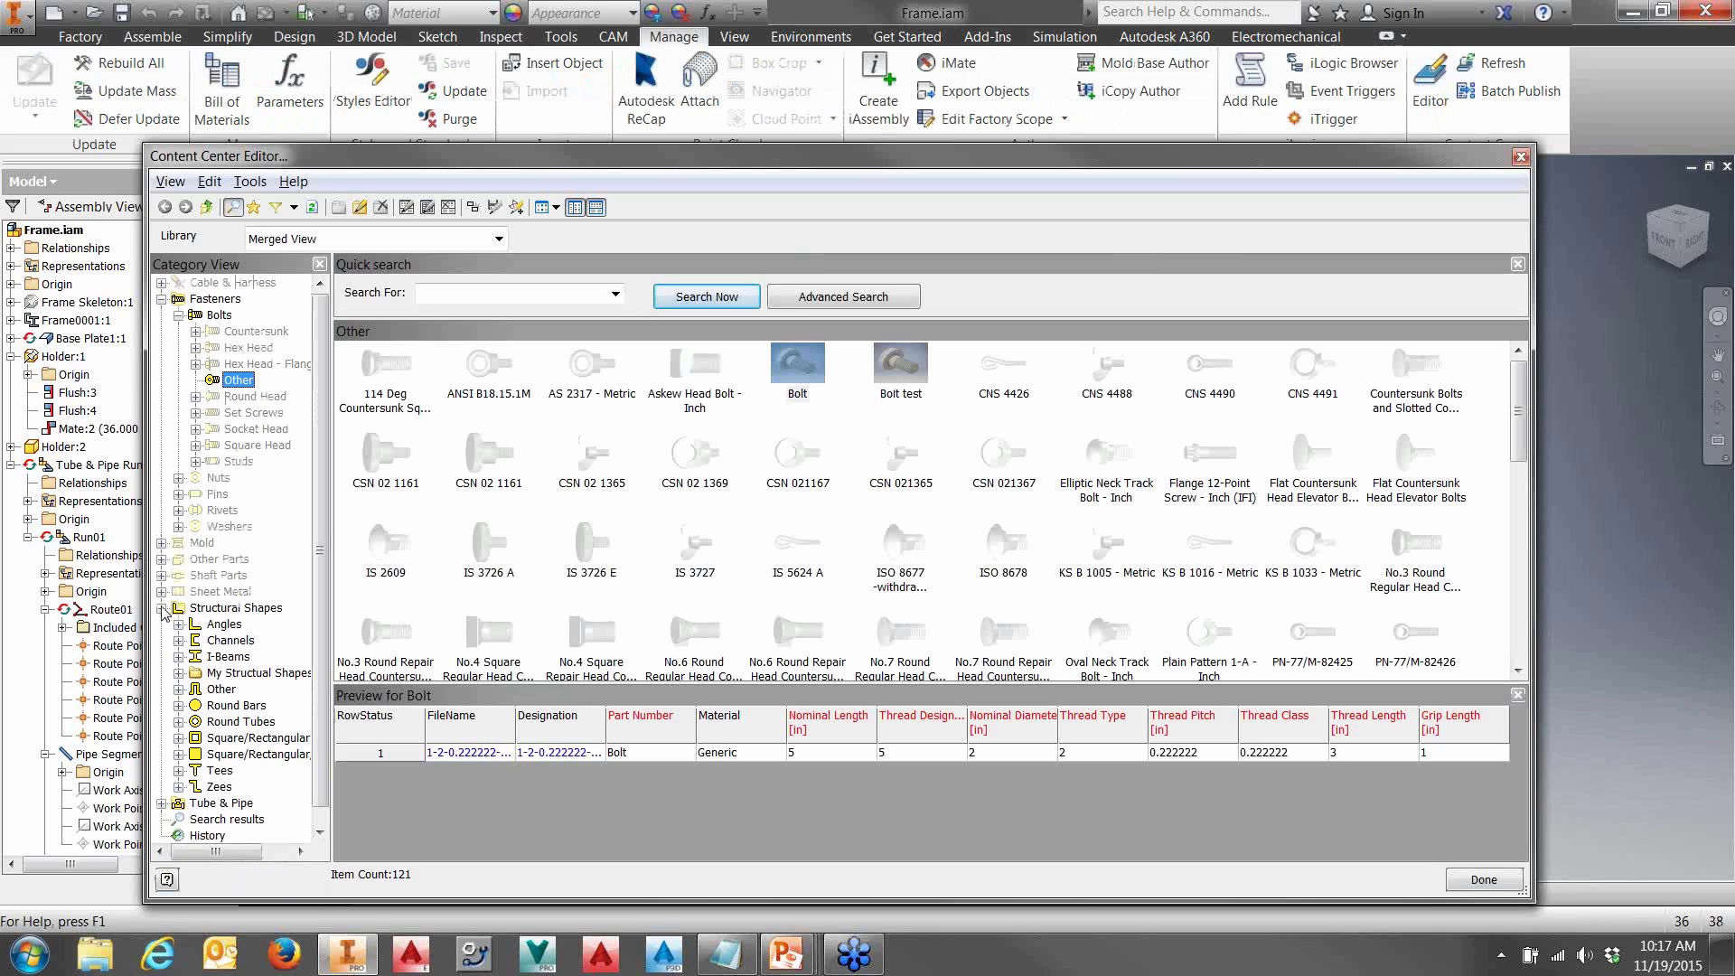
{"action": "scroll", "coordinate": [321, 591], "scroll_direction": "down", "scroll_amount": 1}
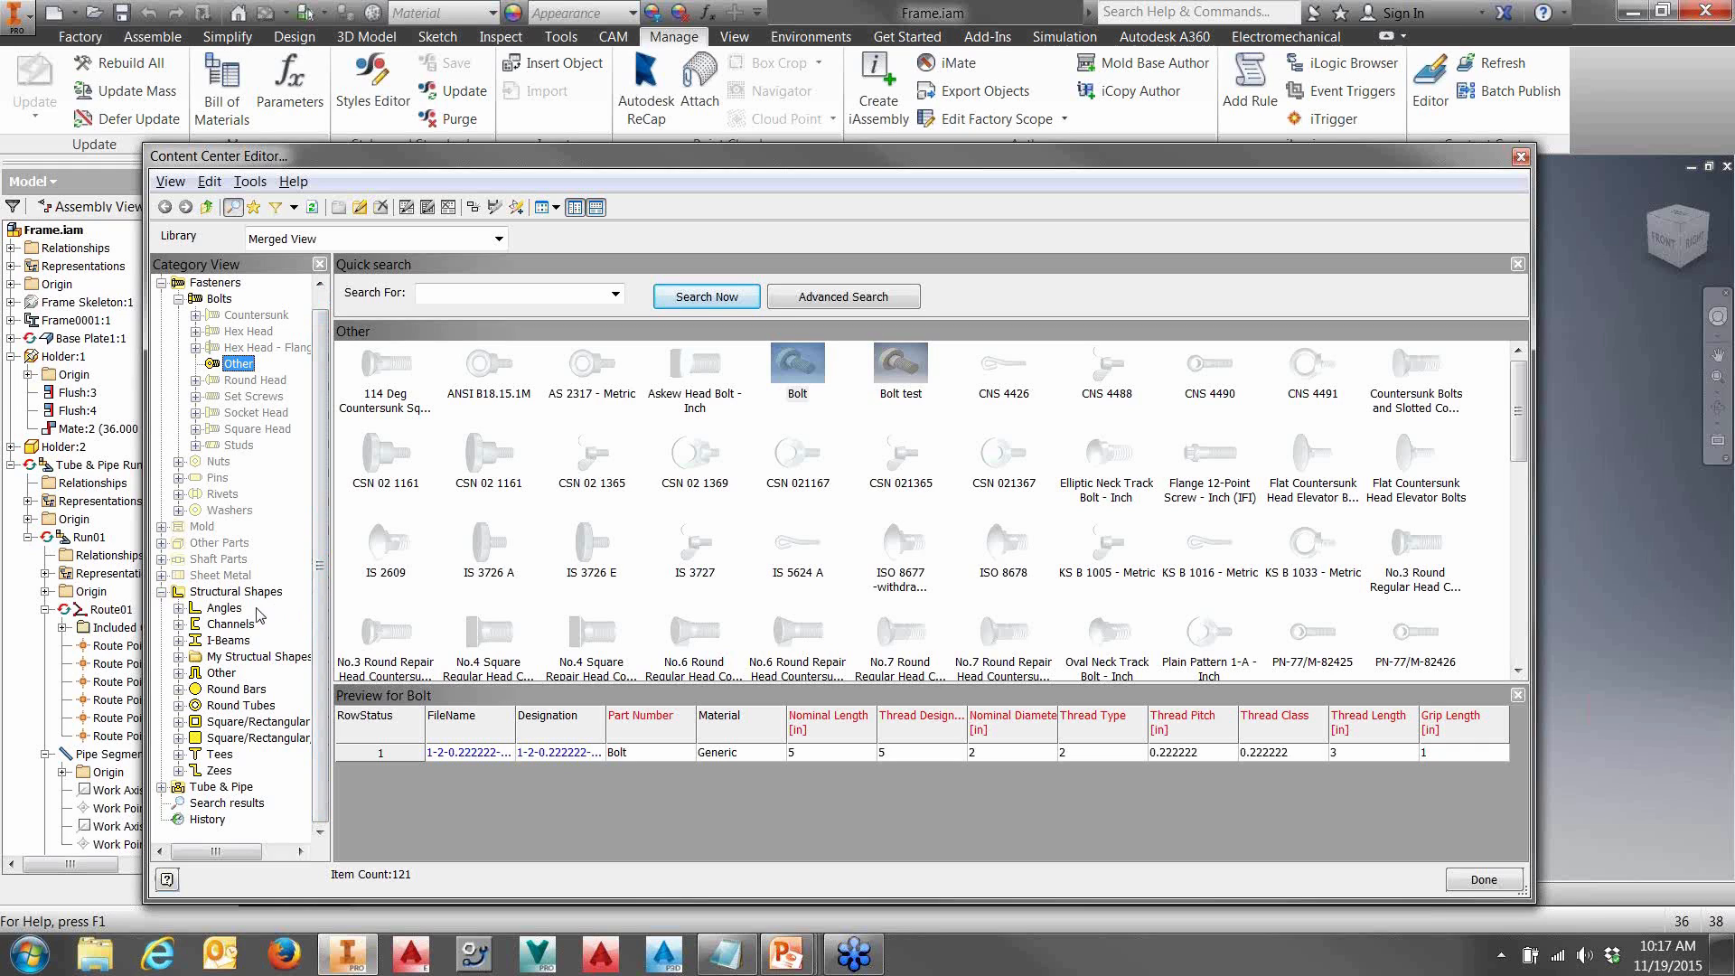
{"action": "left_click", "coordinate": [244, 723]}
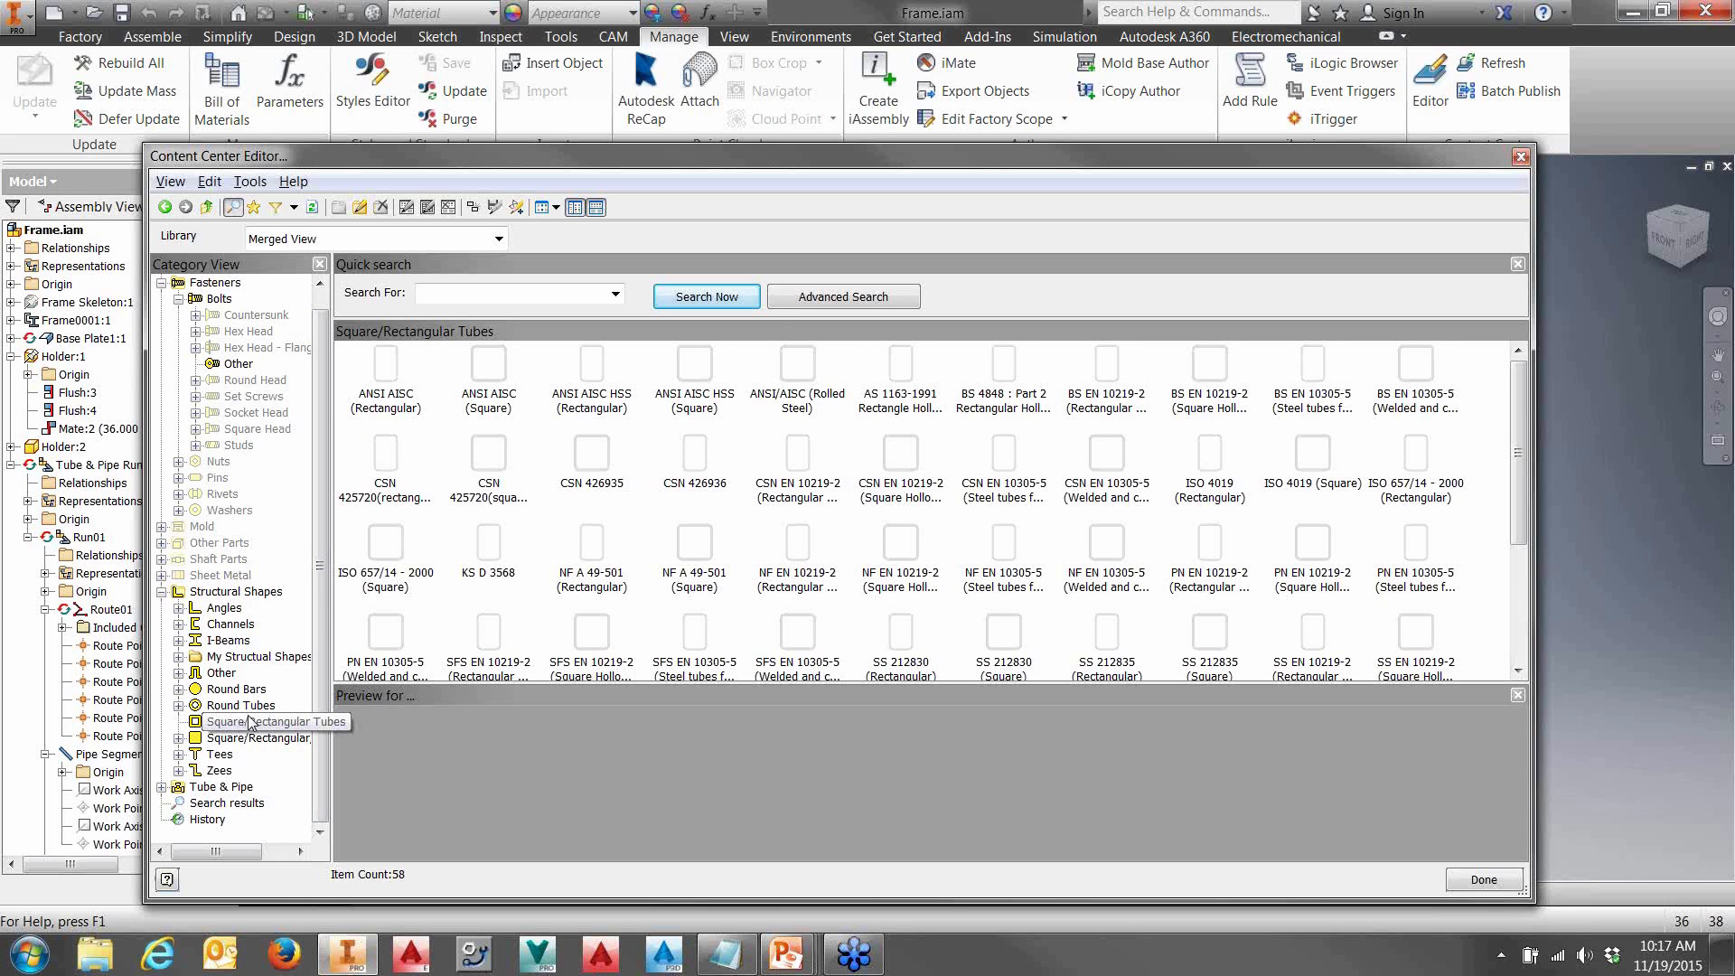
- Save a copy of the ANSI AISC HSS (Square) family to My Library as an independent family
{"action": "left_click", "coordinate": [706, 376]}
{"action": "right_click", "coordinate": [705, 376]}
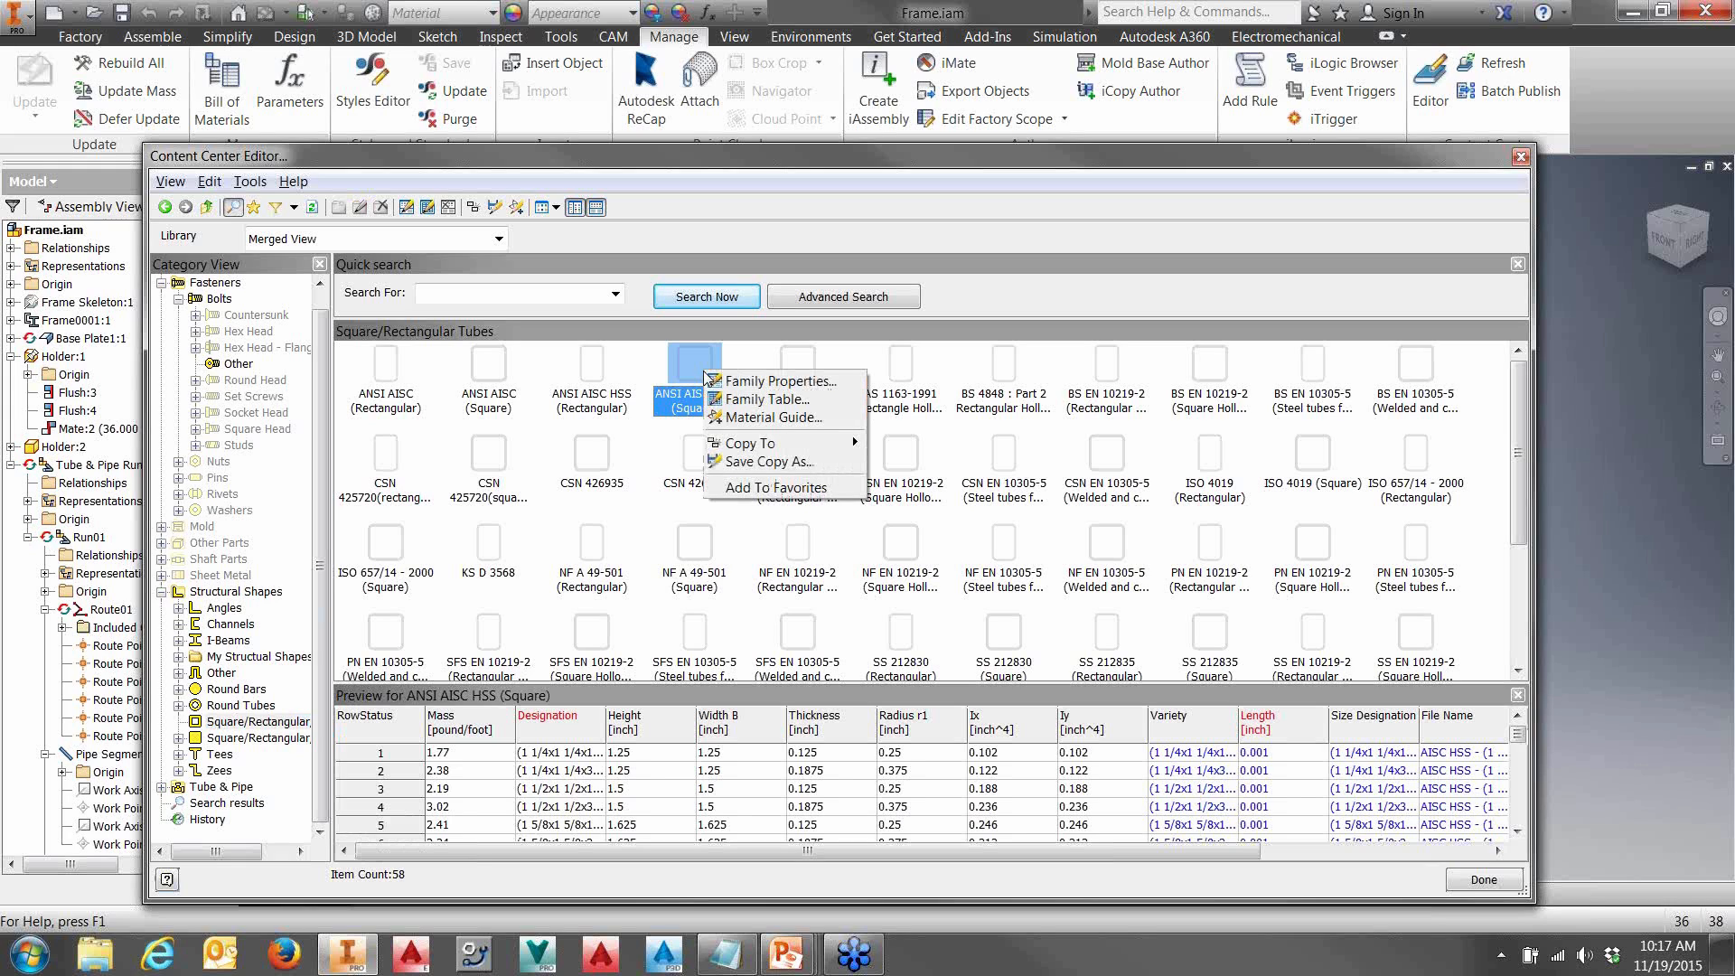
{"action": "mouse_move", "coordinate": [783, 450]}
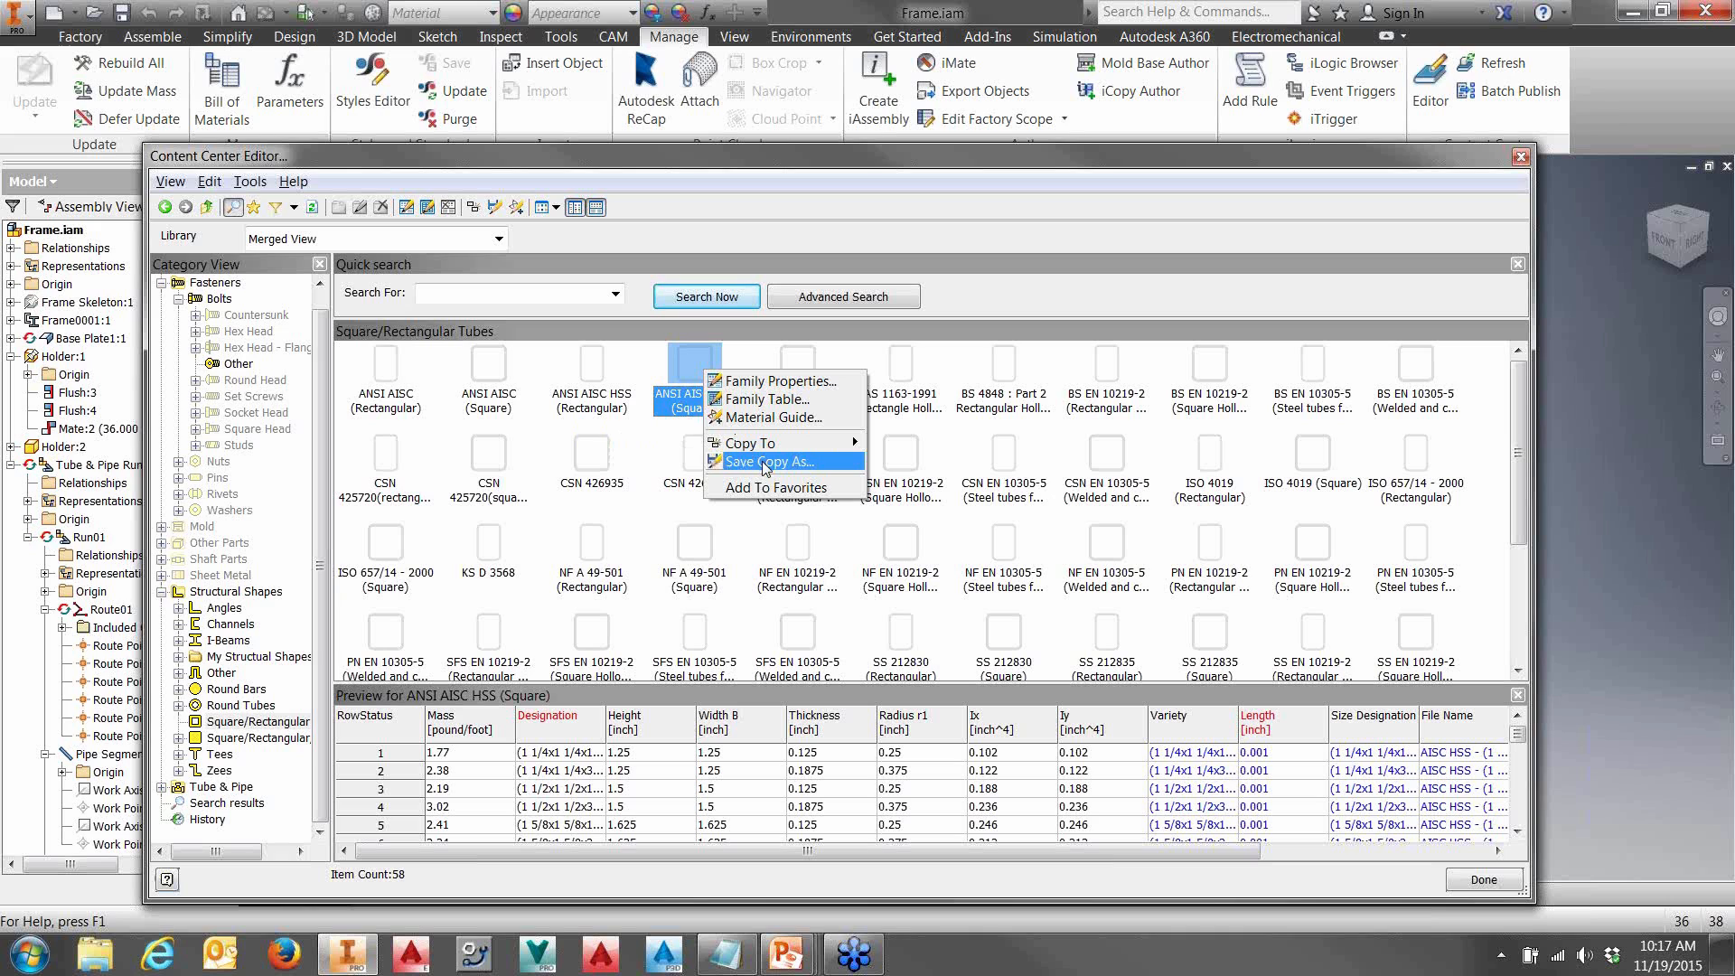
{"action": "left_click", "coordinate": [764, 462]}
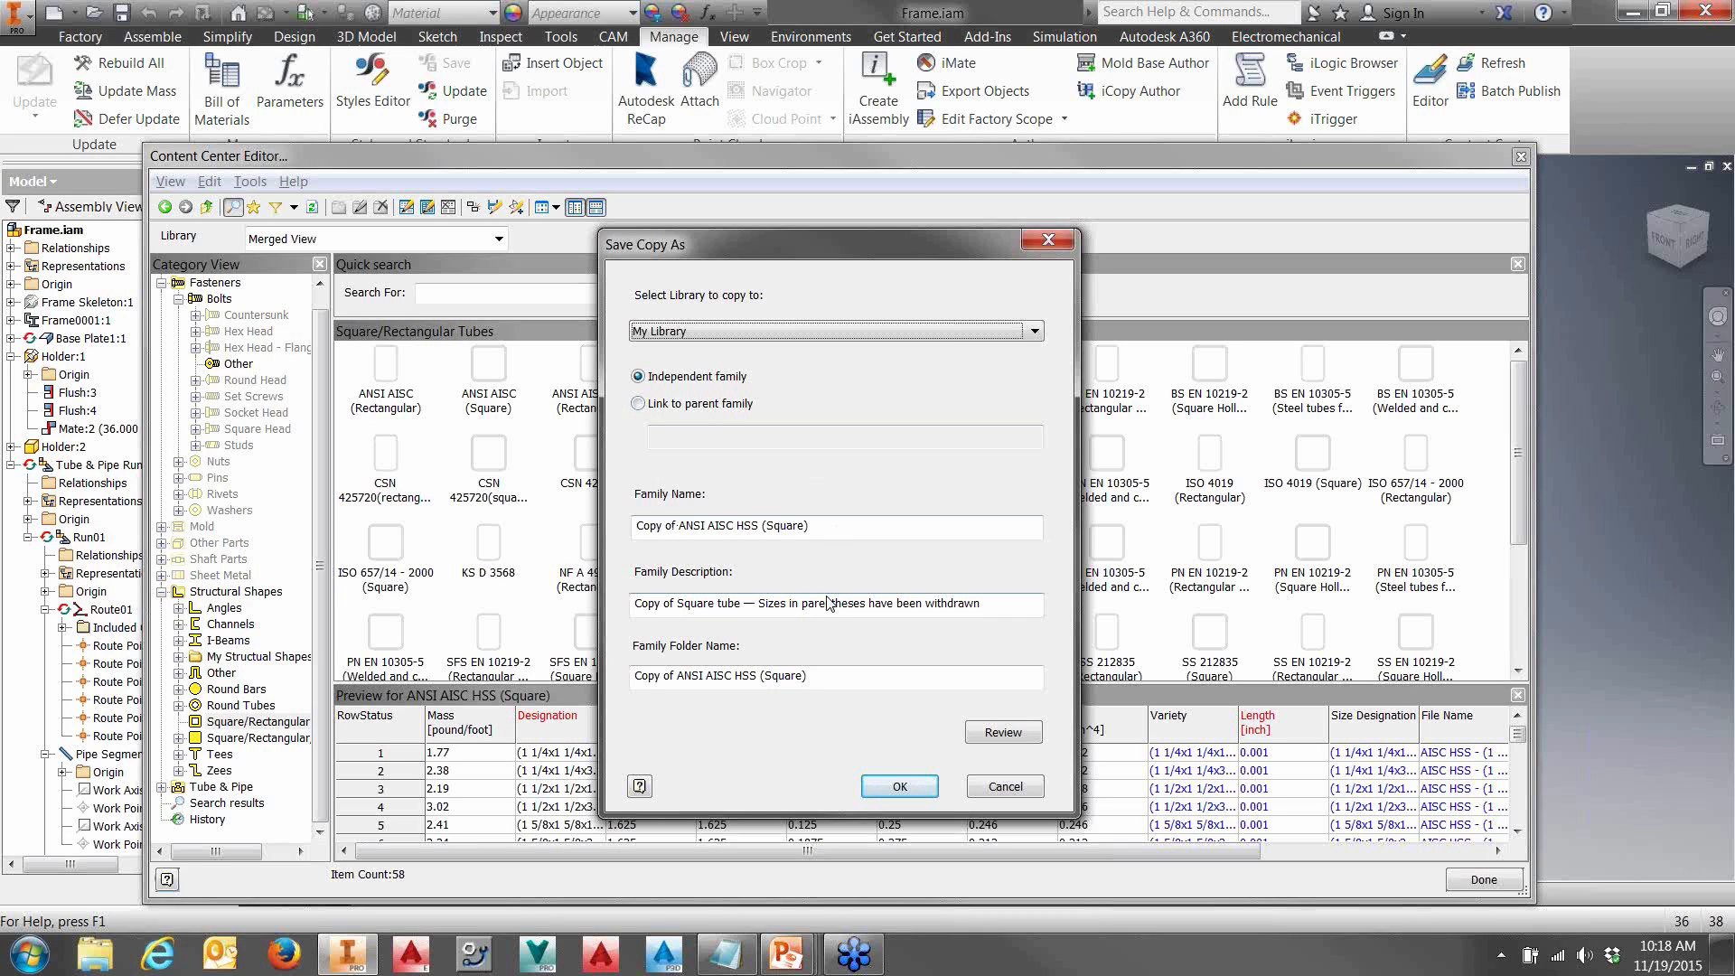
{"action": "left_click", "coordinate": [904, 788]}
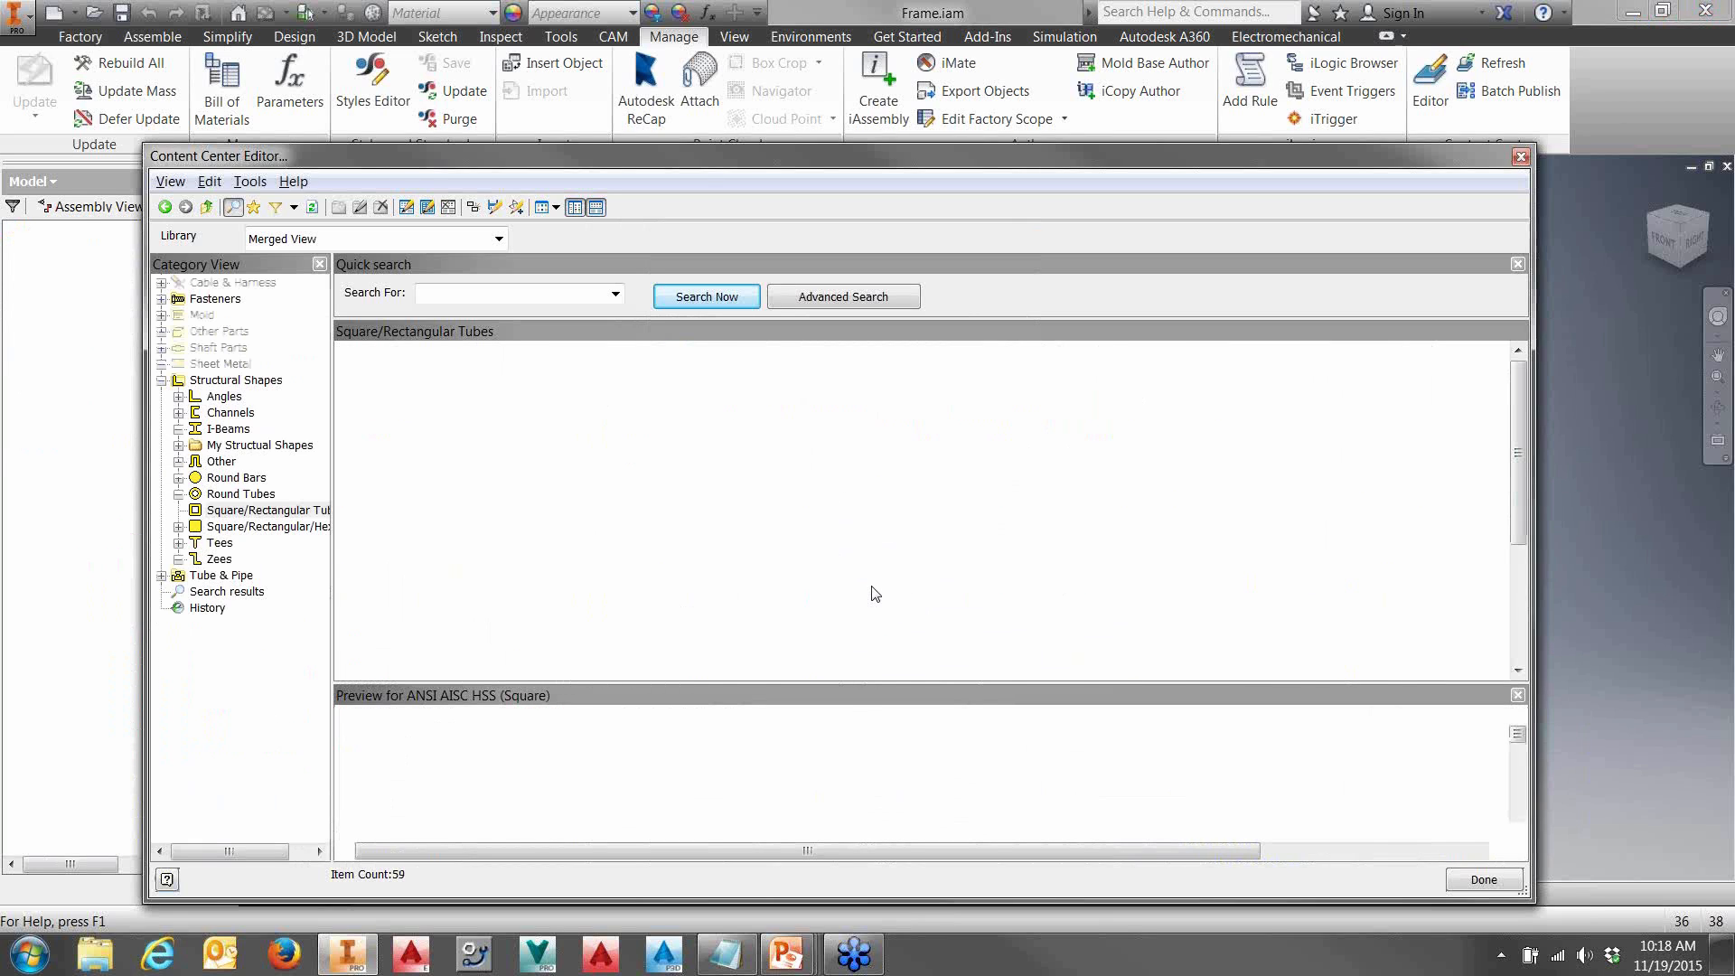
- Open the family table of the Copy of ANSI AISC HSS (Square) family for editing
{"action": "left_click", "coordinate": [399, 469]}
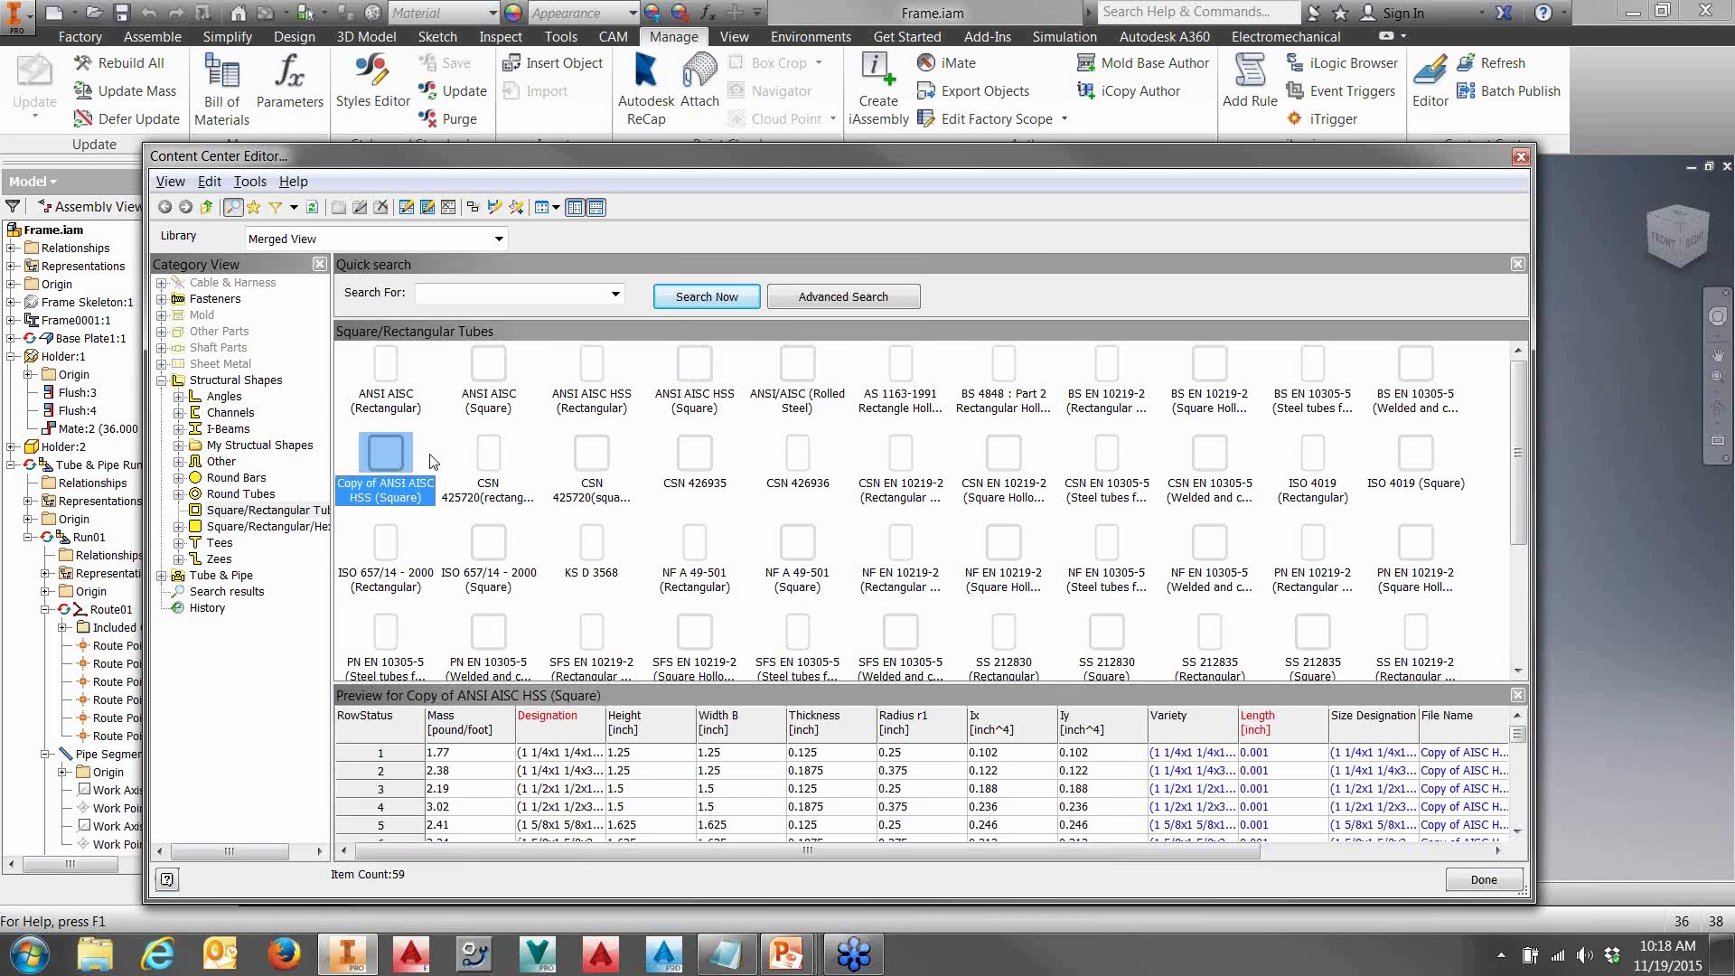
{"action": "left_click", "coordinate": [486, 449]}
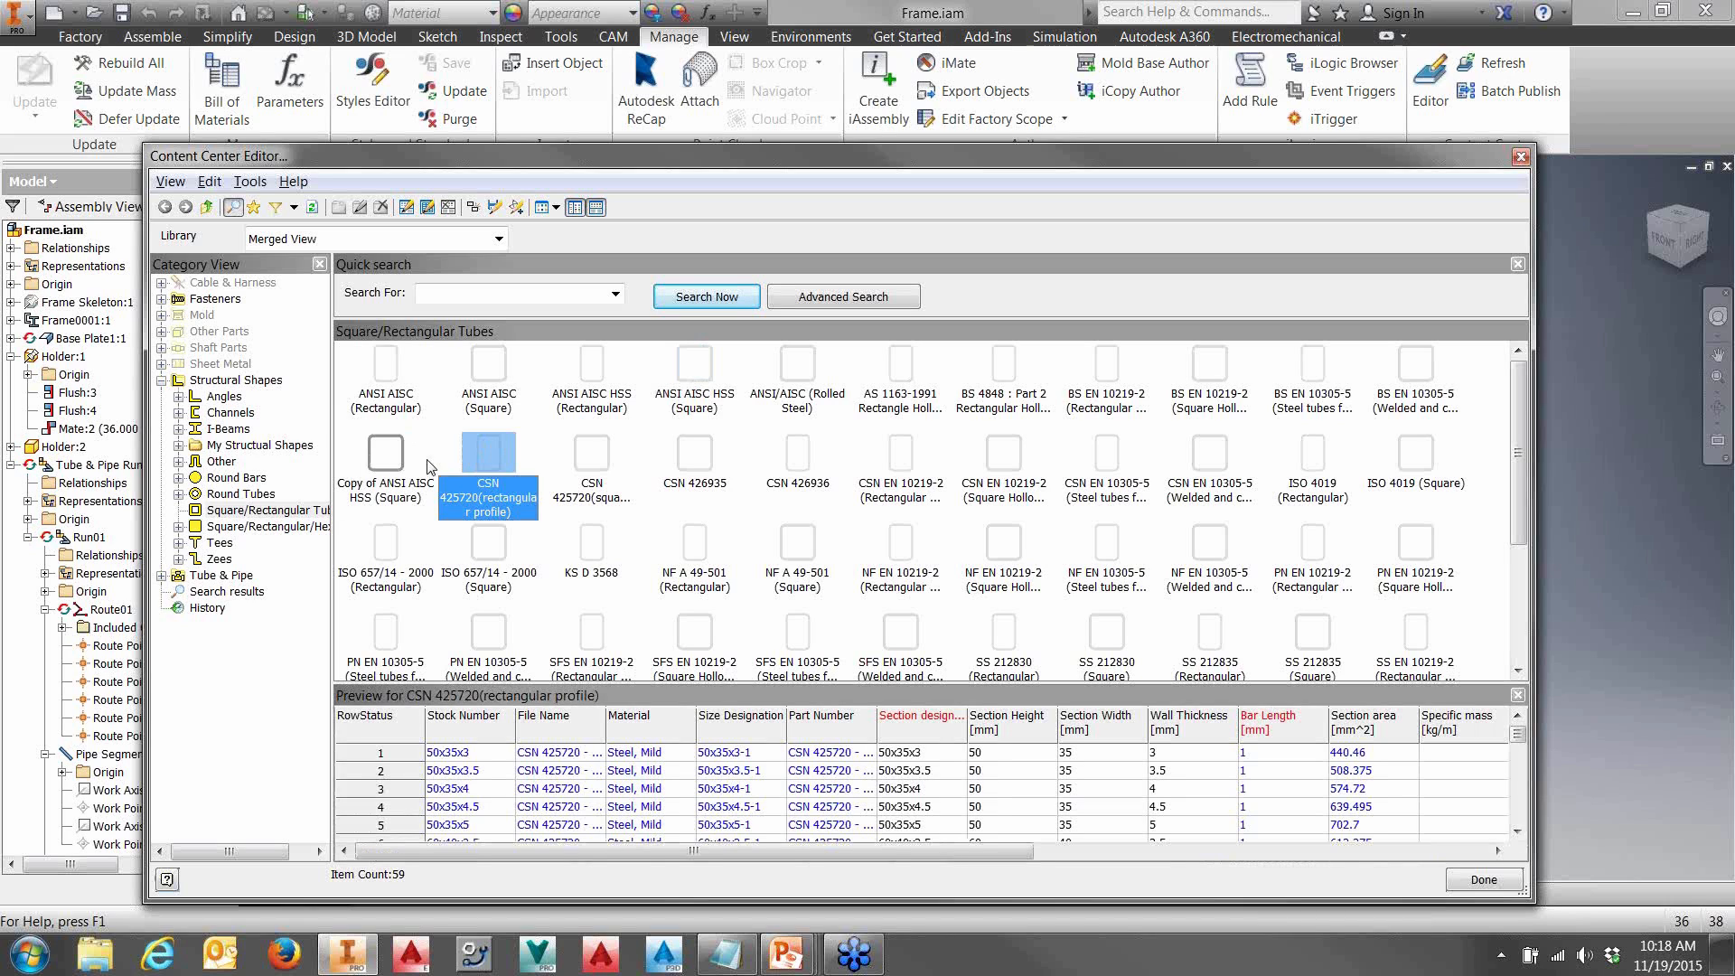
{"action": "left_click", "coordinate": [390, 455]}
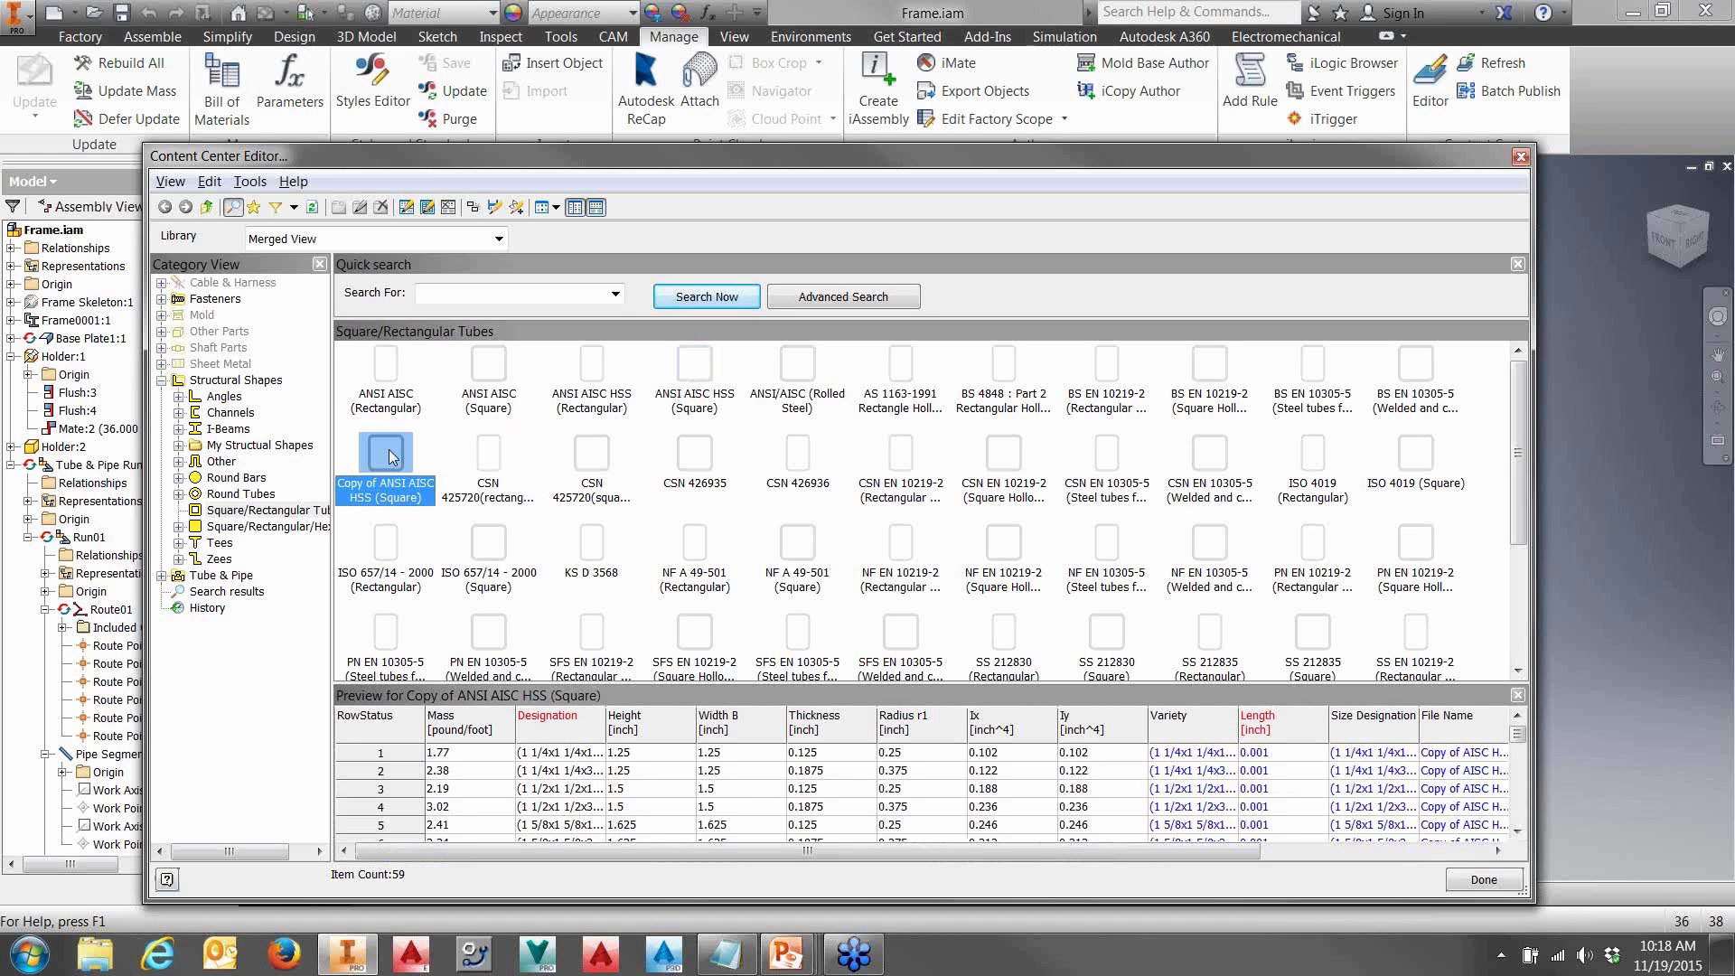
{"action": "right_click", "coordinate": [391, 456]}
{"action": "left_click", "coordinate": [443, 480]}
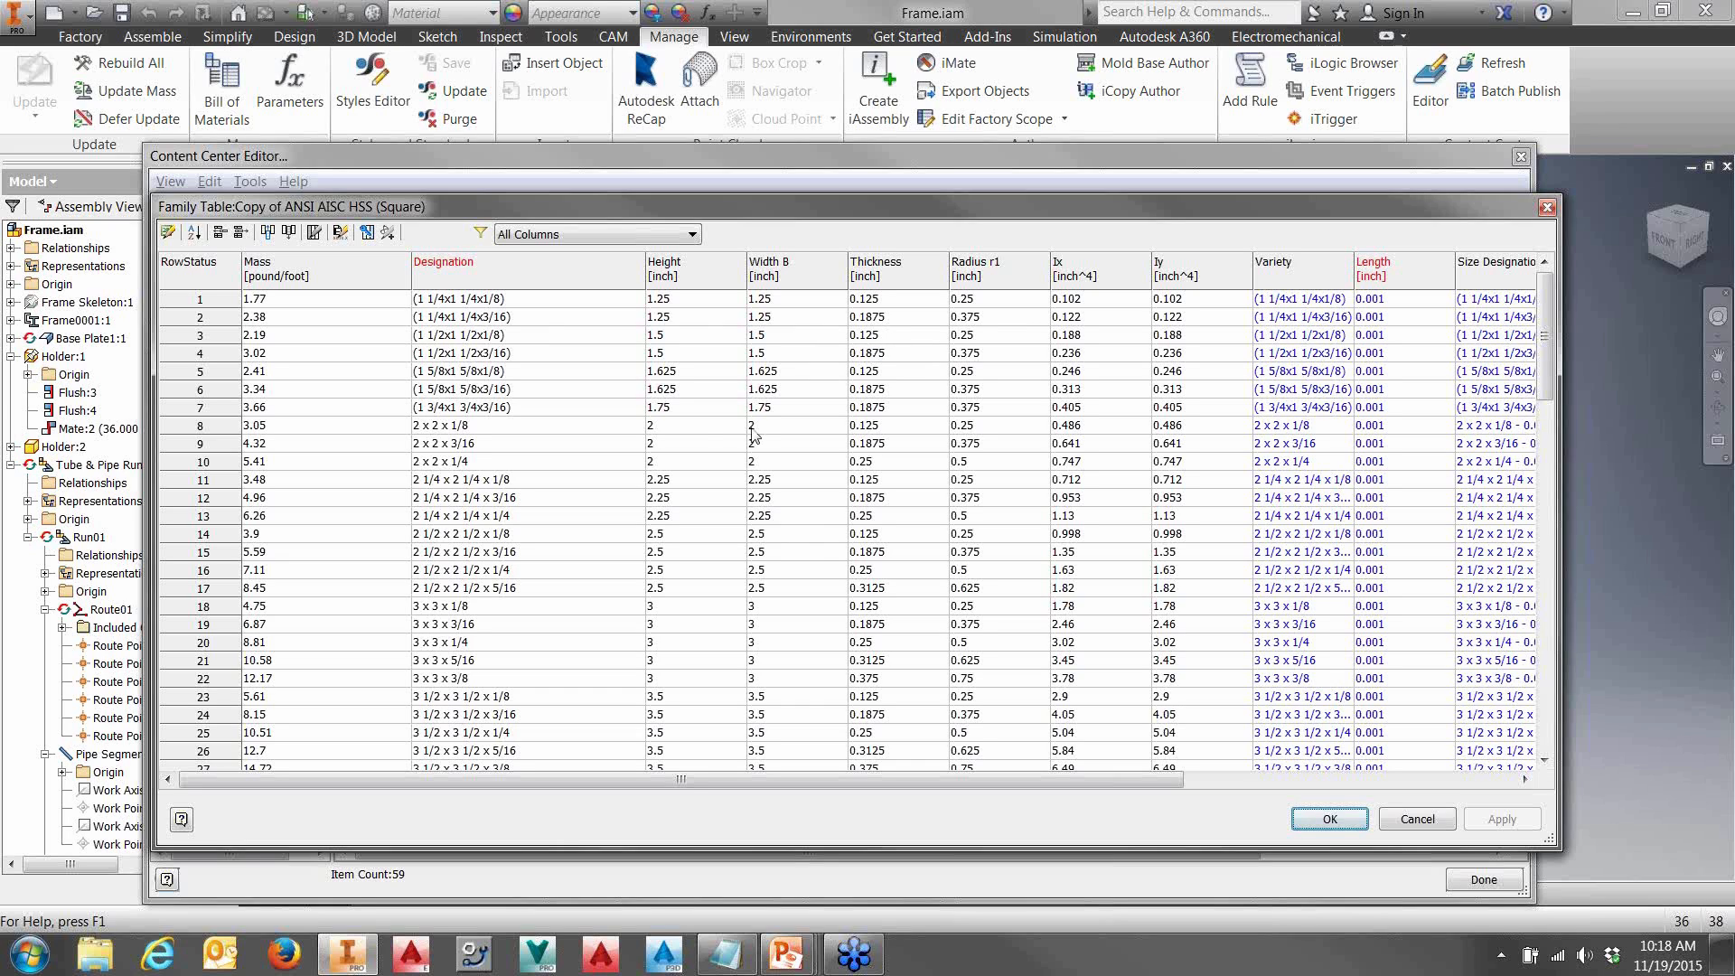
- Add a row below the 2 x 2 x 1/4 size and paste a copy of that size's row into it
{"action": "left_click", "coordinate": [720, 433]}
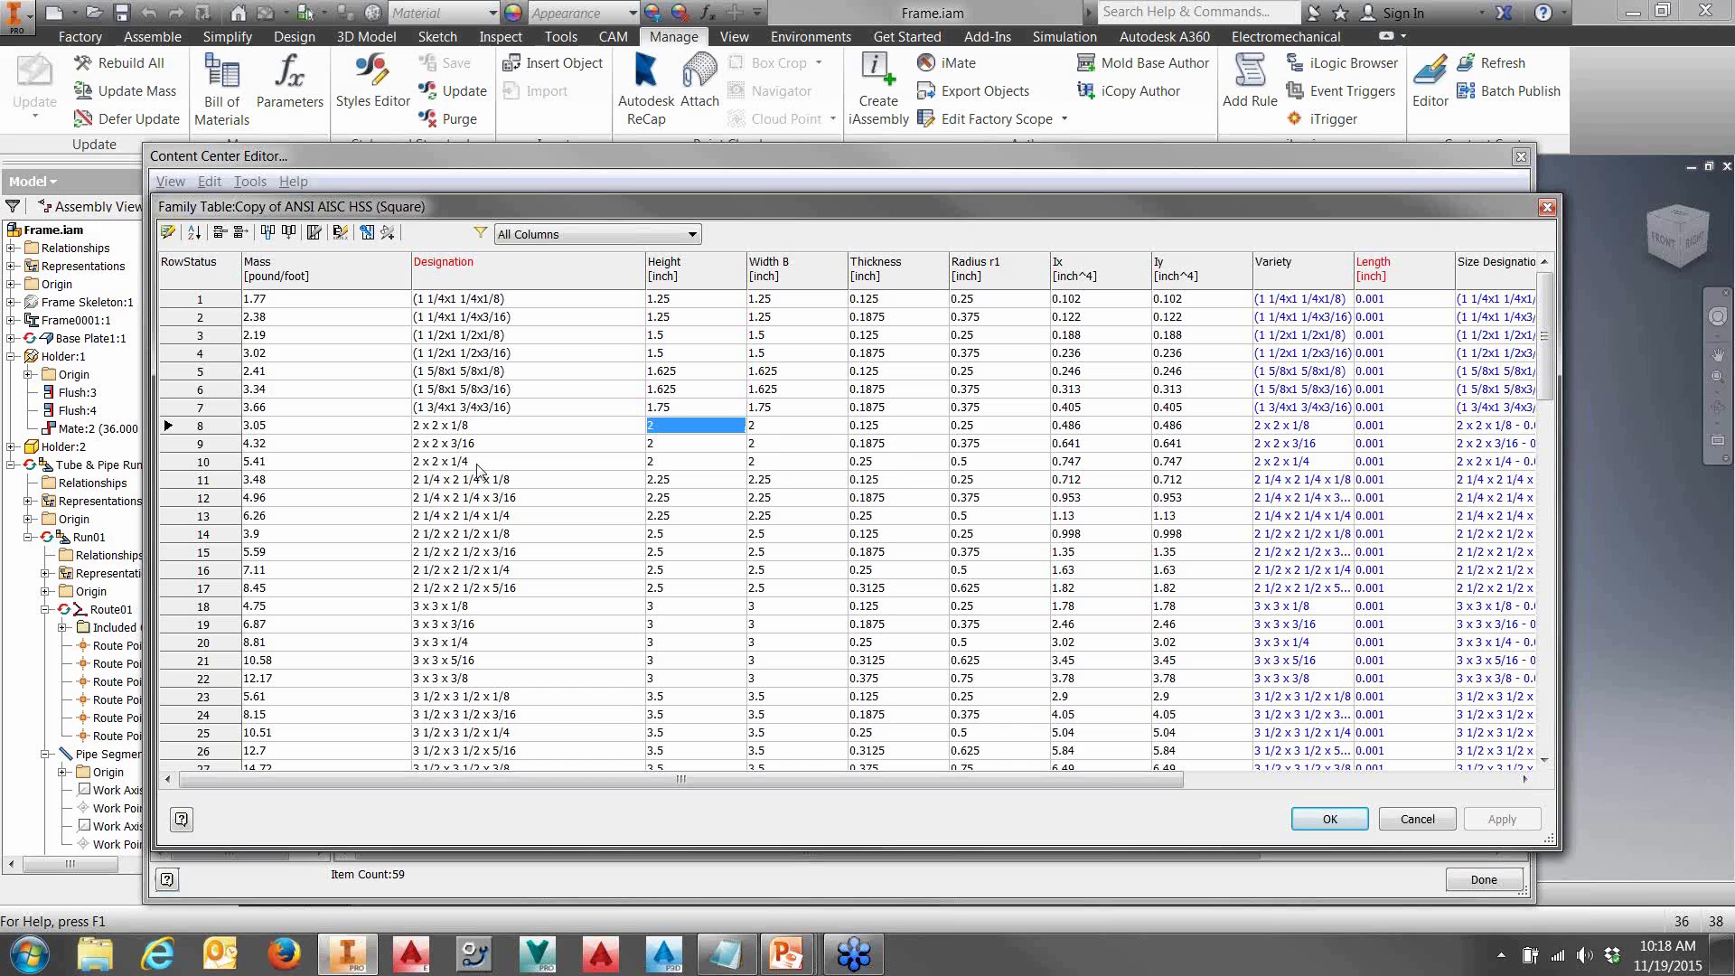
{"action": "left_click", "coordinate": [219, 449]}
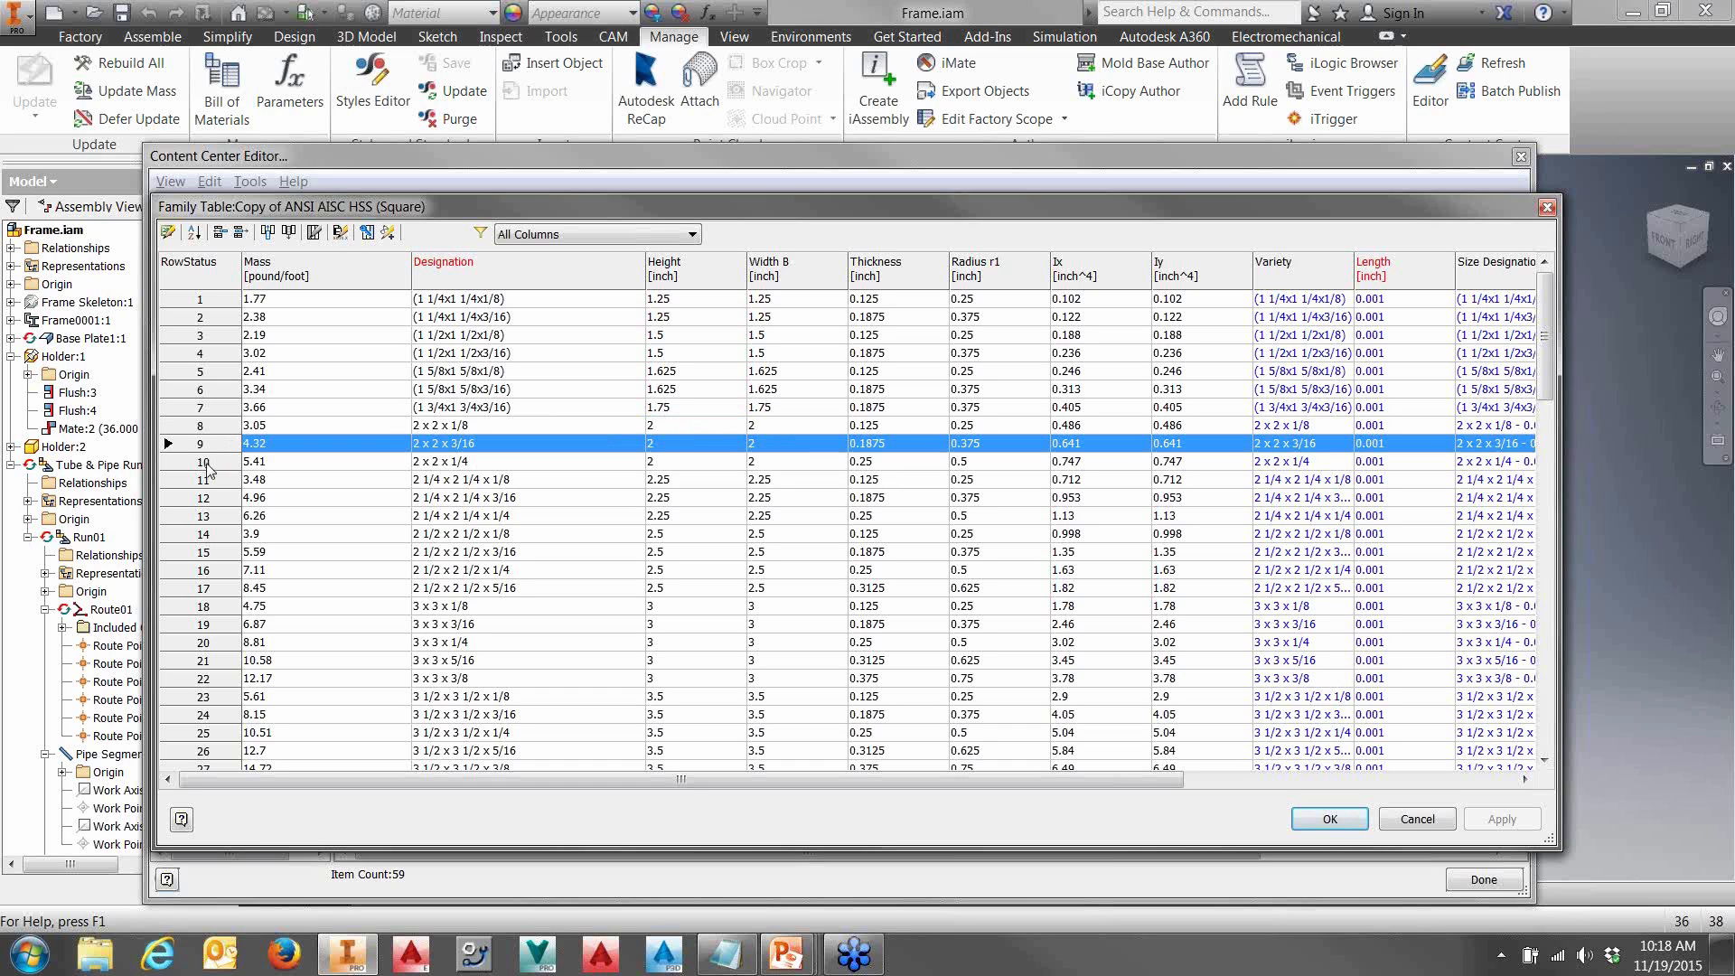
{"action": "left_click", "coordinate": [204, 463]}
{"action": "right_click", "coordinate": [206, 464]}
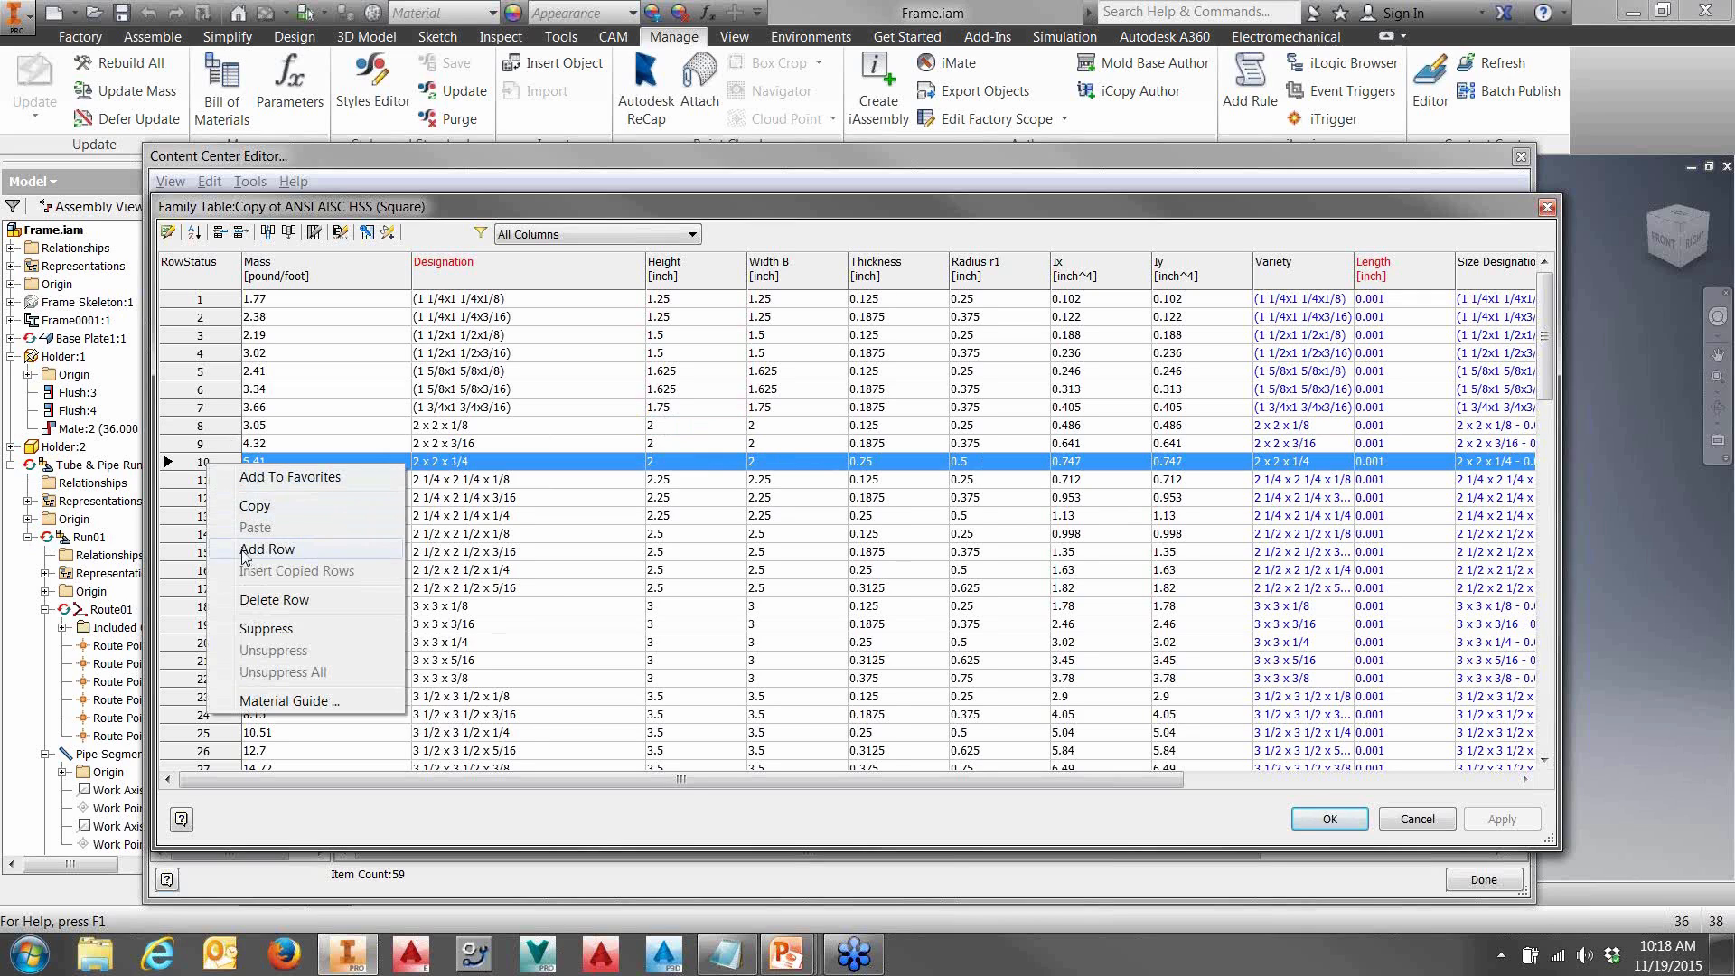
{"action": "left_click", "coordinate": [262, 549]}
{"action": "left_click", "coordinate": [210, 468]}
{"action": "right_click", "coordinate": [210, 468]}
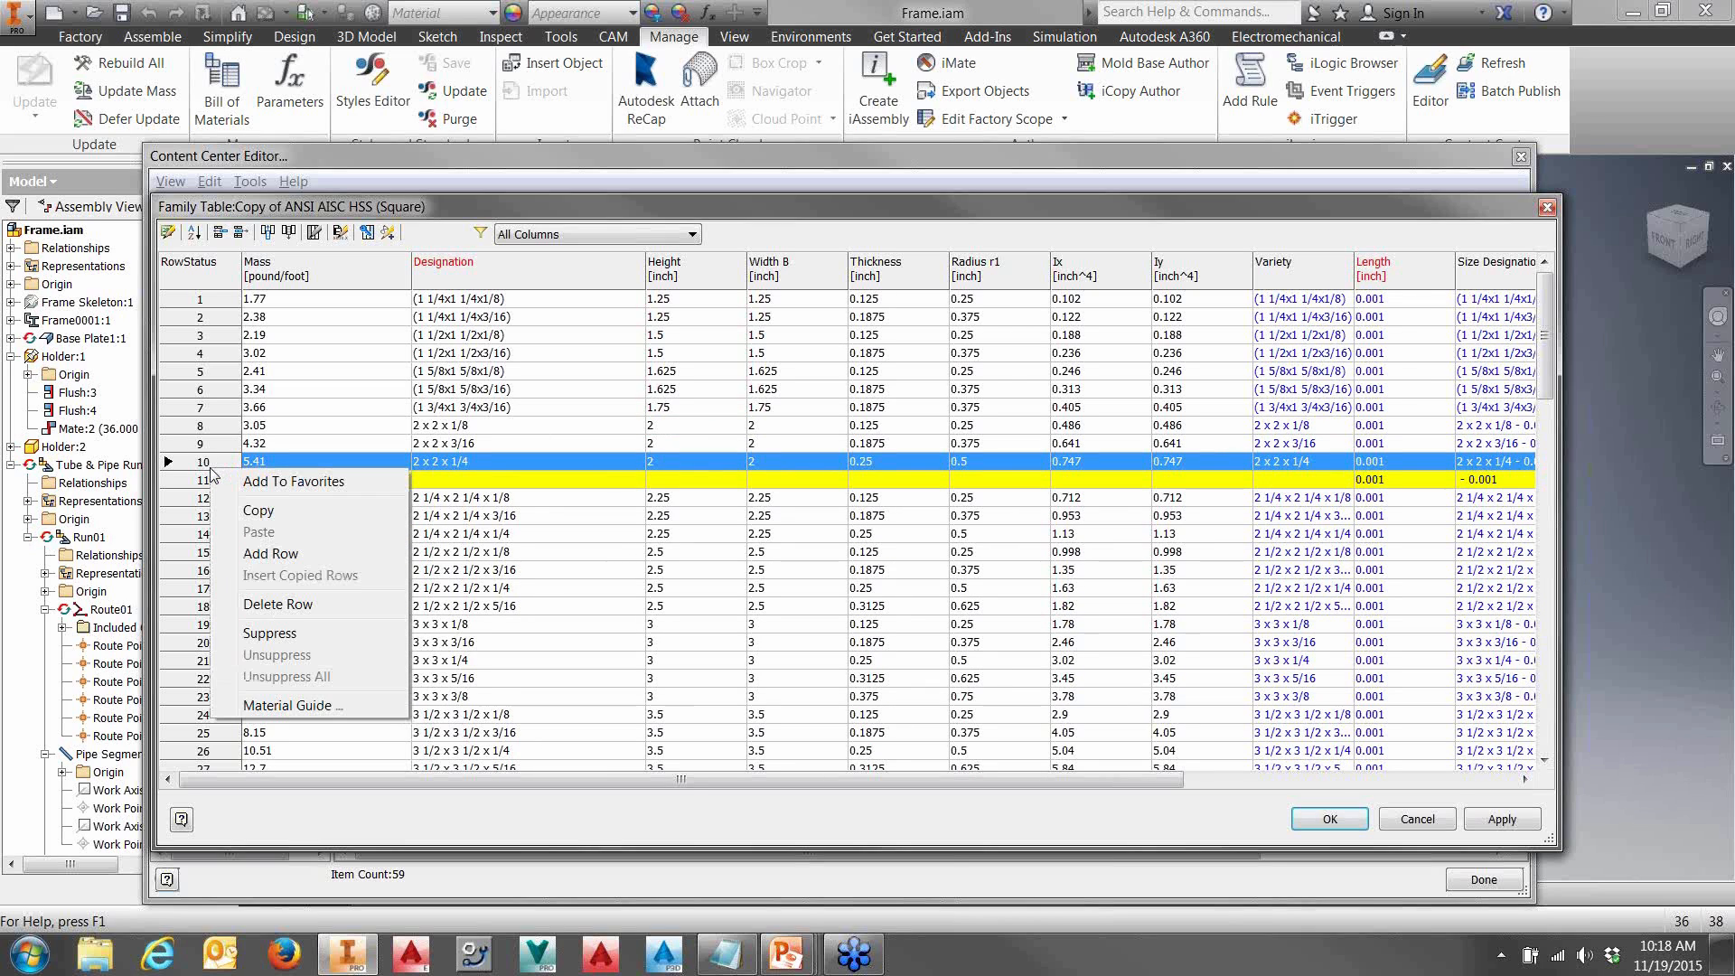
{"action": "left_click", "coordinate": [257, 510]}
{"action": "left_click", "coordinate": [209, 483]}
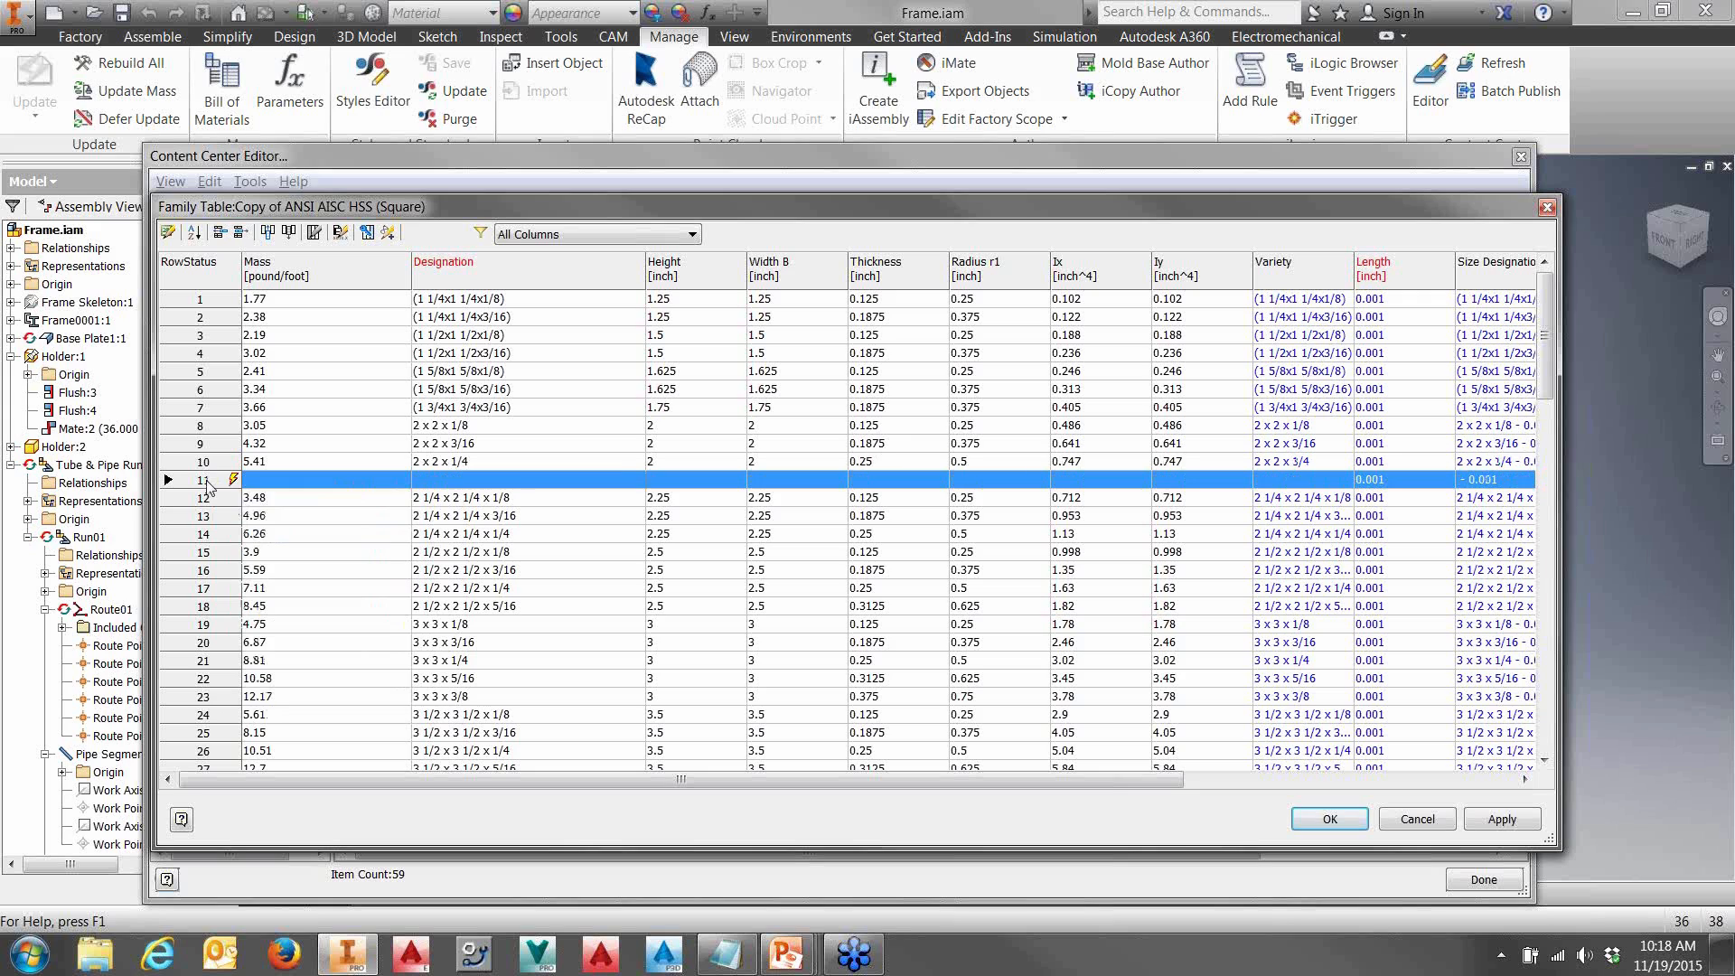
{"action": "right_click", "coordinate": [209, 483]}
{"action": "left_click", "coordinate": [247, 546]}
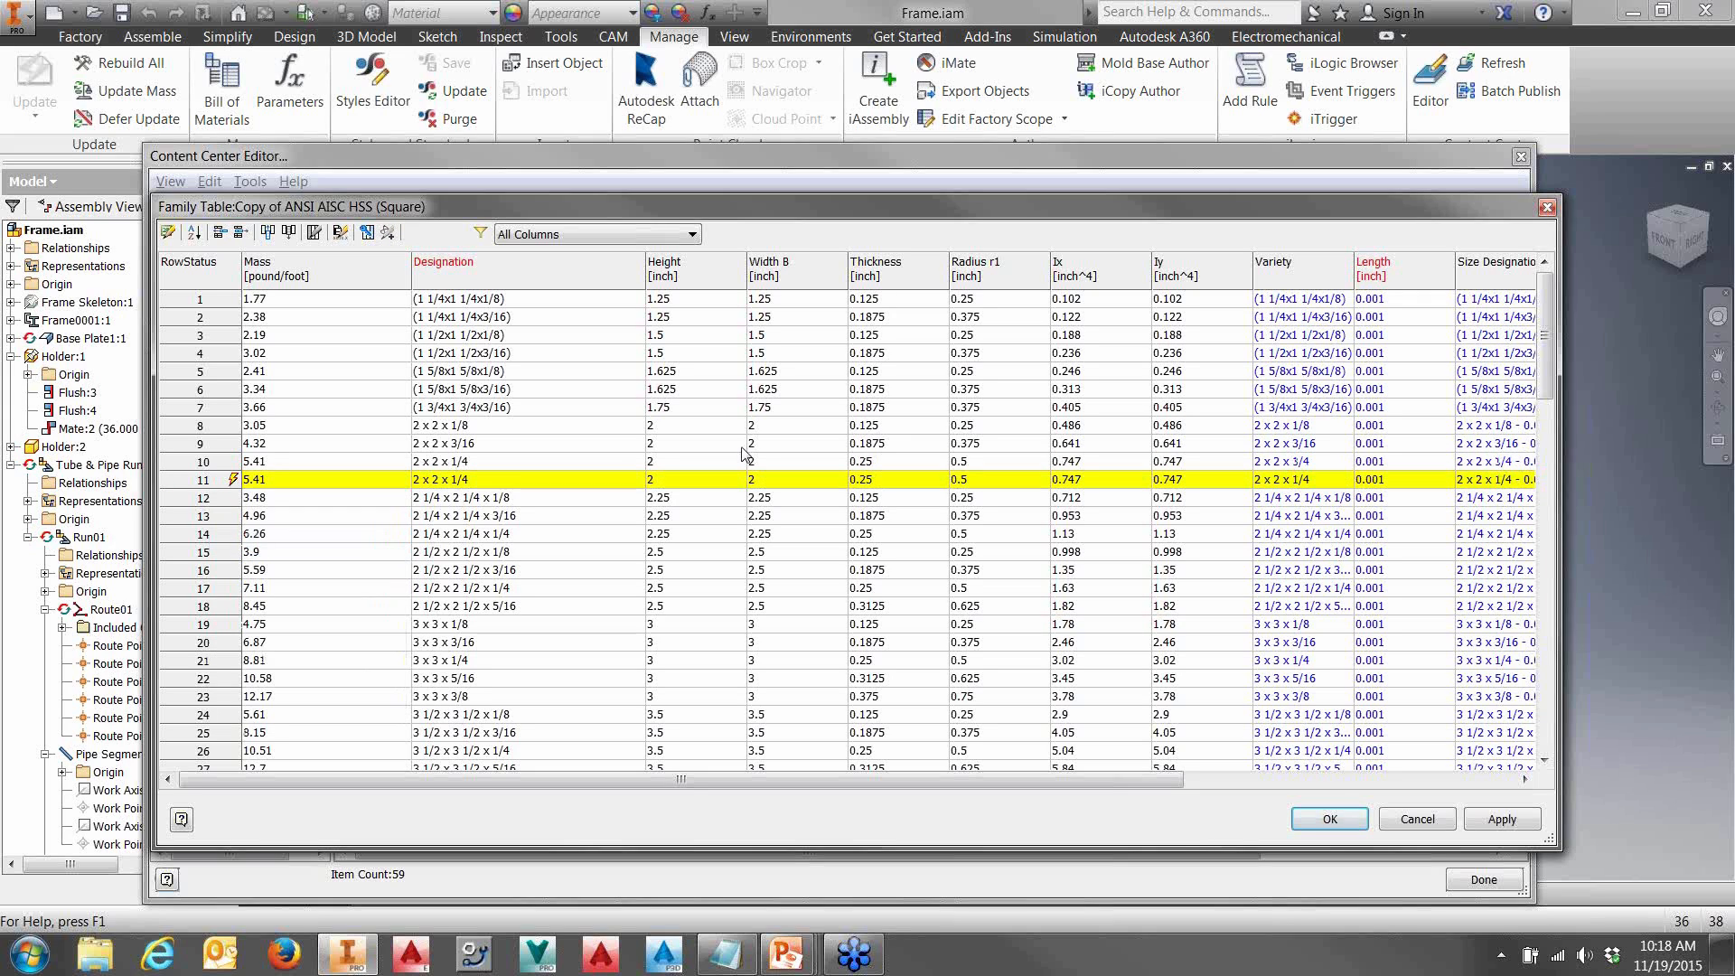
- Set the thickness of the new 2 x 2 row to 0.5 inch
{"action": "double_click", "coordinate": [884, 479]}
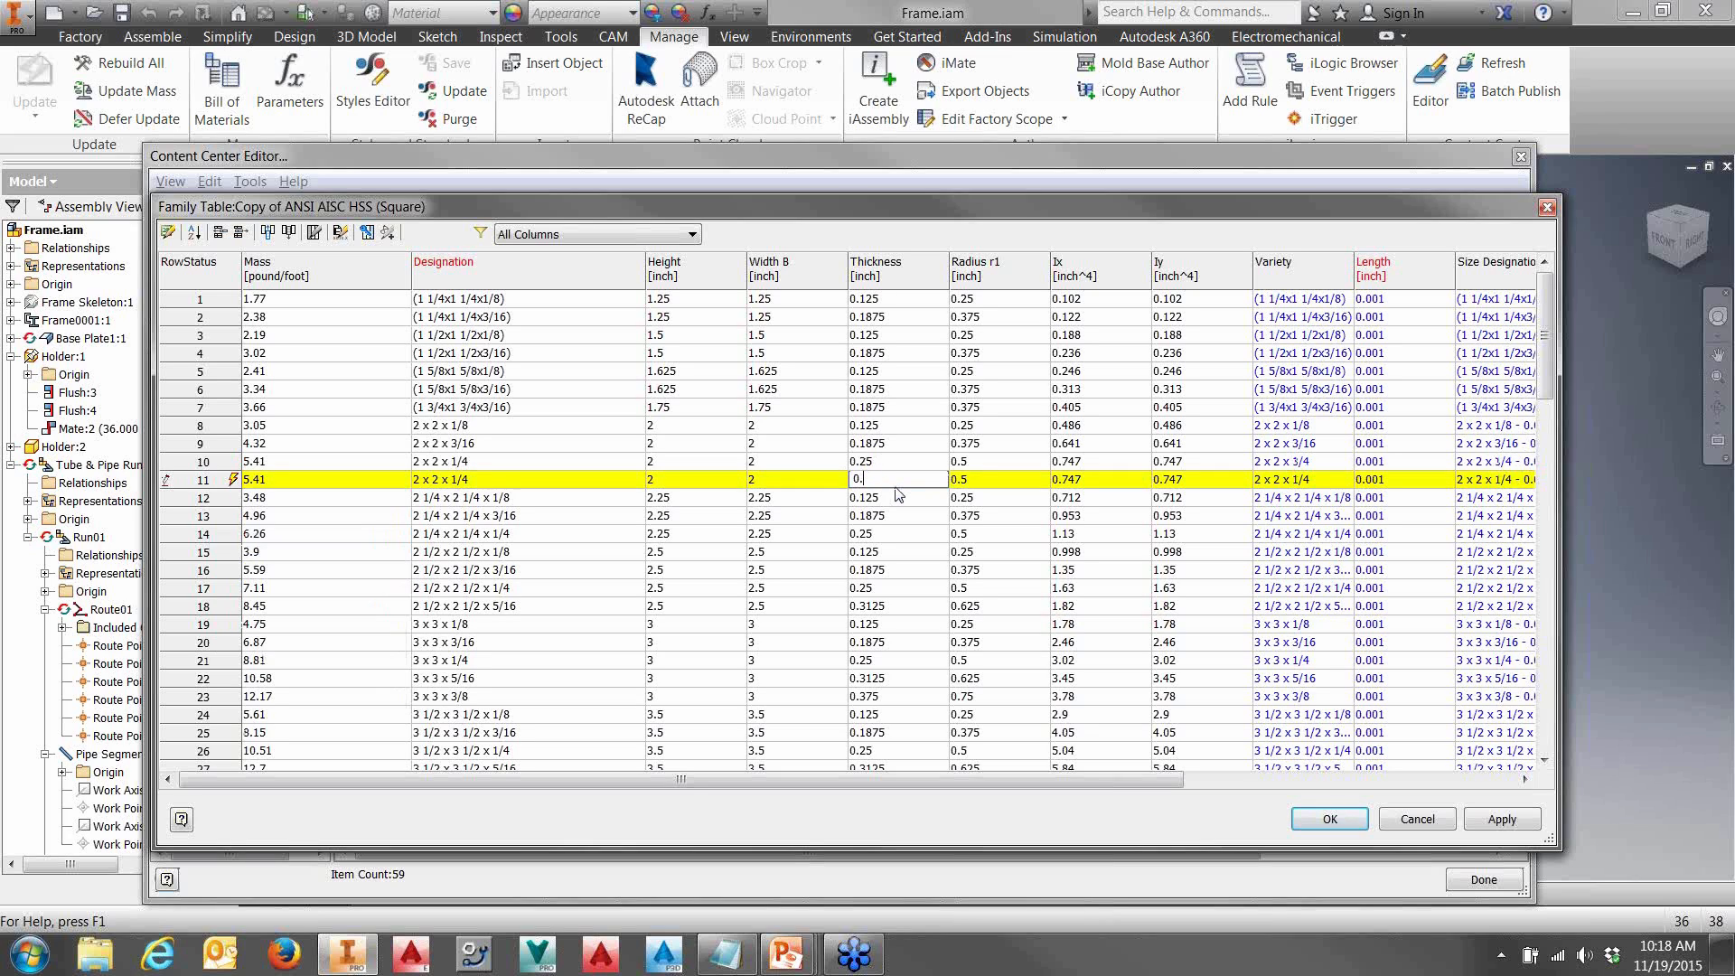
{"action": "type", "text": "5"}
{"action": "key", "text": "Return"}
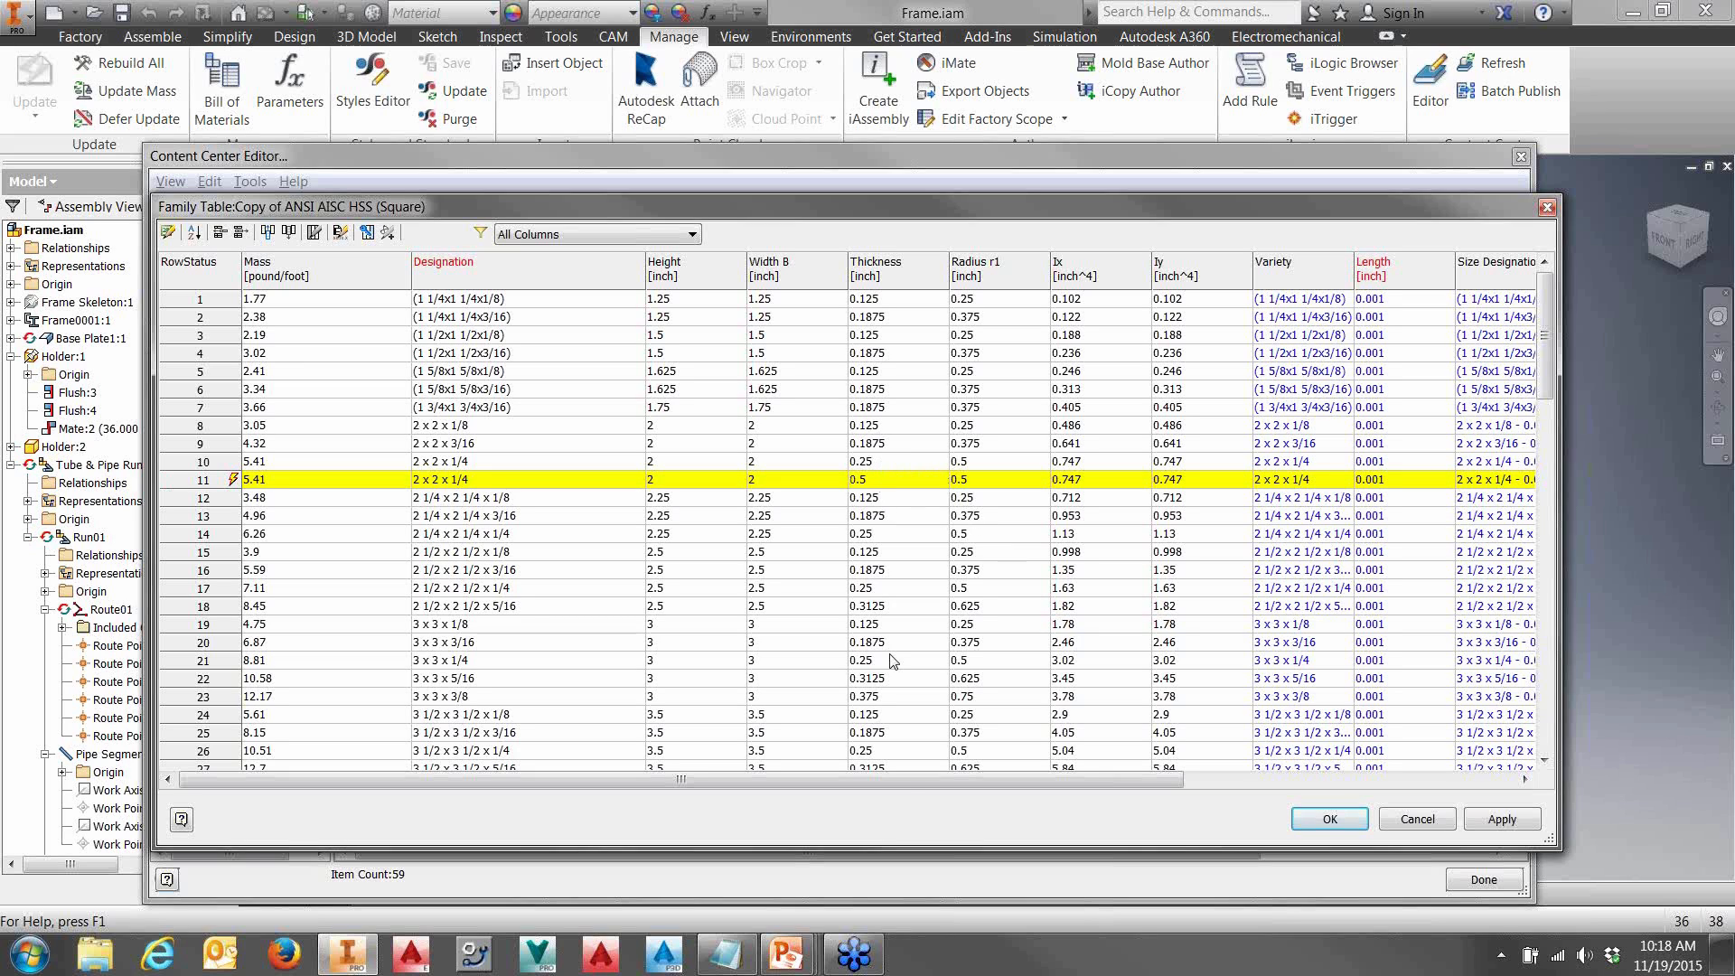
- Open the File Name column's properties and remove the "Copy of" prefix from its expression
{"action": "left_click_drag", "start_coordinate": [902, 783], "coordinate": [1166, 783]}
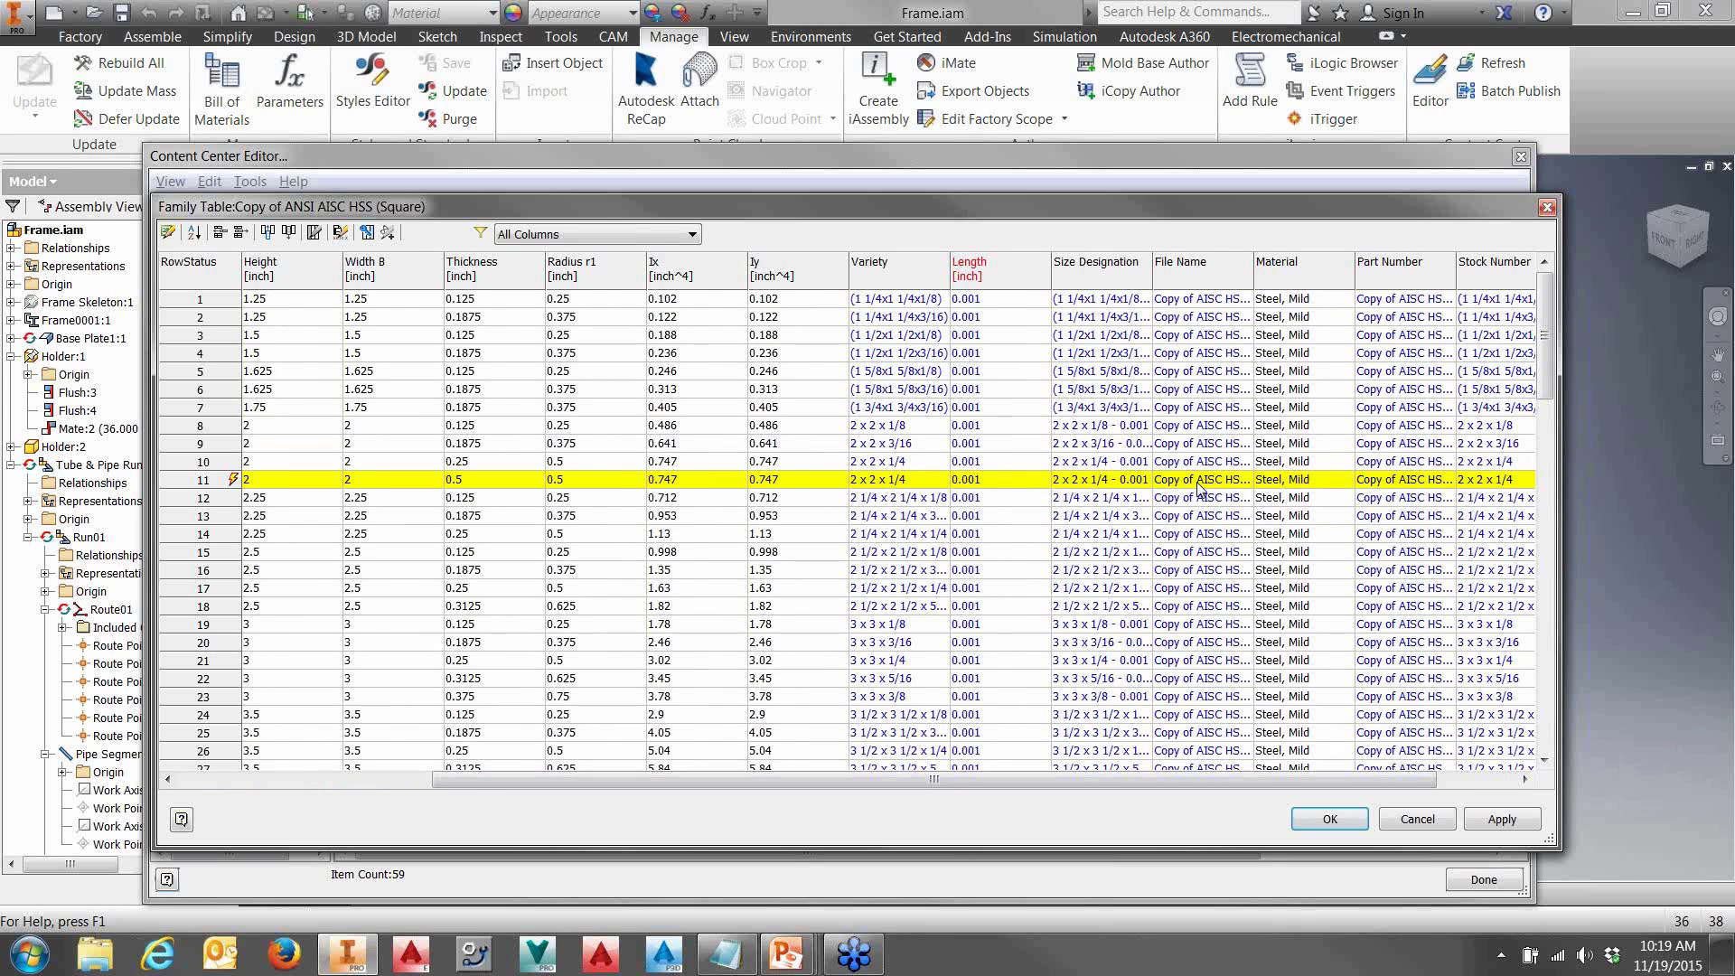
{"action": "right_click", "coordinate": [1199, 274]}
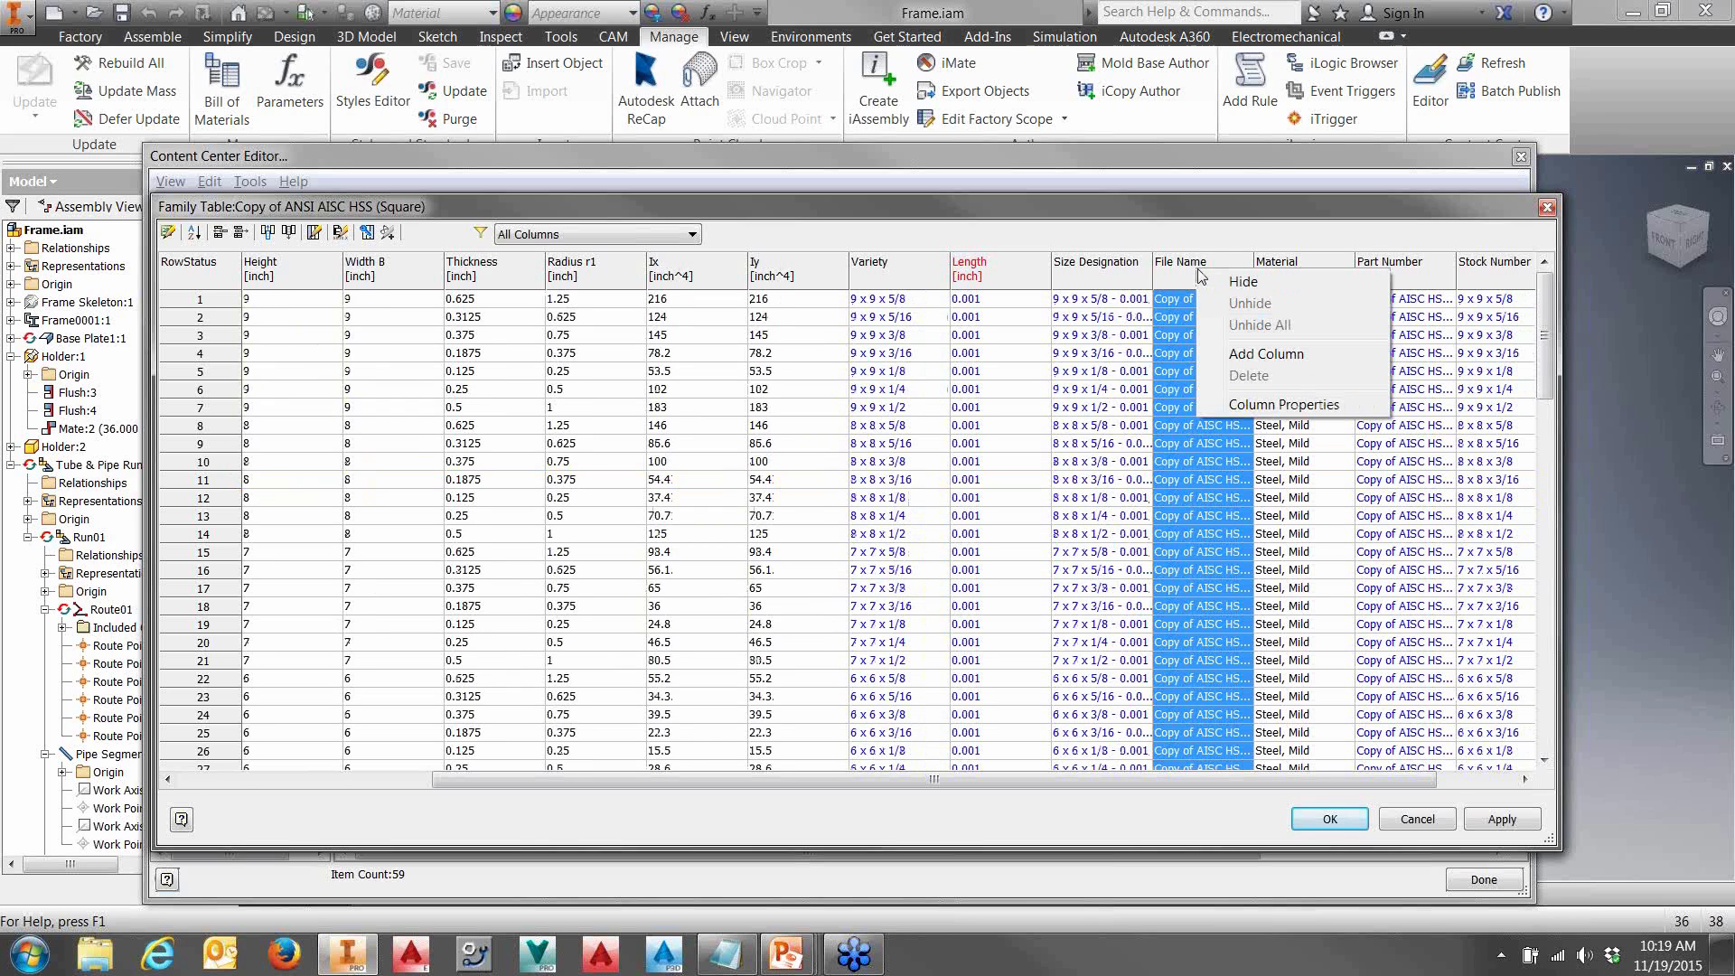
{"action": "left_click", "coordinate": [1262, 406]}
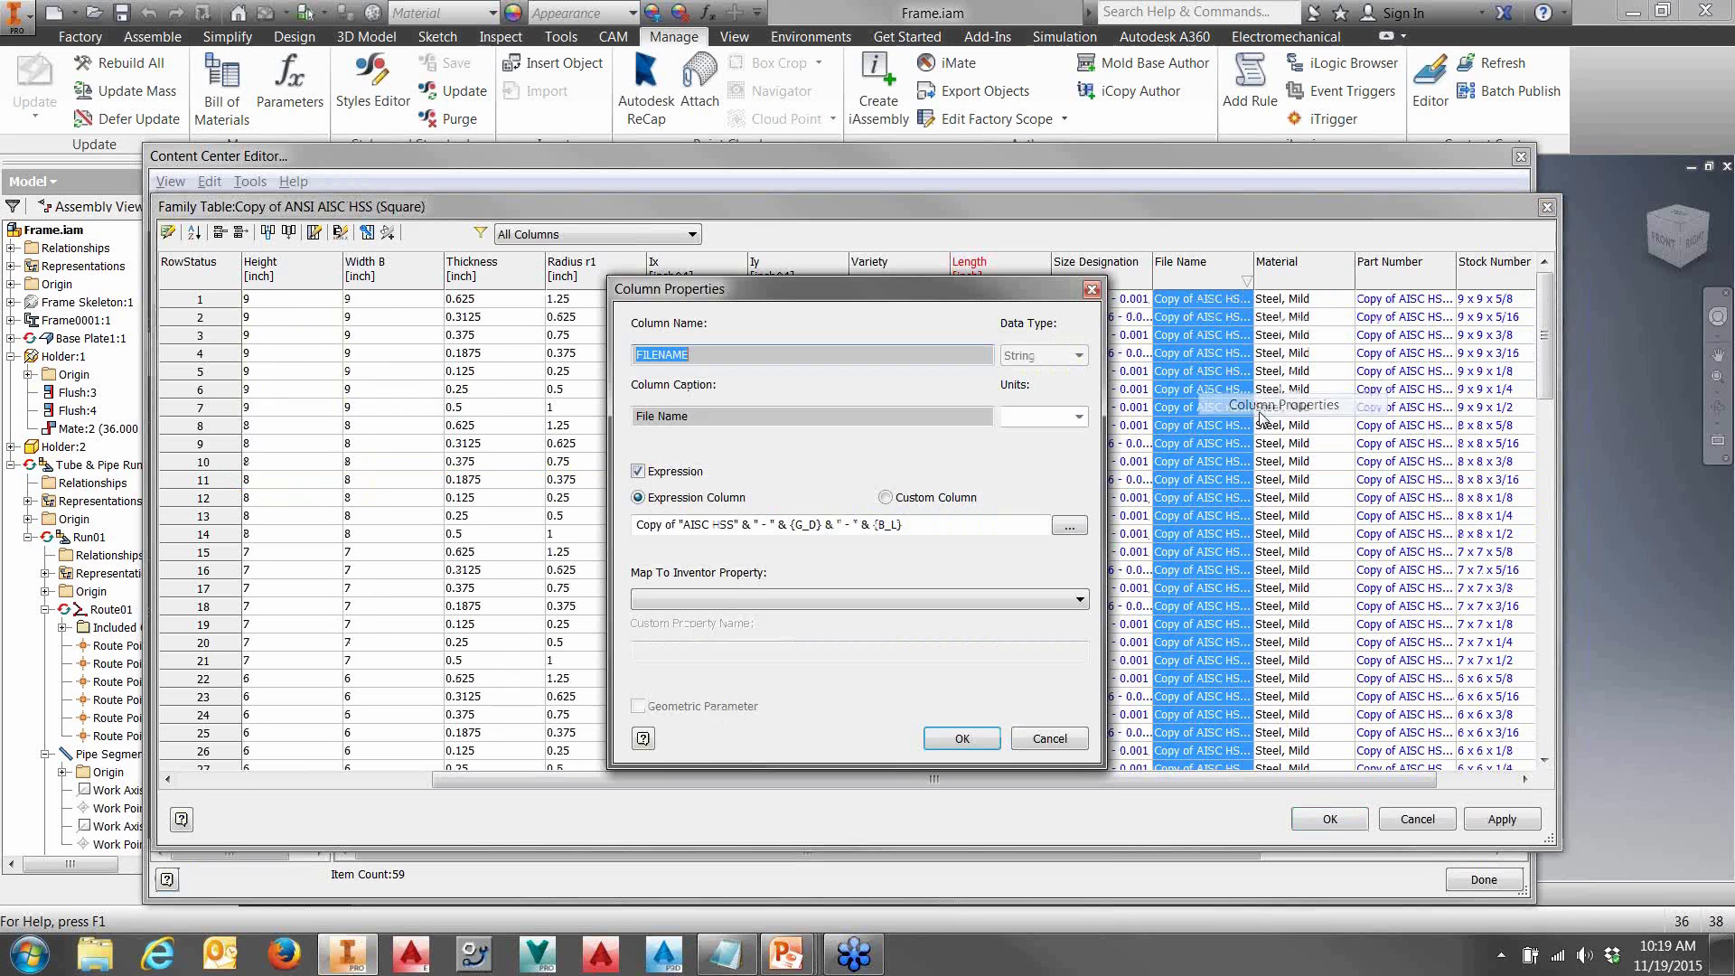
{"action": "left_click", "coordinate": [678, 524]}
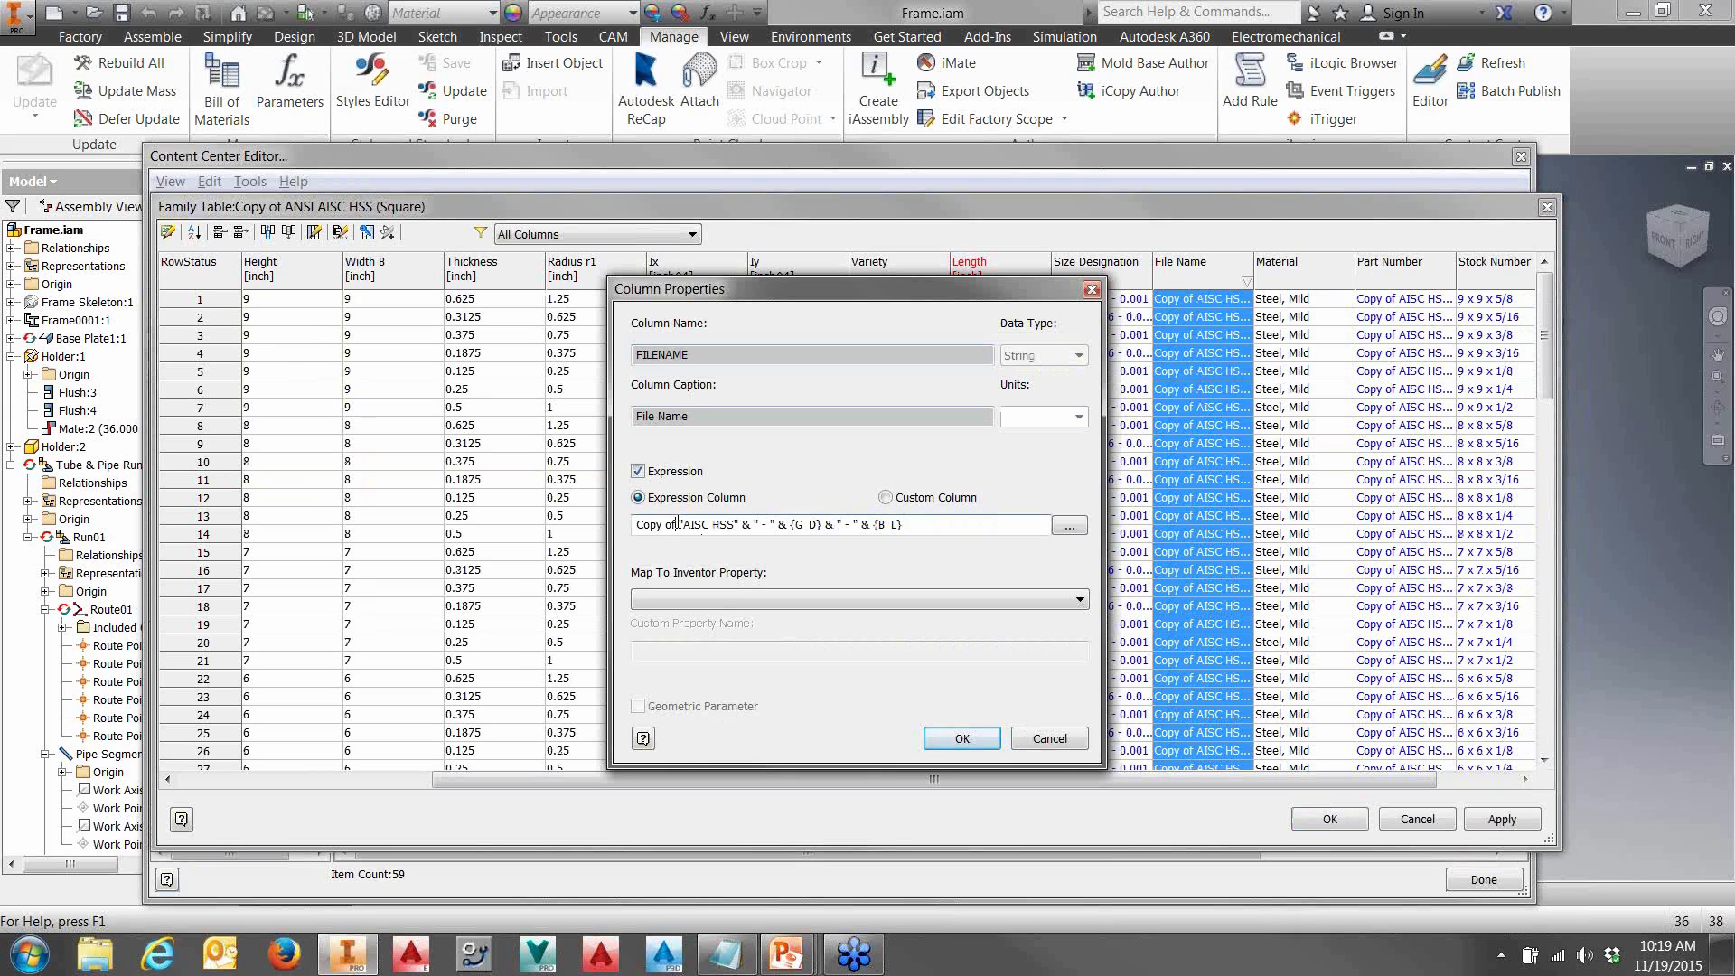
{"action": "key", "text": "BackSpace"}
{"action": "key", "text": "BackSpace"}
{"action": "key", "text": "BackSpace"}
{"action": "key", "text": "BackSpace"}
{"action": "key", "text": "BackSpace"}
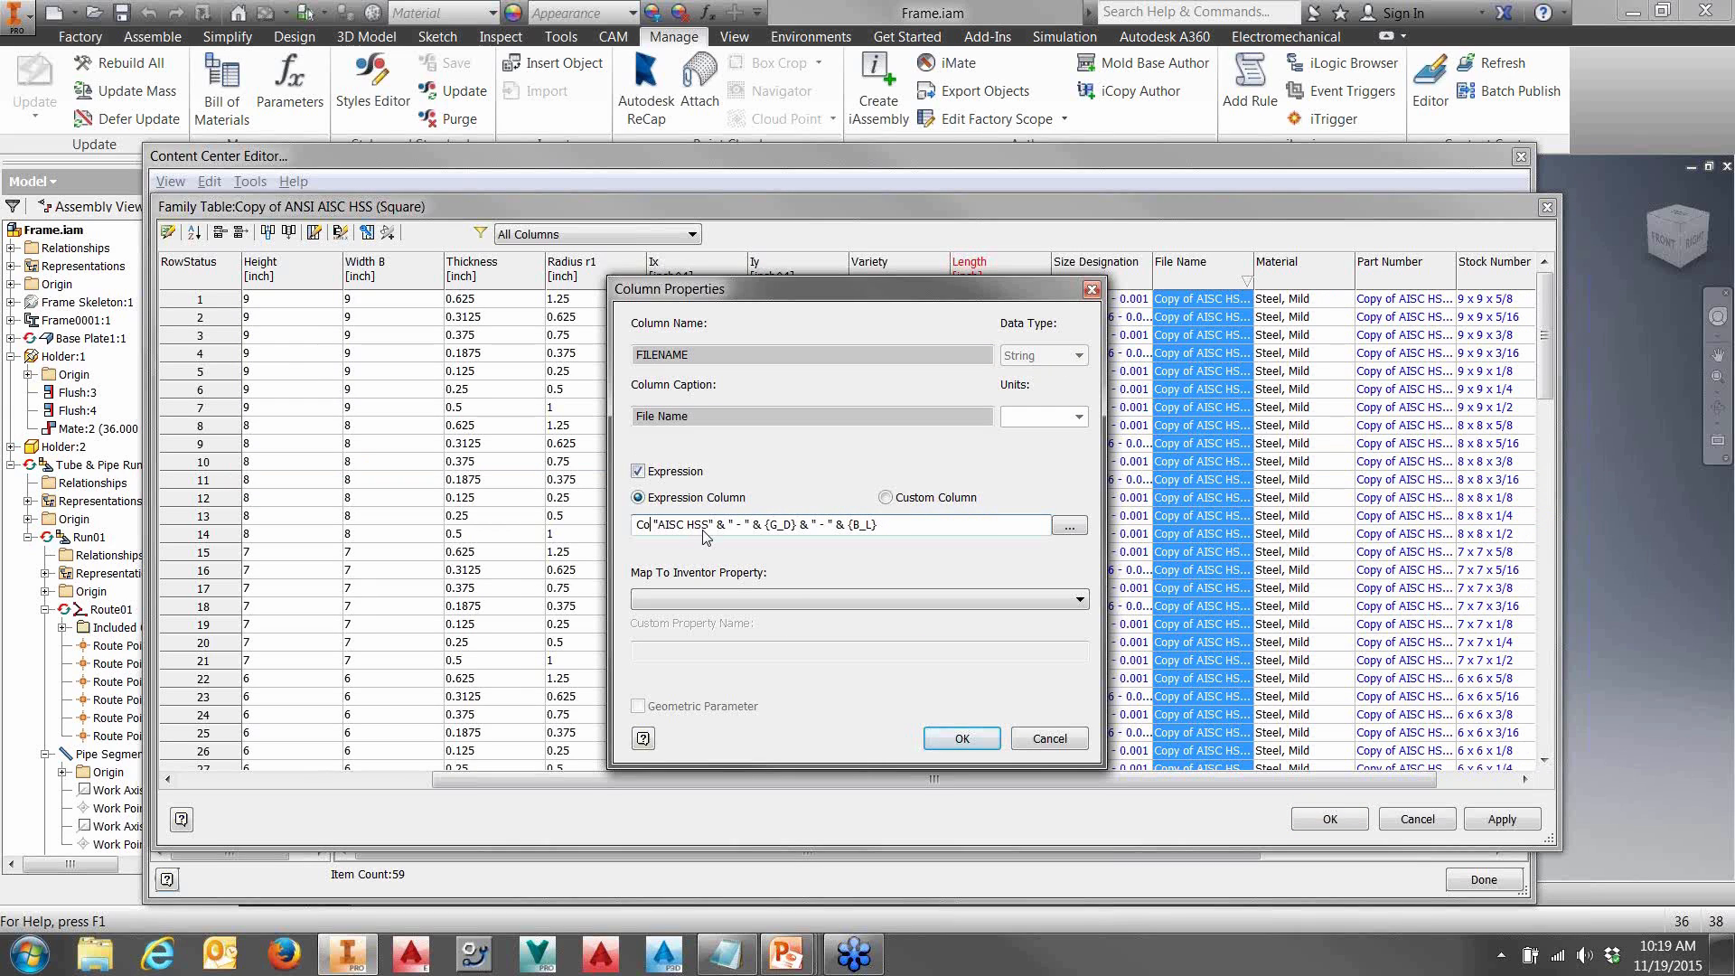
{"action": "key", "text": "BackSpace"}
{"action": "key", "text": "BackSpace"}
{"action": "key", "text": "BackSpace"}
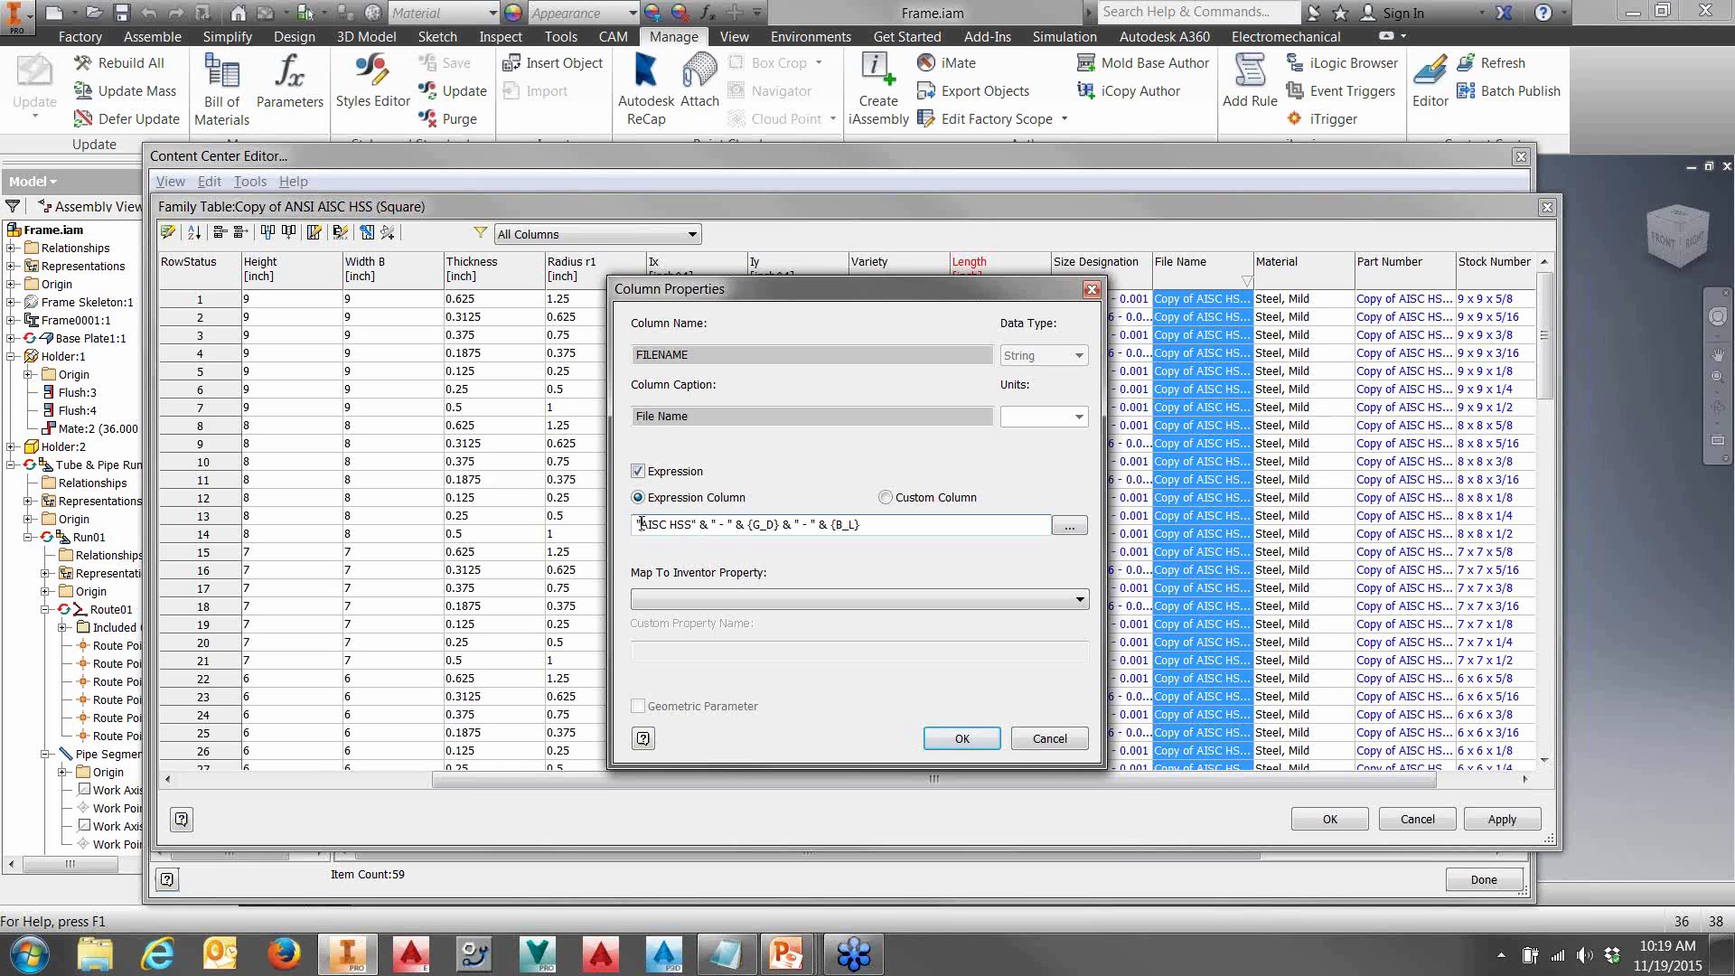
- Examine the parts of the File Name expression and the list of family parameters available for it
{"action": "left_click_drag", "start_coordinate": [692, 524], "coordinate": [652, 530]}
{"action": "double_click", "coordinate": [704, 524]}
{"action": "left_click", "coordinate": [723, 524]}
{"action": "double_click", "coordinate": [740, 524]}
{"action": "left_click", "coordinate": [1070, 528]}
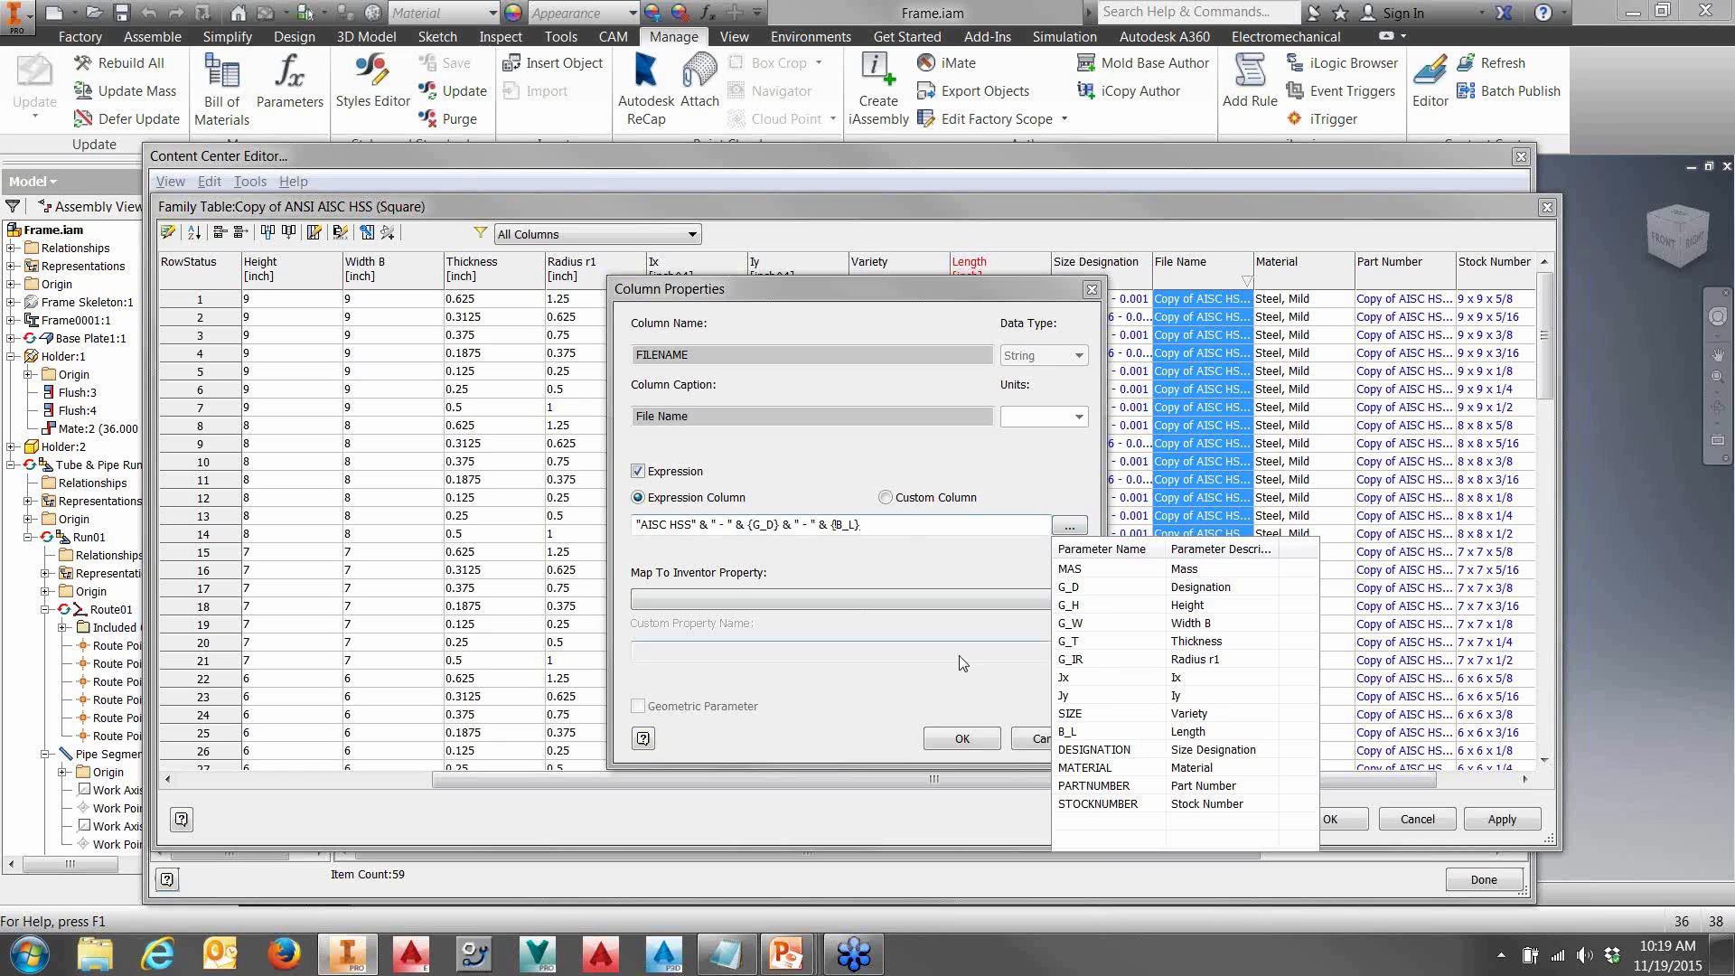
{"action": "left_click", "coordinate": [981, 695]}
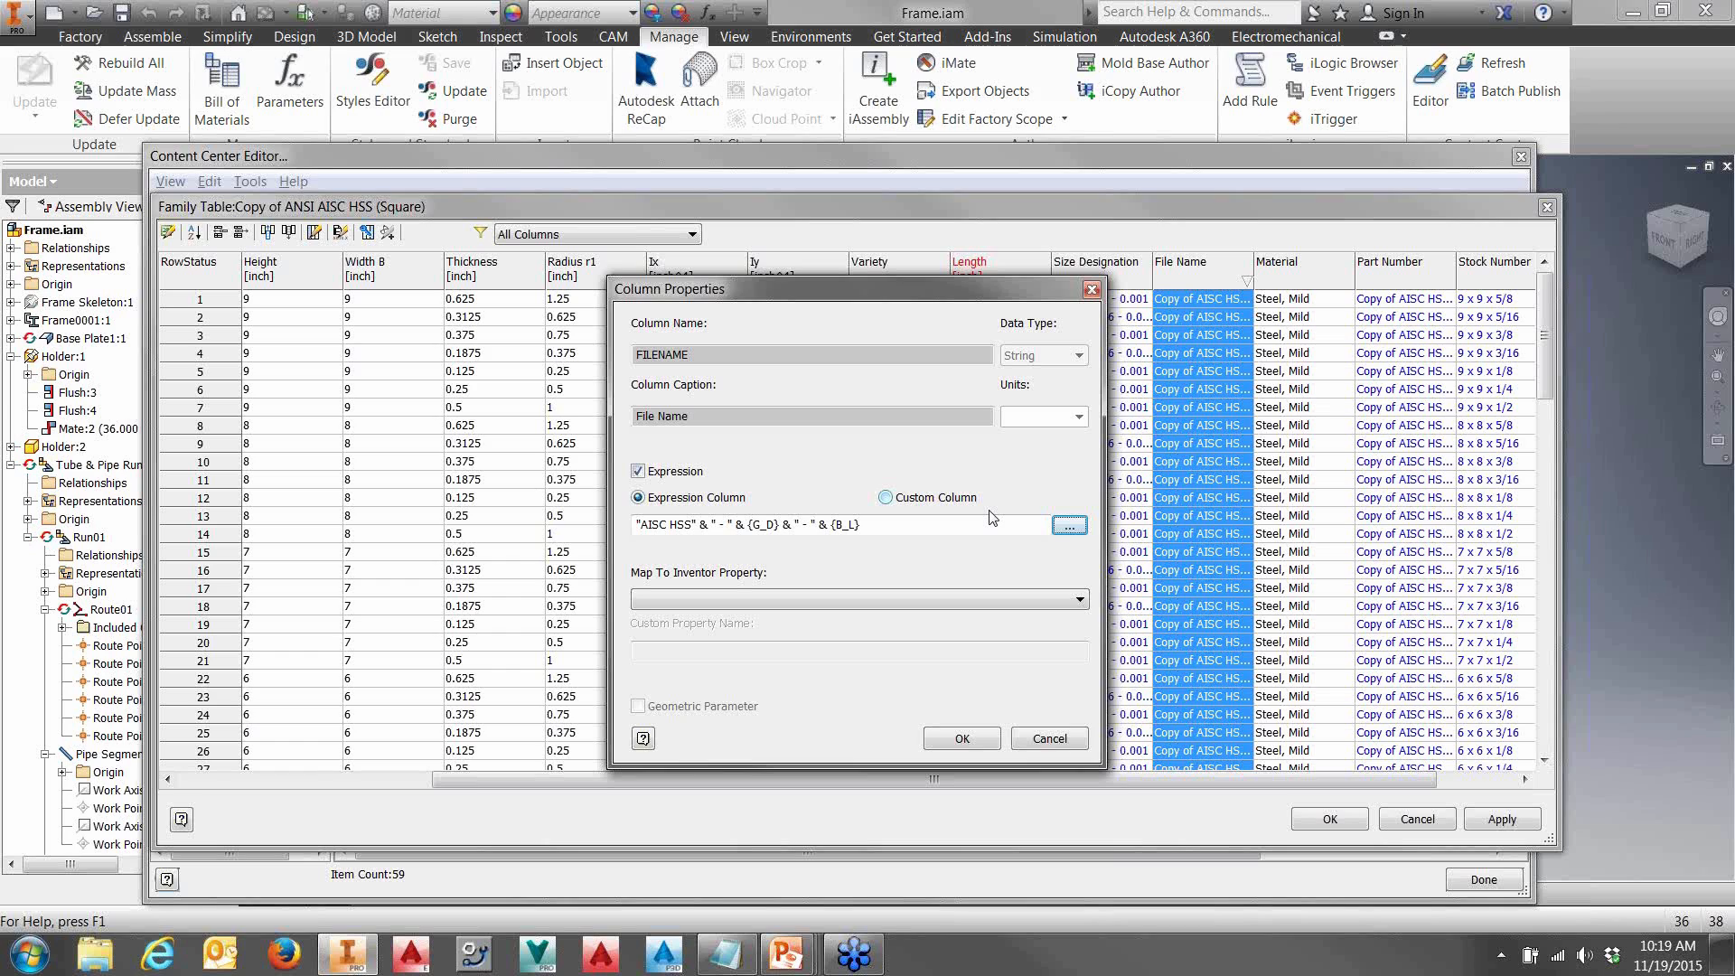
- Discard the column and family table changes and close the Content Center Editor
{"action": "left_click", "coordinate": [1028, 745]}
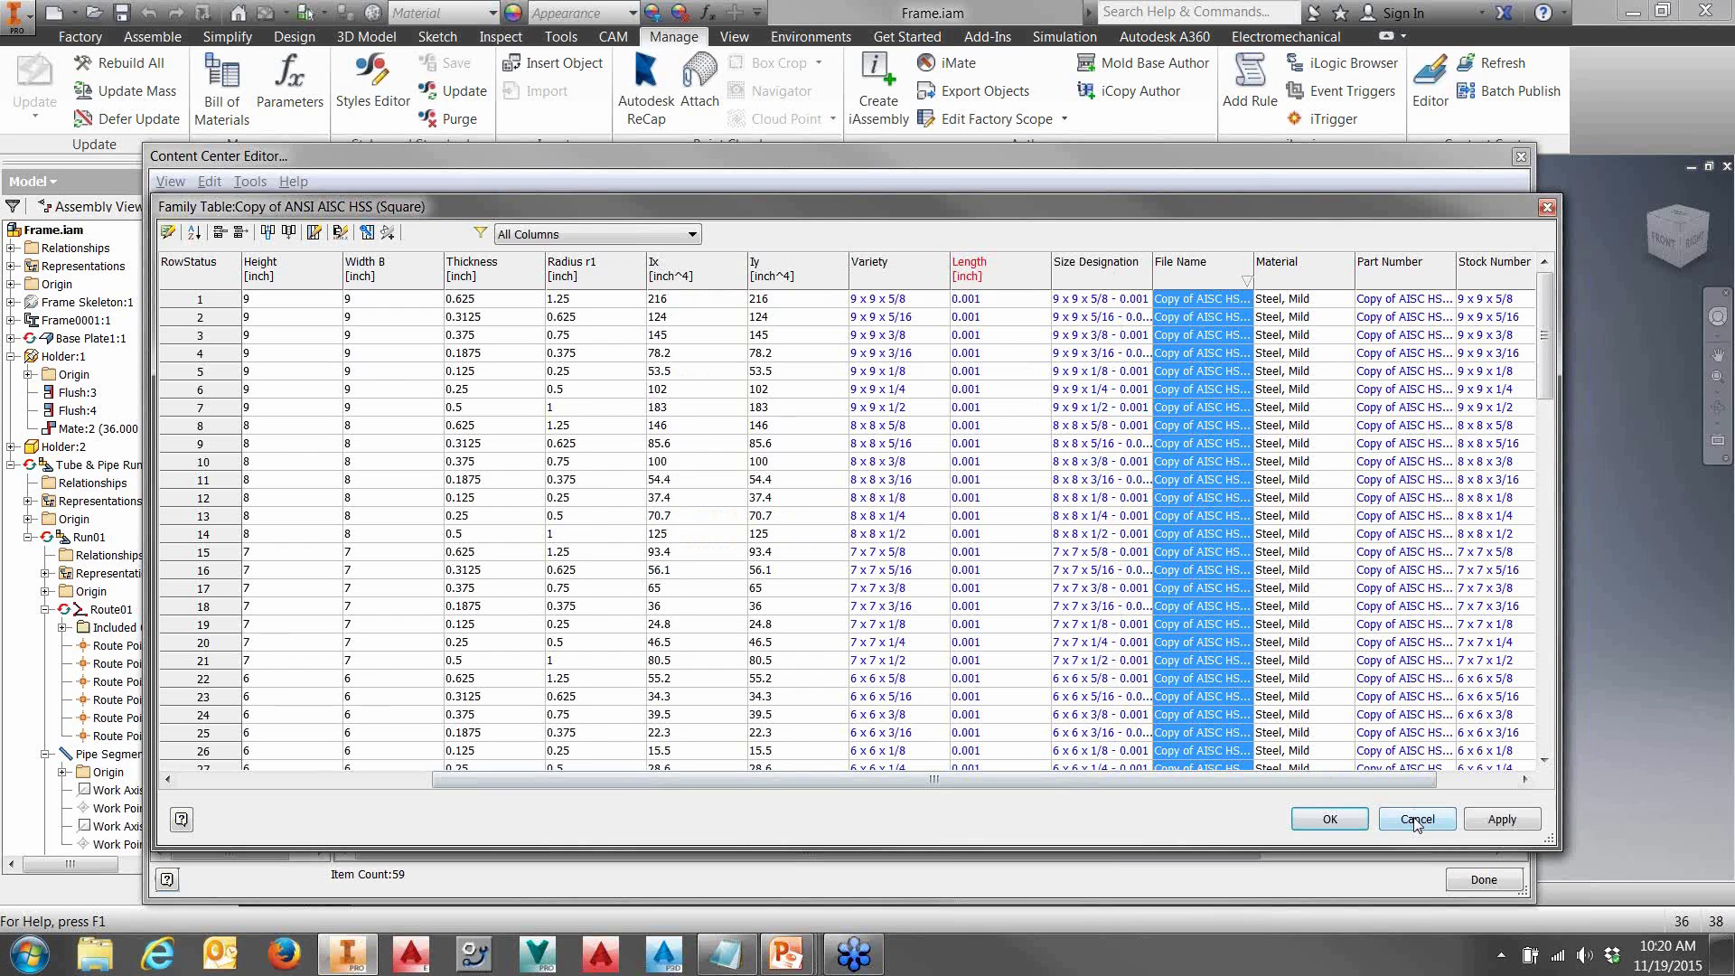
{"action": "left_click", "coordinate": [1417, 820]}
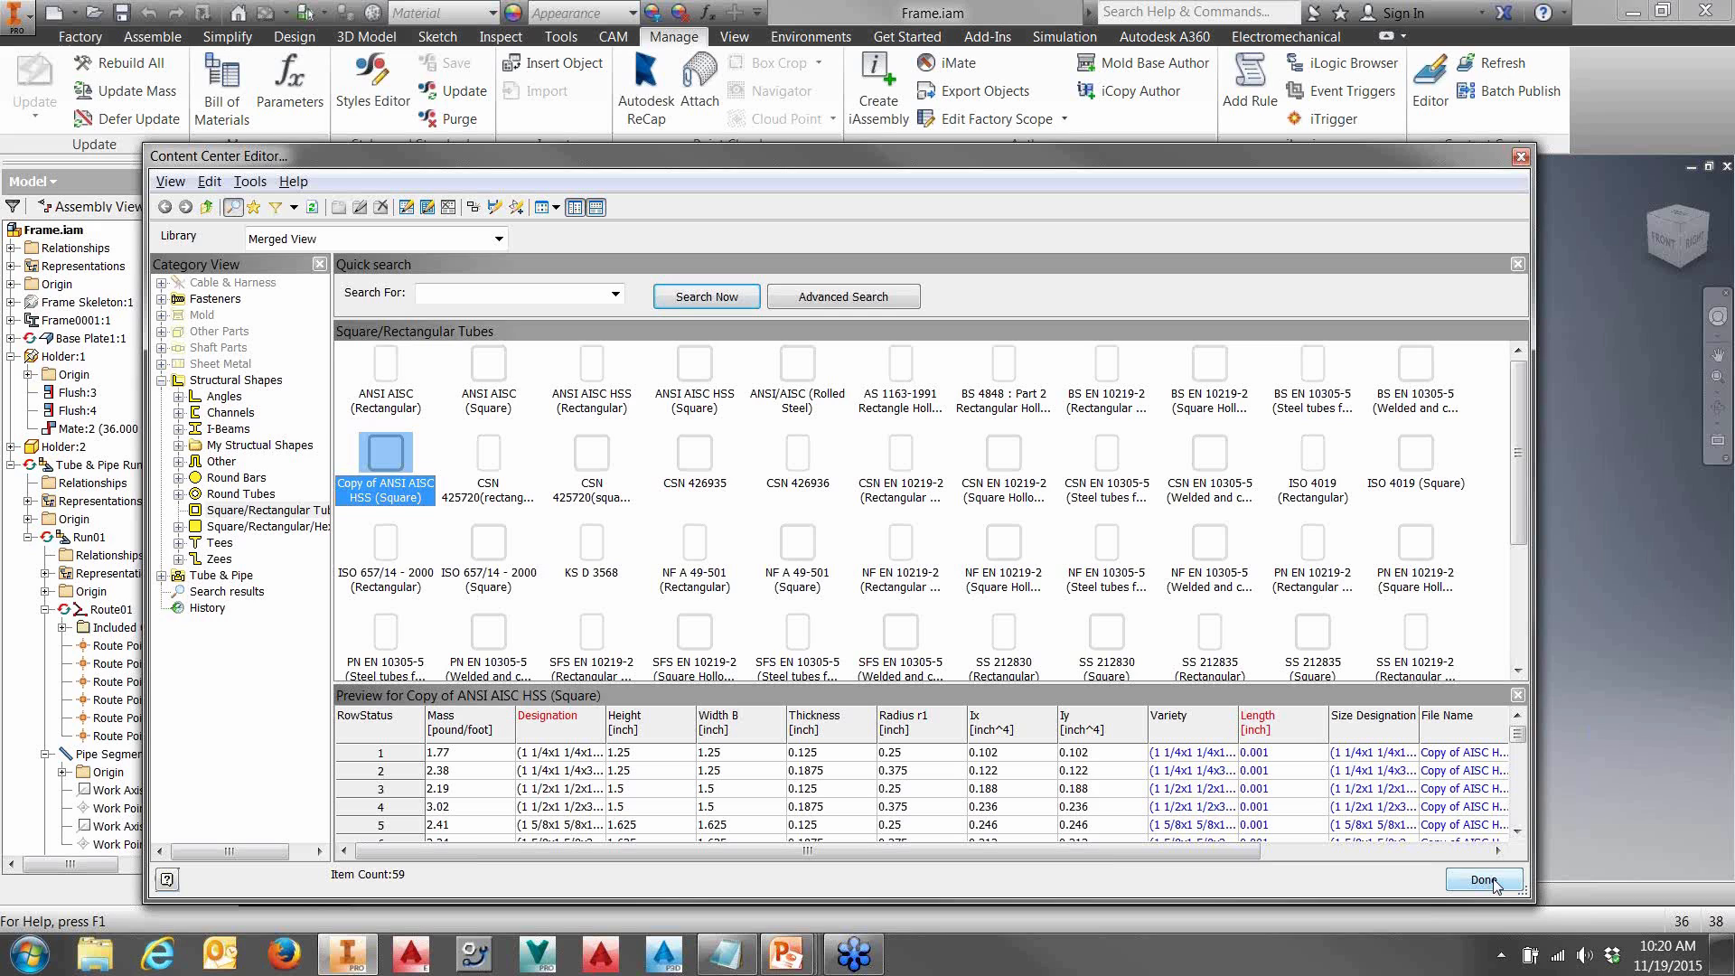
{"action": "left_click", "coordinate": [1487, 880]}
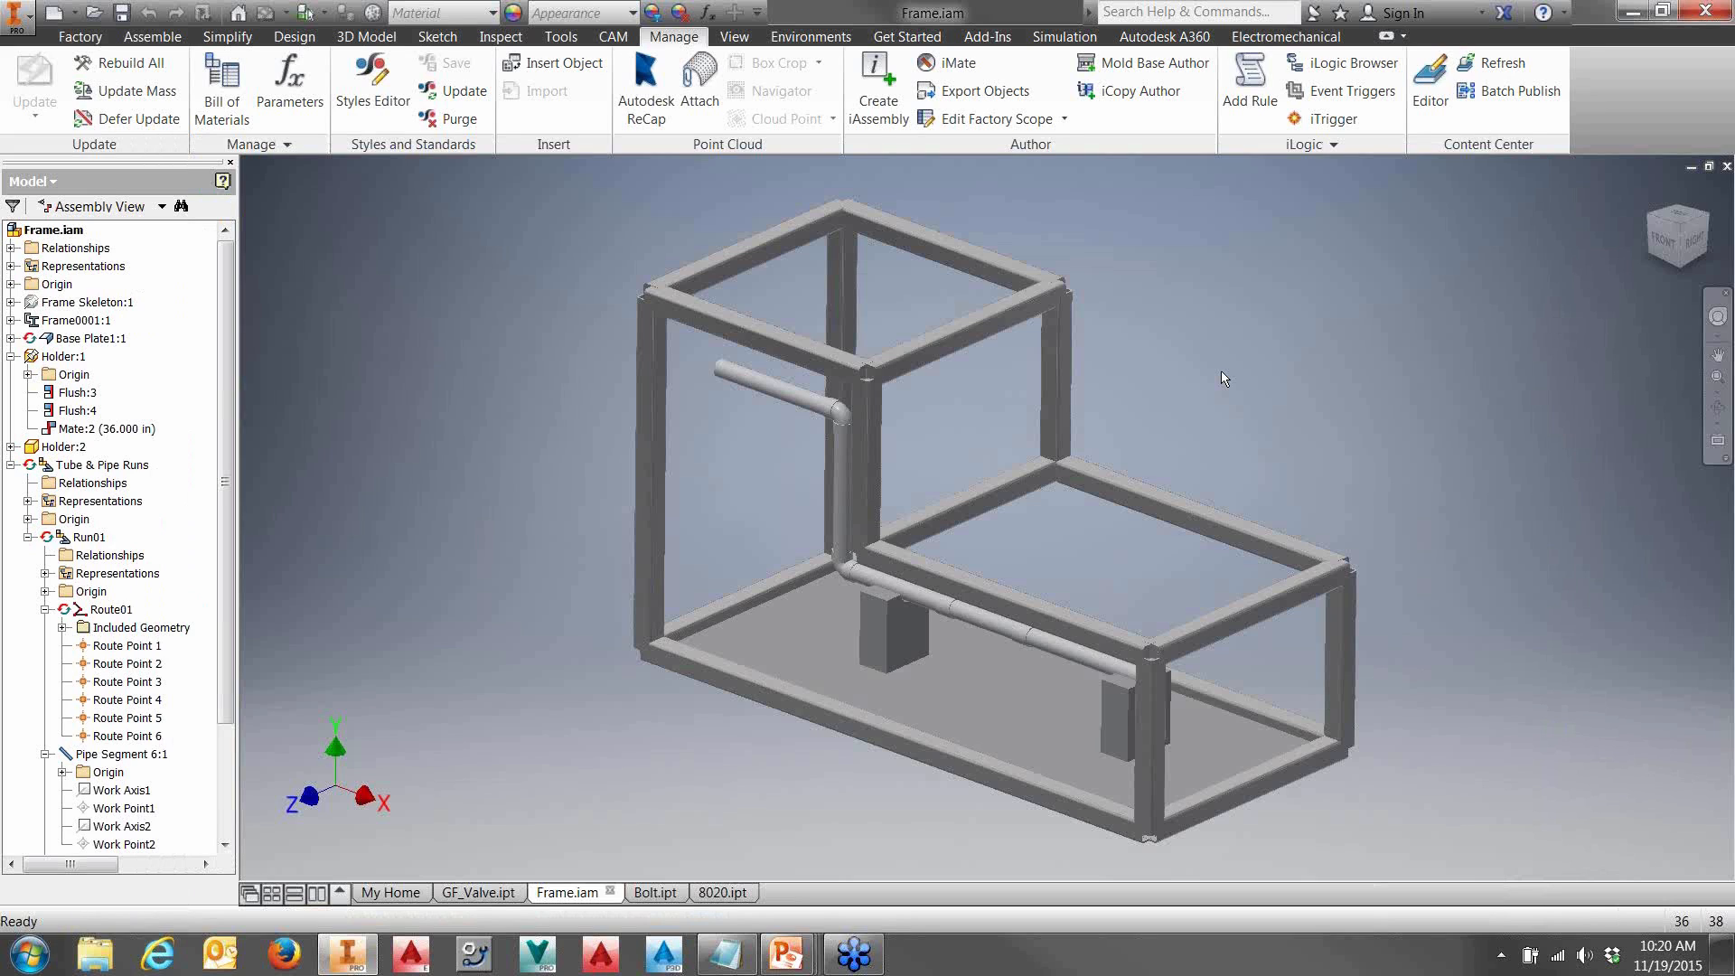
- Switch to GF_Valve.ipt and start Tube & Pipe Authoring for it with the type Valves
{"action": "left_click", "coordinate": [478, 893]}
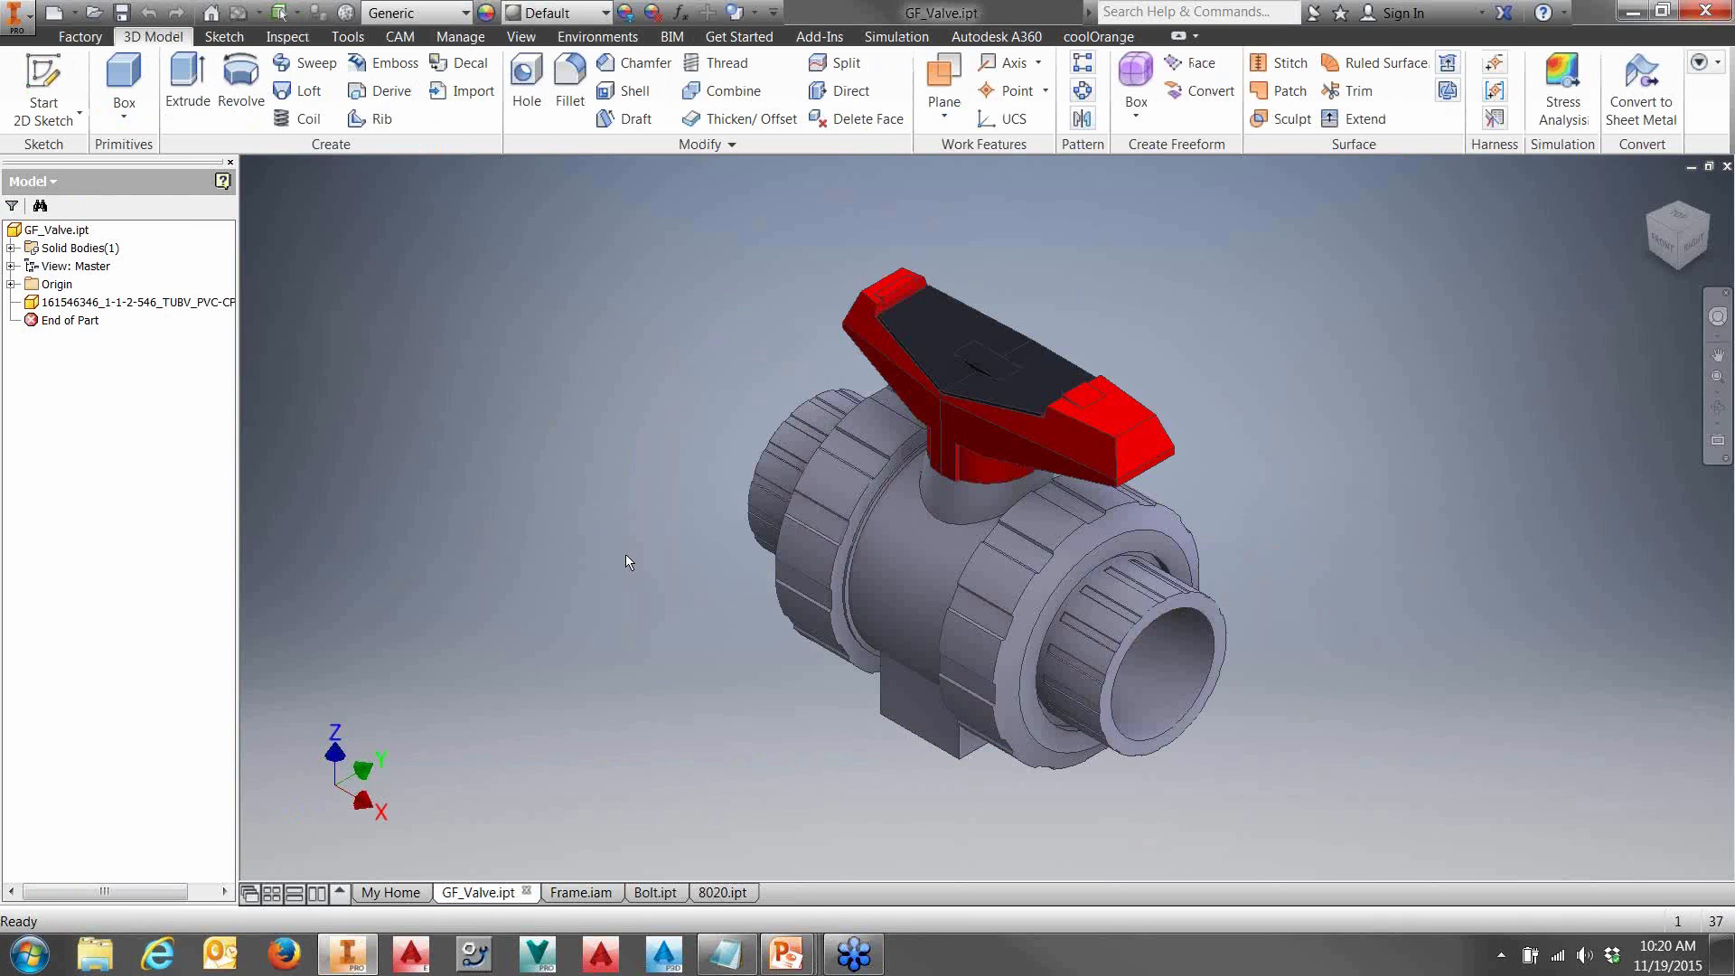
{"action": "middle_click_drag", "start_coordinate": [647, 589], "coordinate": [641, 556], "text": "shift"}
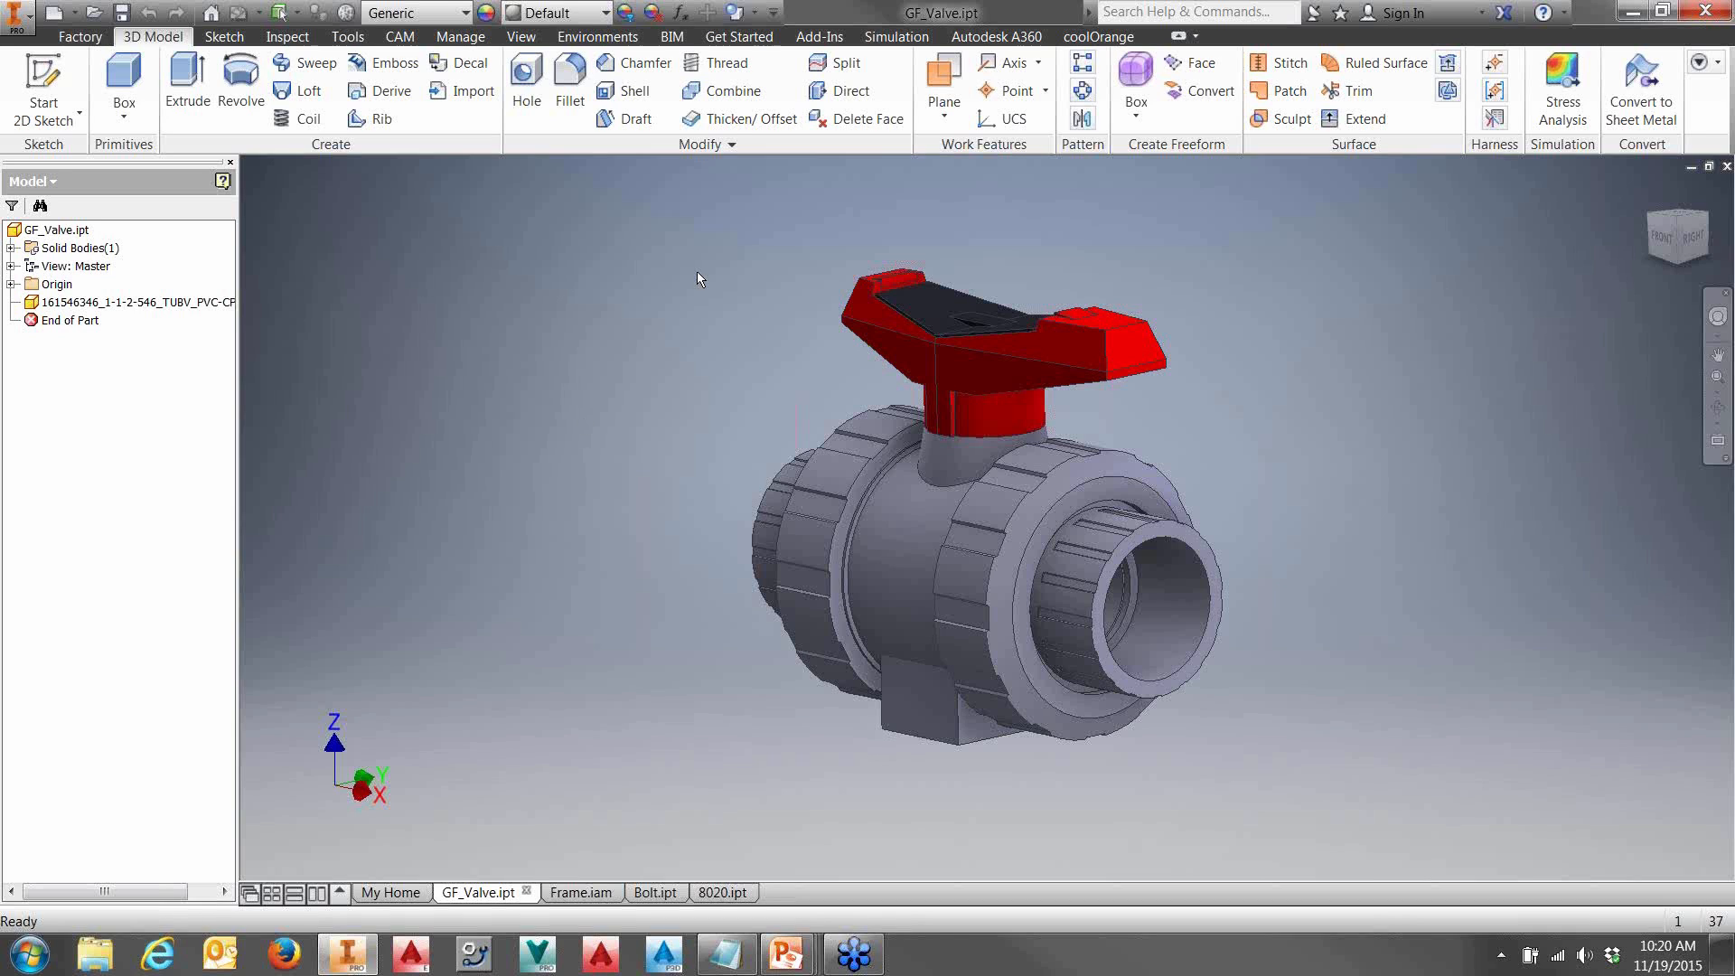
{"action": "left_click", "coordinate": [608, 41]}
{"action": "left_click", "coordinate": [460, 37]}
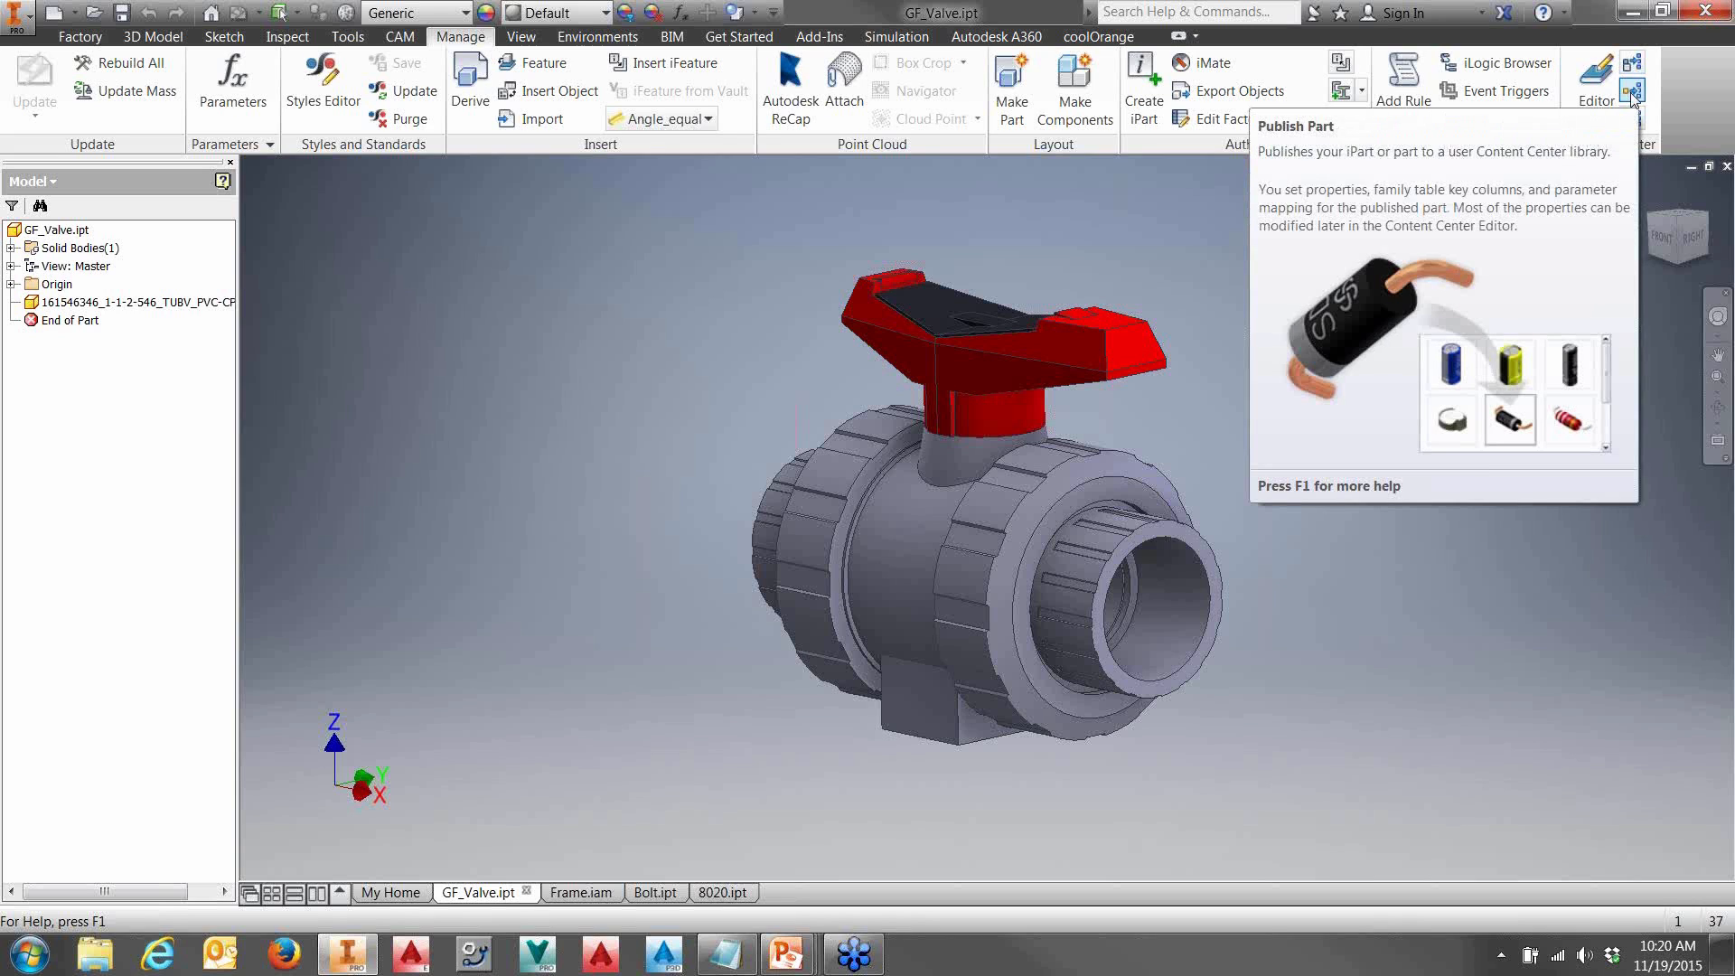
{"action": "left_click", "coordinate": [1362, 91]}
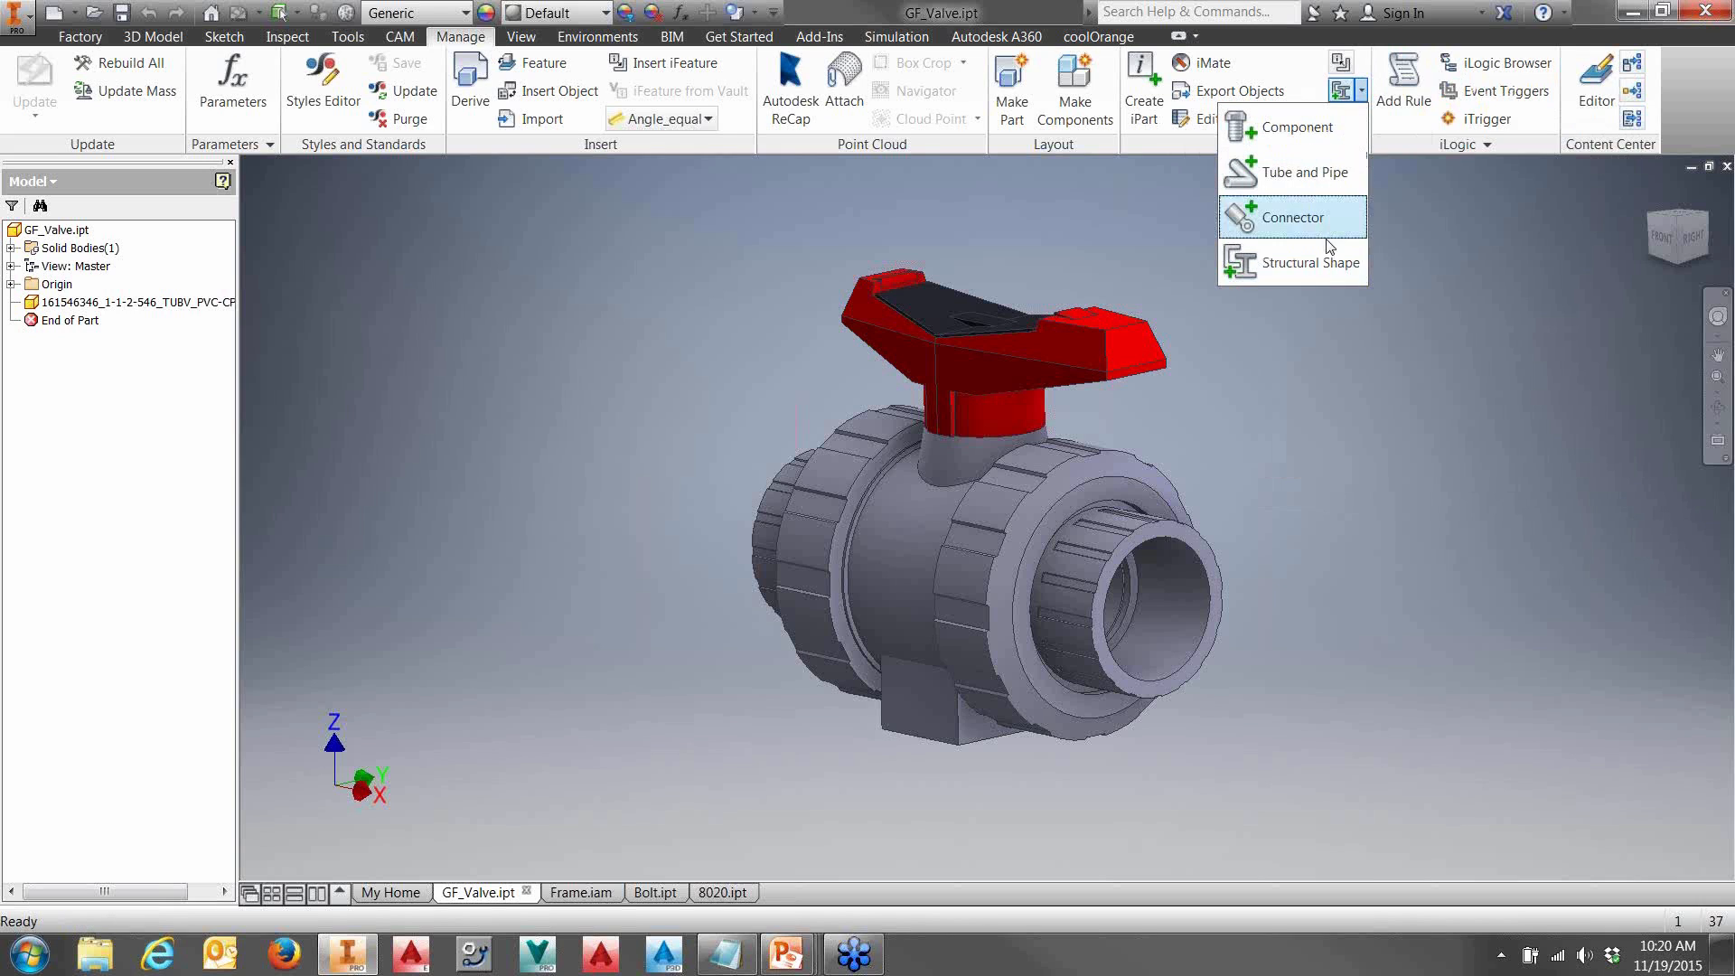
{"action": "left_click", "coordinate": [1331, 173]}
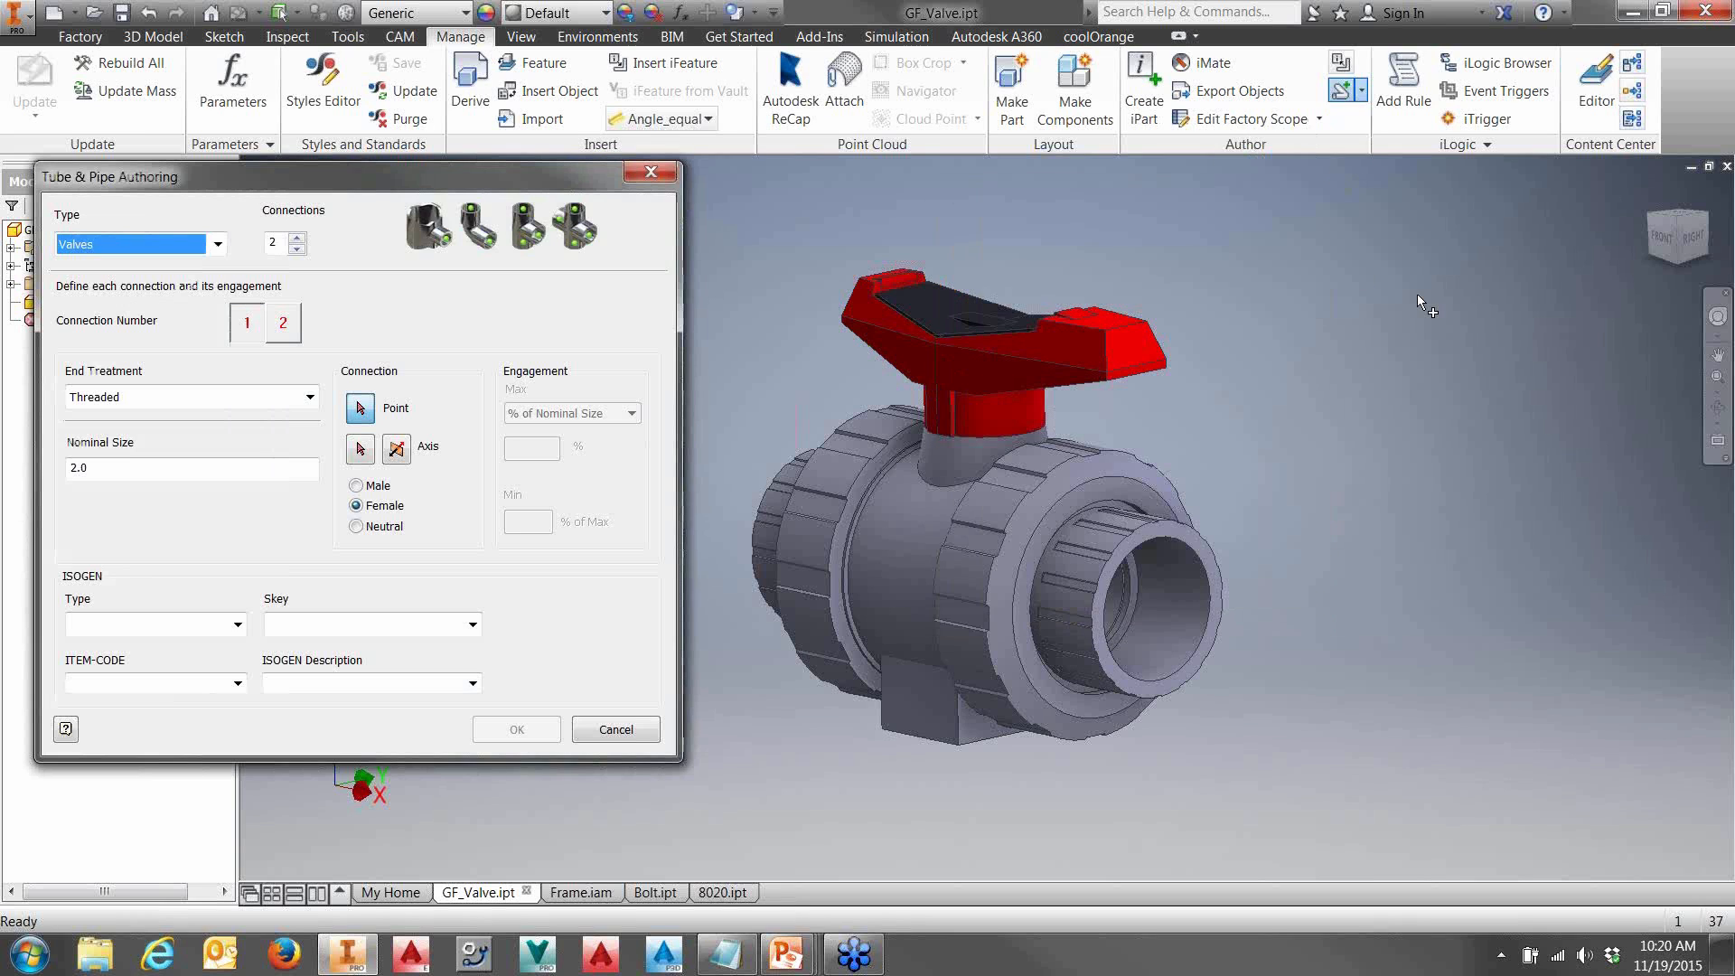
{"action": "left_click", "coordinate": [217, 244]}
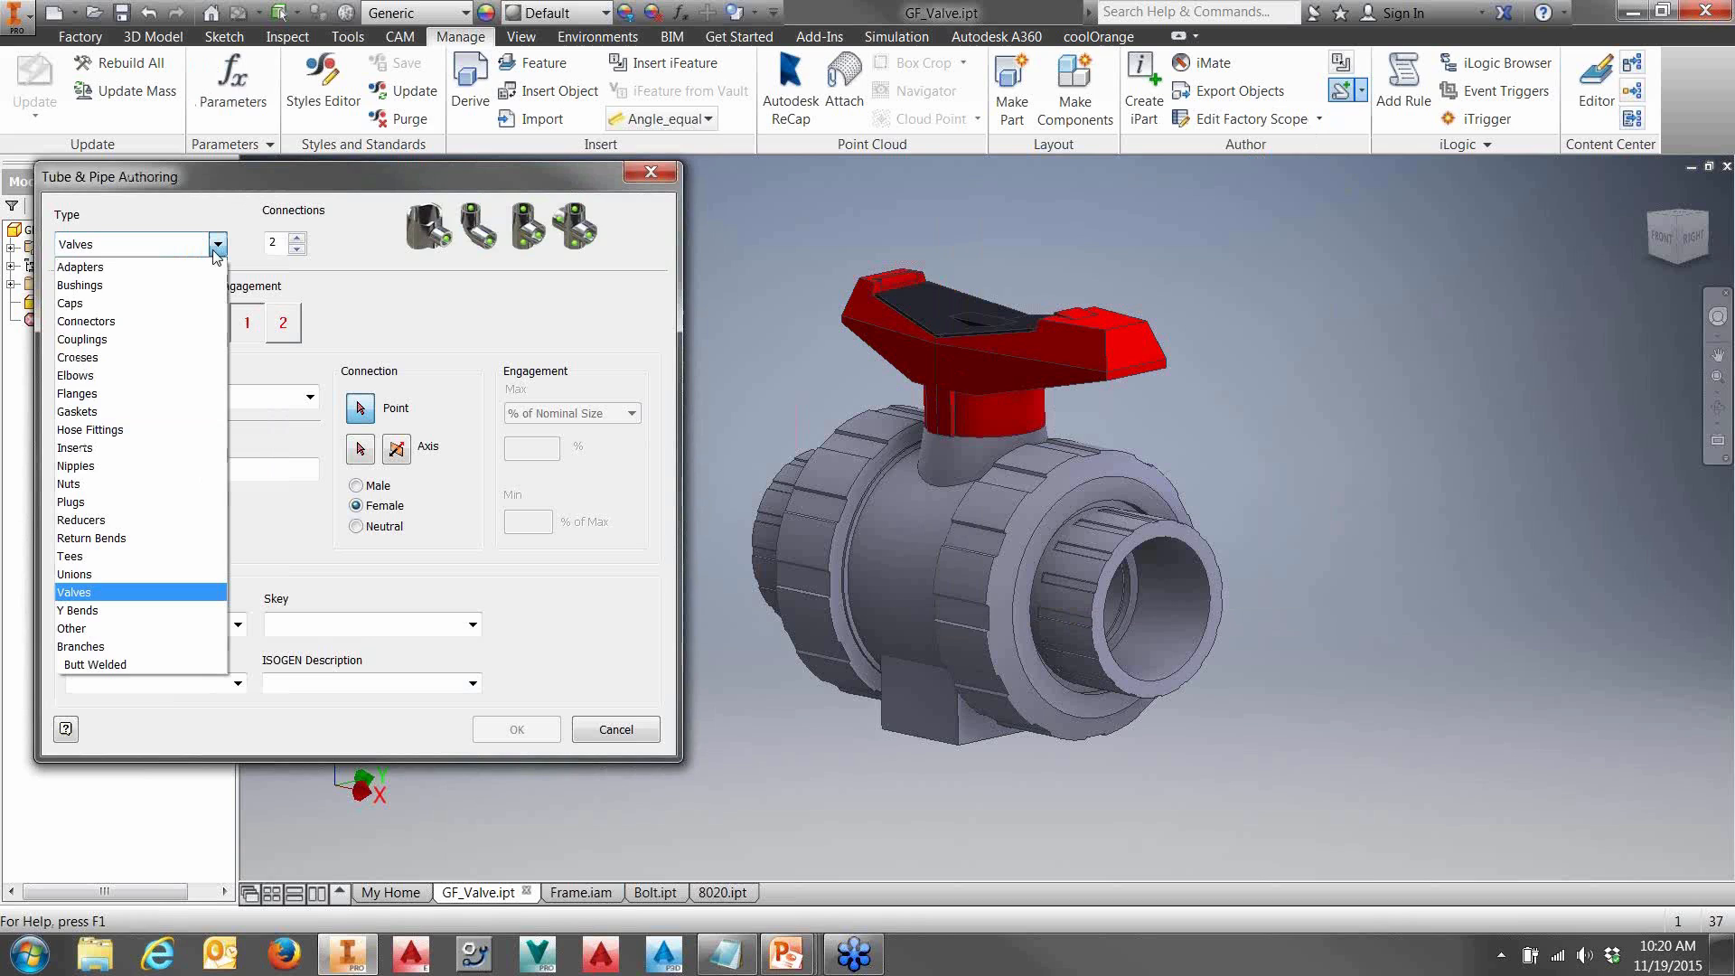
{"action": "left_click", "coordinate": [120, 590]}
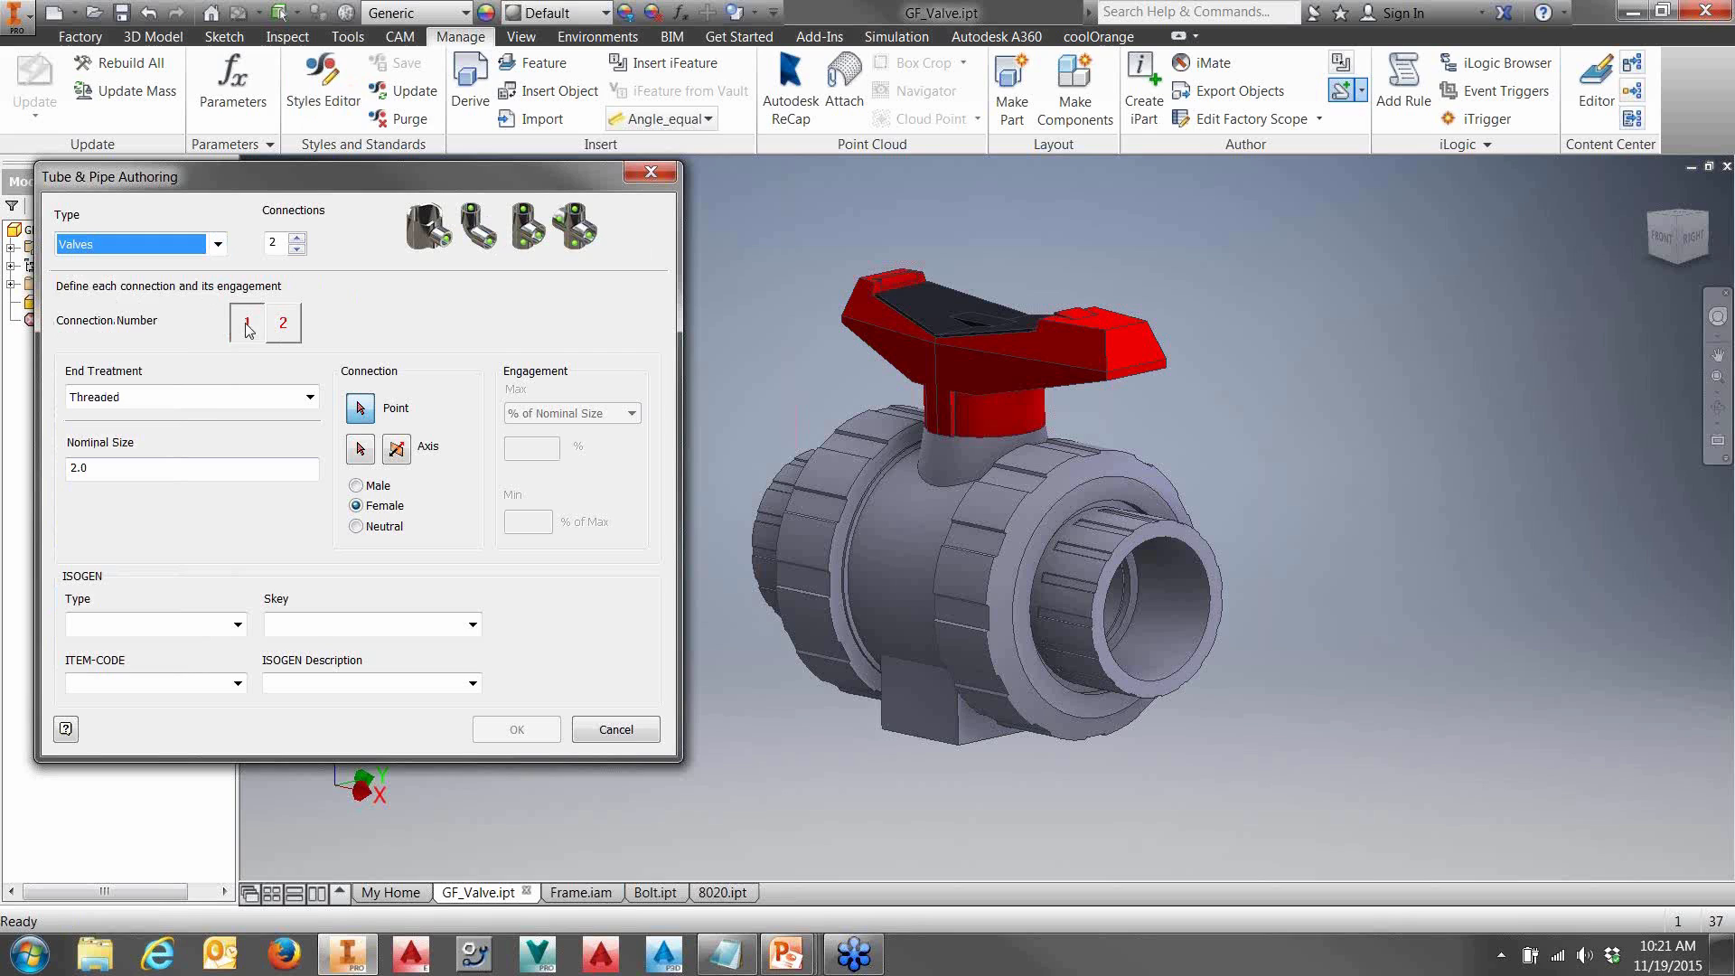
- Define connection 1 by the centre point and axis of the valve's front pipe opening
{"action": "left_click", "coordinate": [1190, 548]}
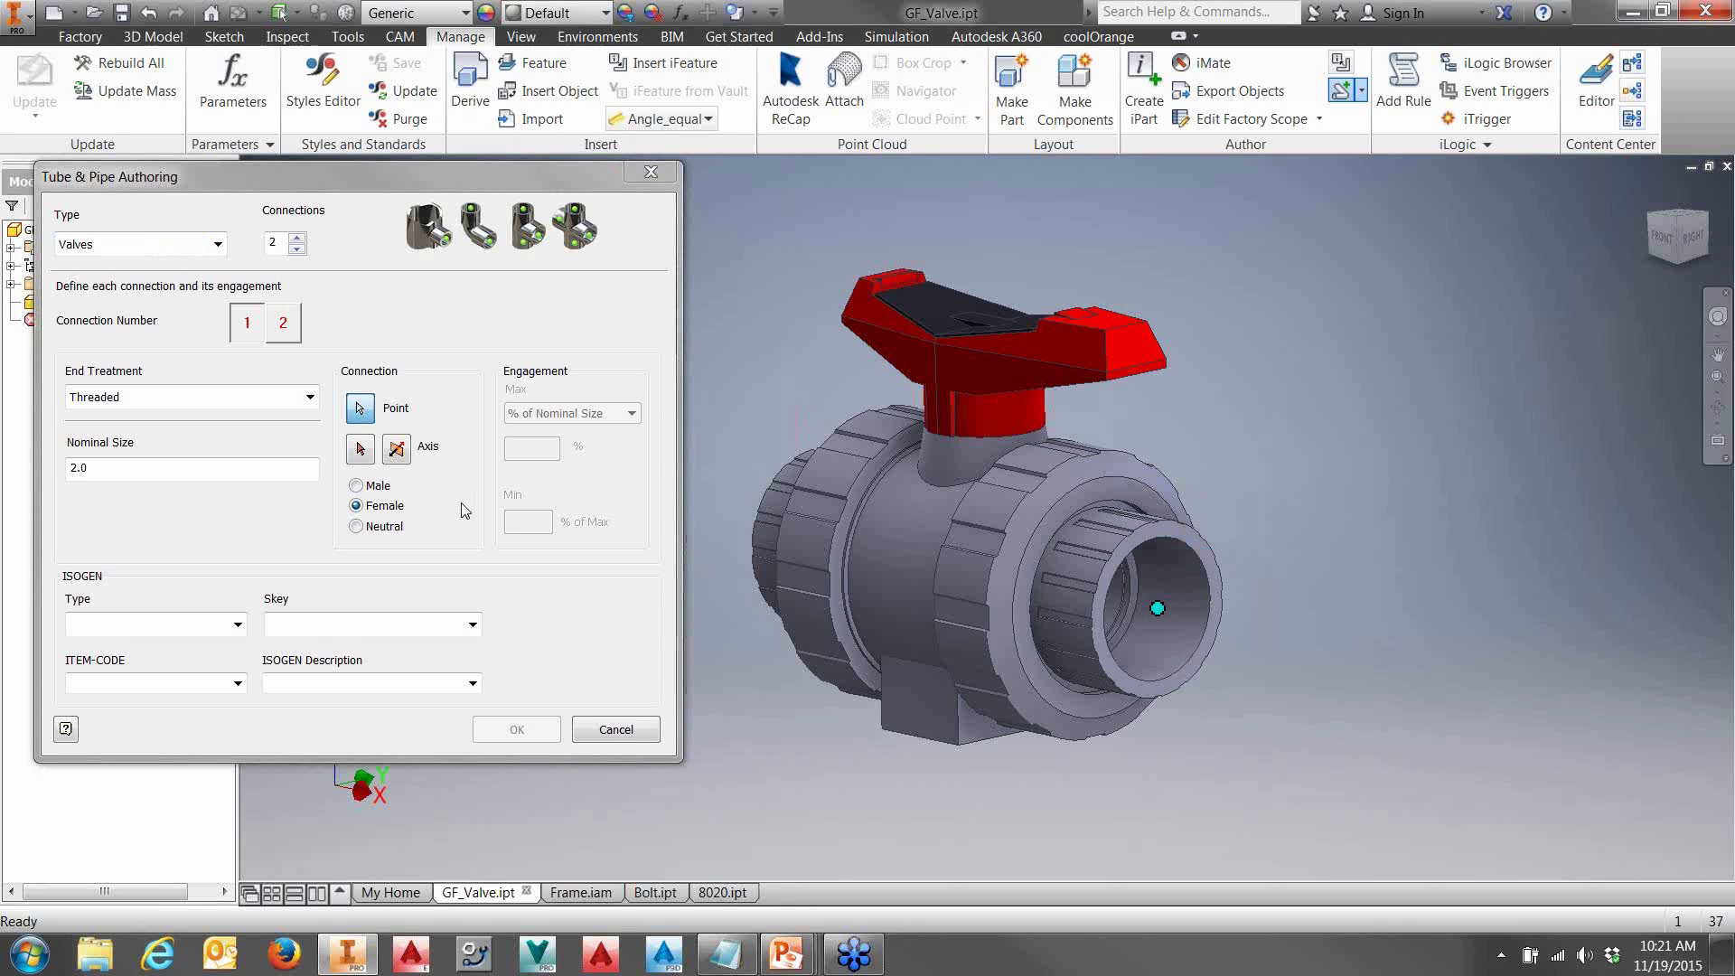
{"action": "left_click", "coordinate": [361, 449]}
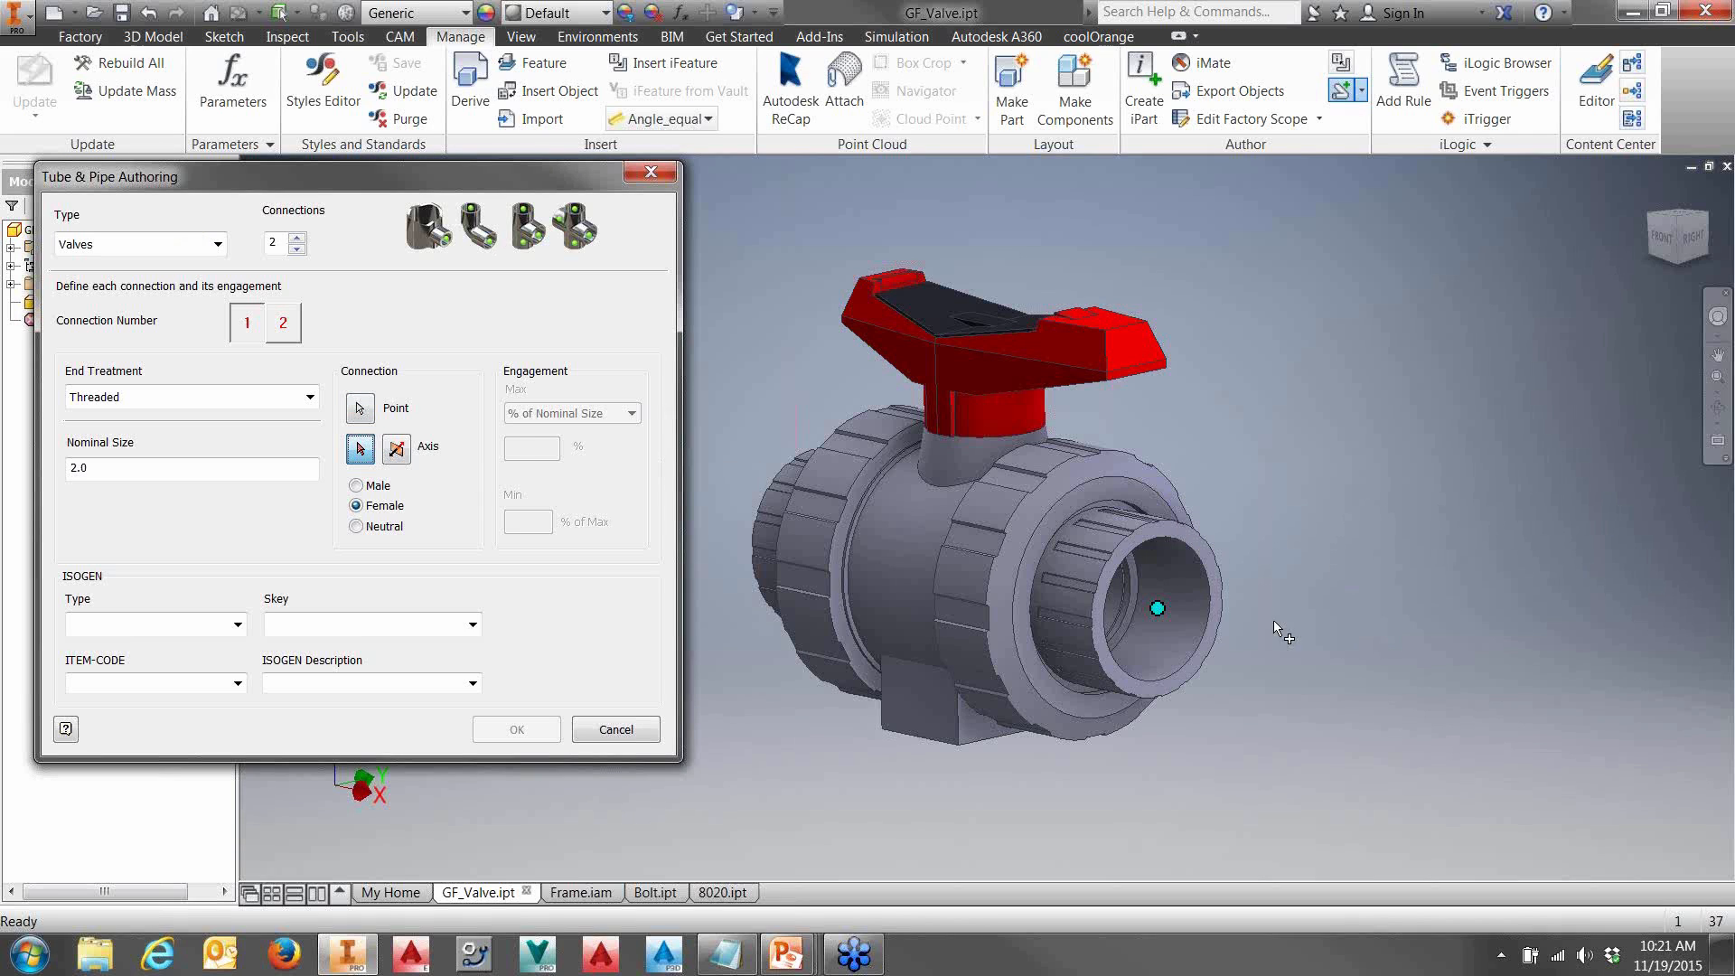
{"action": "left_click", "coordinate": [1211, 615]}
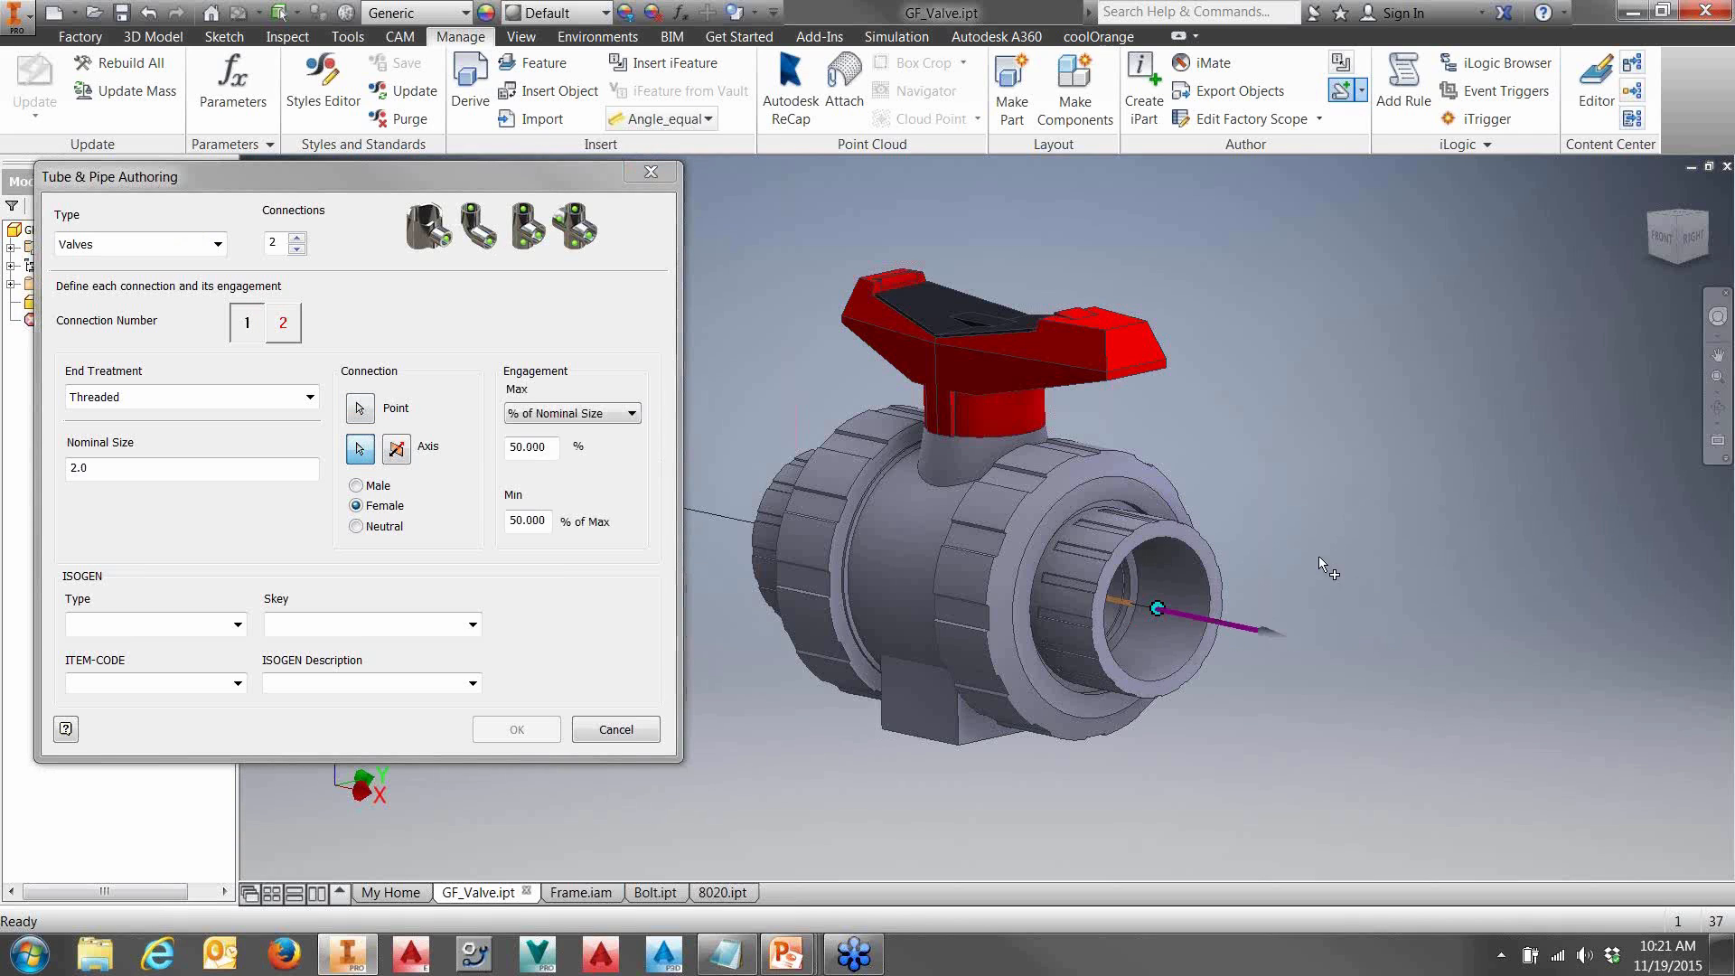
- Define connection 2 by the centre point and axis of the valve's opposite pipe opening
{"action": "middle_click_drag", "start_coordinate": [1319, 557], "coordinate": [1335, 645], "text": "shift"}
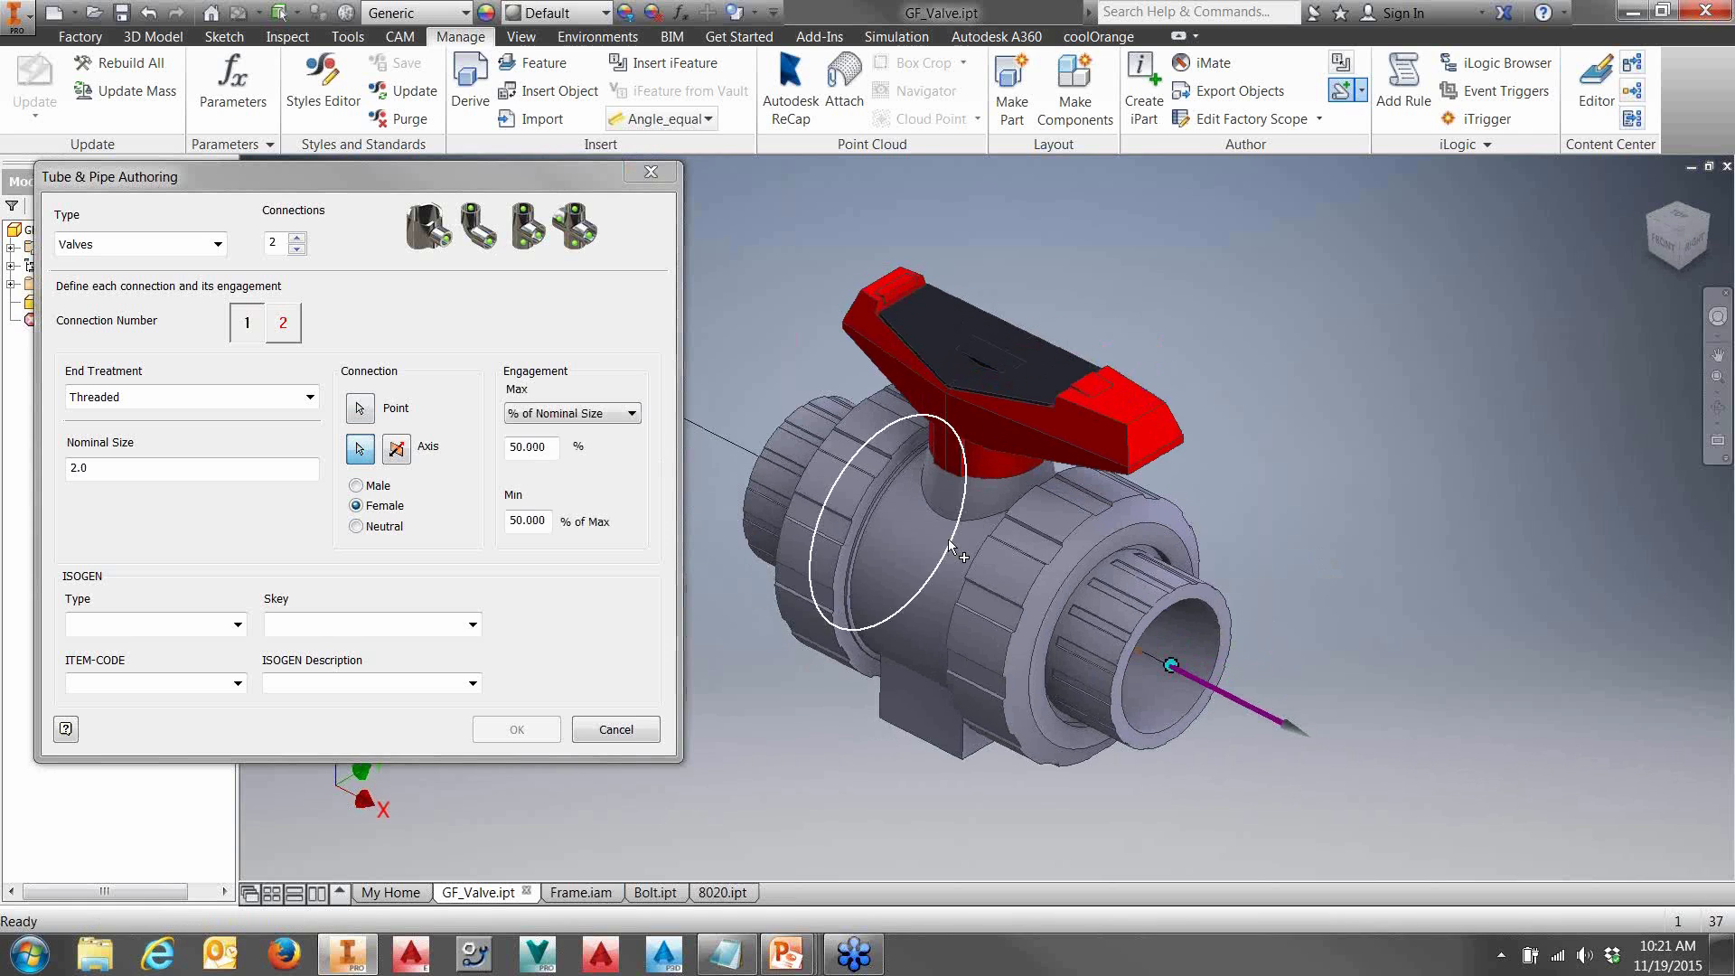
{"action": "left_click", "coordinate": [283, 323]}
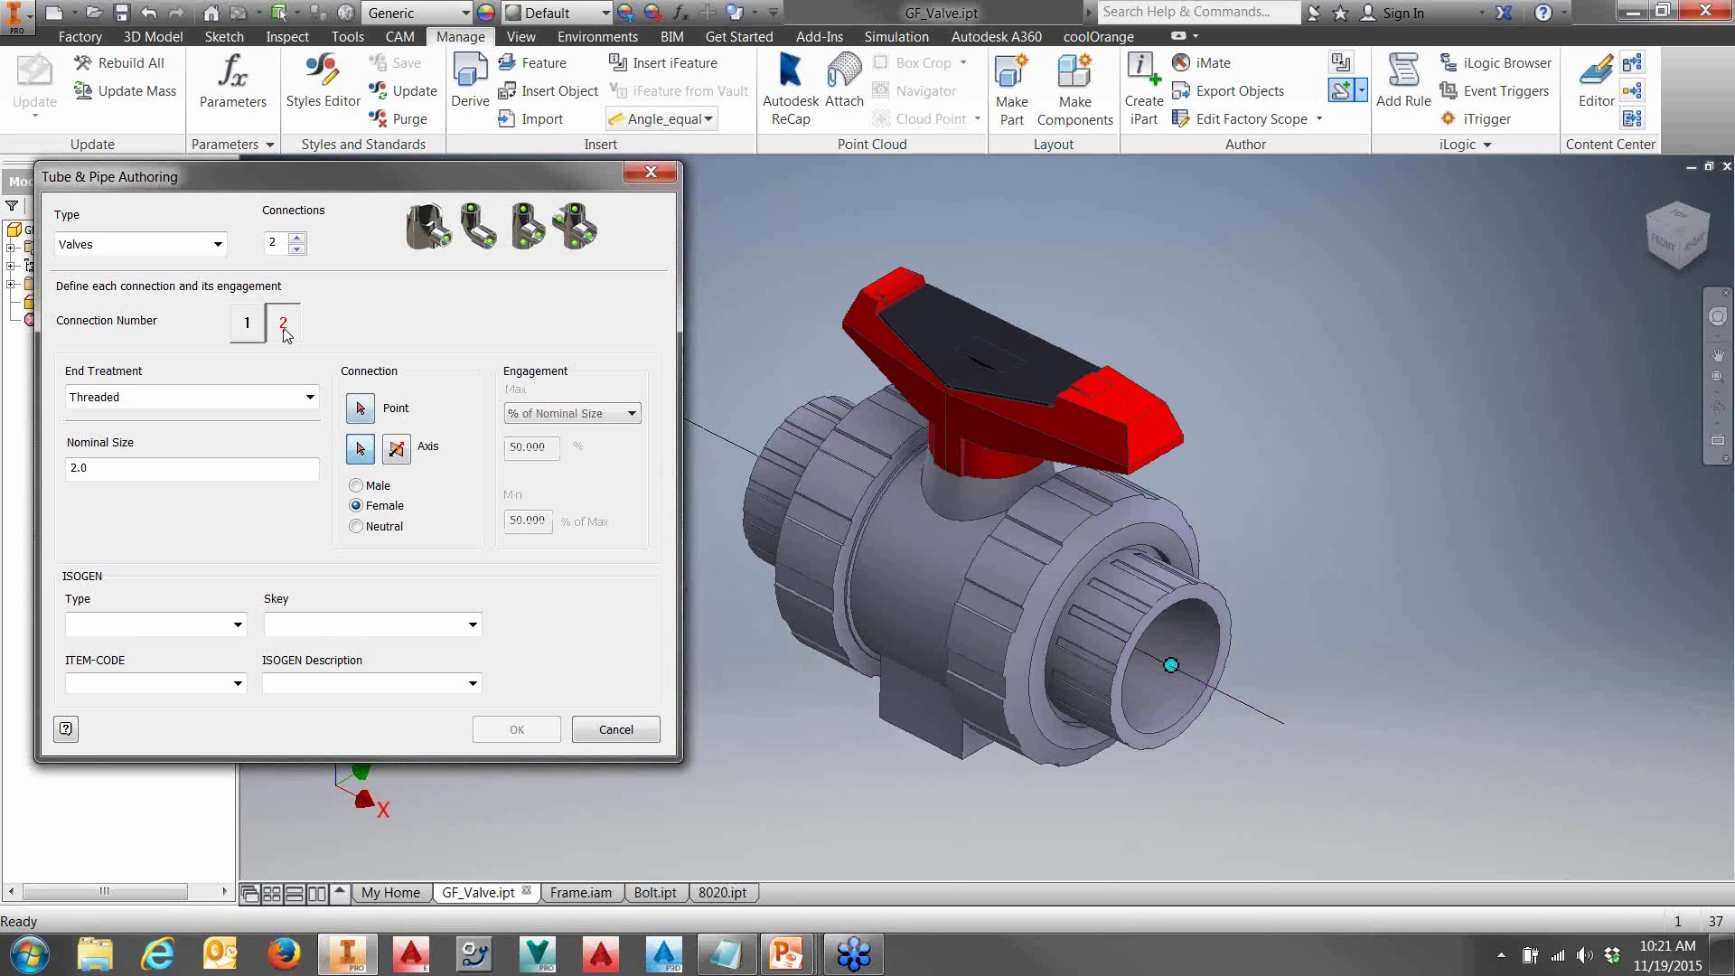
{"action": "middle_click_drag", "start_coordinate": [792, 368], "coordinate": [775, 453], "text": "shift"}
{"action": "left_click", "coordinate": [814, 449]}
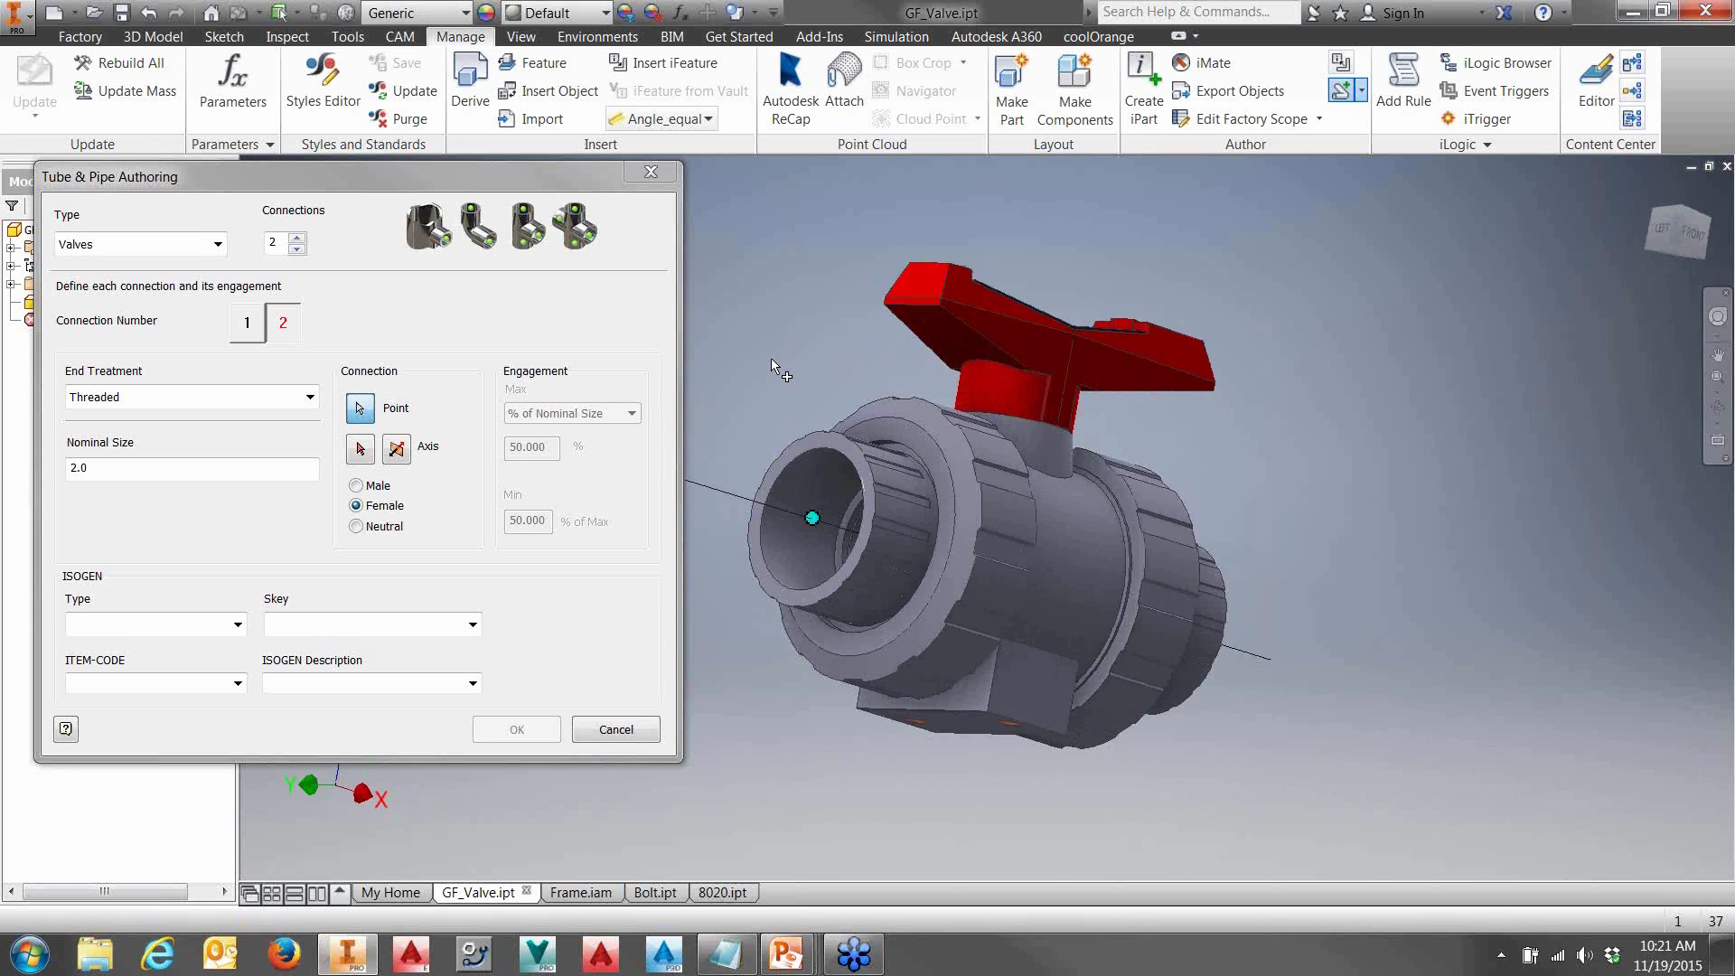
{"action": "left_click", "coordinate": [360, 448]}
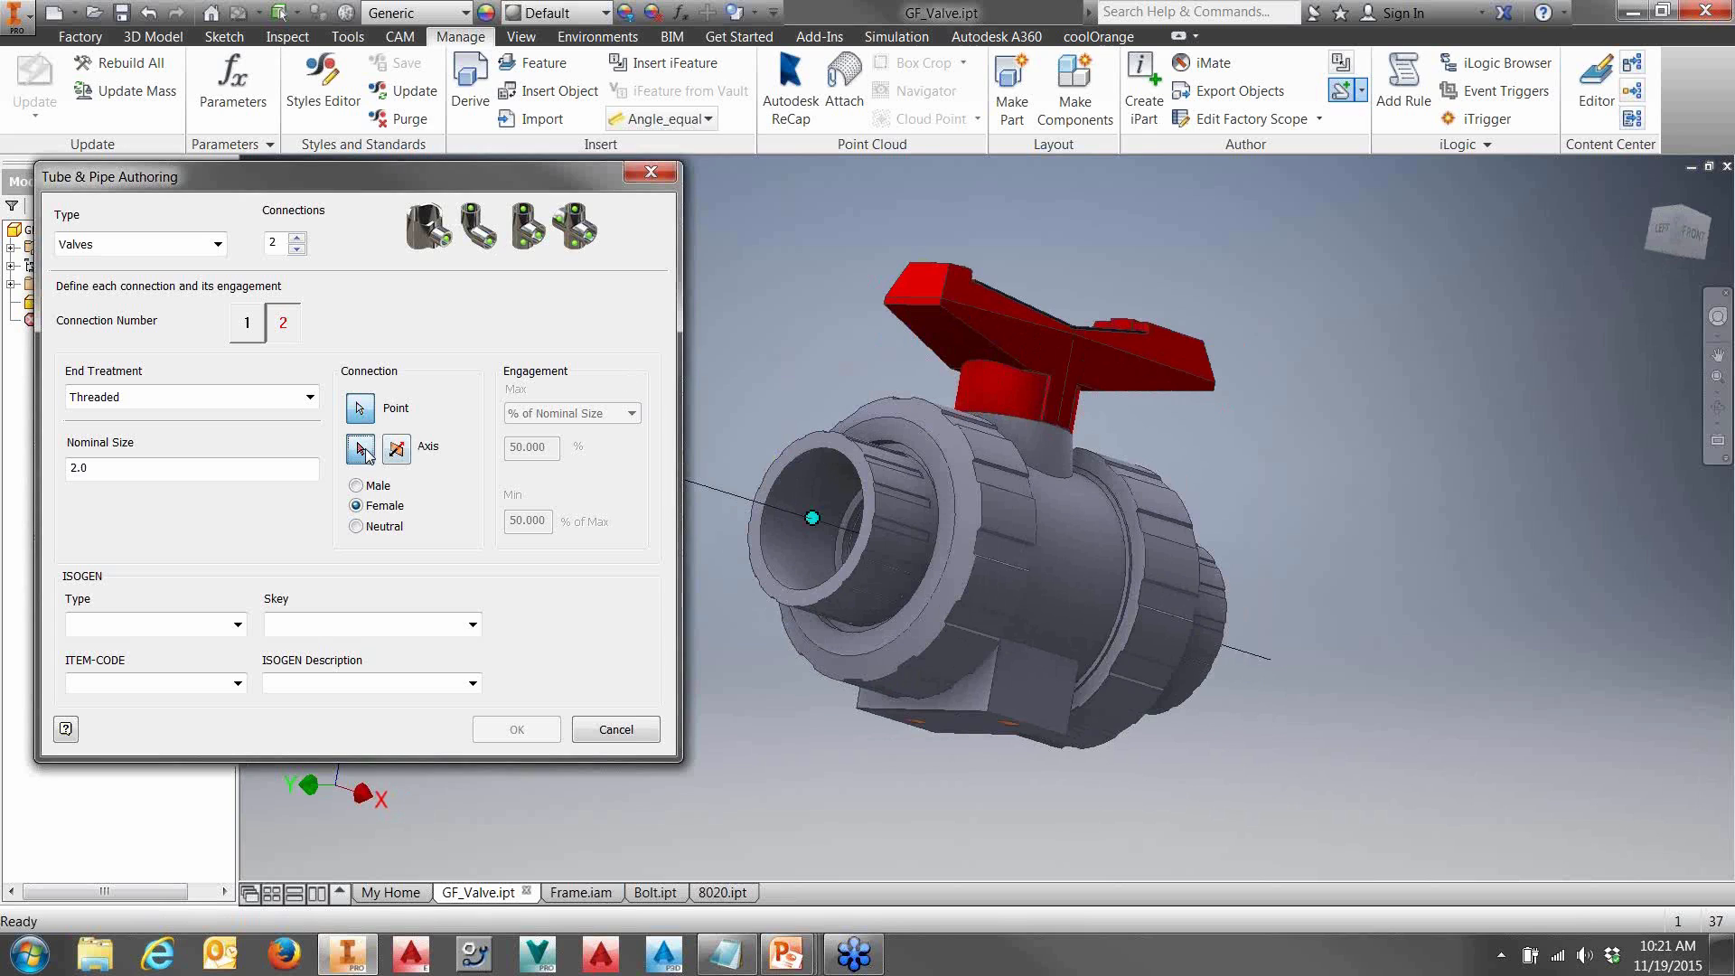
{"action": "left_click", "coordinate": [804, 452]}
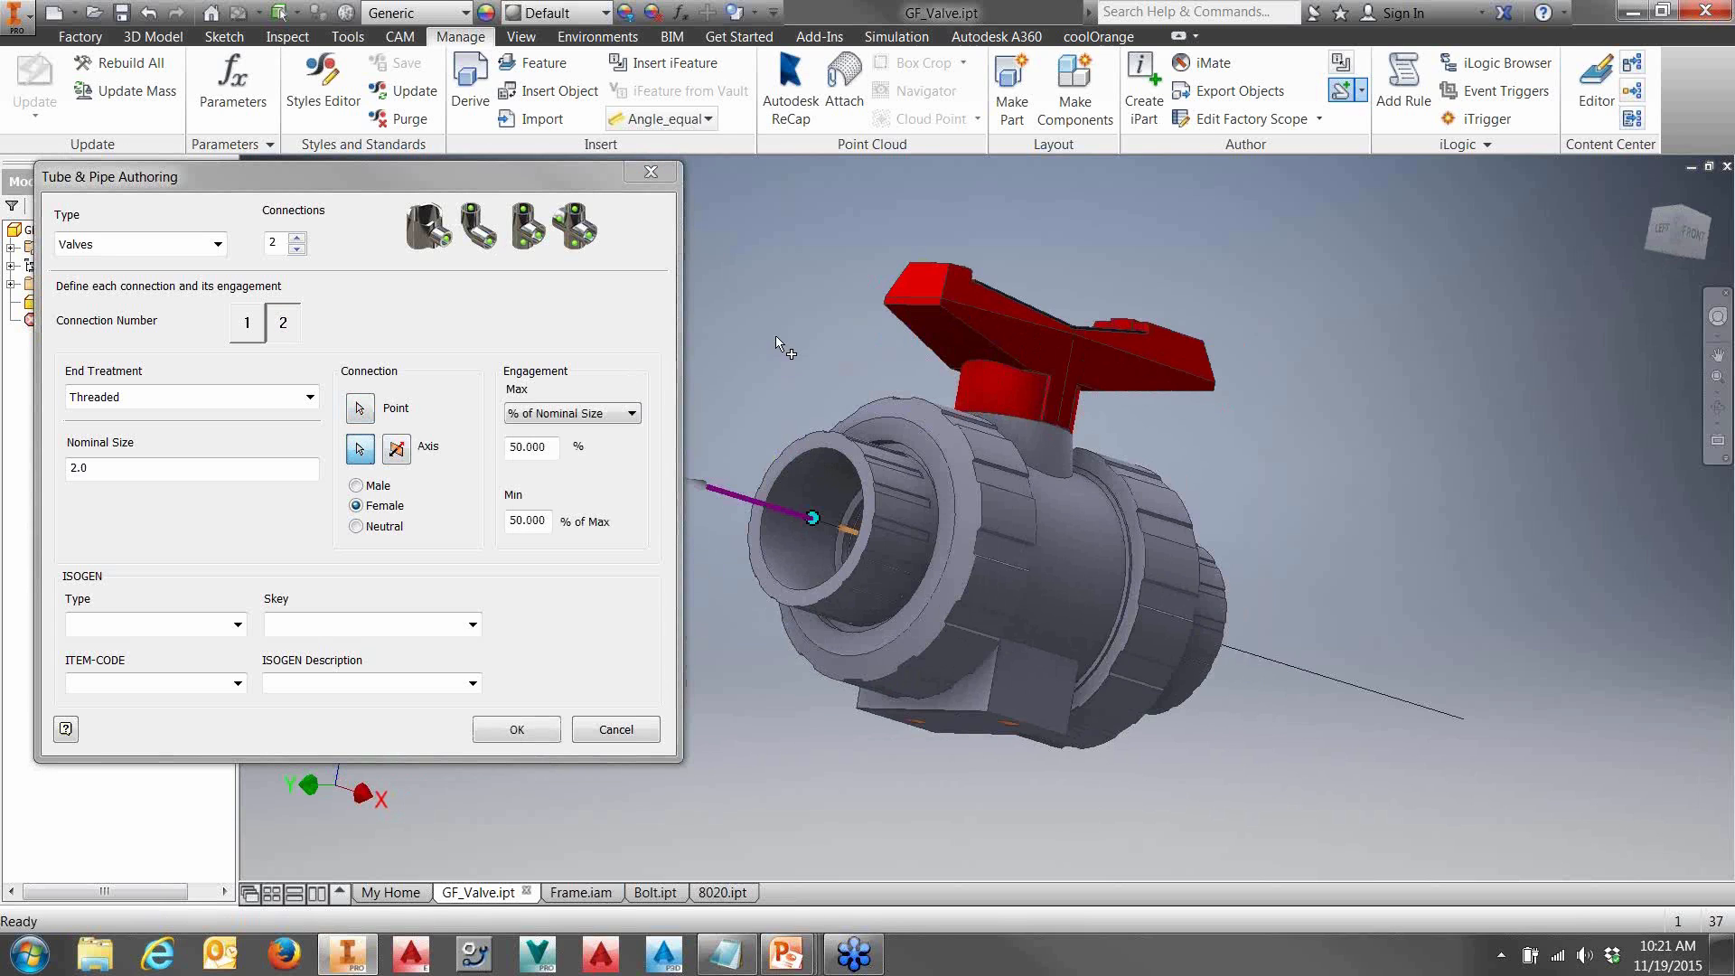
{"action": "middle_click_drag", "start_coordinate": [775, 335], "coordinate": [940, 339], "text": "shift"}
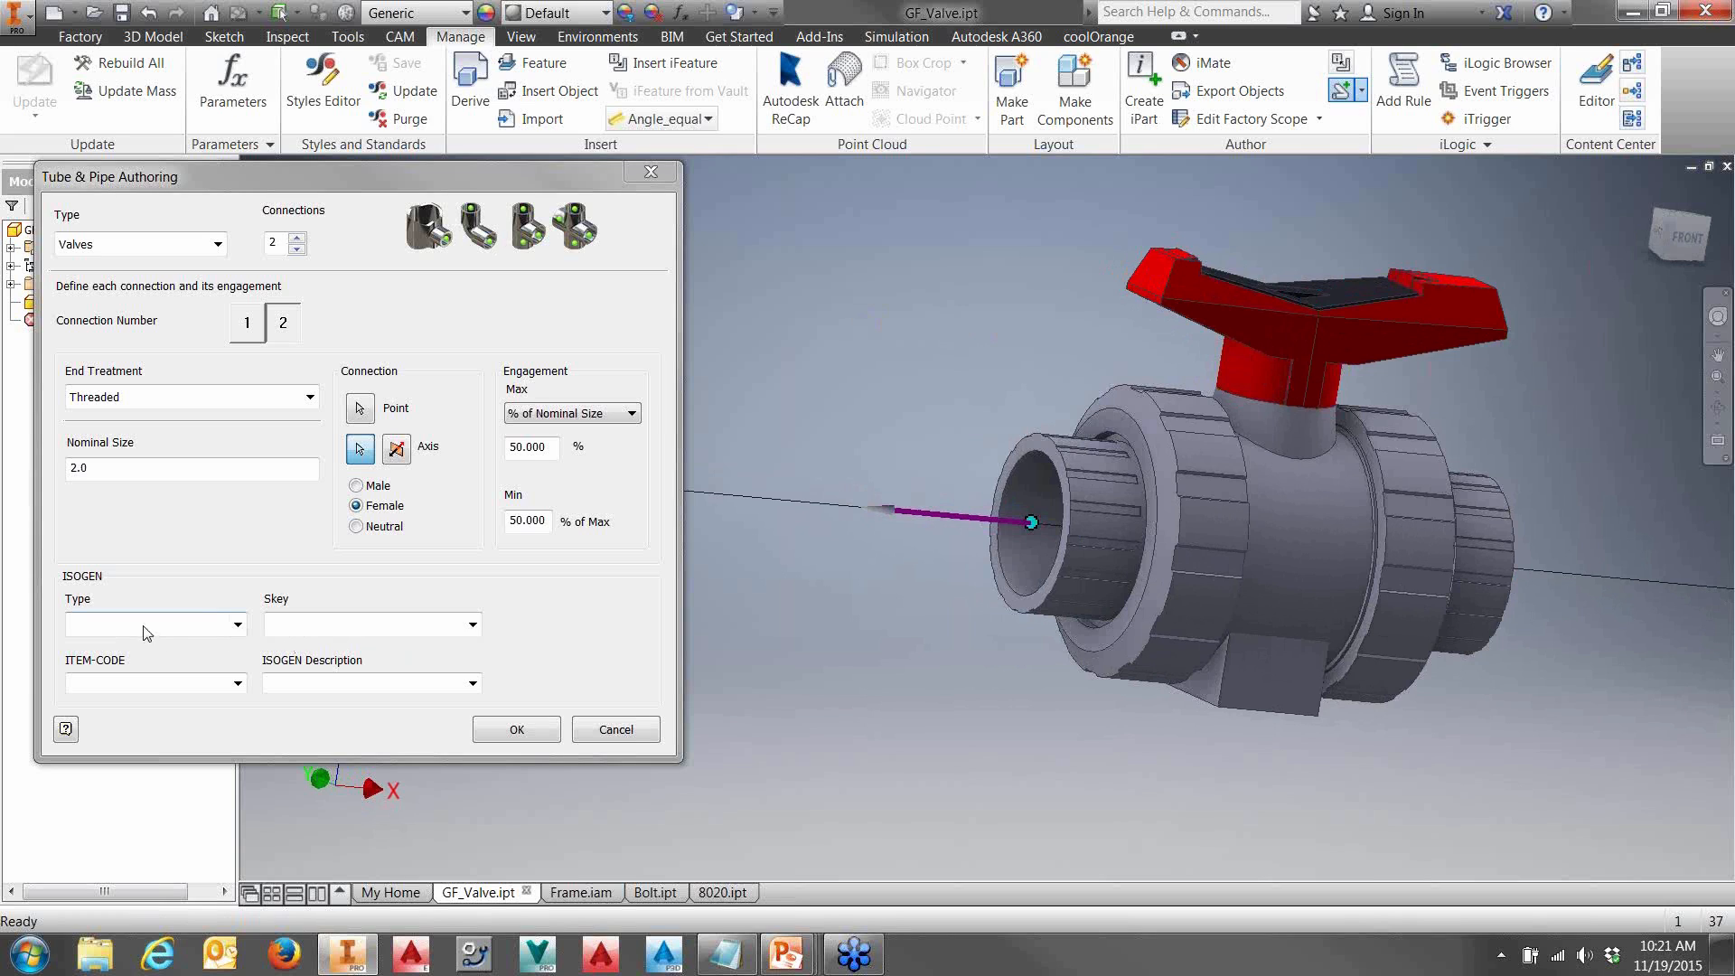
- Set the valve's ISOGEN type to VALVE
{"action": "left_click", "coordinate": [237, 624]}
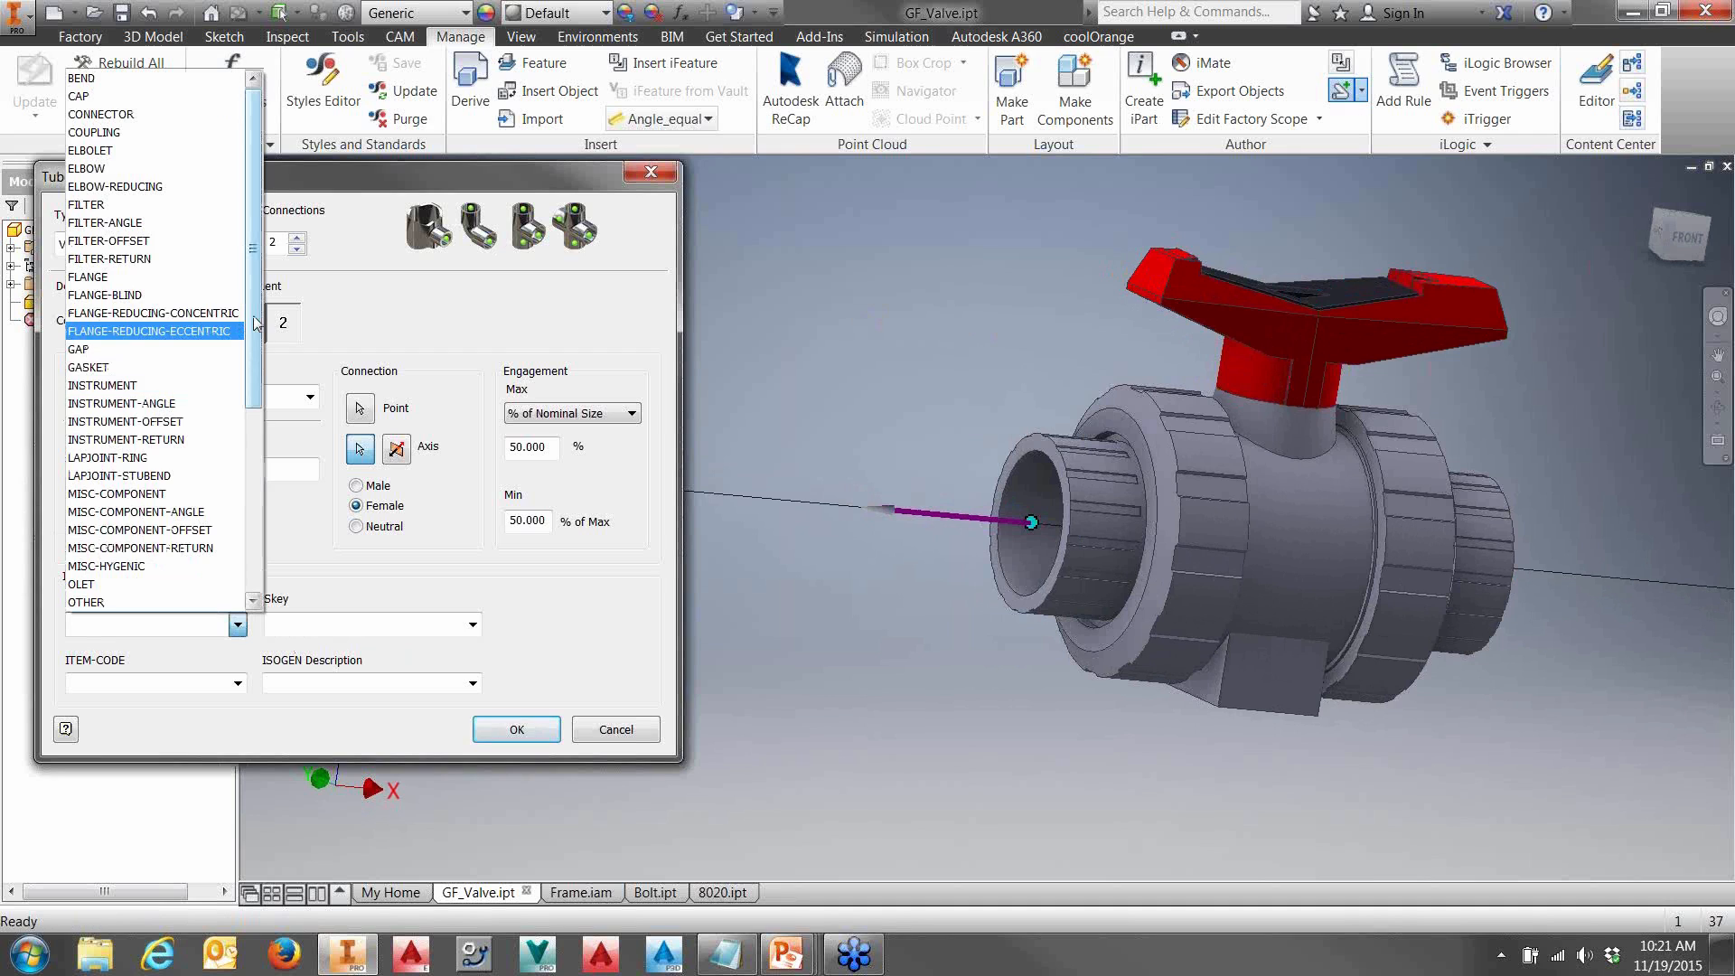
{"action": "left_click_drag", "start_coordinate": [255, 323], "coordinate": [256, 514]}
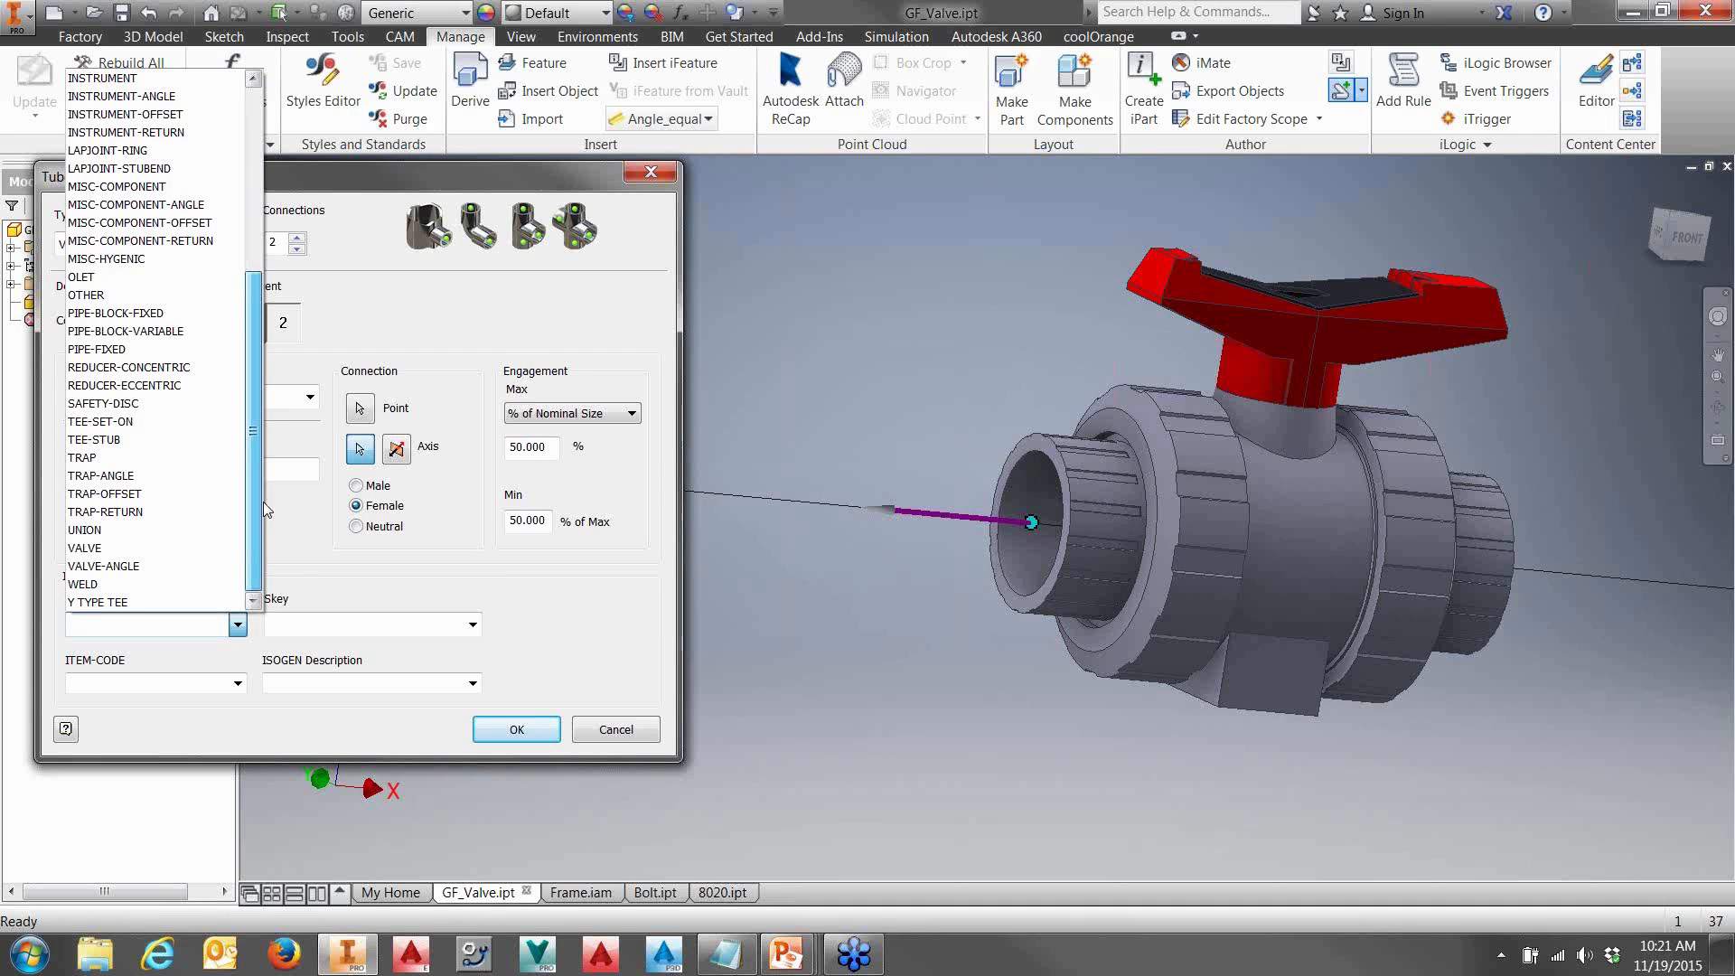
{"action": "left_click", "coordinate": [162, 548]}
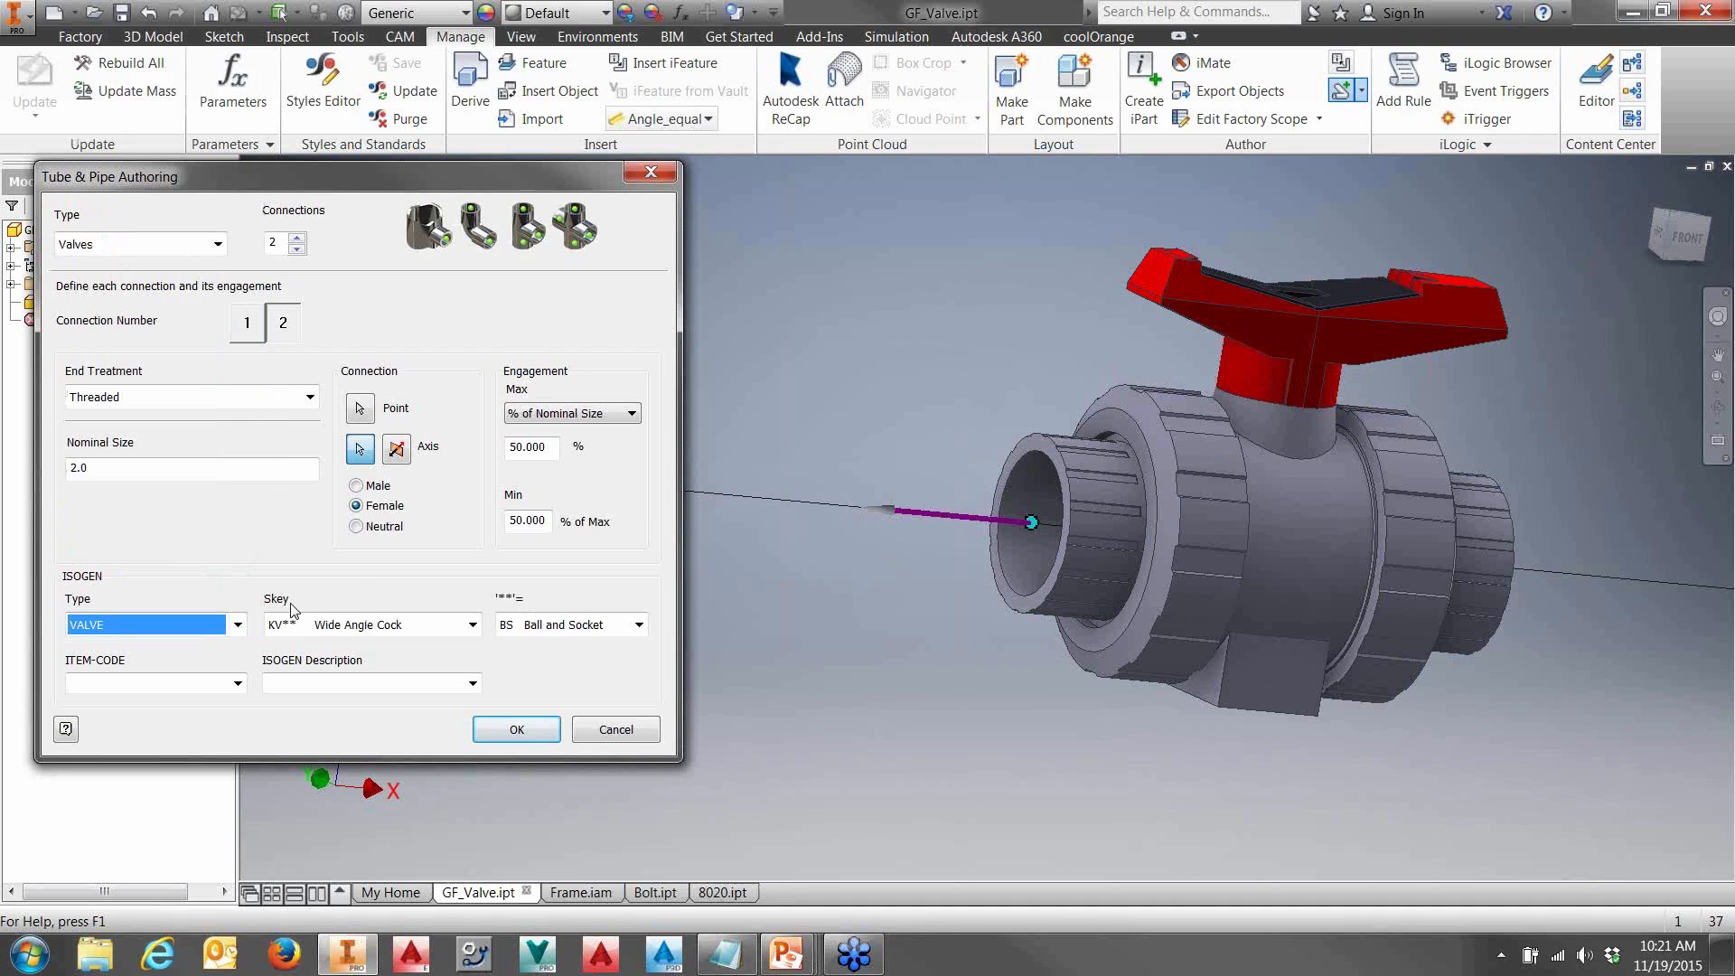
- Try the ISOGEN type OTHER for the valve
{"action": "left_click", "coordinate": [472, 624]}
{"action": "left_click", "coordinate": [472, 624]}
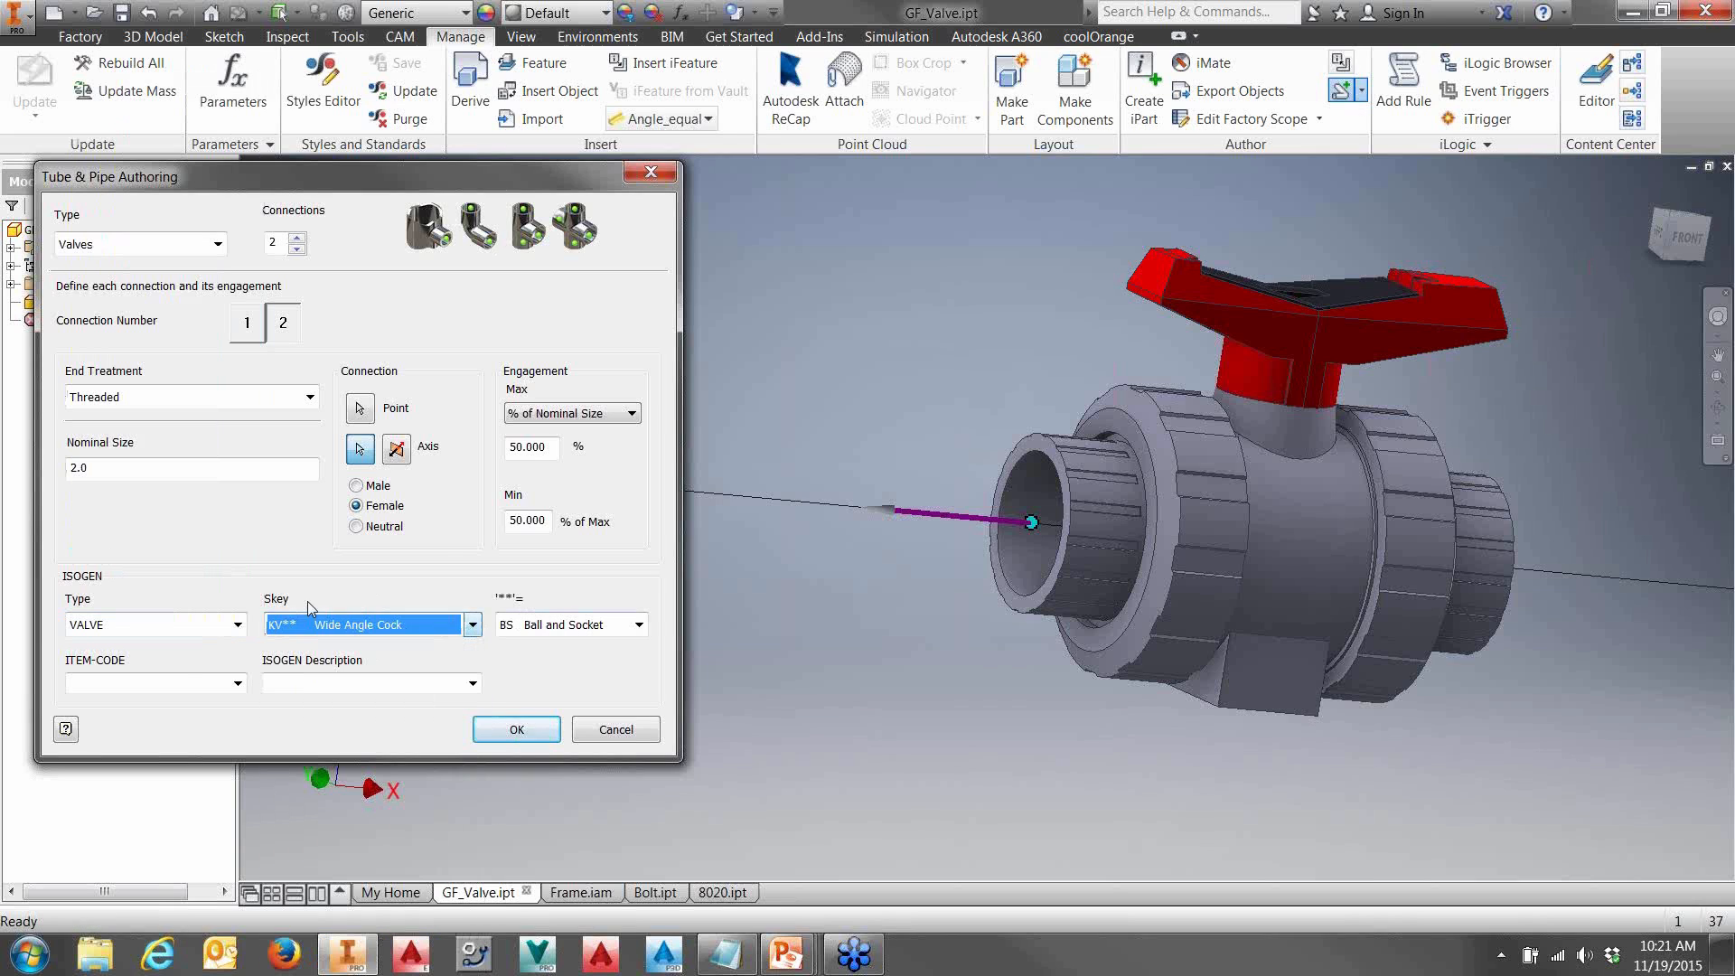
{"action": "left_click", "coordinate": [234, 626]}
{"action": "mouse_move", "coordinate": [250, 404]}
{"action": "left_mouse_down"}
{"action": "mouse_move", "coordinate": [248, 167]}
{"action": "mouse_move", "coordinate": [252, 435]}
{"action": "left_mouse_up"}
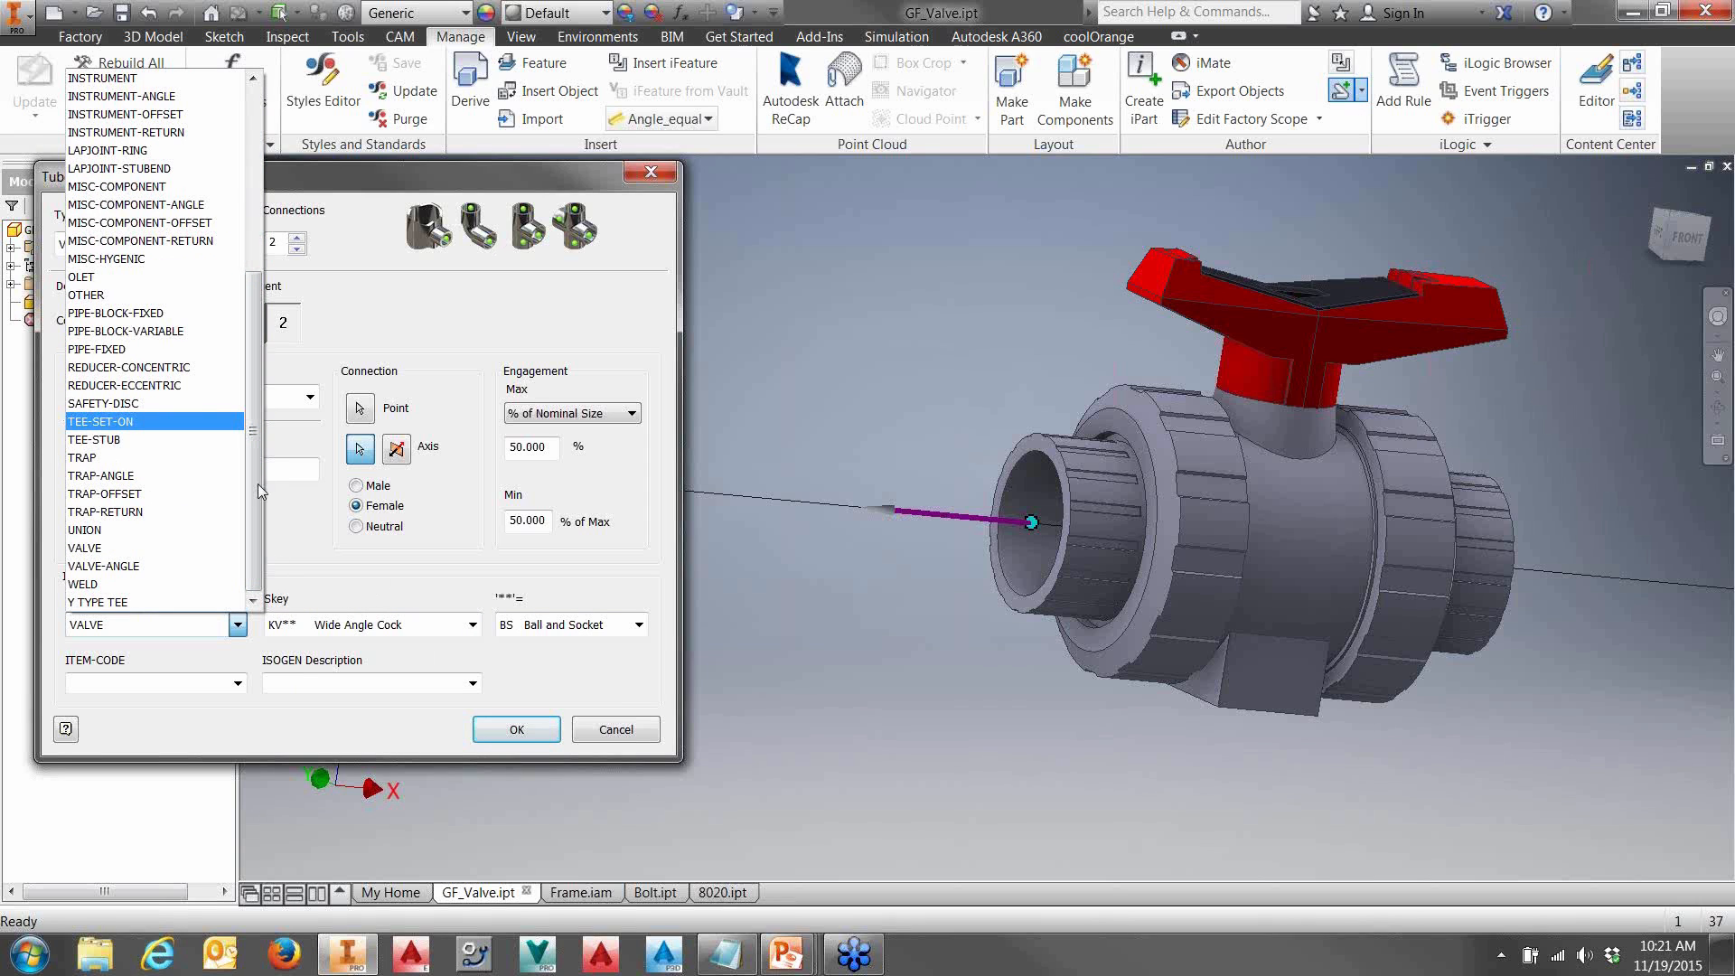
{"action": "left_click", "coordinate": [115, 294]}
- Set the ISOGEN type back to VALVE and complete the valve's tube and pipe authoring
{"action": "left_click", "coordinate": [234, 626]}
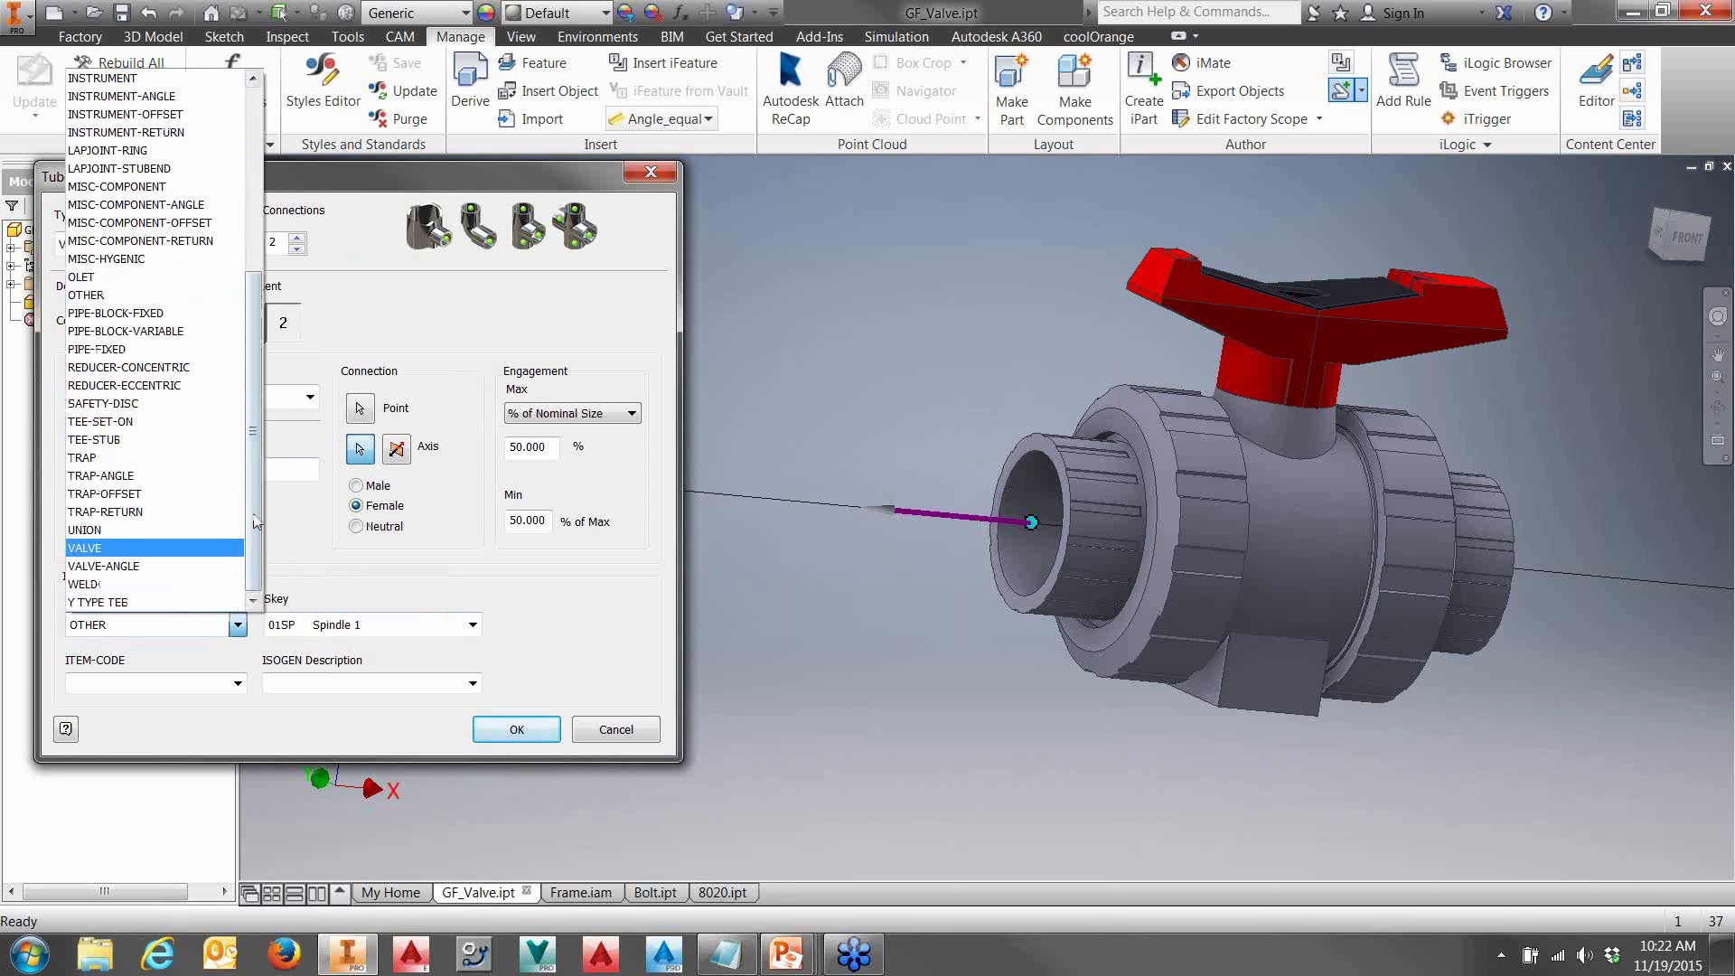
{"action": "left_click", "coordinate": [117, 547]}
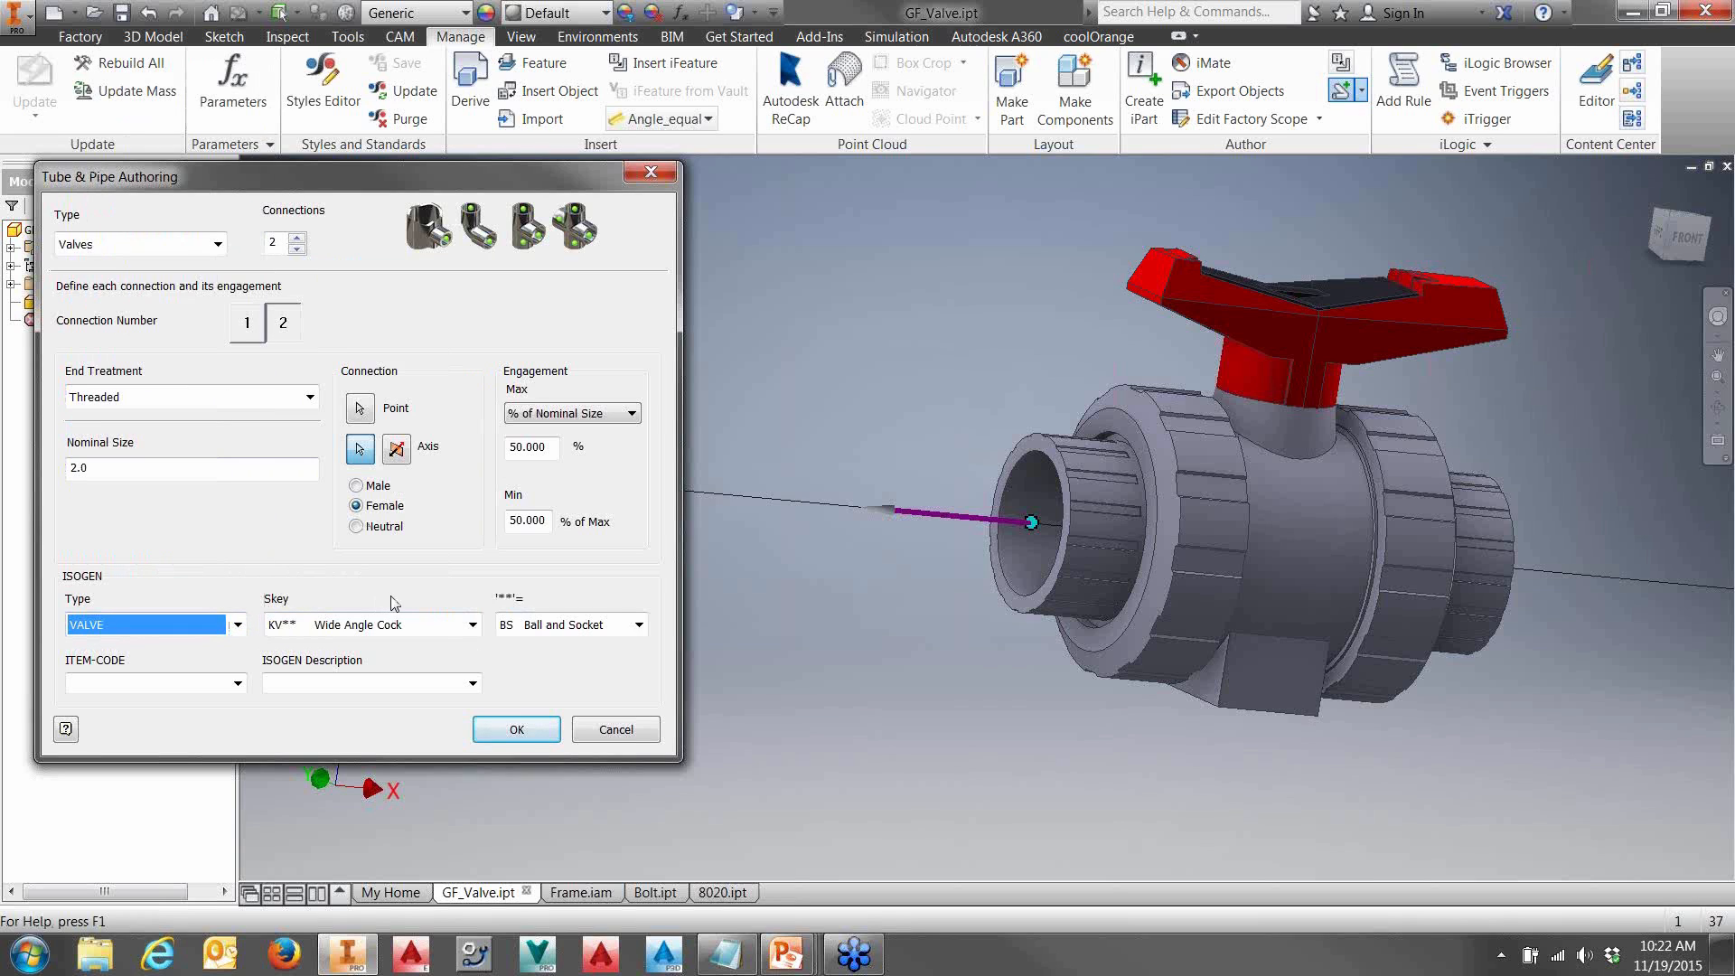
{"action": "left_click", "coordinate": [508, 728]}
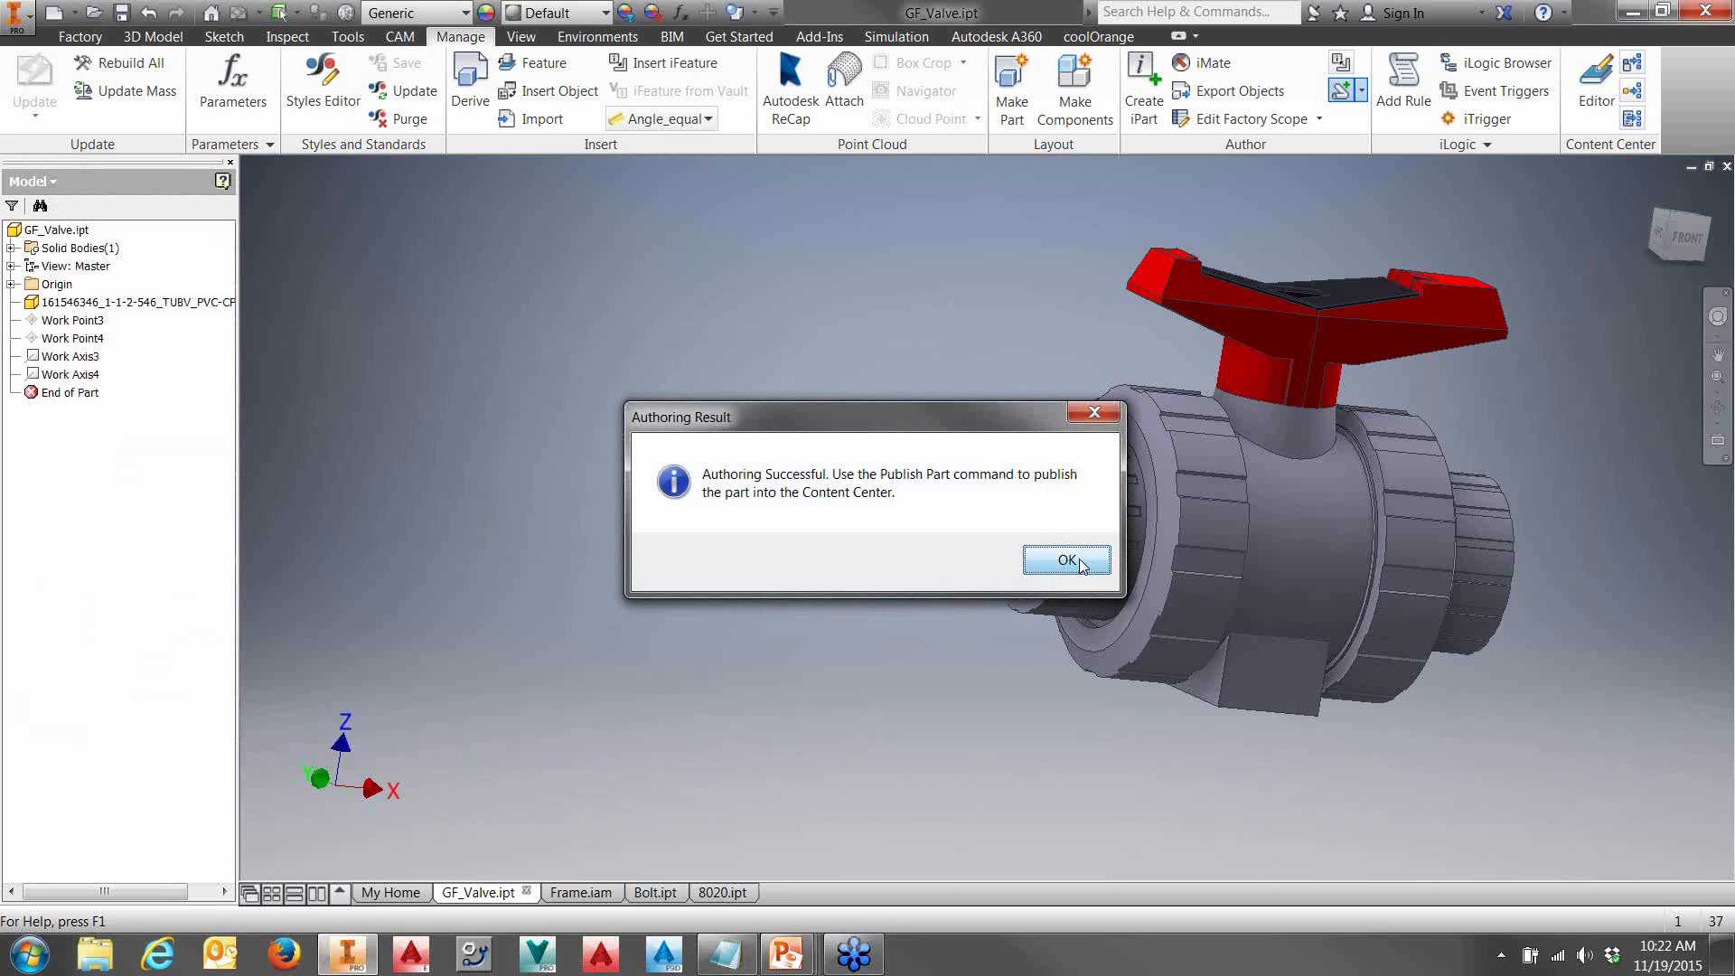
{"action": "left_click", "coordinate": [1062, 562]}
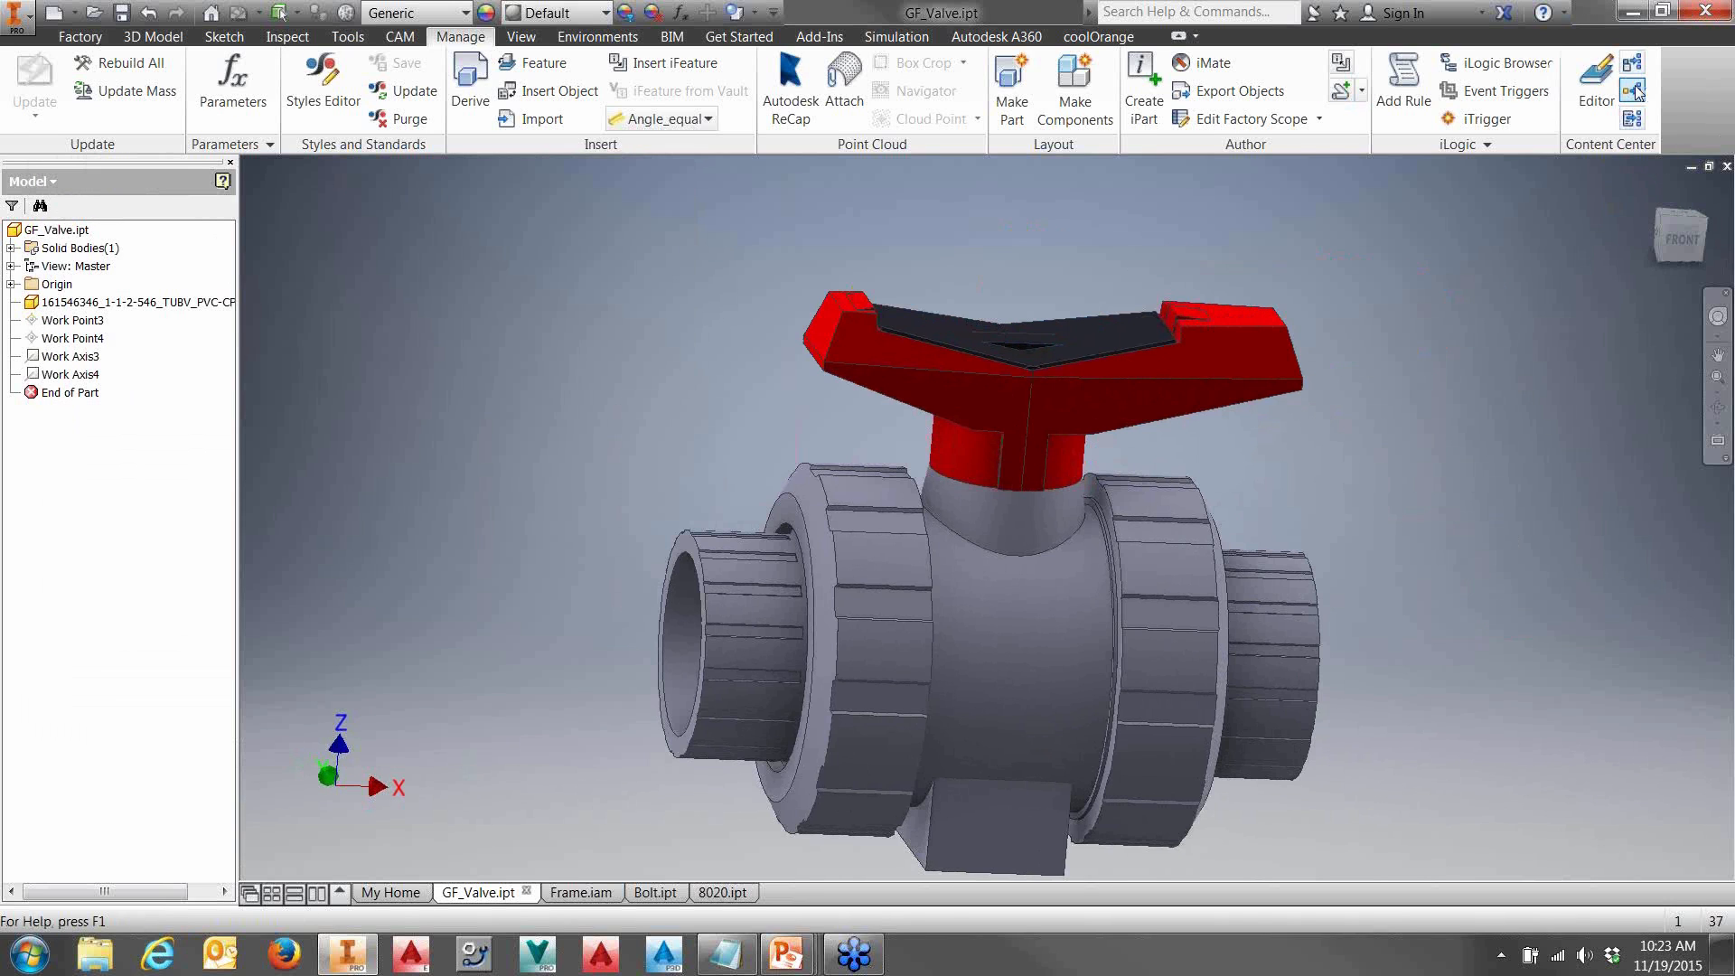
- Start publishing the valve part to the Content Center under the Valves category, accepting the default library and parameter mapping
{"action": "left_click", "coordinate": [1633, 91]}
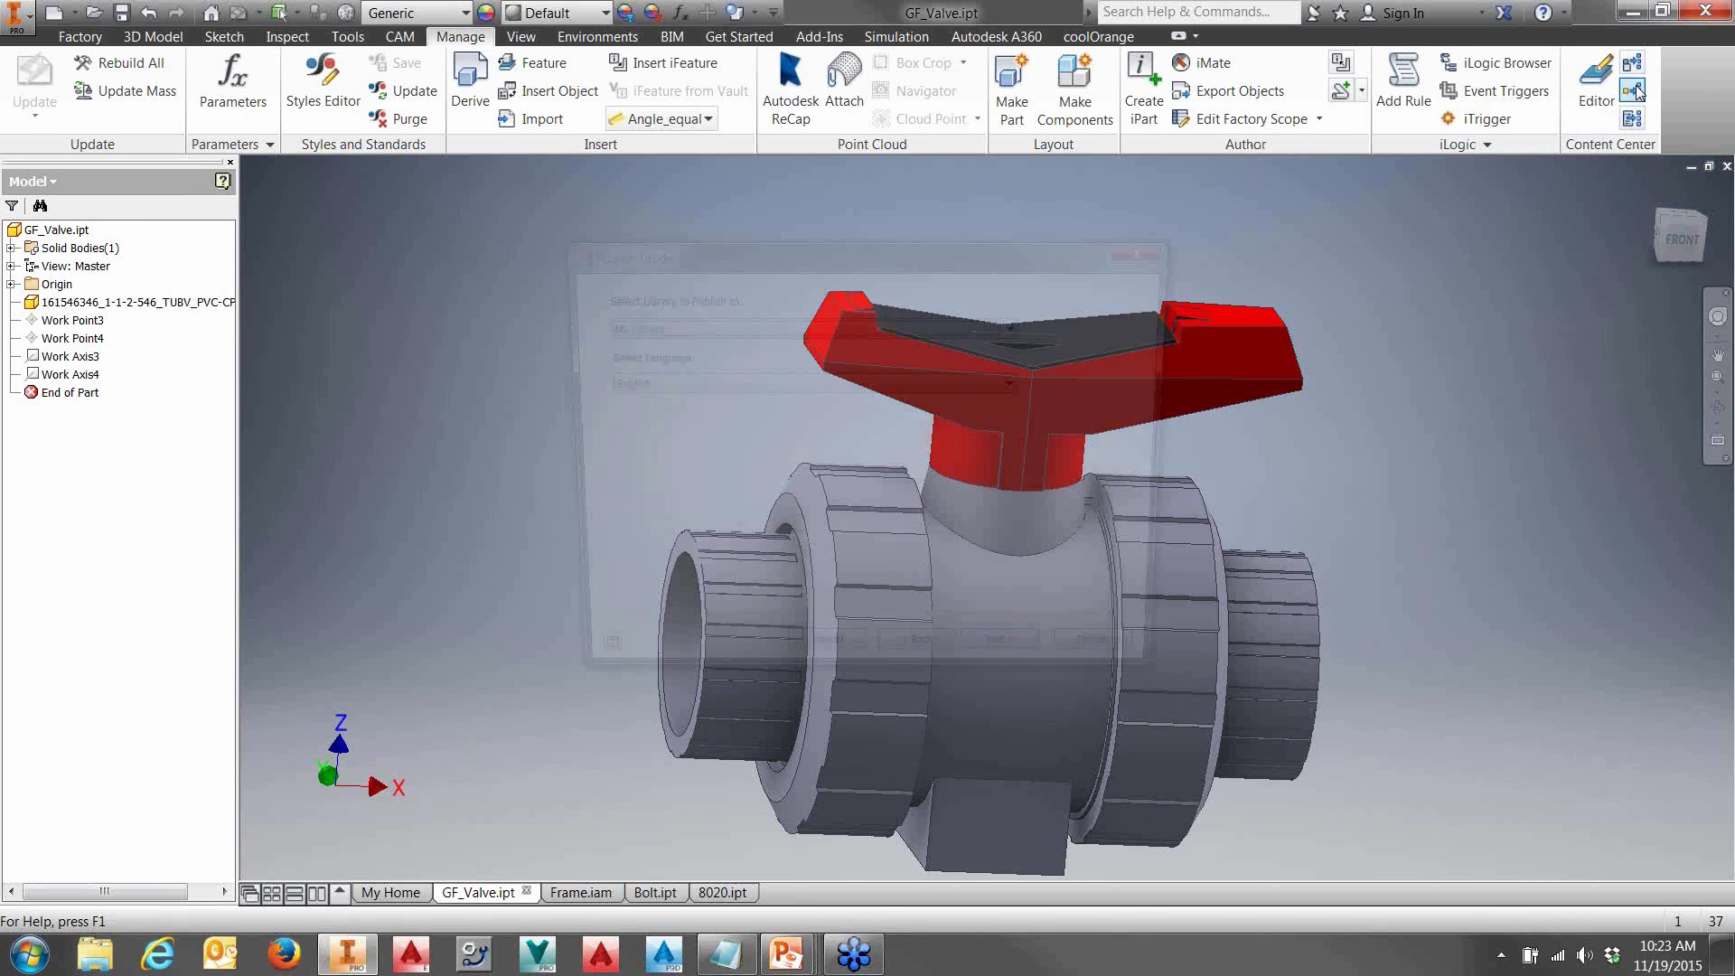
{"action": "left_click", "coordinate": [1010, 667]}
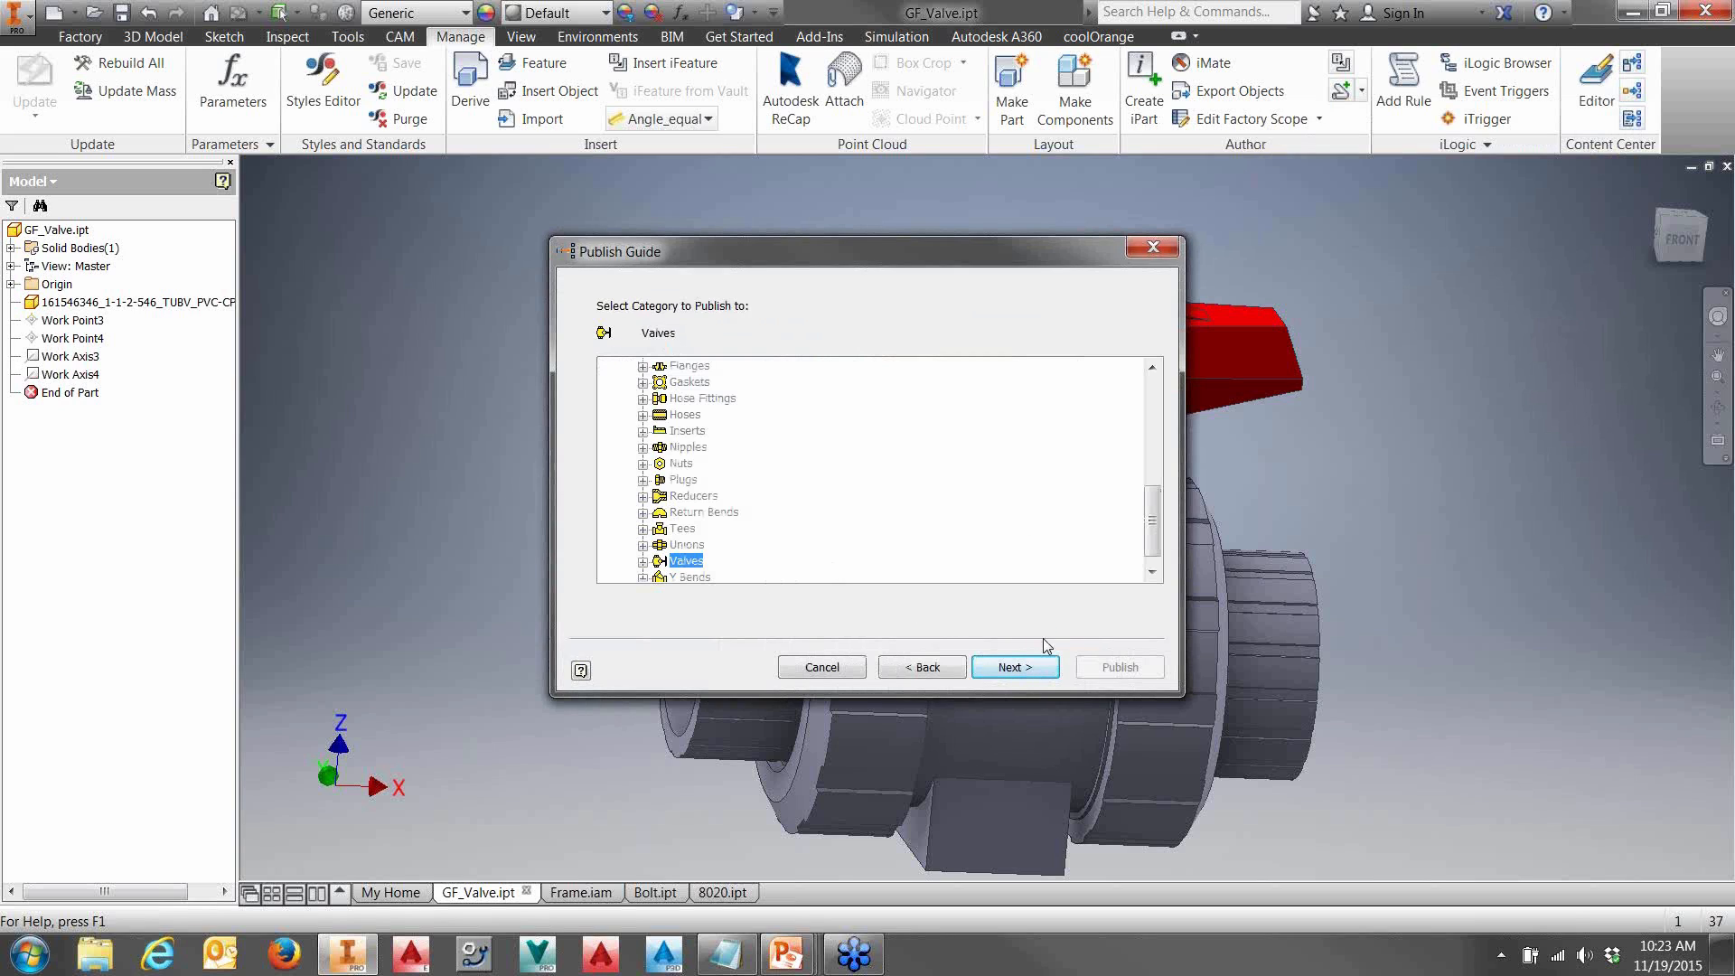
{"action": "left_click", "coordinate": [1008, 667]}
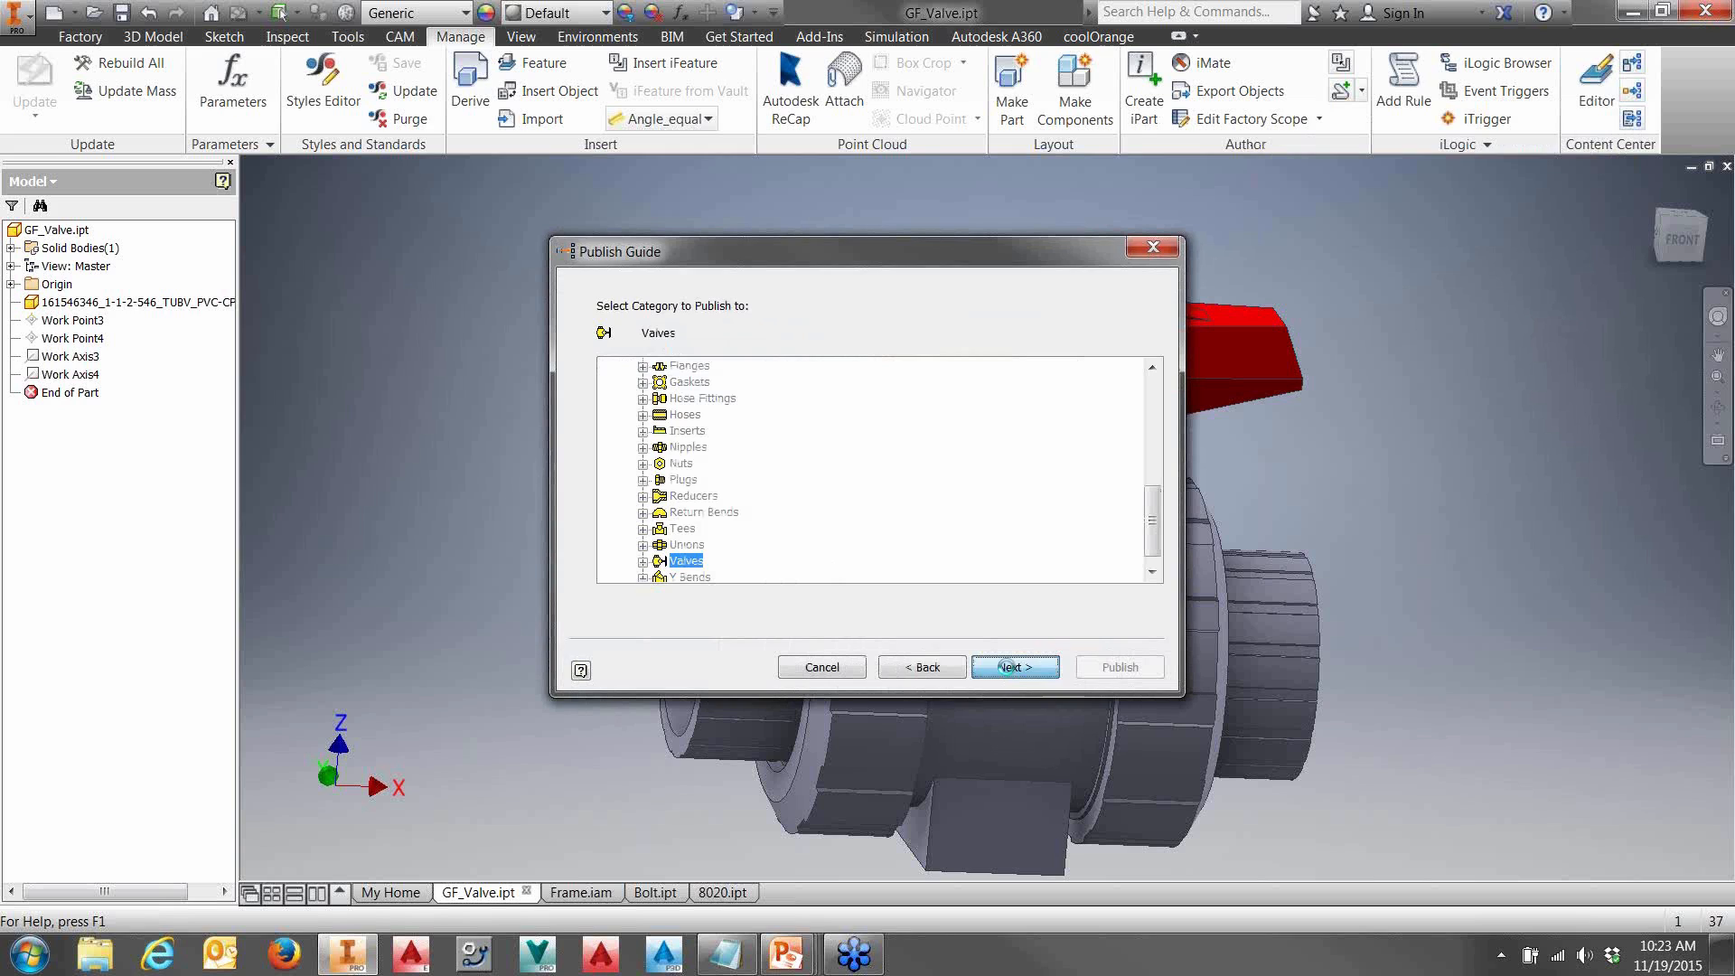
{"action": "left_click", "coordinate": [1008, 666]}
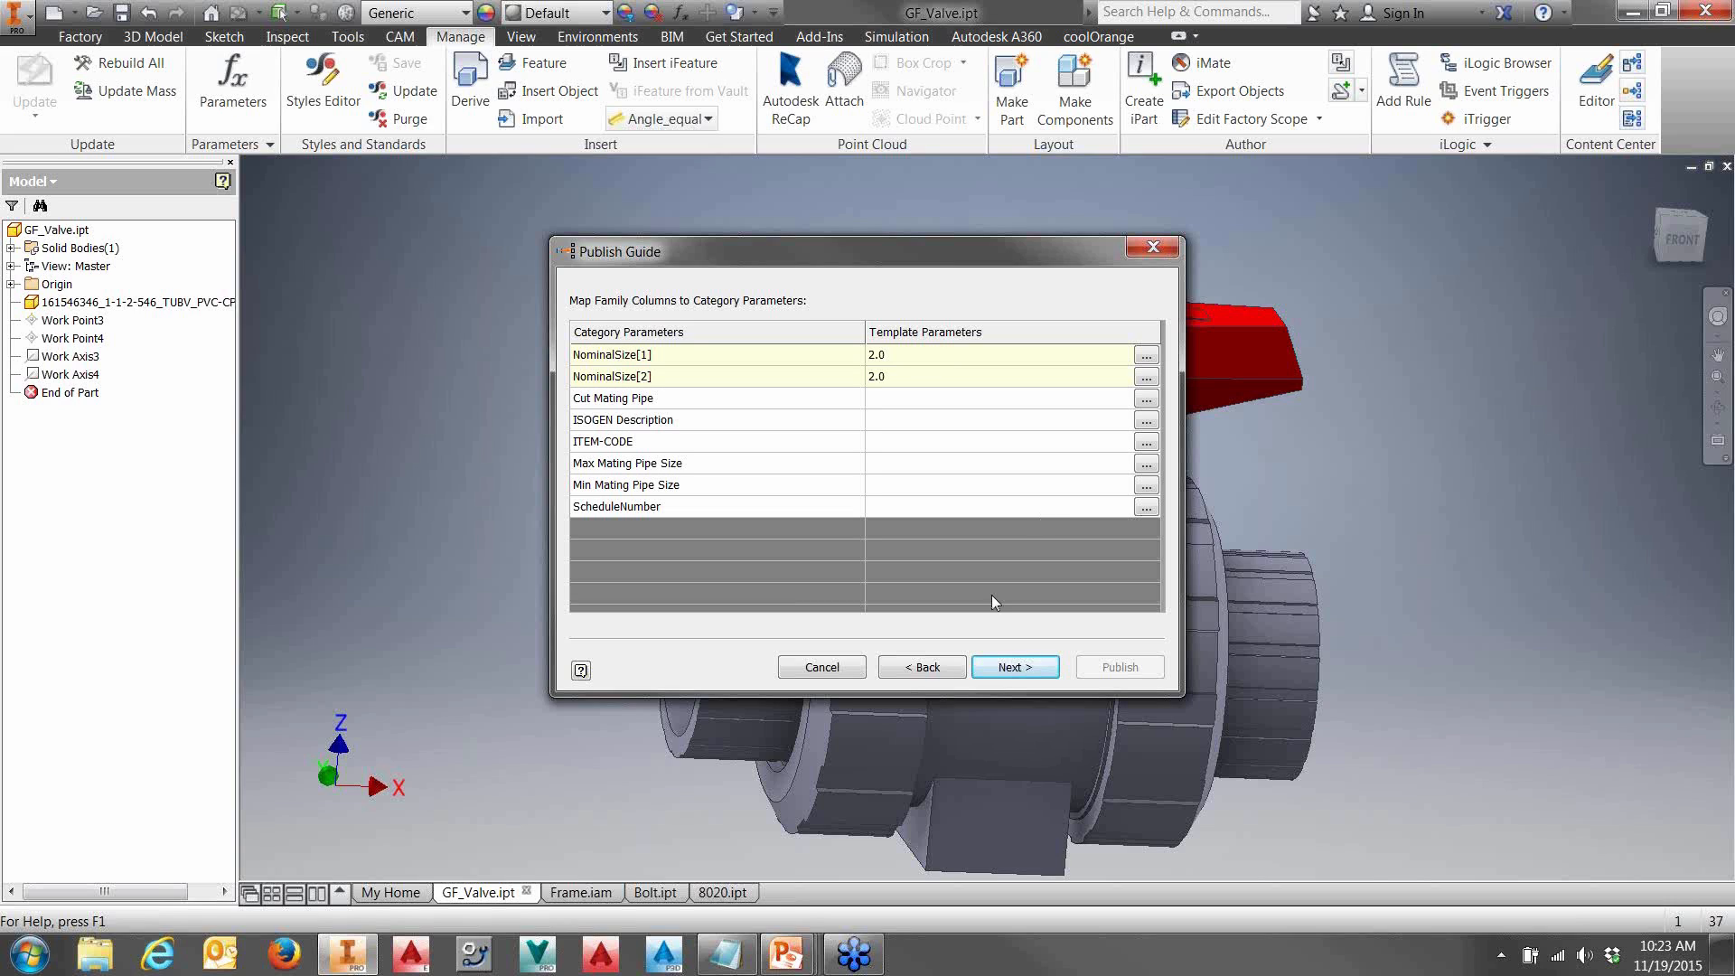
{"action": "left_click", "coordinate": [1029, 668]}
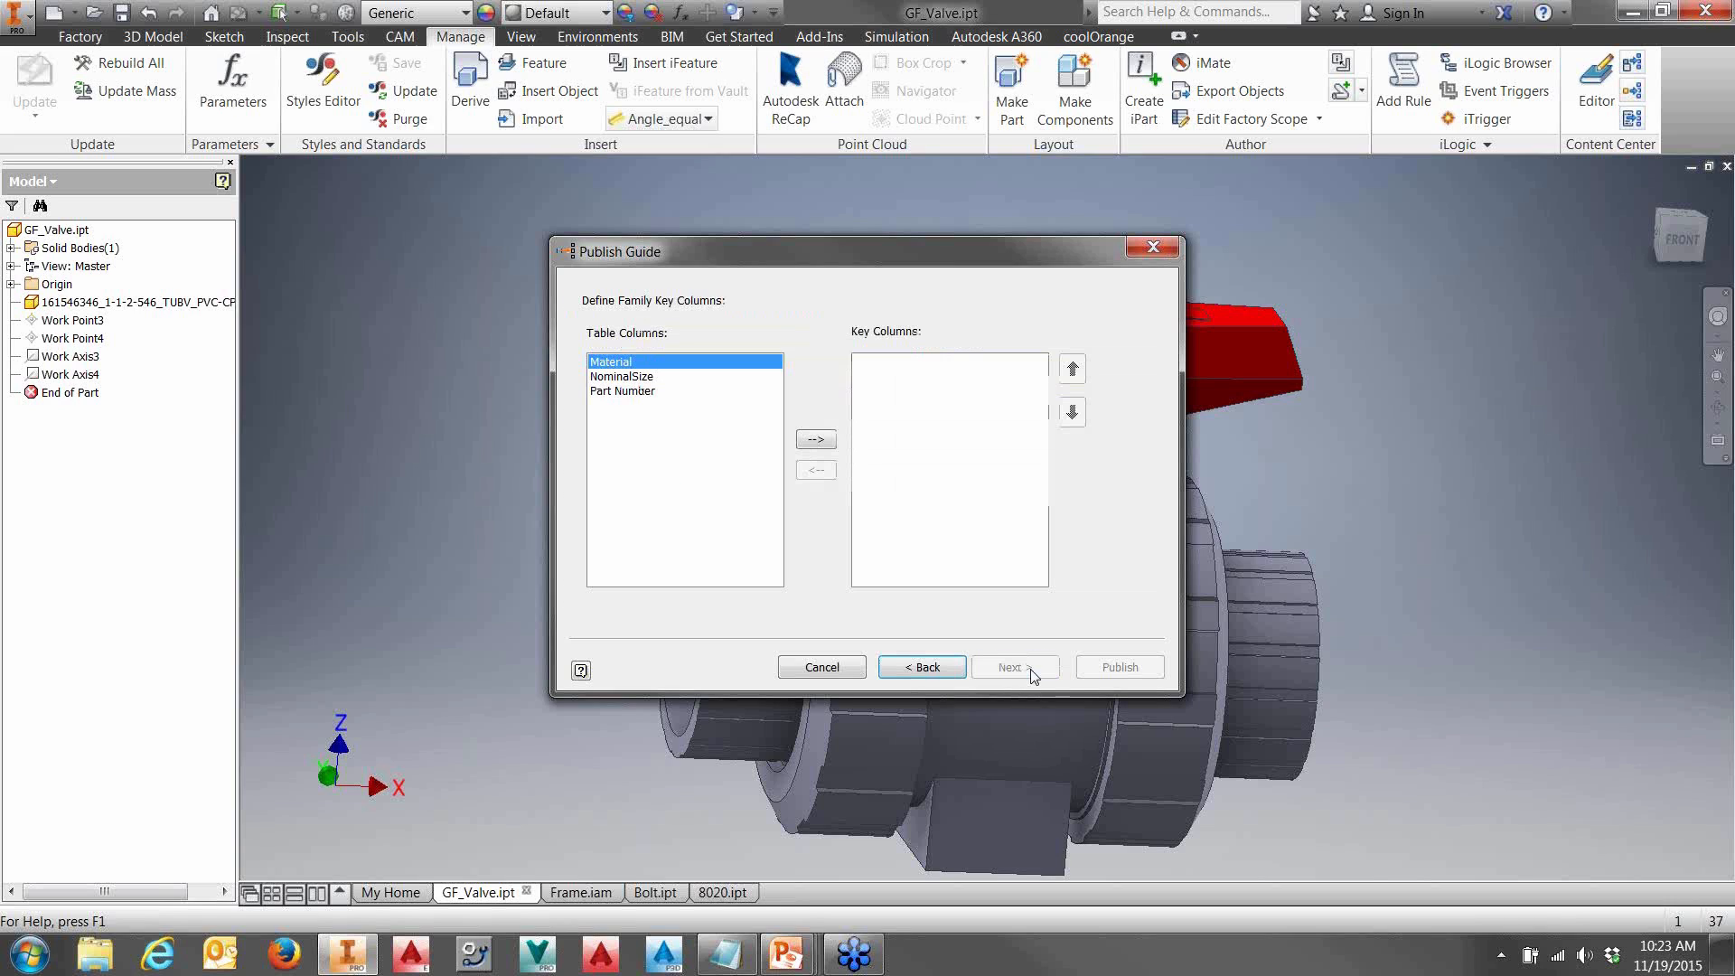
- Make Material, NominalSize and Part Number the family key columns of the valve
{"action": "left_click", "coordinate": [816, 439]}
{"action": "left_click", "coordinate": [816, 439]}
{"action": "left_click", "coordinate": [816, 439]}
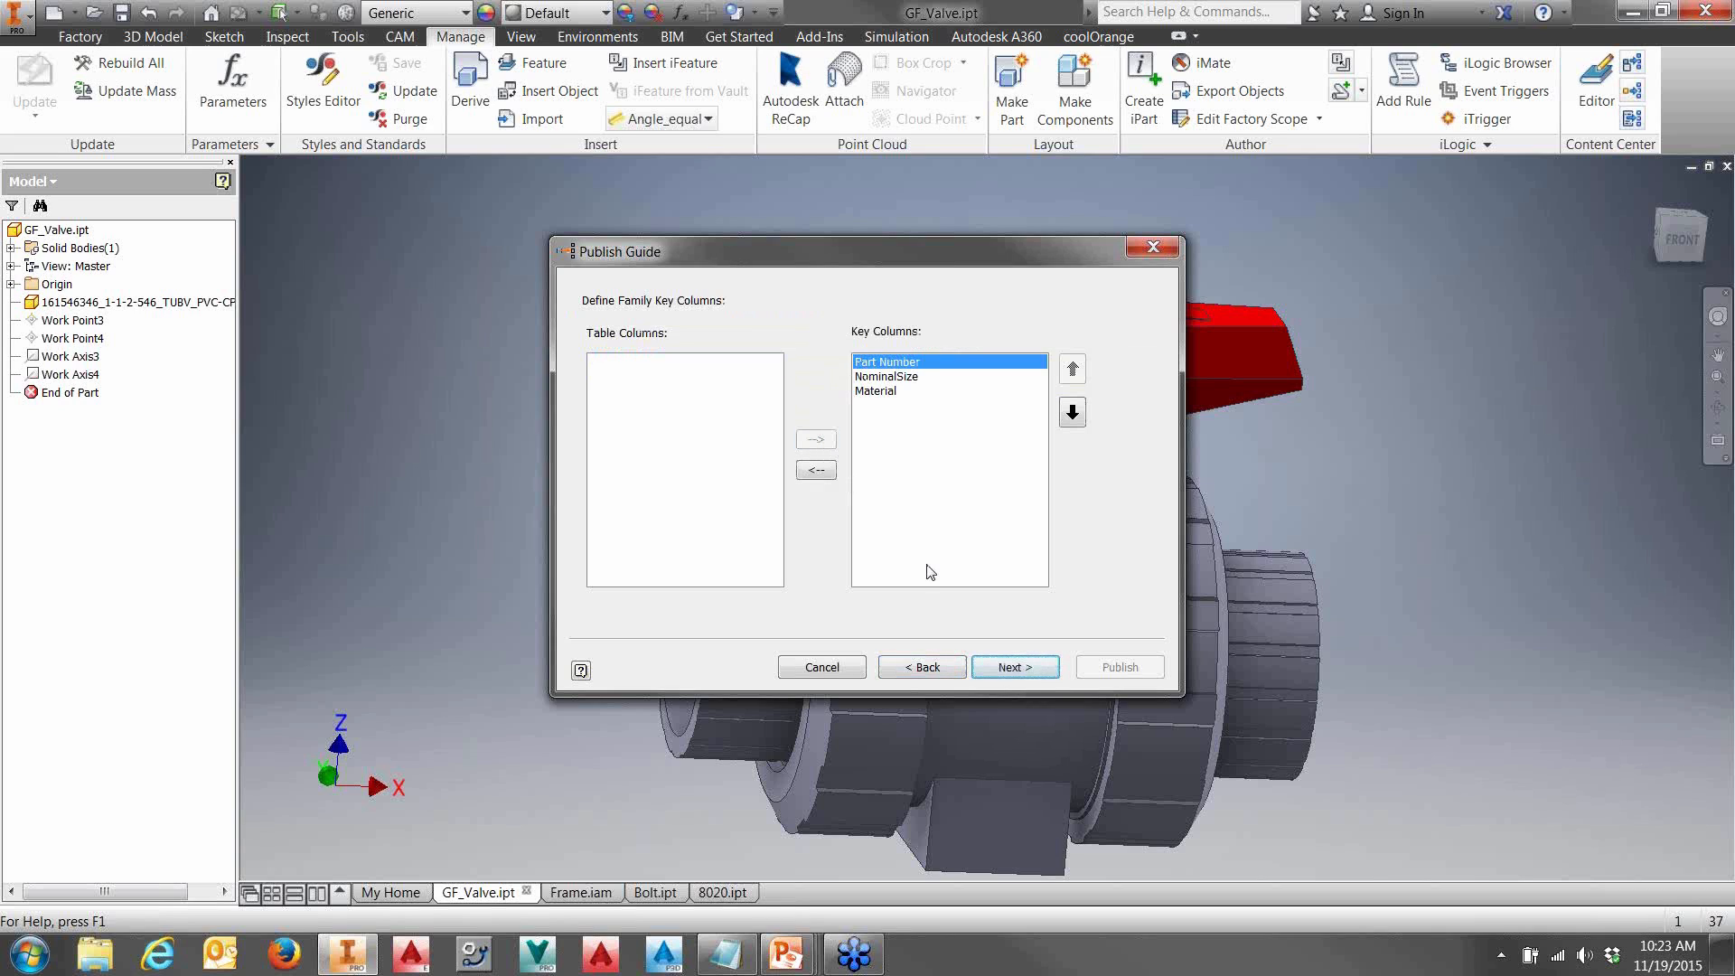
{"action": "left_click", "coordinate": [1009, 665]}
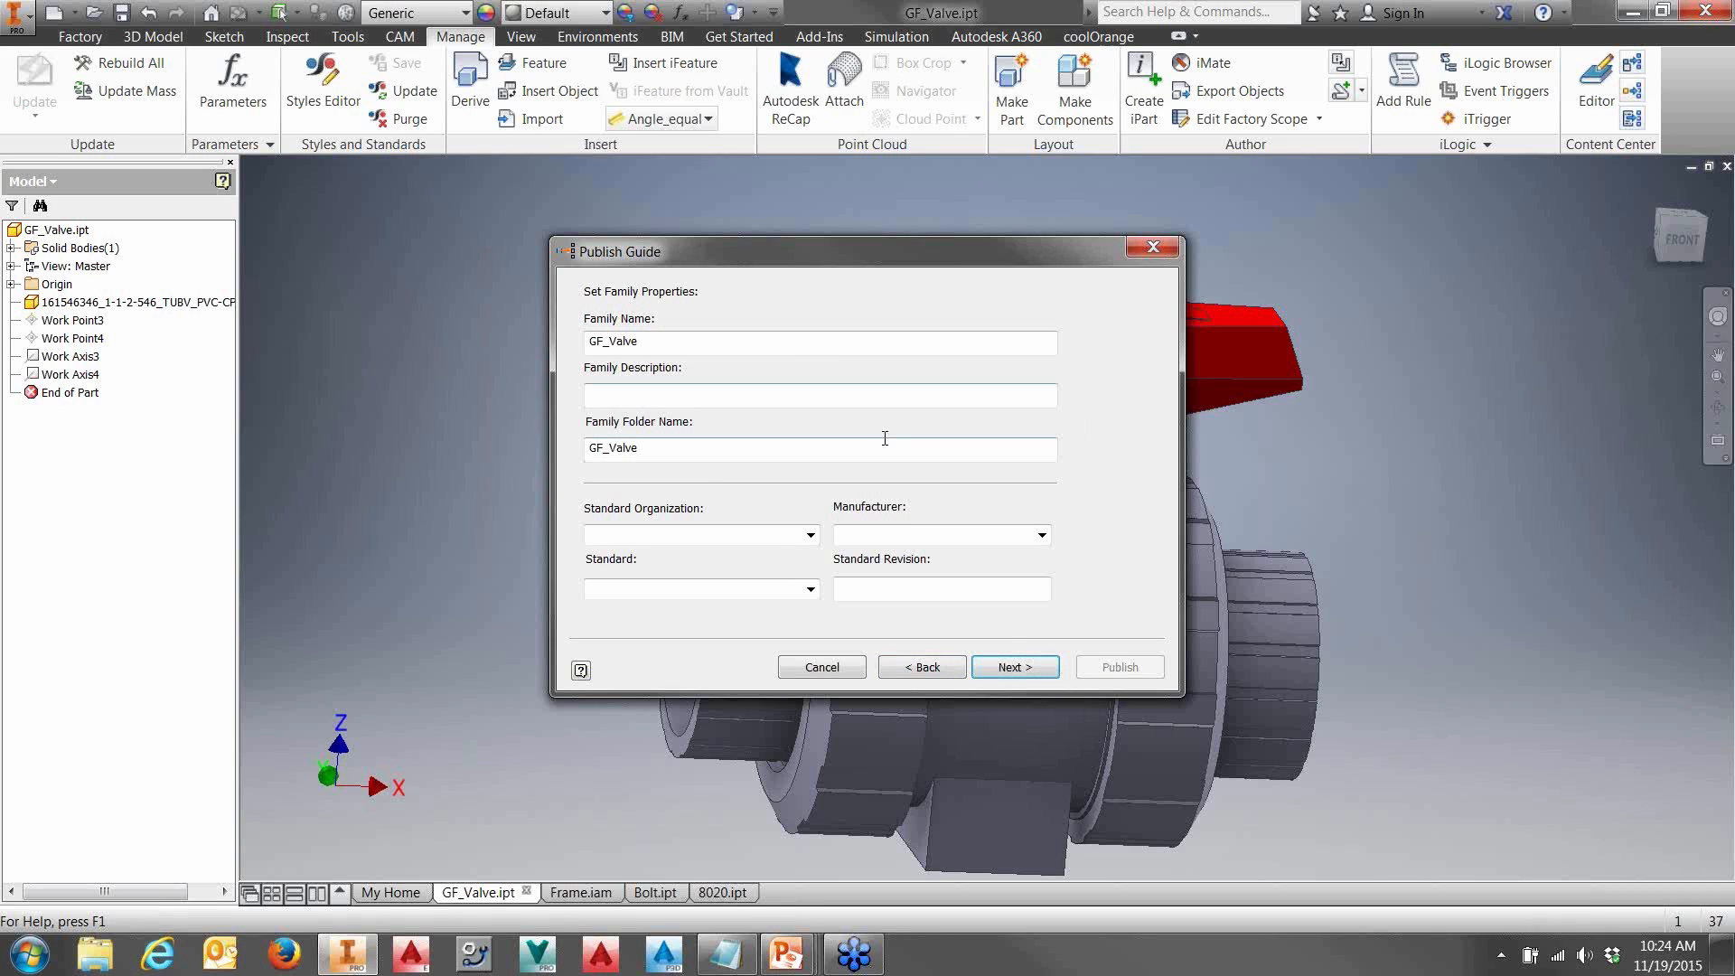
- Publish the family under the name GF_Valve with the default family properties and thumbnail image
{"action": "left_click", "coordinate": [1003, 669]}
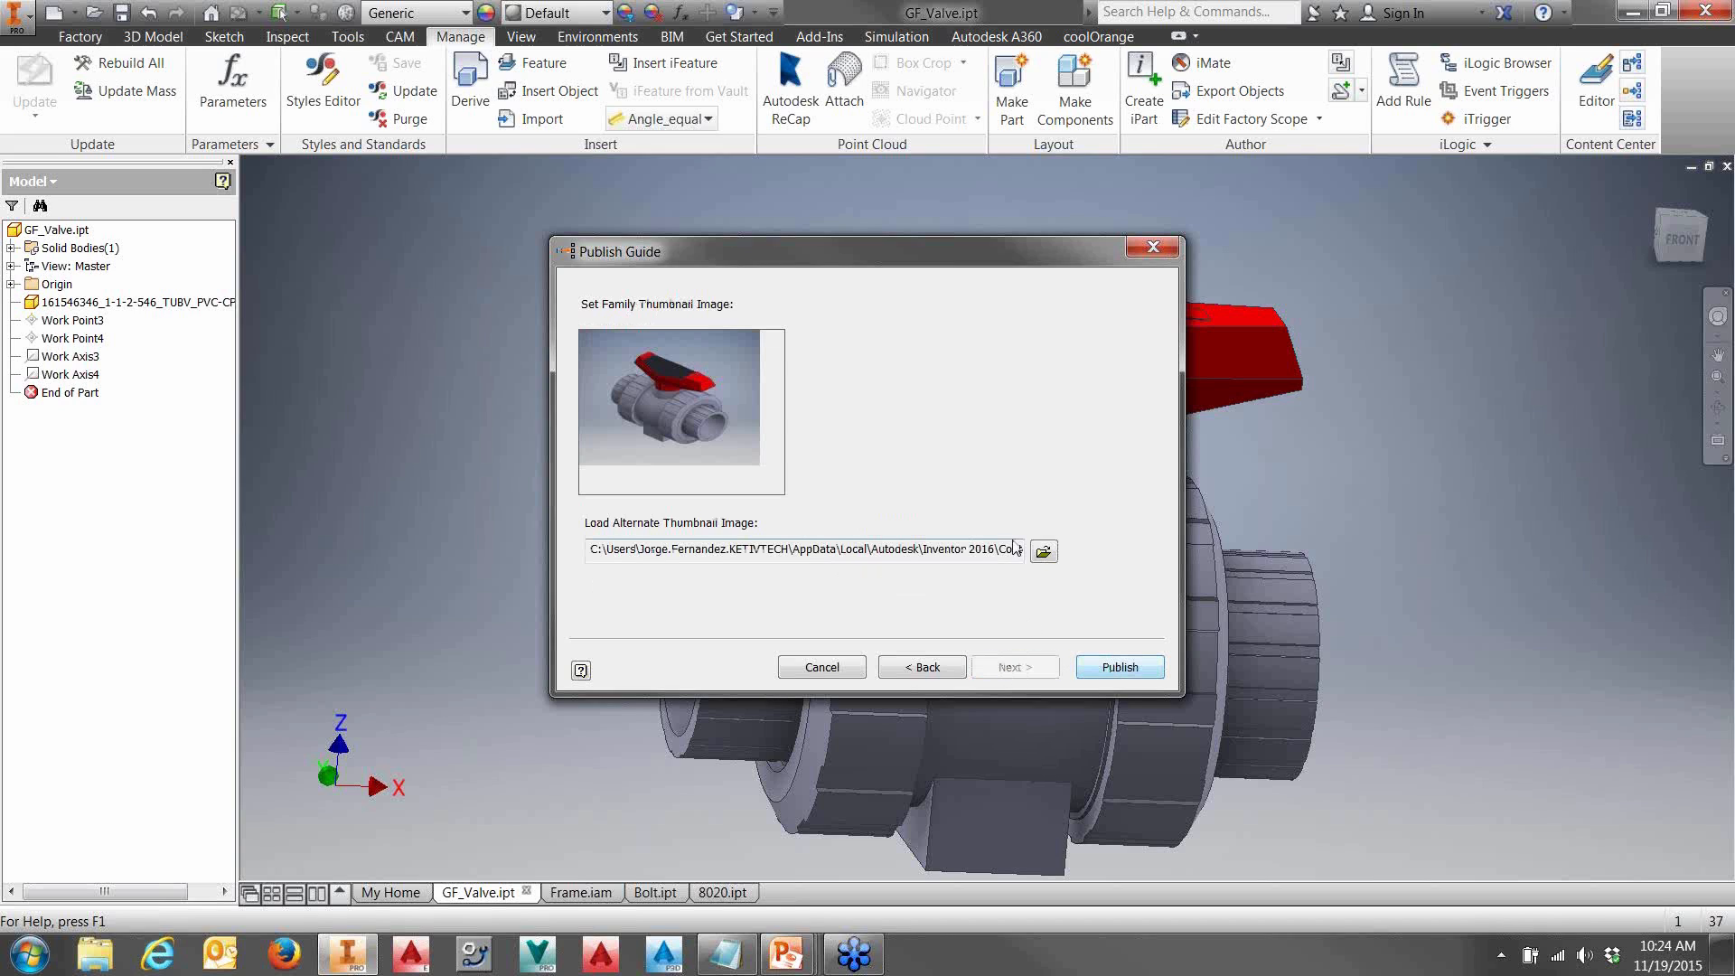
{"action": "left_click", "coordinate": [1140, 664]}
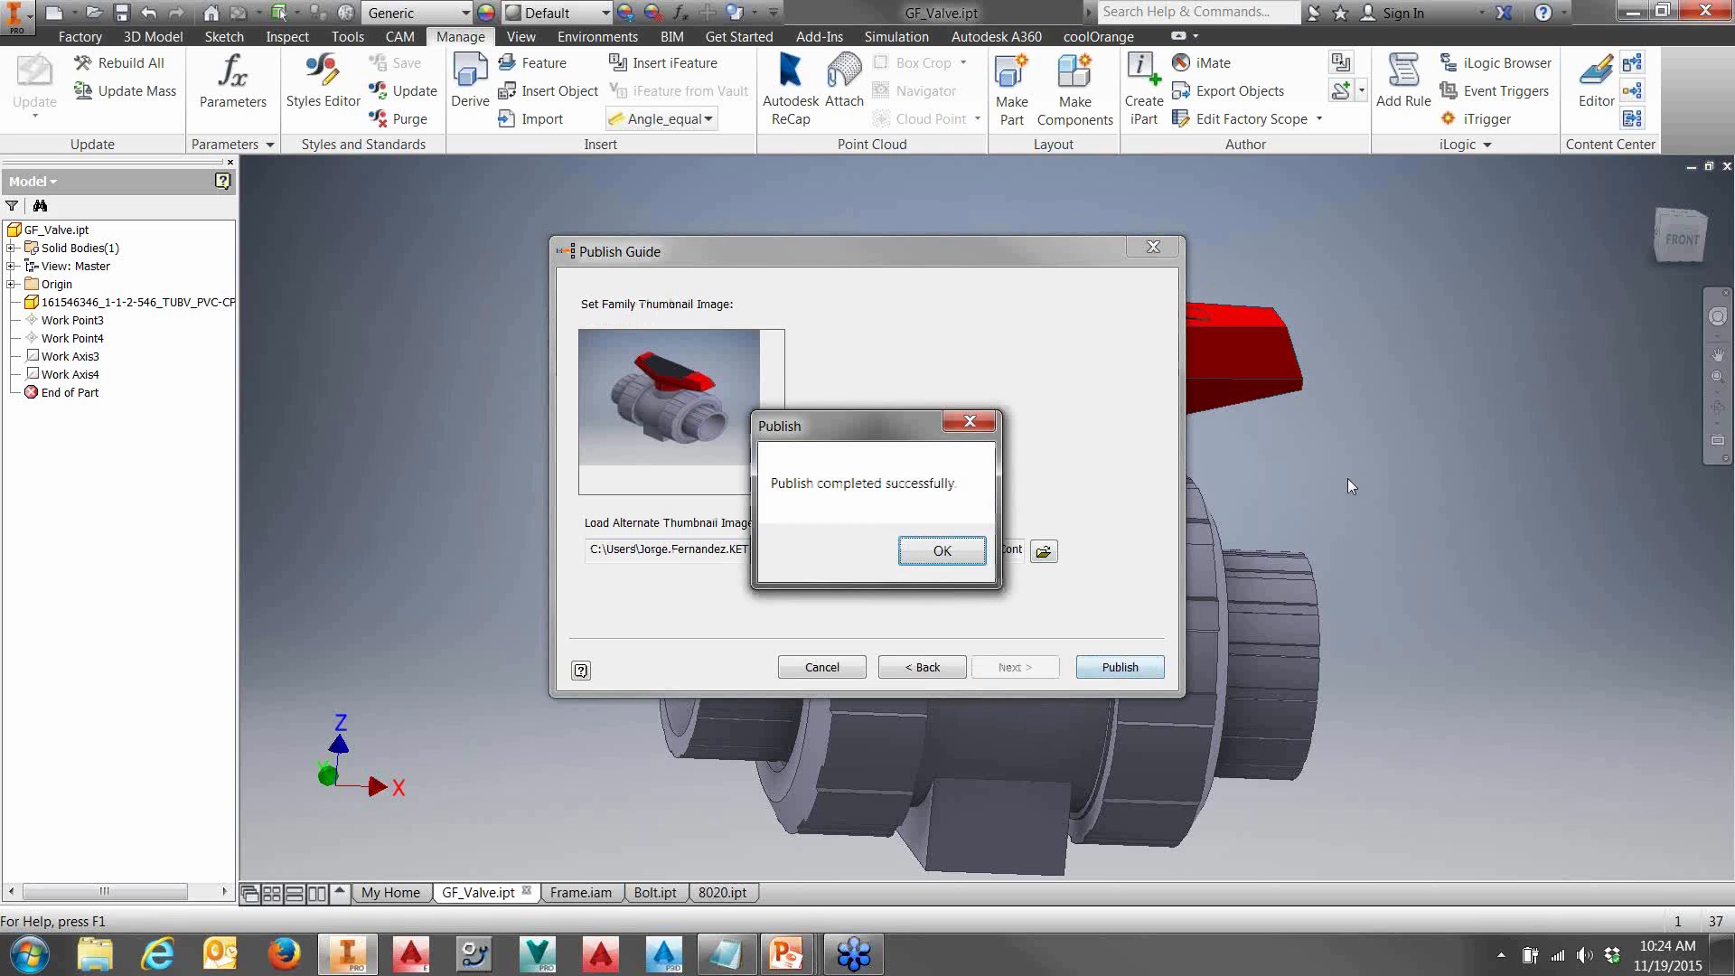
{"action": "left_click", "coordinate": [921, 549]}
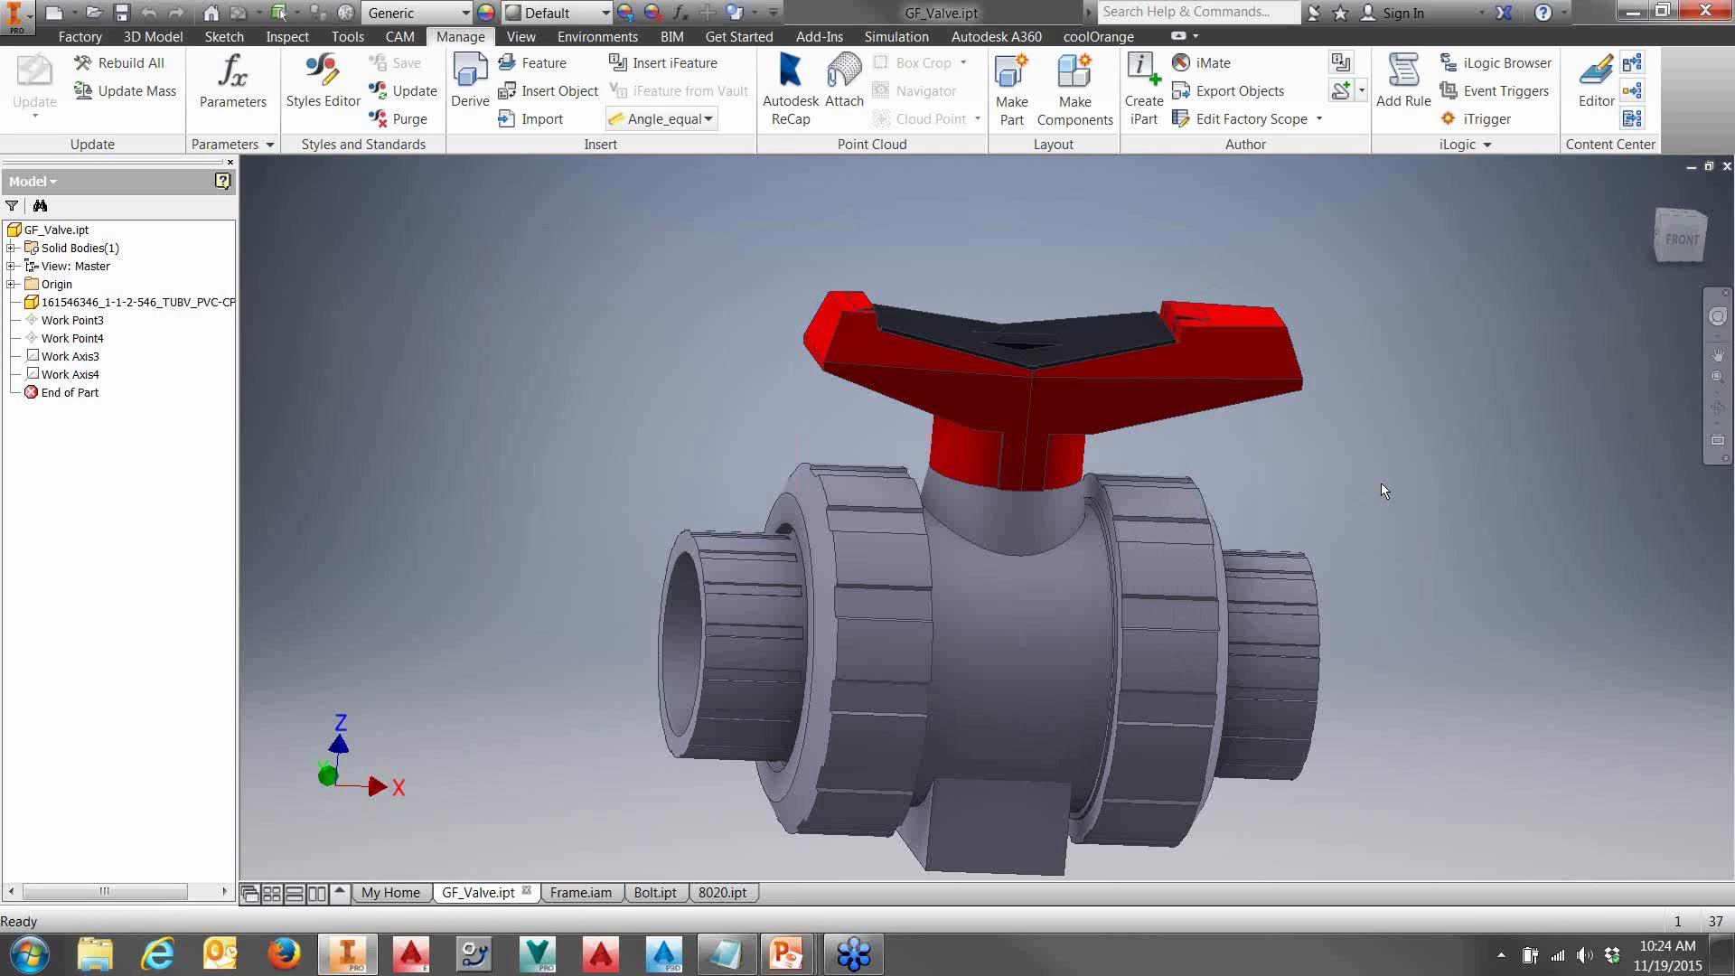
{"action": "middle_click_drag", "start_coordinate": [1390, 474], "coordinate": [1270, 472], "text": "shift"}
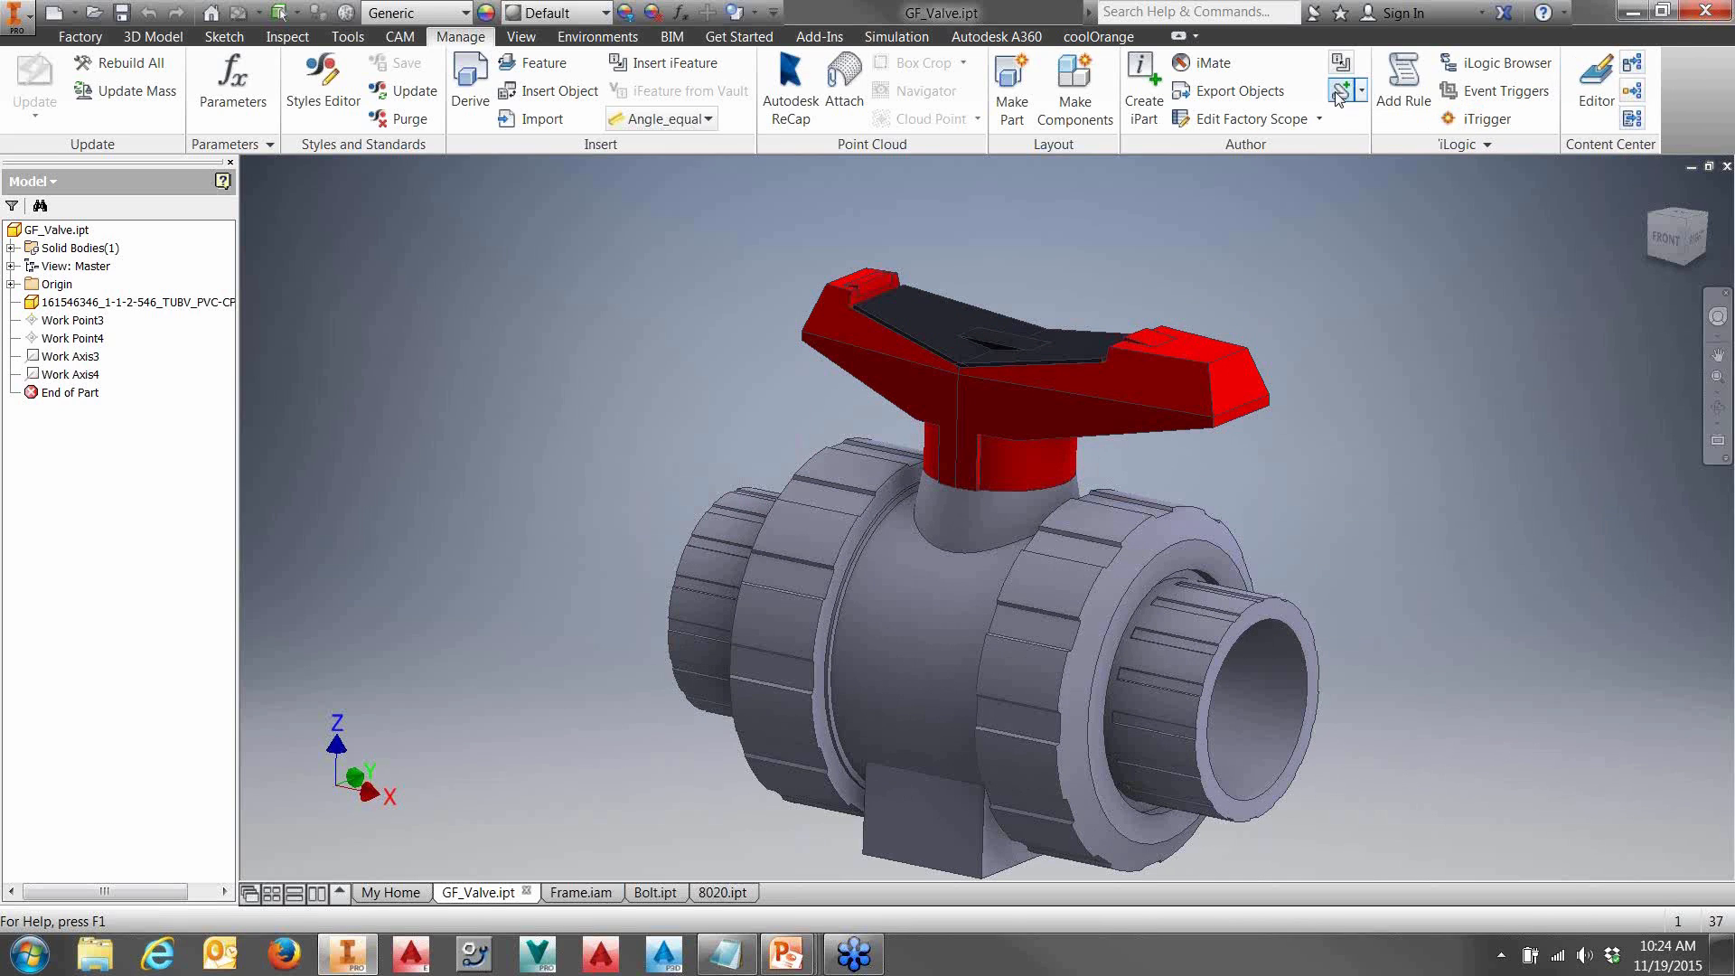
{"action": "left_click", "coordinate": [1361, 90]}
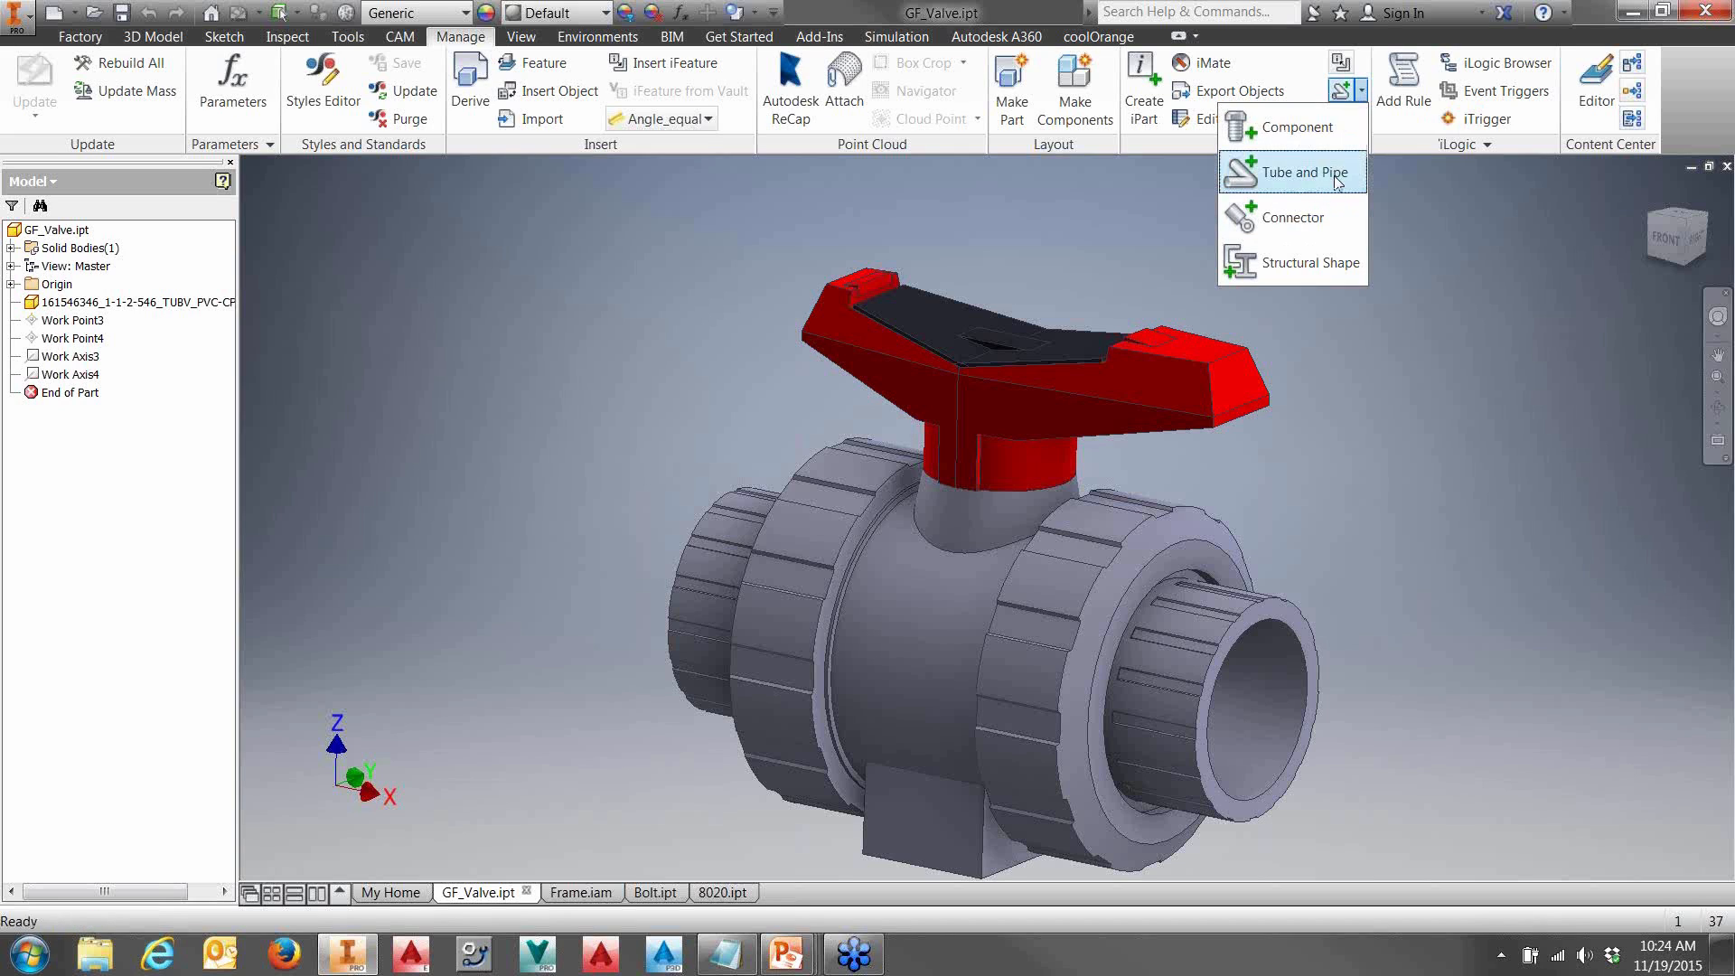
{"action": "left_click", "coordinate": [1476, 316]}
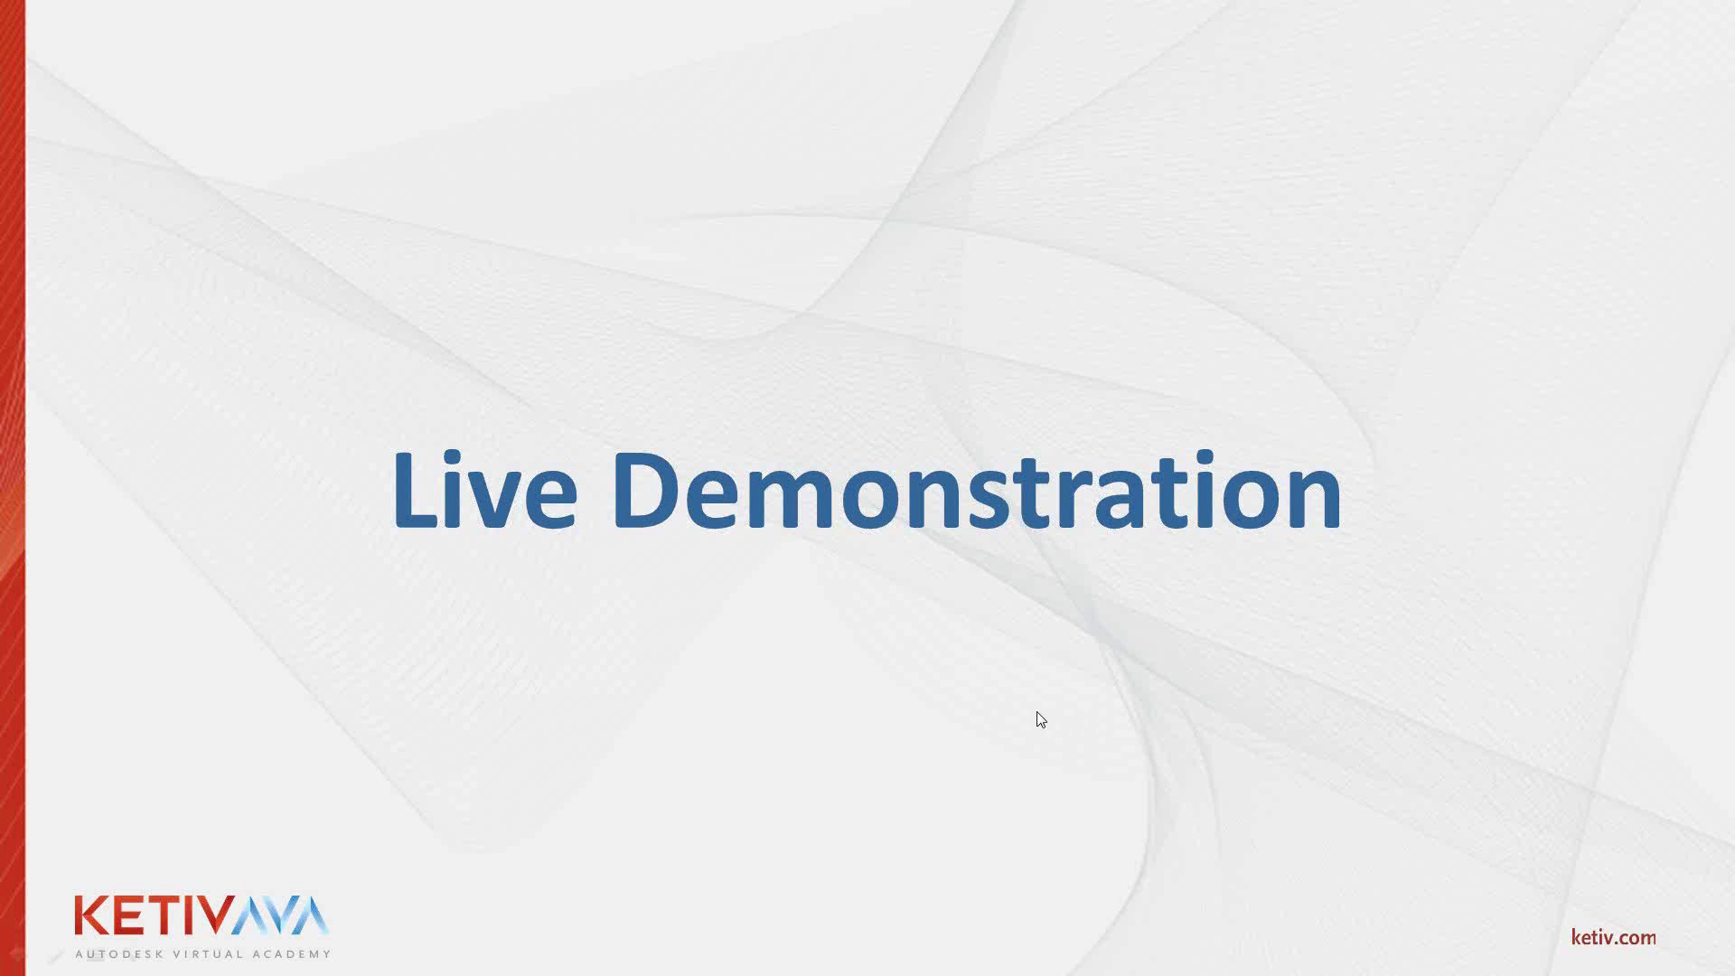
{"action": "left_click", "coordinate": [1038, 712]}
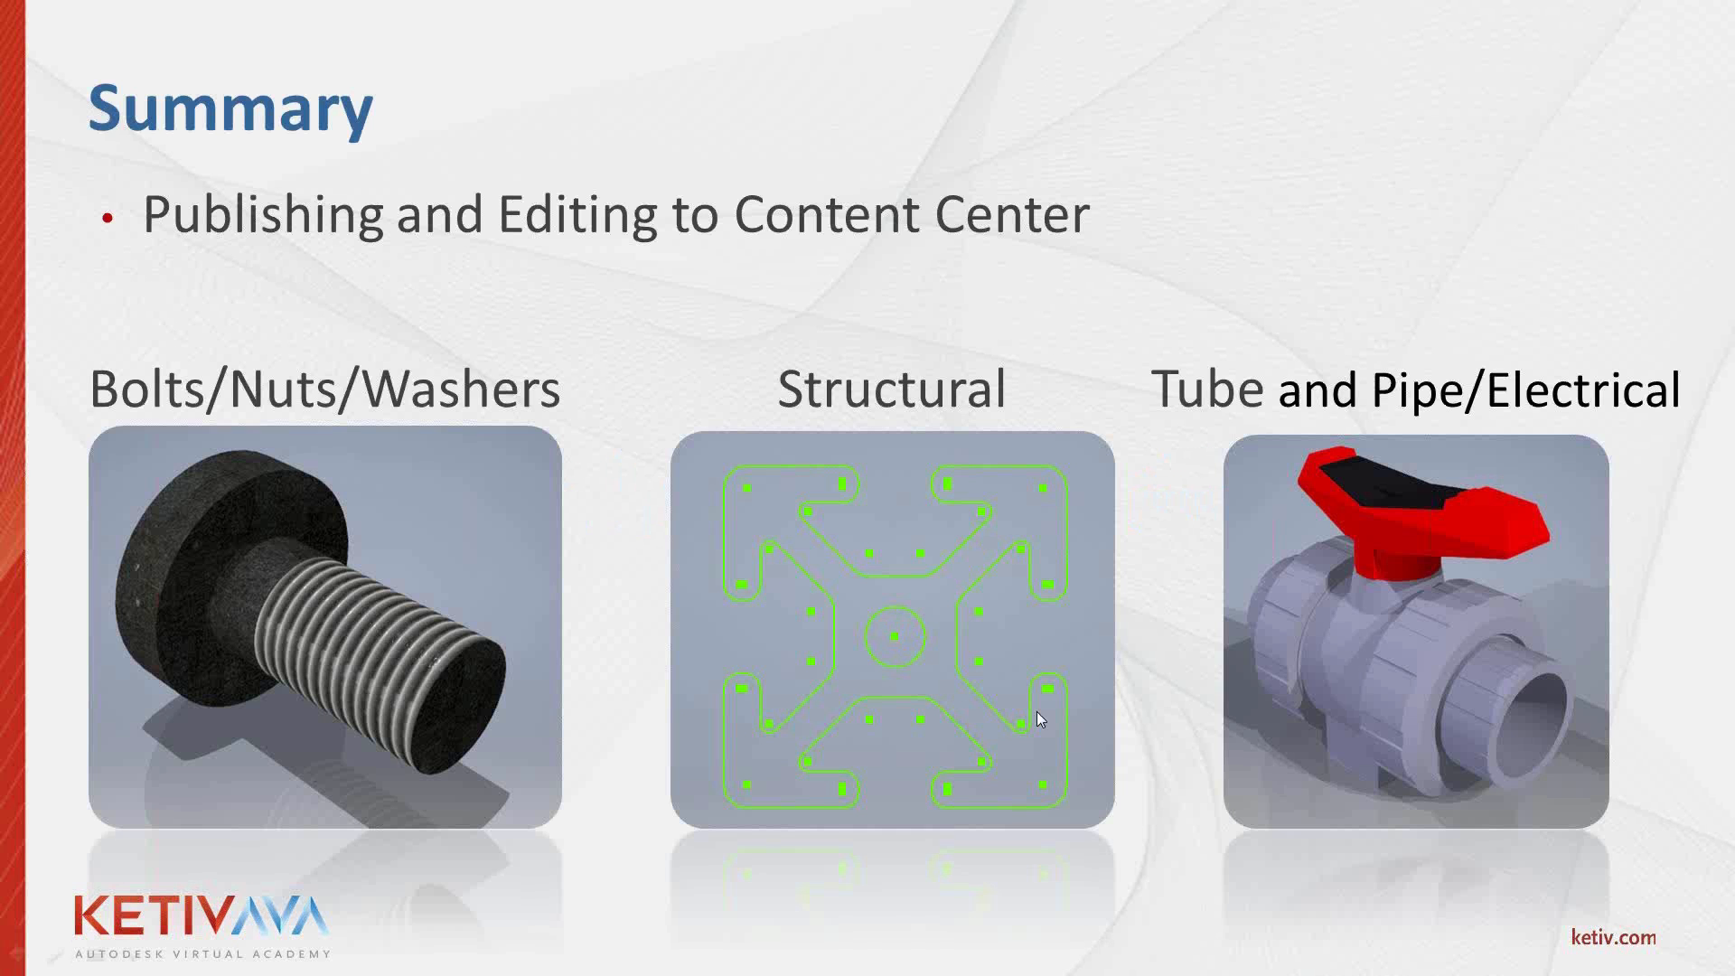